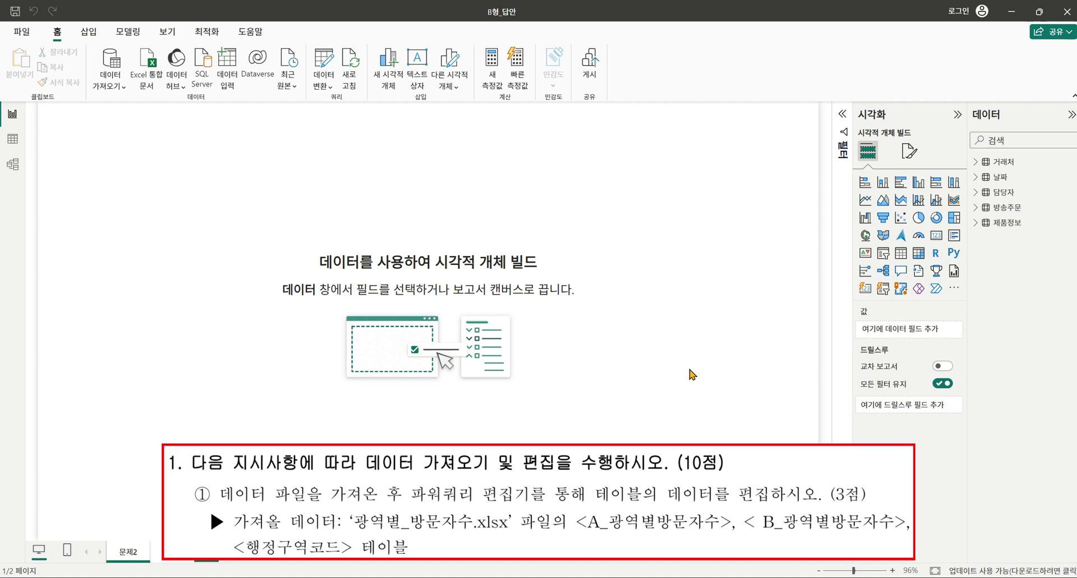
Open the Excel workbook 광역별_방문자수.xlsx as a data source.
left_click(114, 89)
left_click(128, 124)
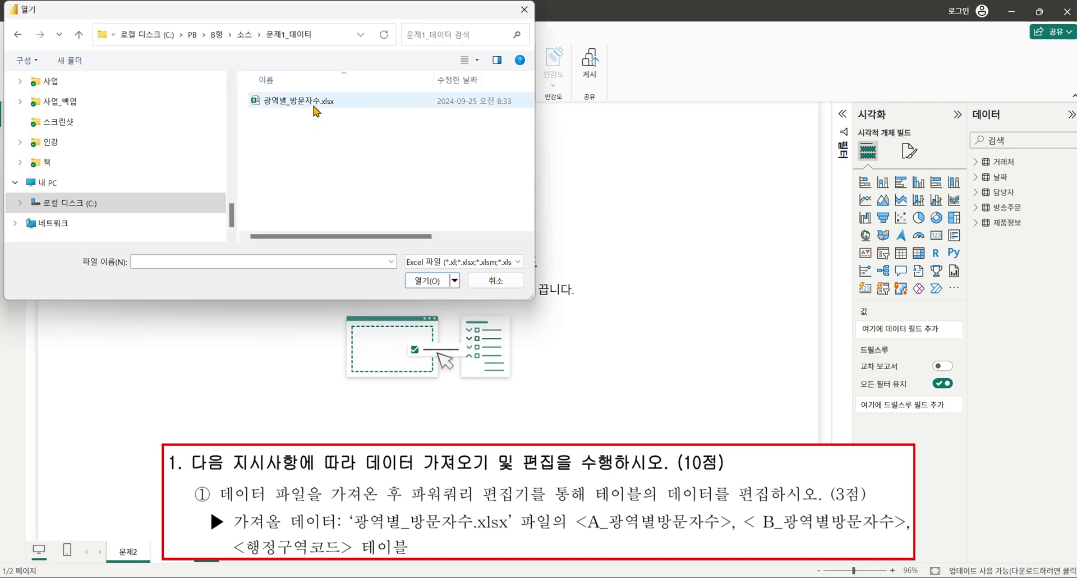
left_click(313, 106)
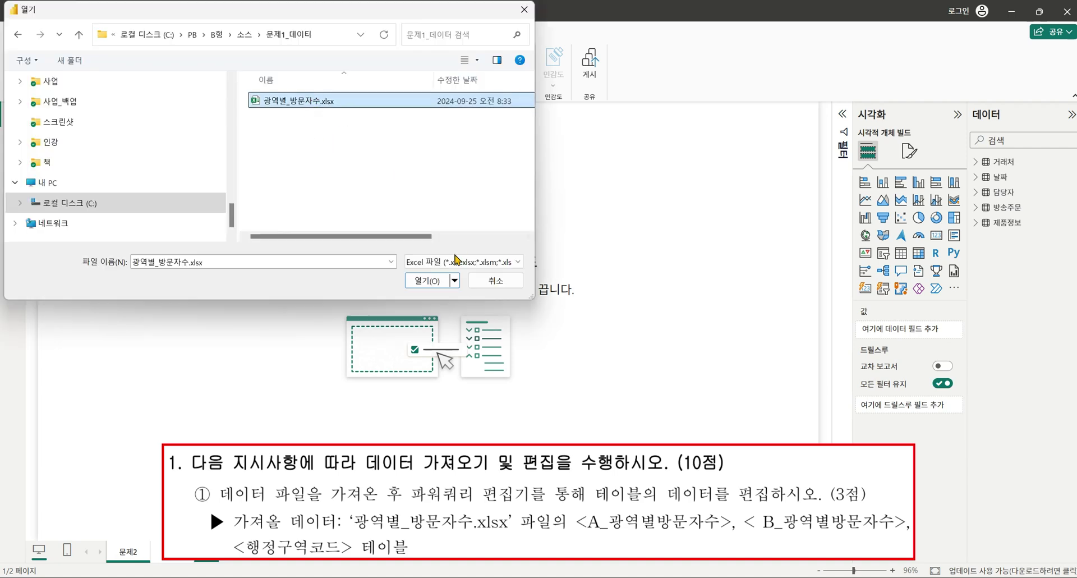
left_click(428, 279)
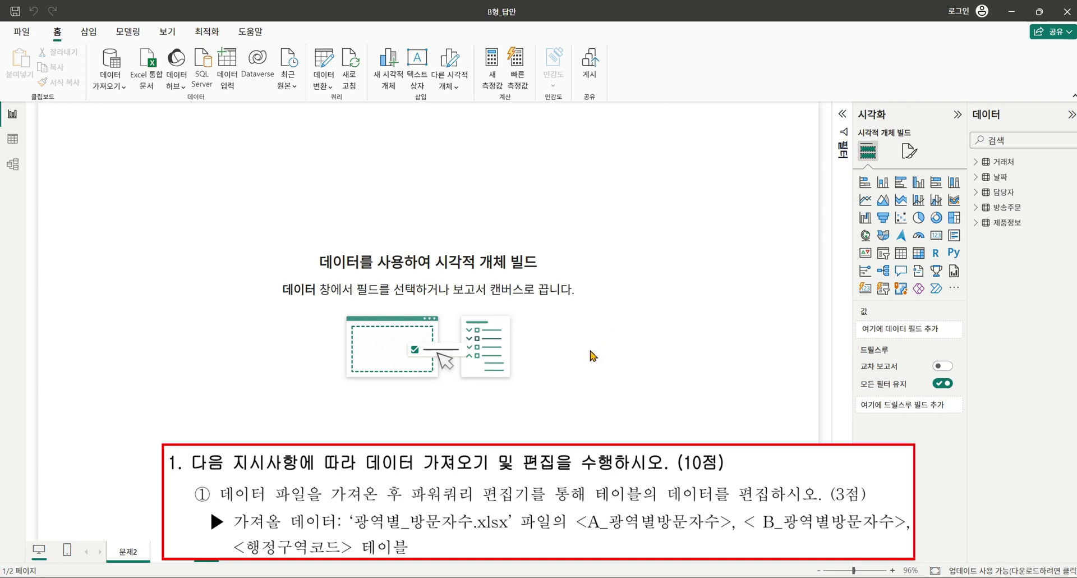
Select the A_광역별방문자수, B_광역별방문자 수 and 행정구역코드 tables and load them for transforming.
left_click(300, 172)
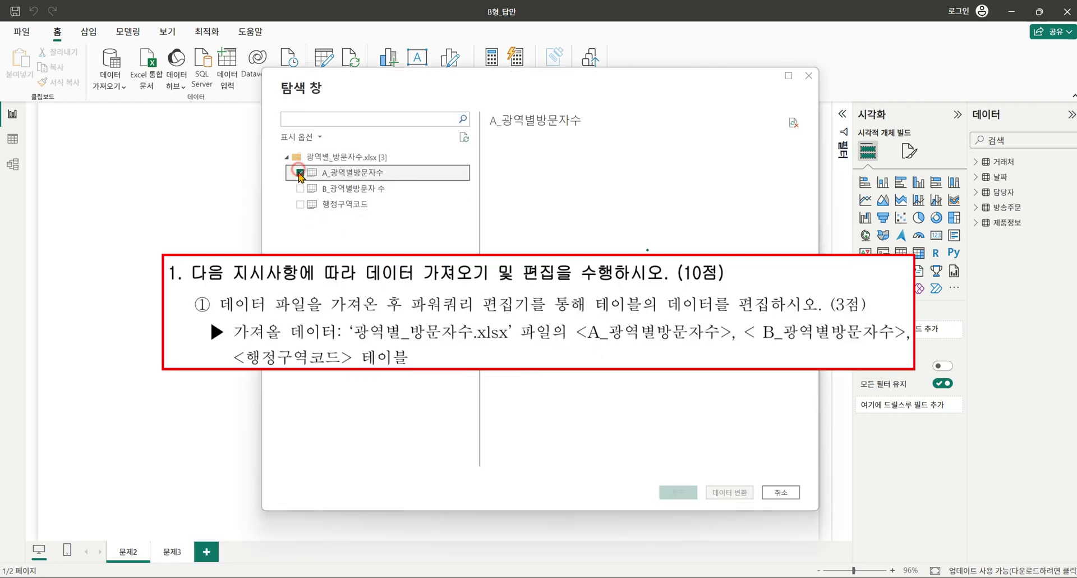
left_click(300, 188)
left_click(300, 204)
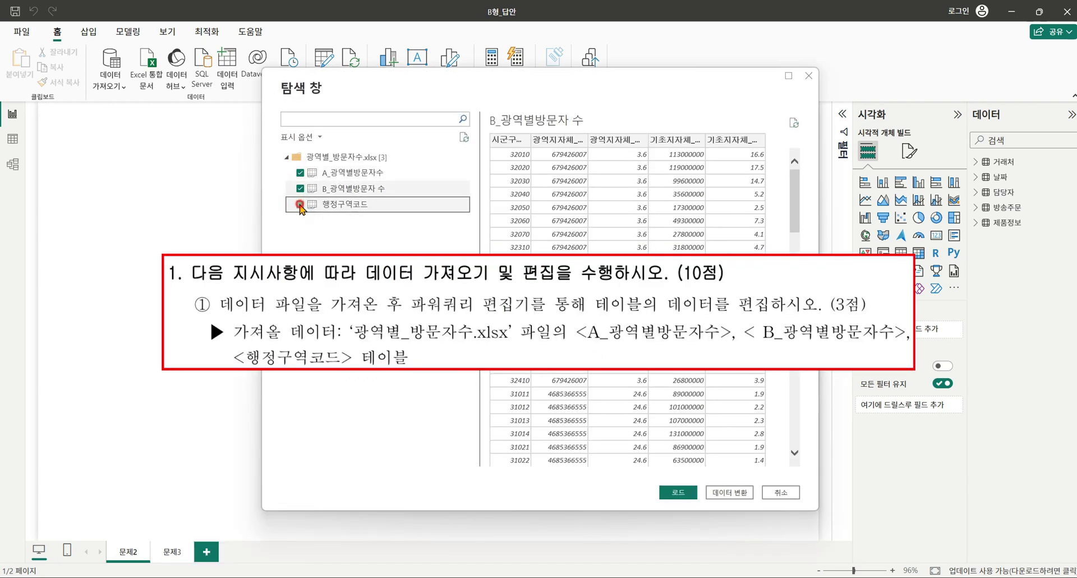
left_click(736, 491)
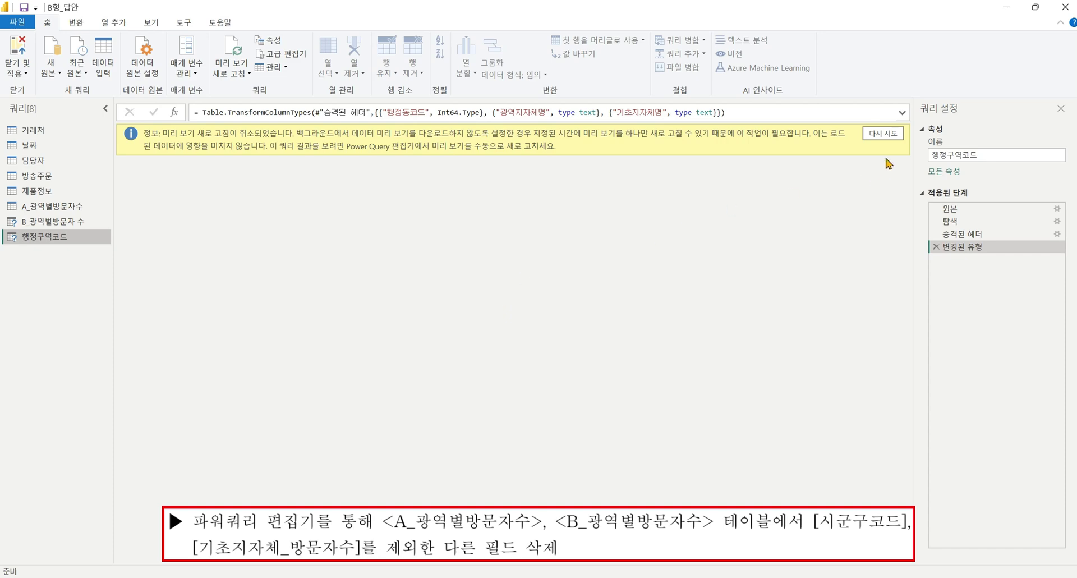
In the A_광역별방문자수 query, keep only the 시군구코드 and 기초지자체_방문자수 columns.
left_click(885, 135)
left_click(70, 224)
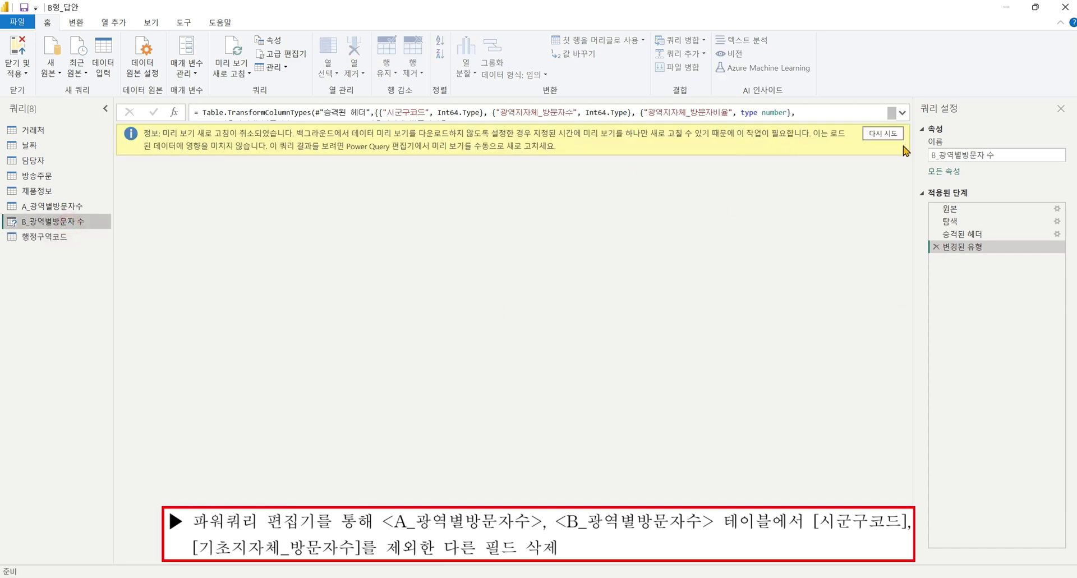
left_click(85, 207)
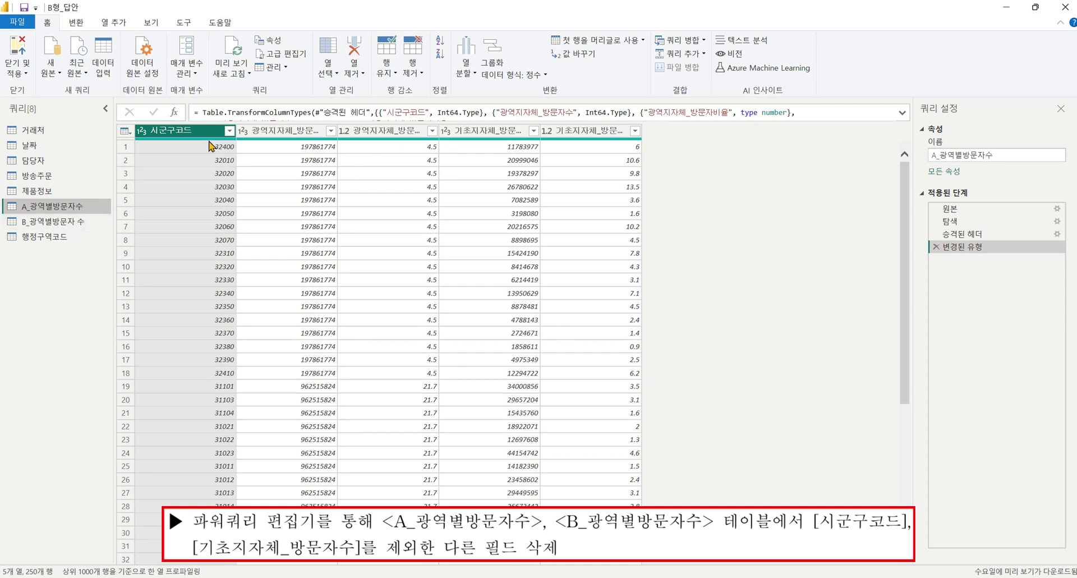
left_click(508, 134, "ctrl")
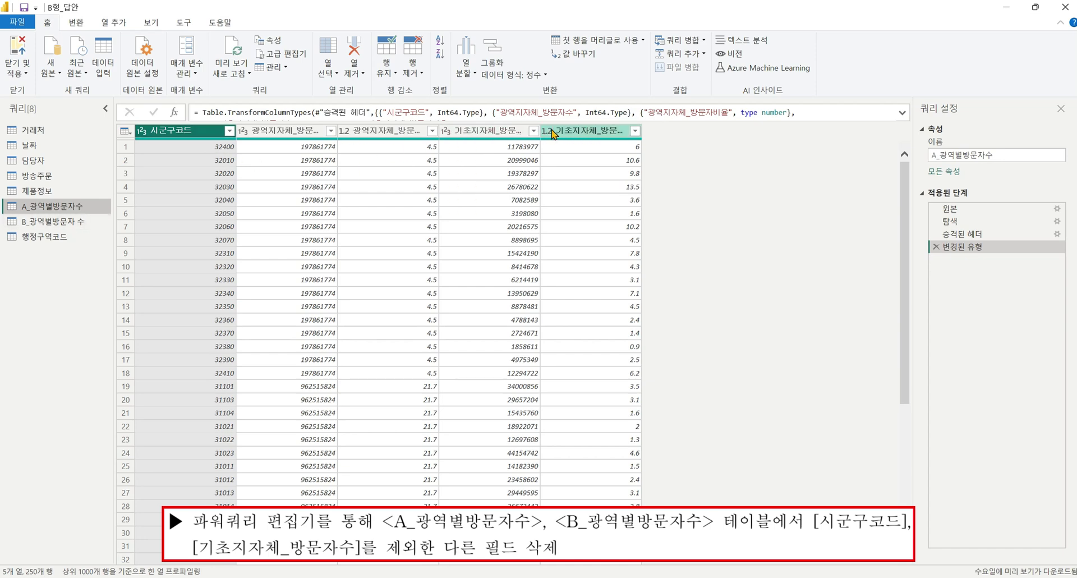
left_click_drag(540, 133, 619, 133)
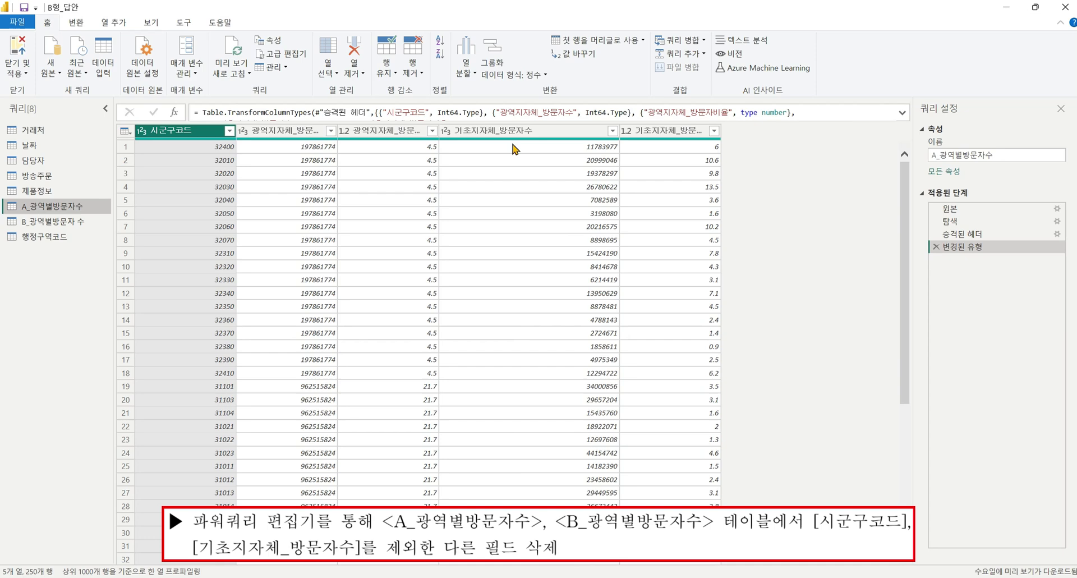
left_click(540, 135, "ctrl")
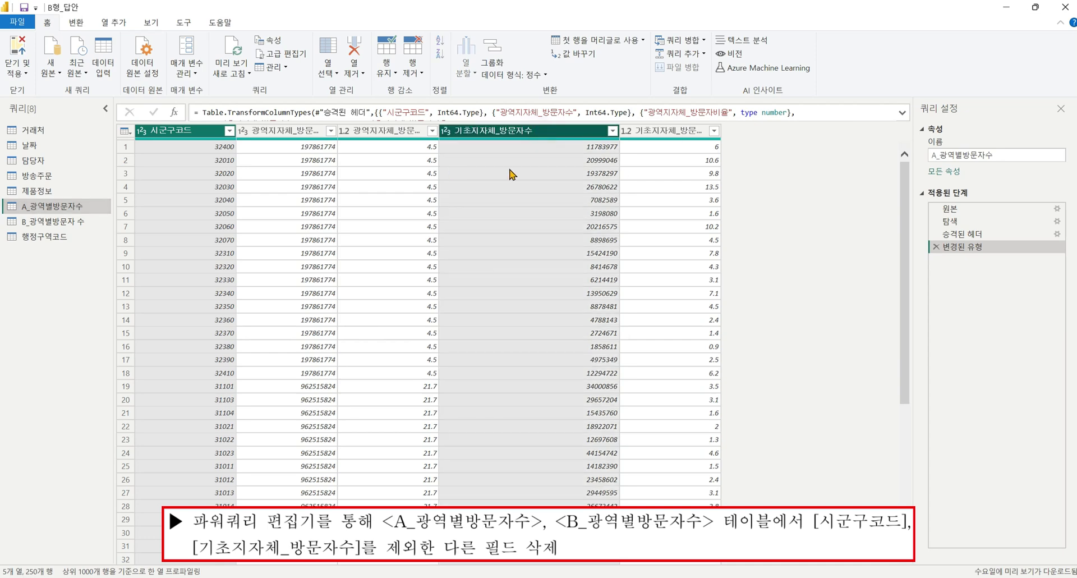
right_click(536, 134)
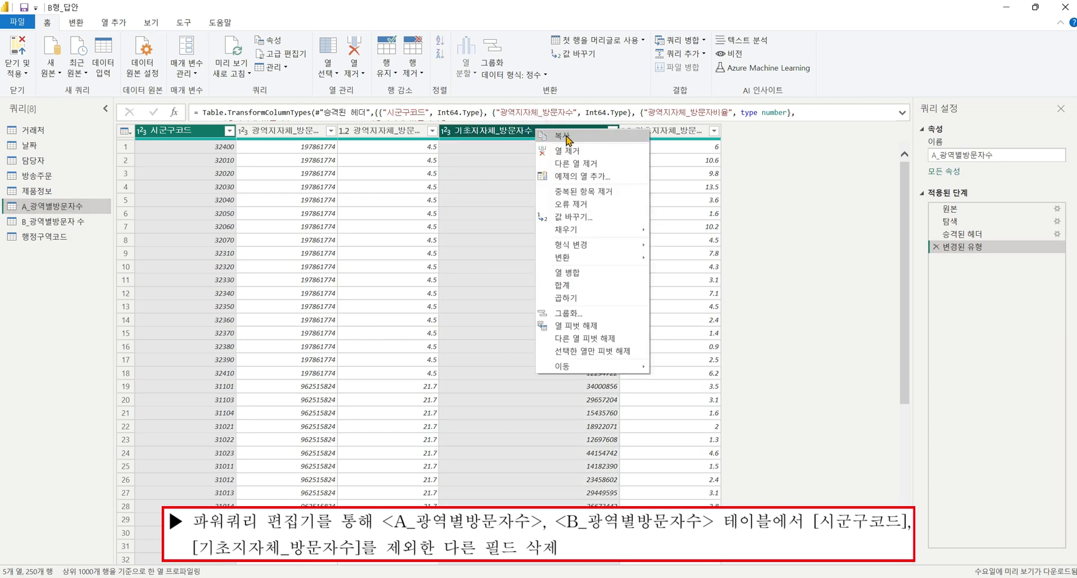
left_click(584, 163)
In the B_광역별방문자 수 query, keep only 시군구코드 and 기초지자체_방문자수.
left_click(76, 219)
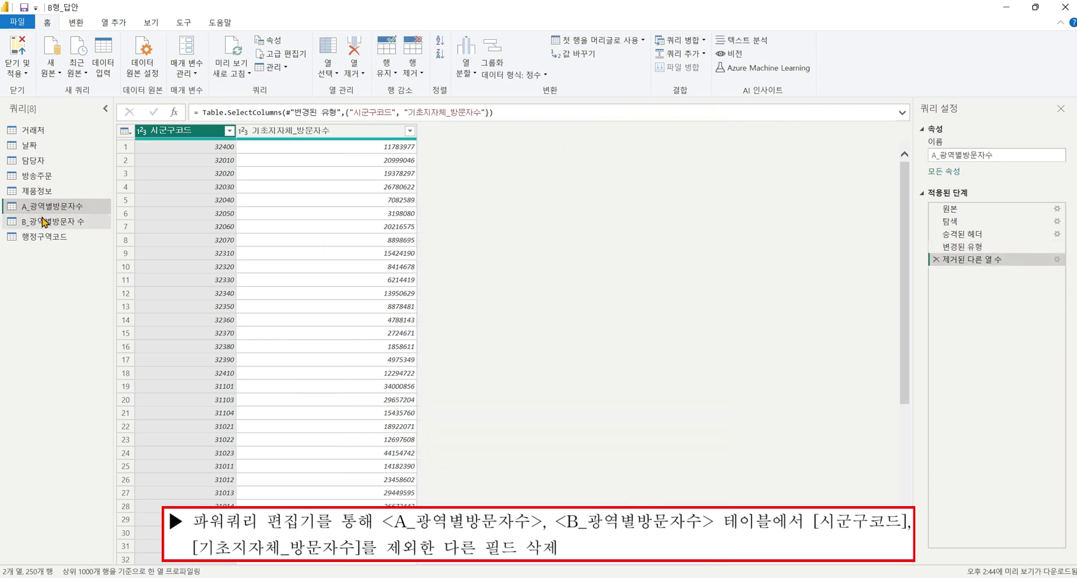
left_click(487, 131, "ctrl")
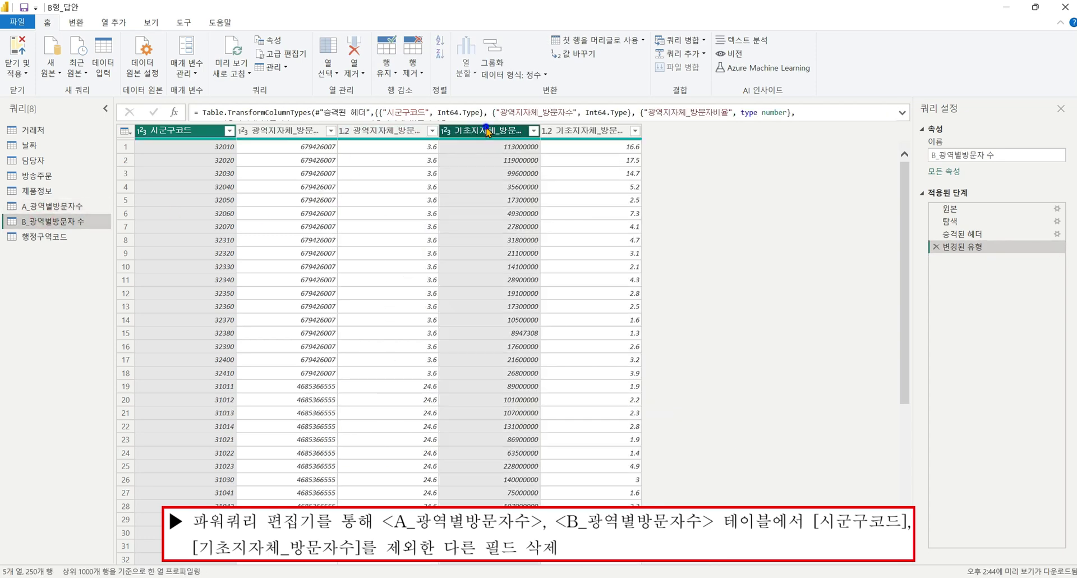
right_click(487, 131)
left_click(522, 162)
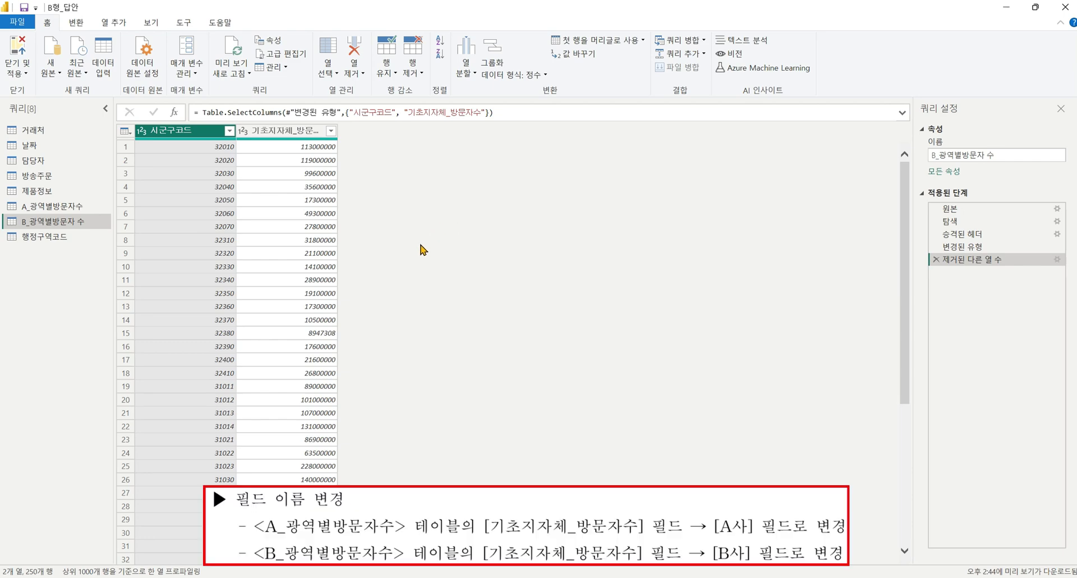
Rename the A query's 기초지자체_방문자수 column to A사.
left_click(52, 206)
left_click(324, 131)
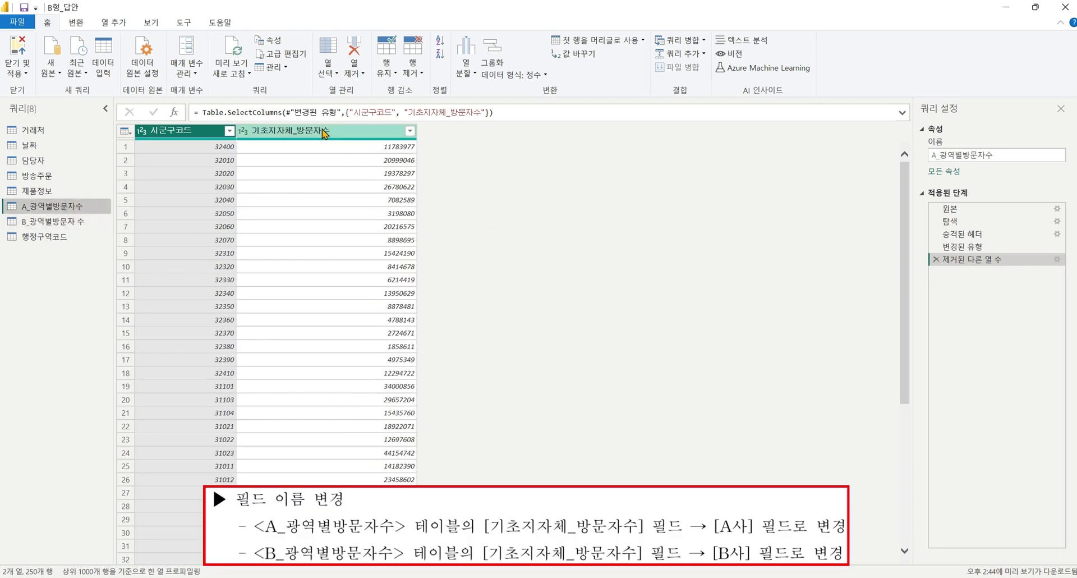
double_click(324, 130)
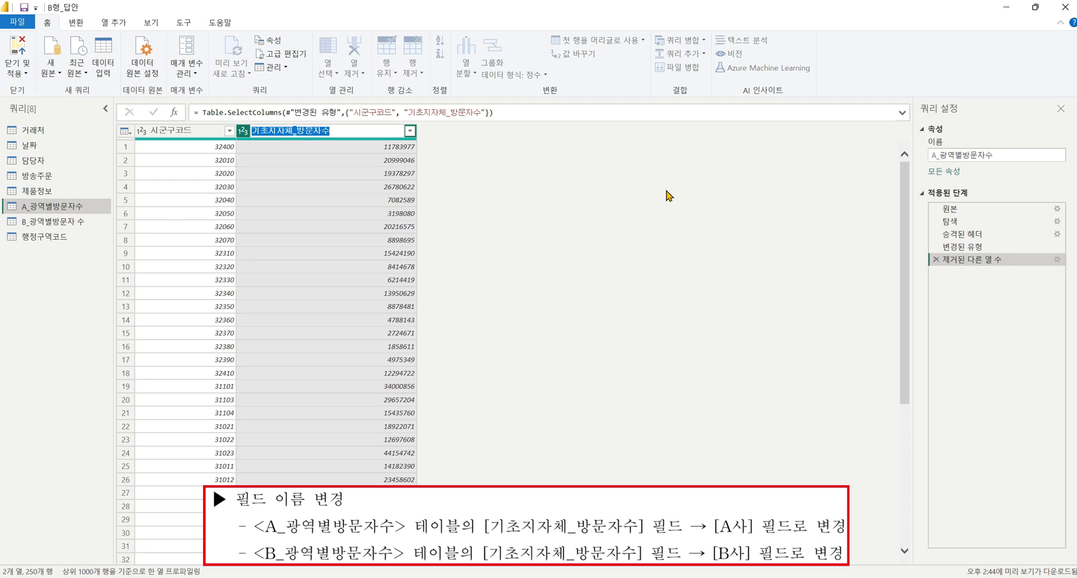
type("A사")
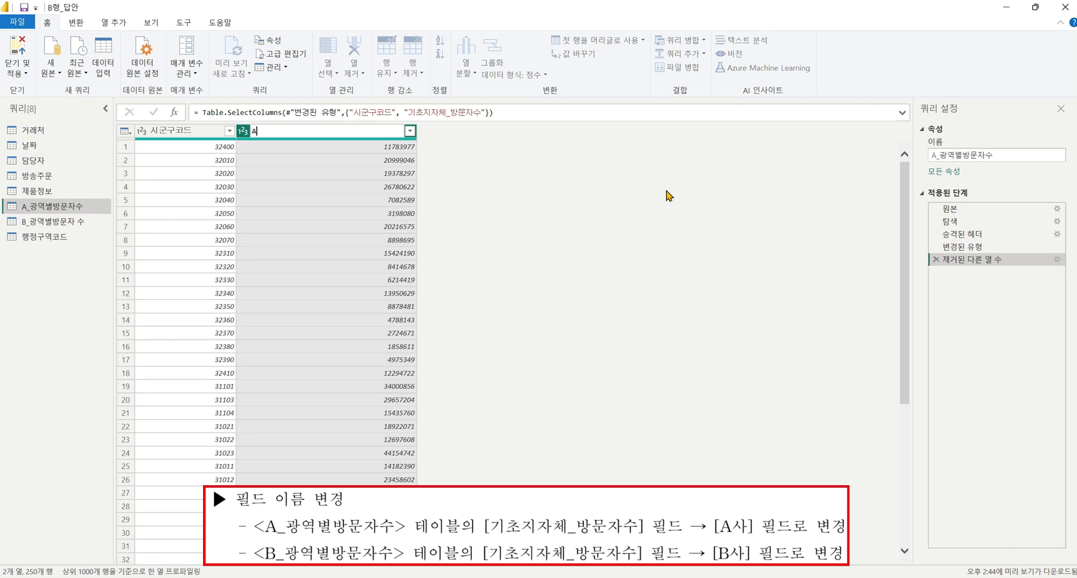
key("Return")
Rename the B query's 기초지자체_방문자수 column to B사.
left_click(81, 222)
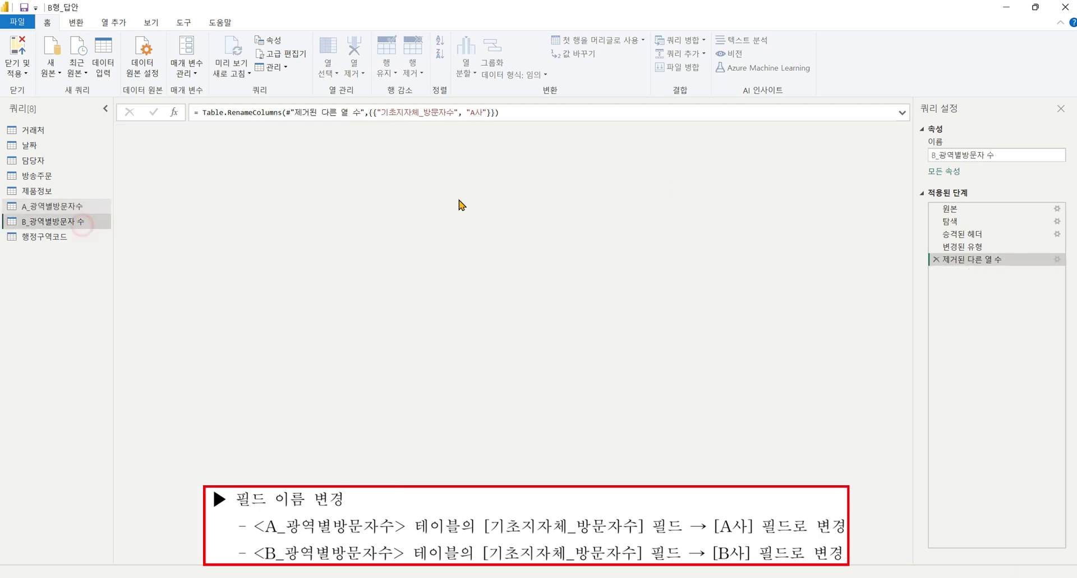
double_click(308, 132)
type("B")
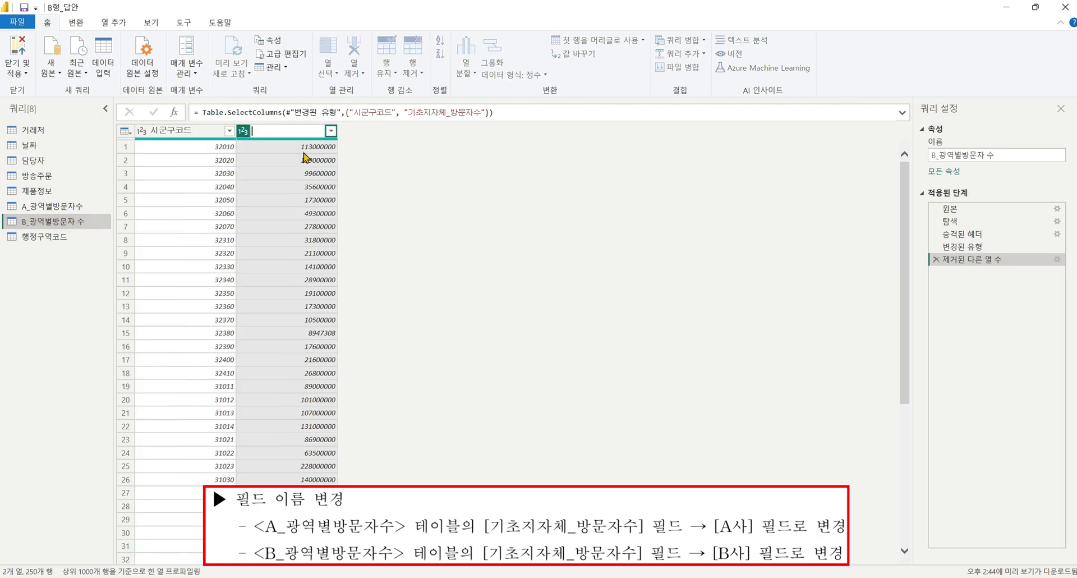
type("사")
key("Return")
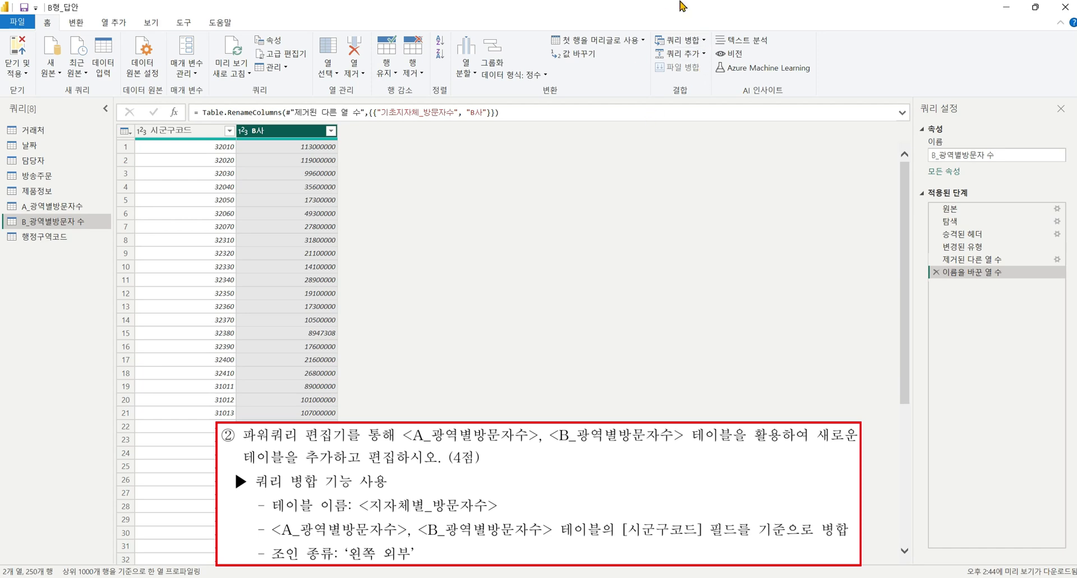
Merge A_광역별방문자수 and B_광역별방문자 수 as a new query on 시군구코드 with a left outer join.
left_click(704, 41)
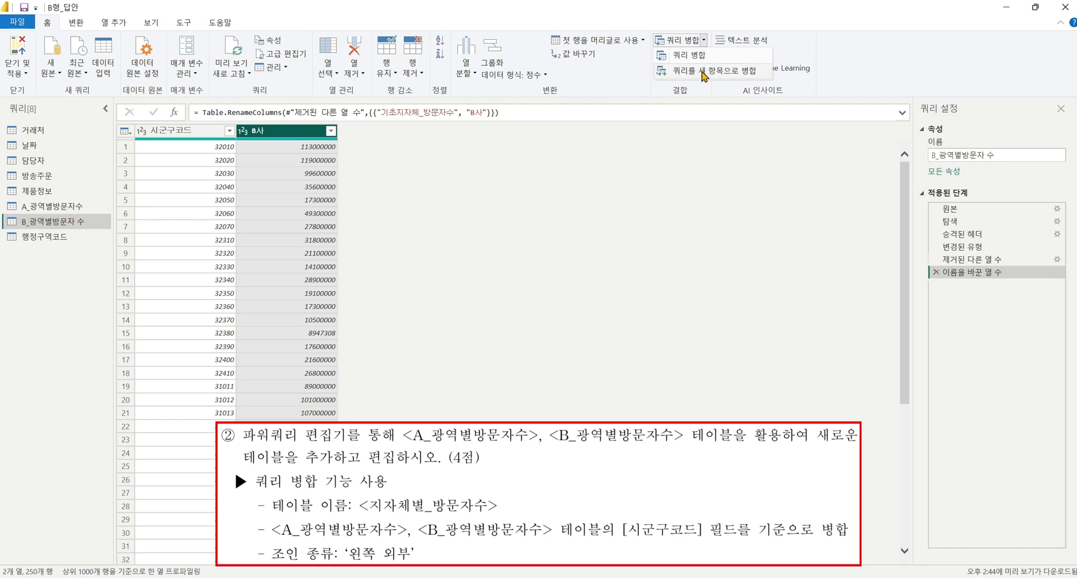
left_click(704, 71)
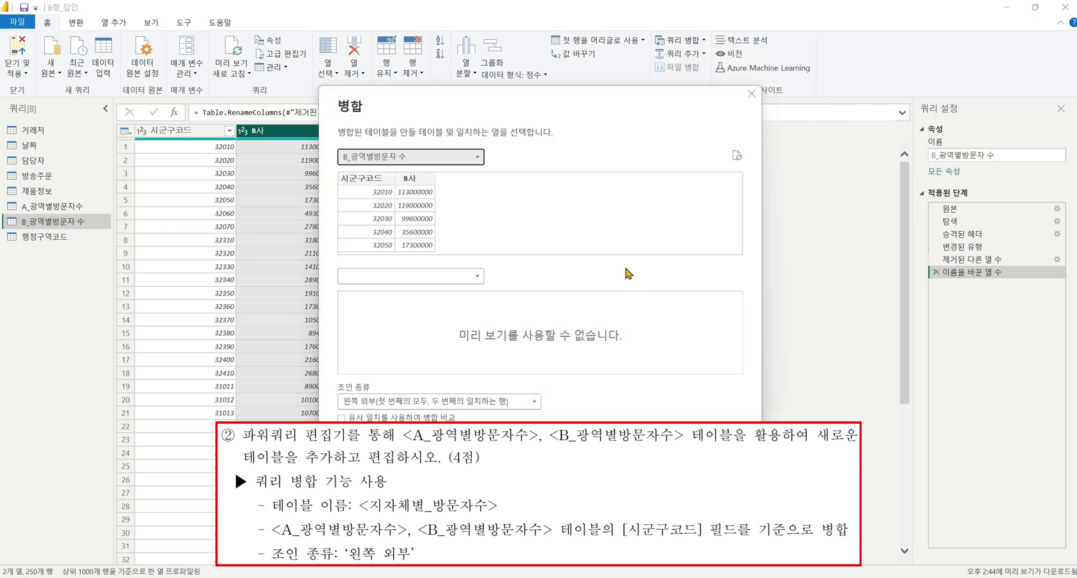
left_click(438, 158)
left_click(371, 171)
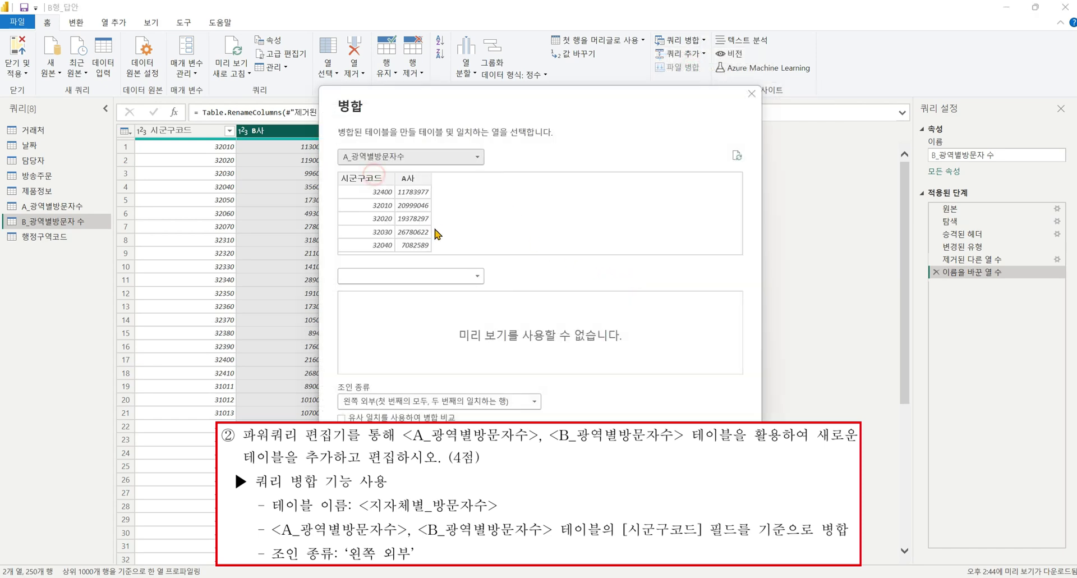
left_click(415, 276)
left_click(409, 303)
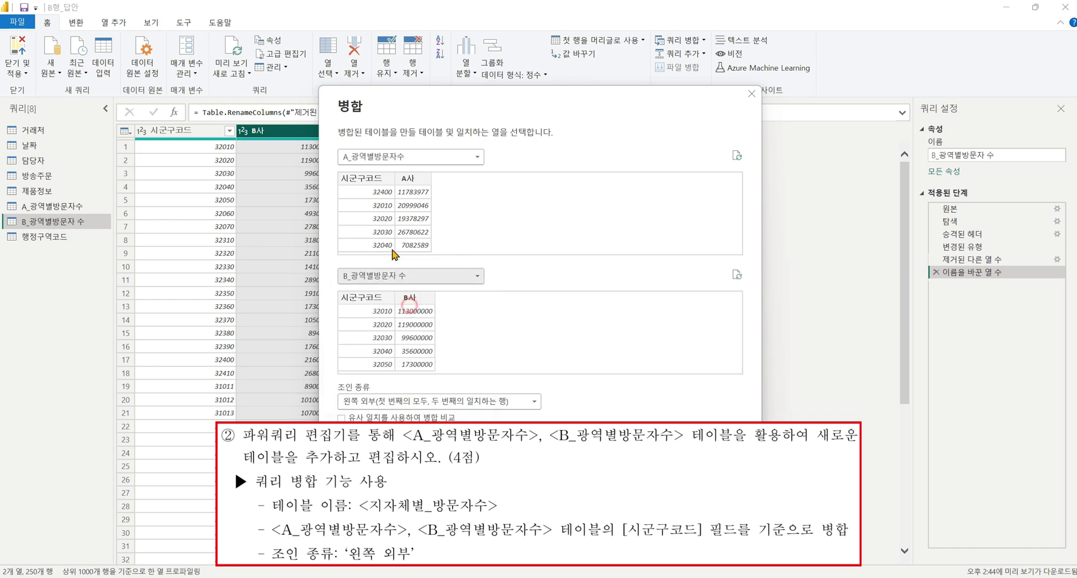
left_click(370, 178)
left_click(370, 297)
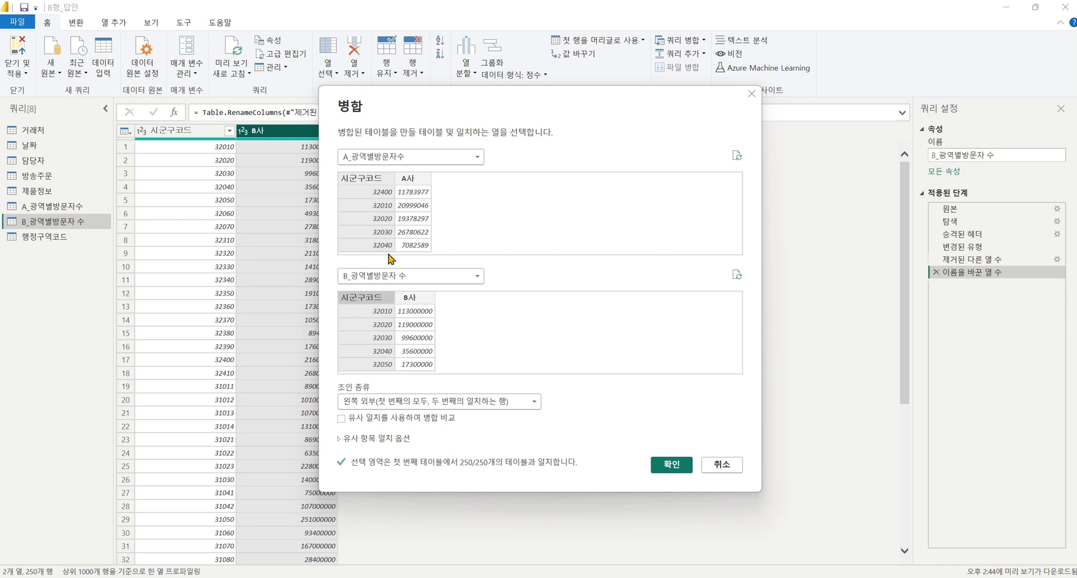
left_click(681, 470)
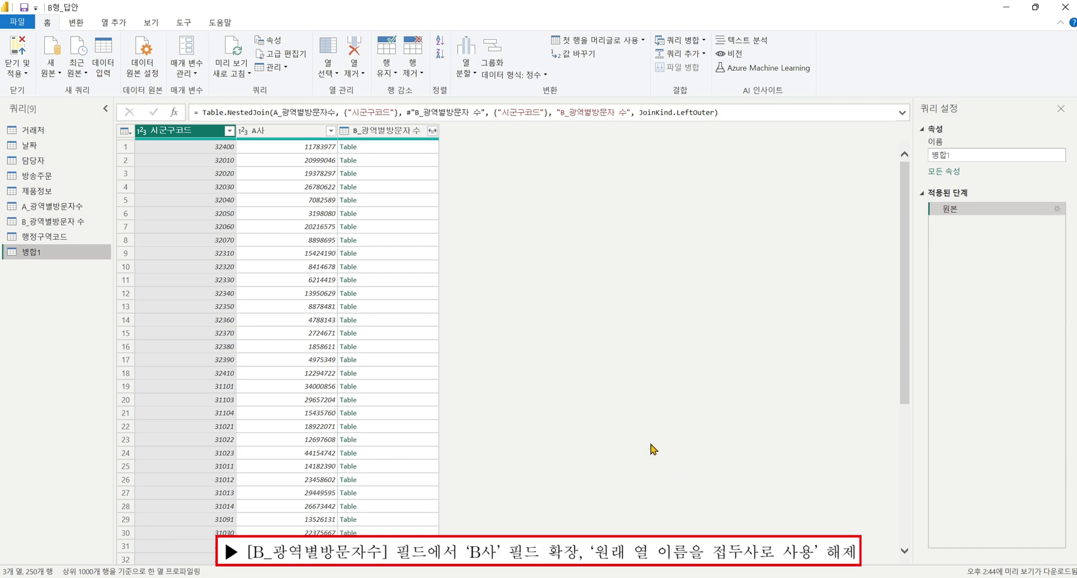
Expand the nested B_광역별방문자 수 column to just B사, without the original-name prefix.
left_click(404, 131)
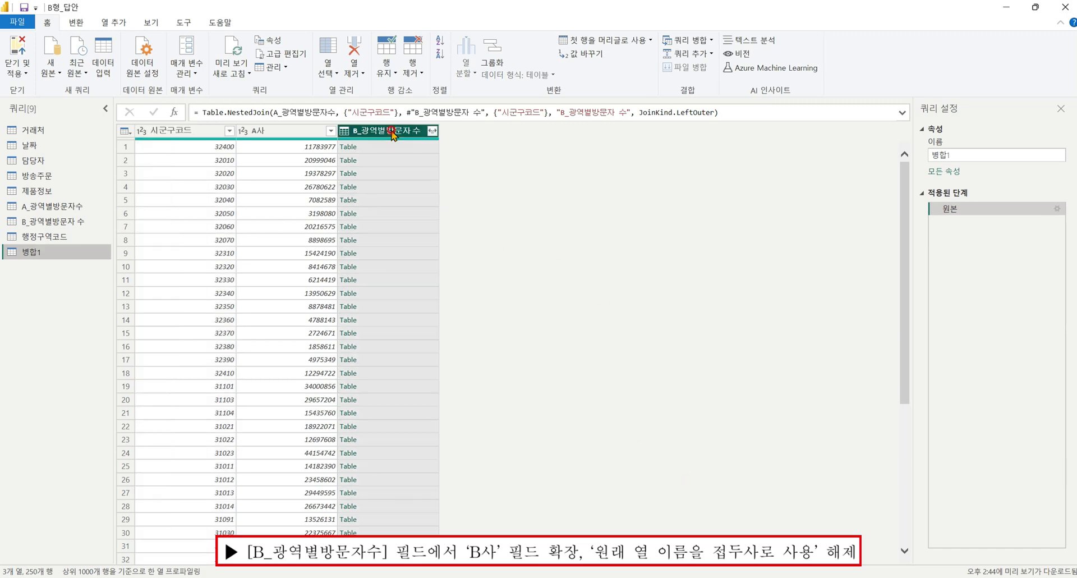
left_click(433, 131)
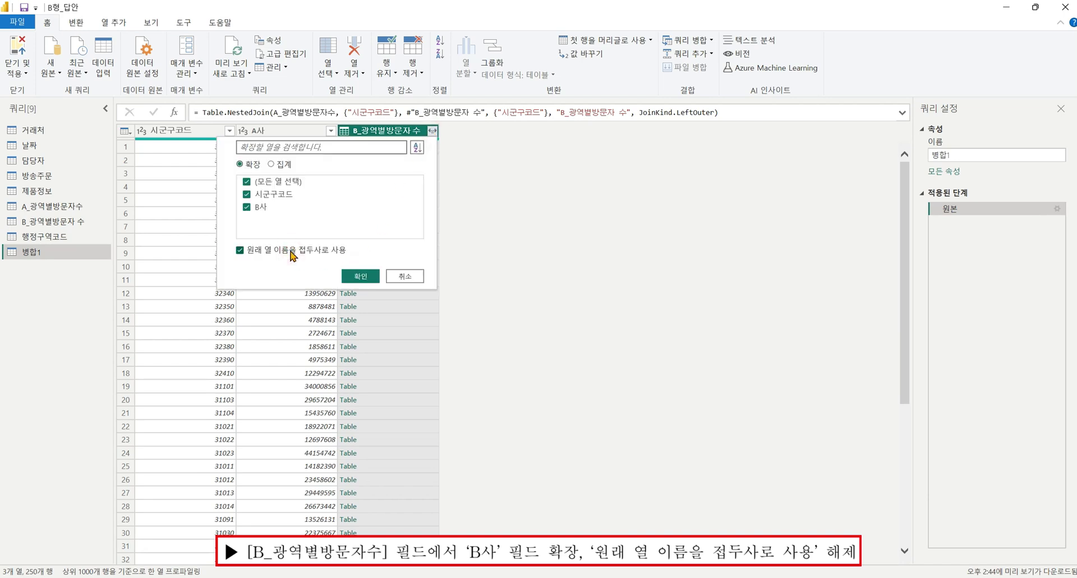
left_click(291, 256)
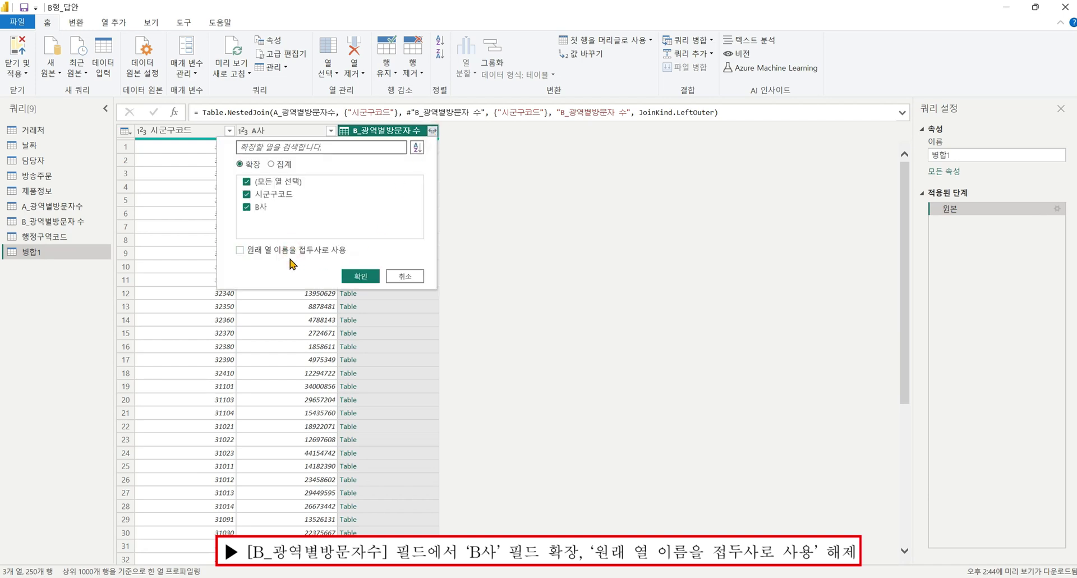
left_click(247, 182)
left_click(247, 206)
left_click(362, 275)
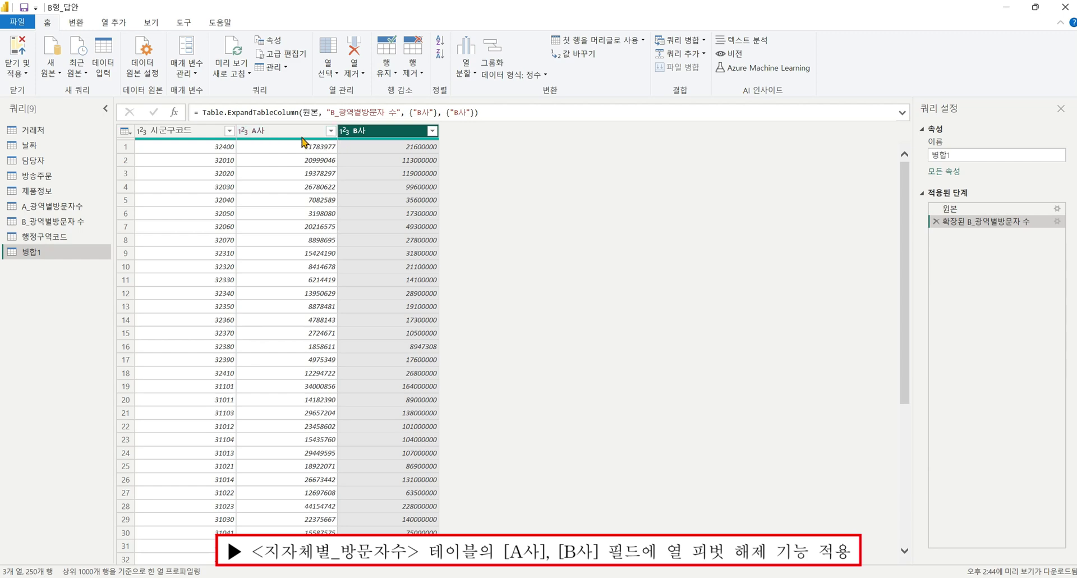
Unpivot the A사 and B사 columns in the 병합1 query.
left_click(297, 131, "ctrl")
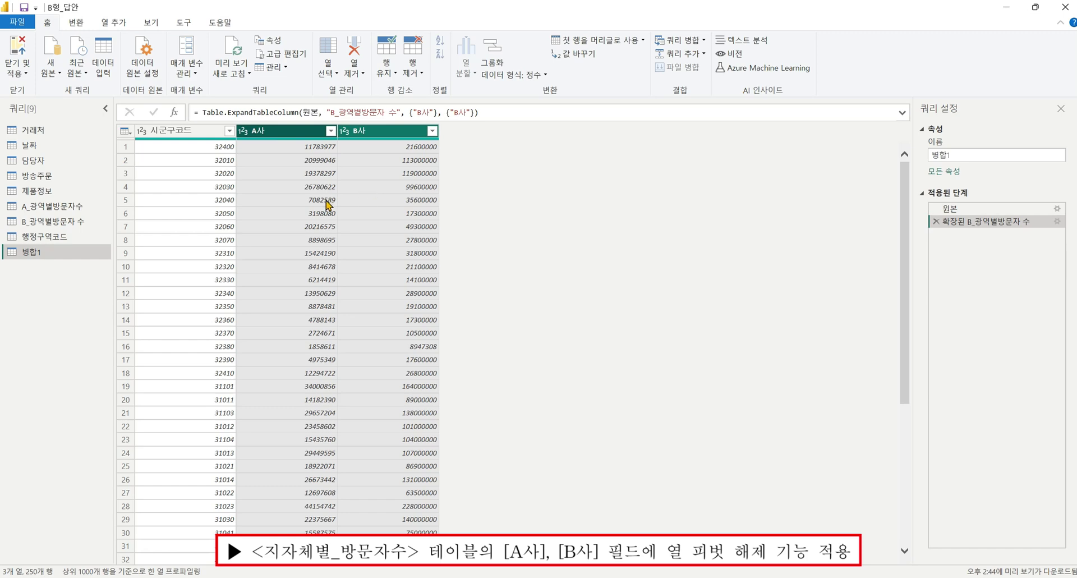
left_click(78, 23)
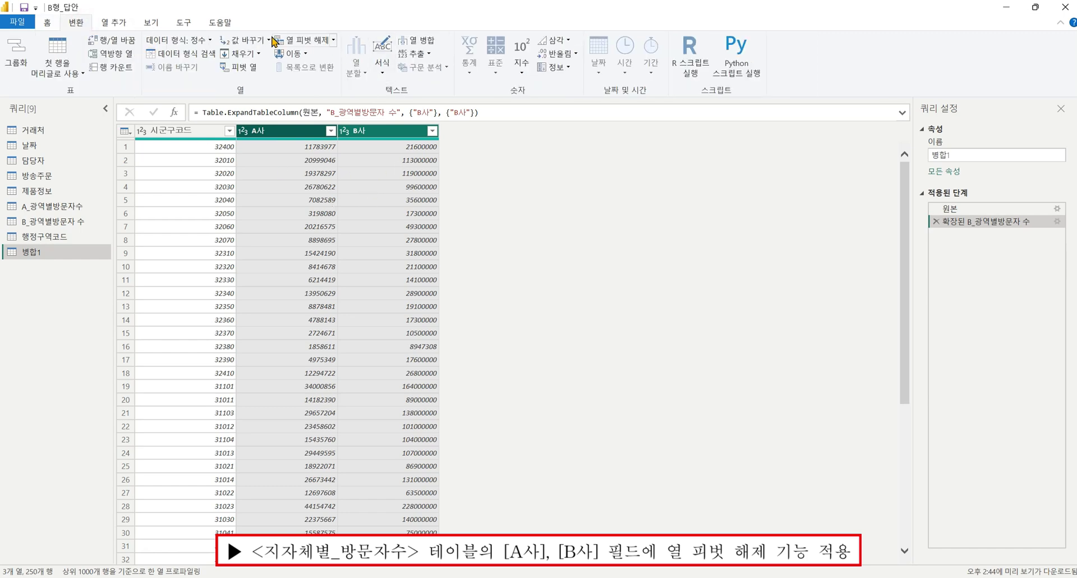
left_click(290, 45)
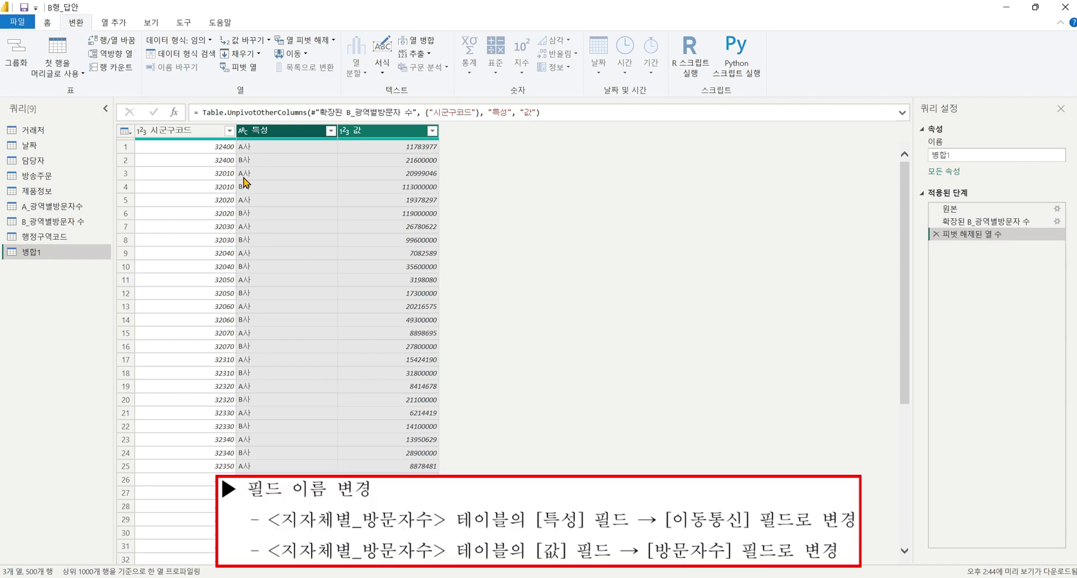
Rename the 특성 column to 이동통신 and the 값 column to 방문자수.
double_click(306, 132)
type("d")
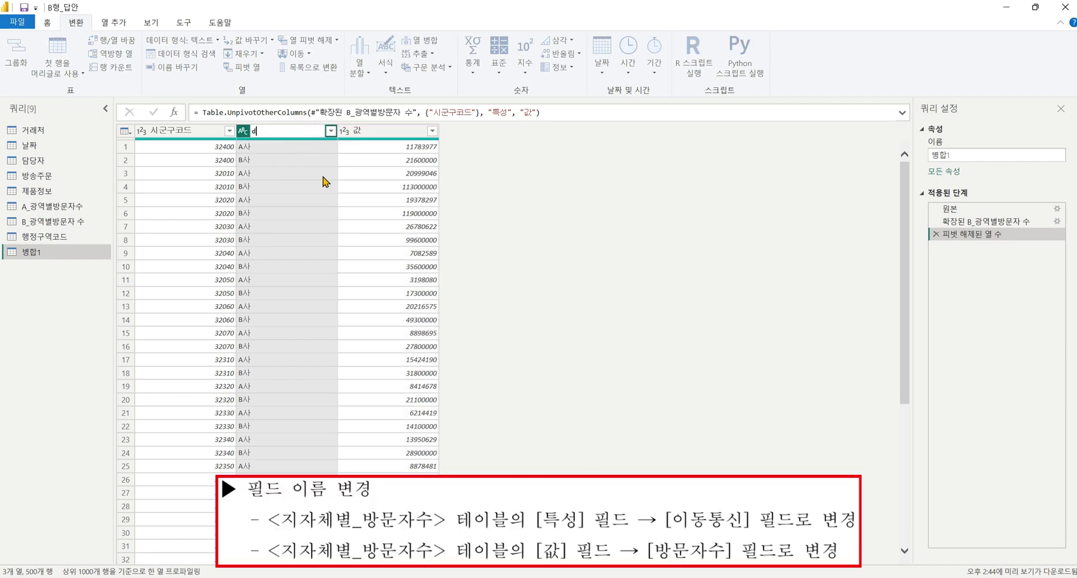
type("동ㅌㅗㅇ시ㄴ")
key("Return")
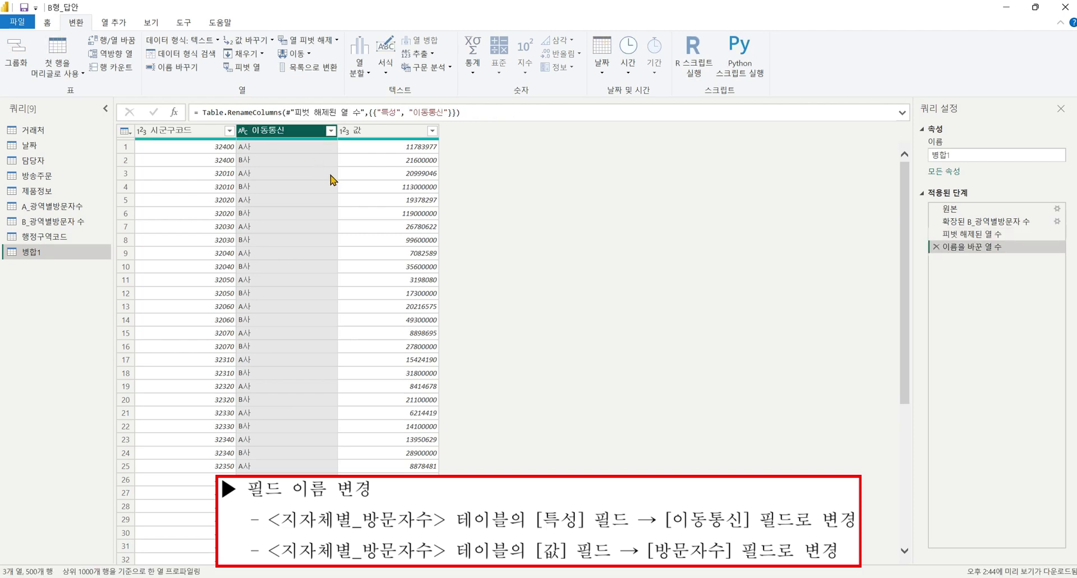
double_click(361, 131)
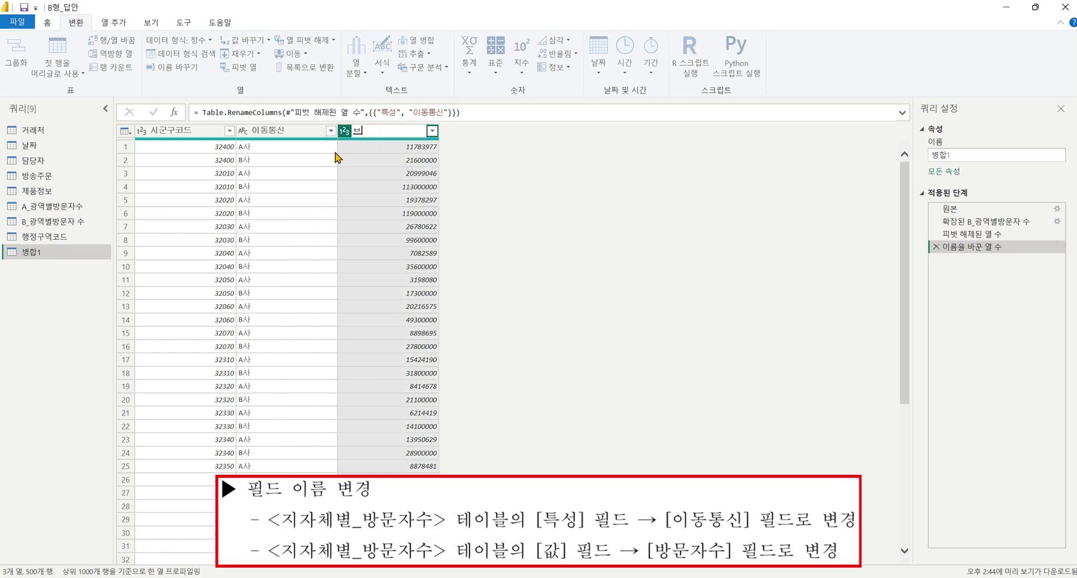
key("Return")
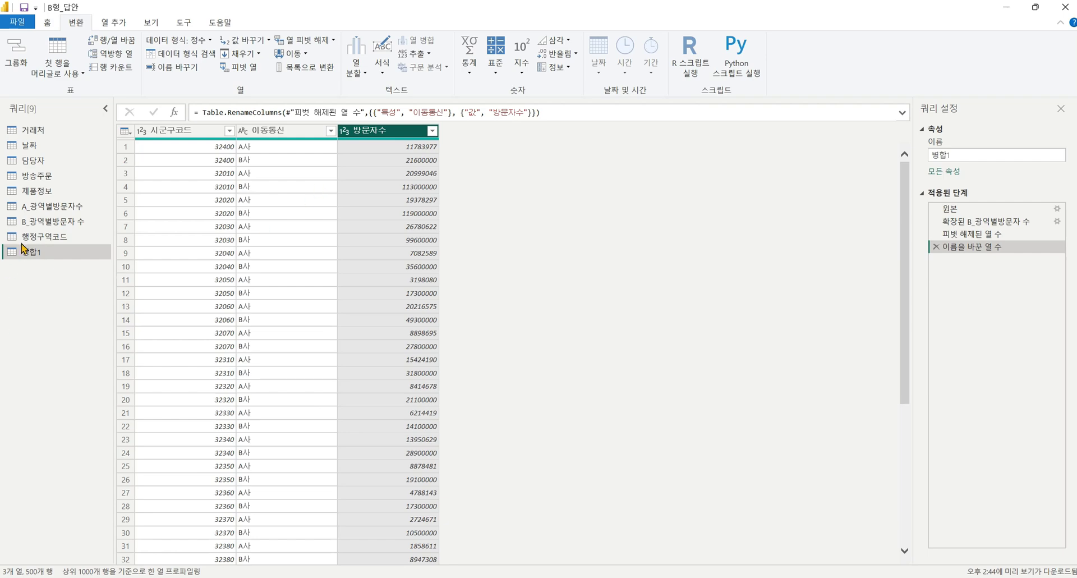
Rename the merged query to 지자체별_방문자수.
left_click(945, 155)
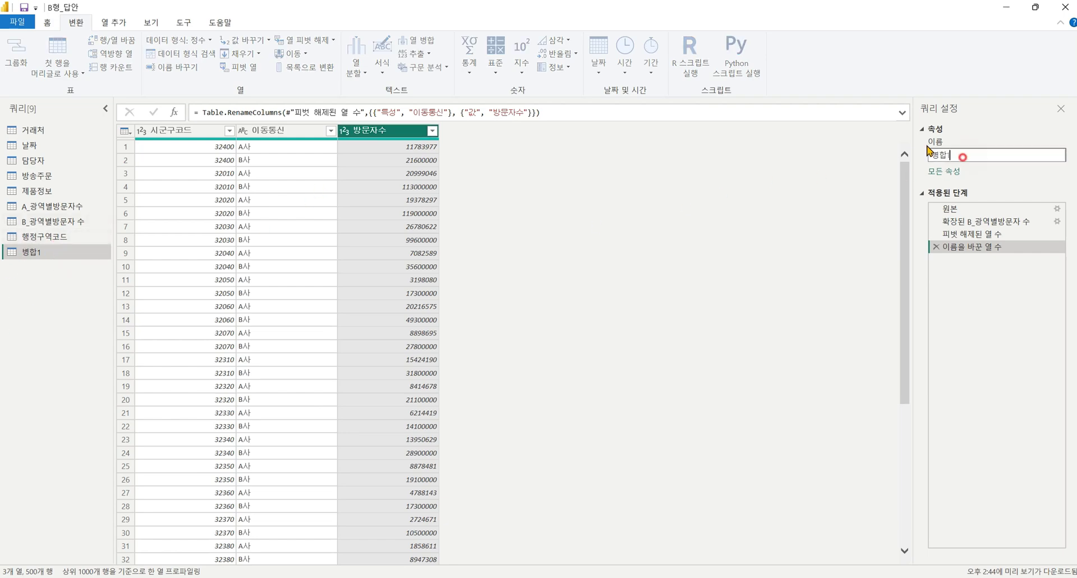
type("지자체별_방문자수")
key("Return")
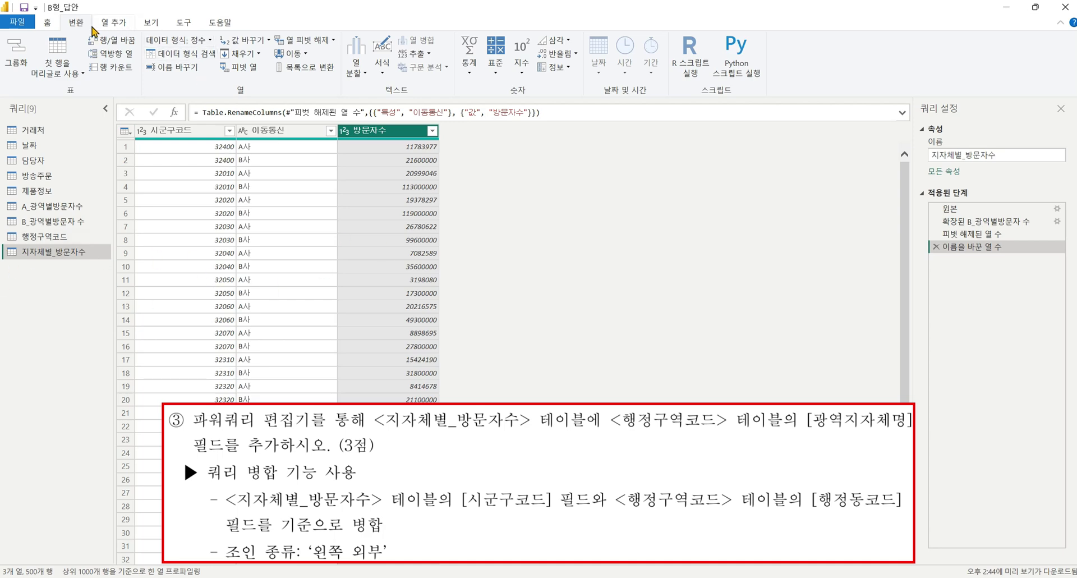
Left-outer merge 행정구역코드 into the query, matching 시군구코드 to 행정동코드.
left_click(49, 24)
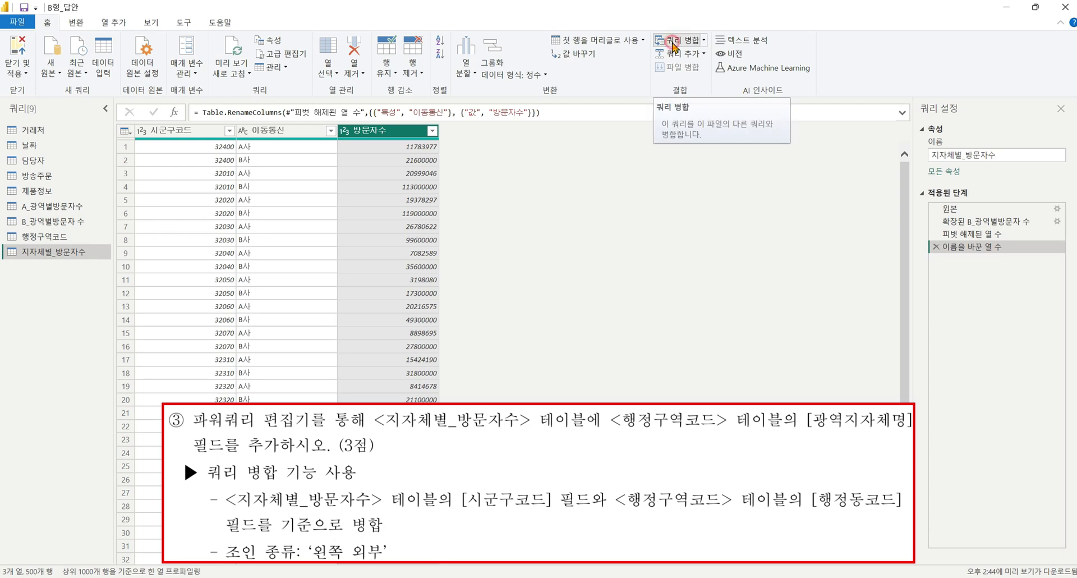
left_click(673, 44)
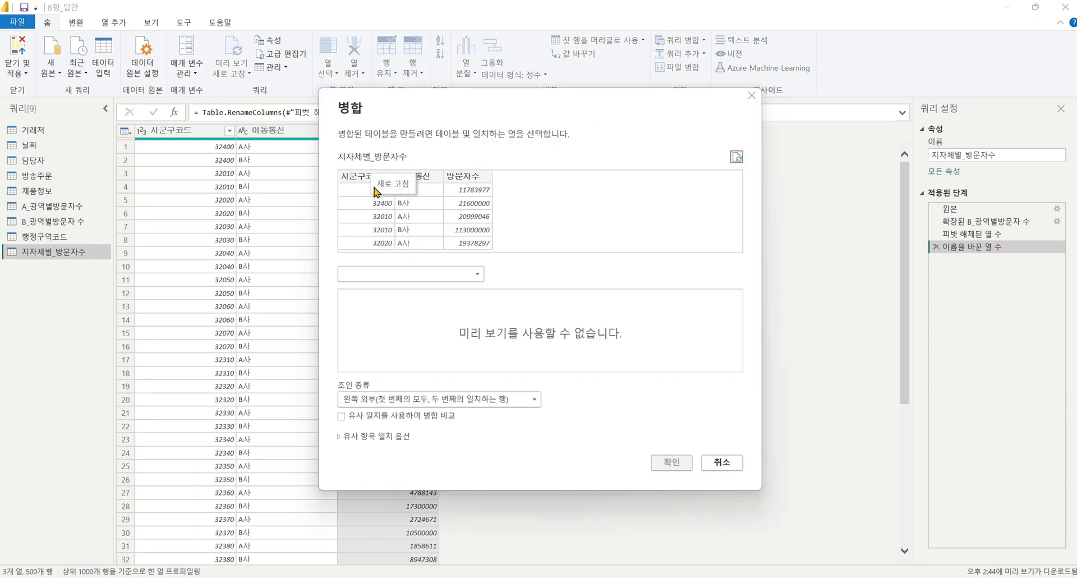
left_click(370, 175)
left_click(425, 273)
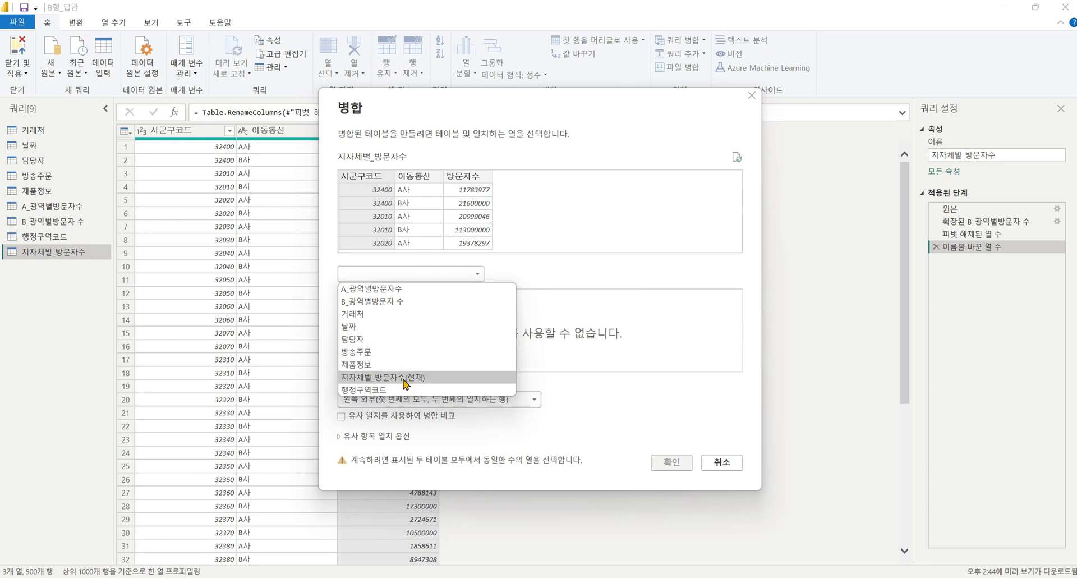
left_click(408, 390)
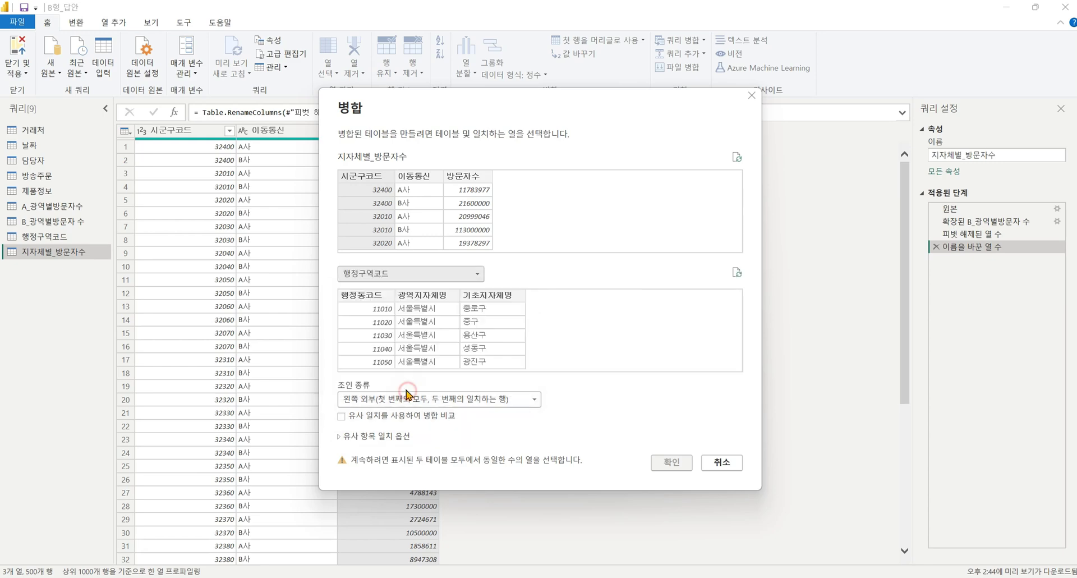
left_click(373, 296)
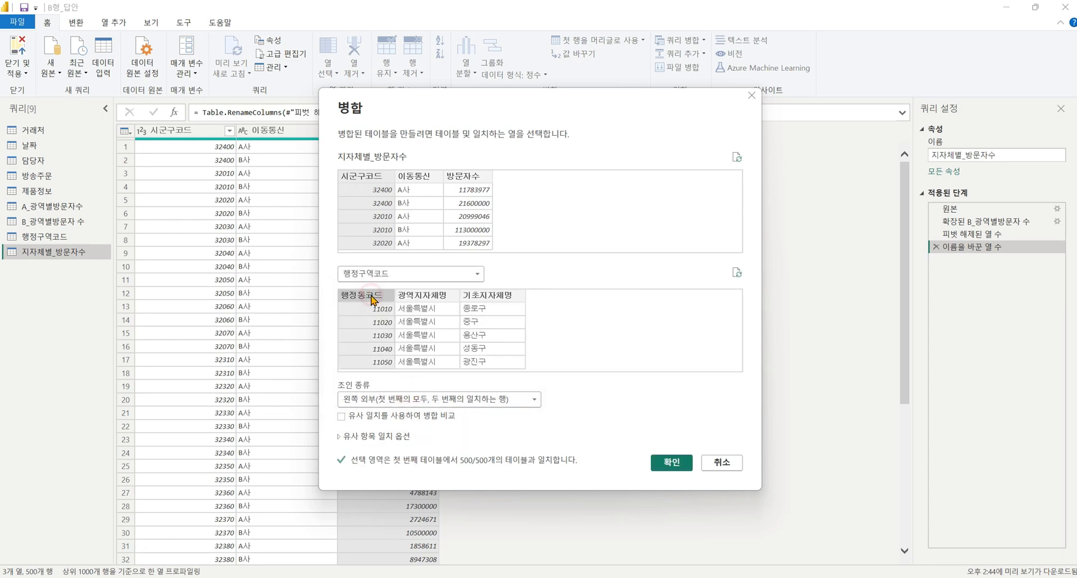
left_click(671, 462)
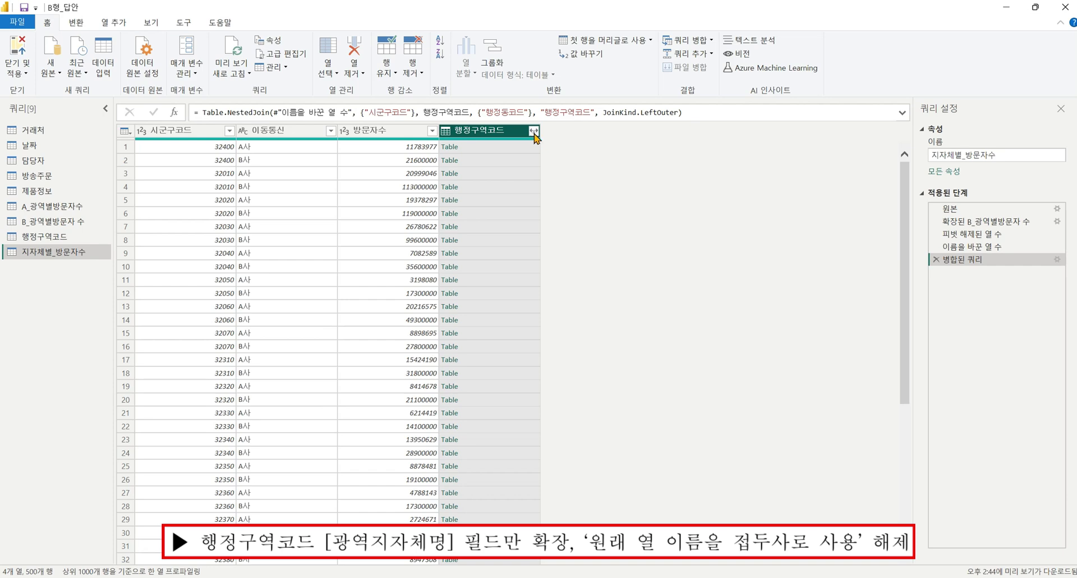
left_click(533, 132)
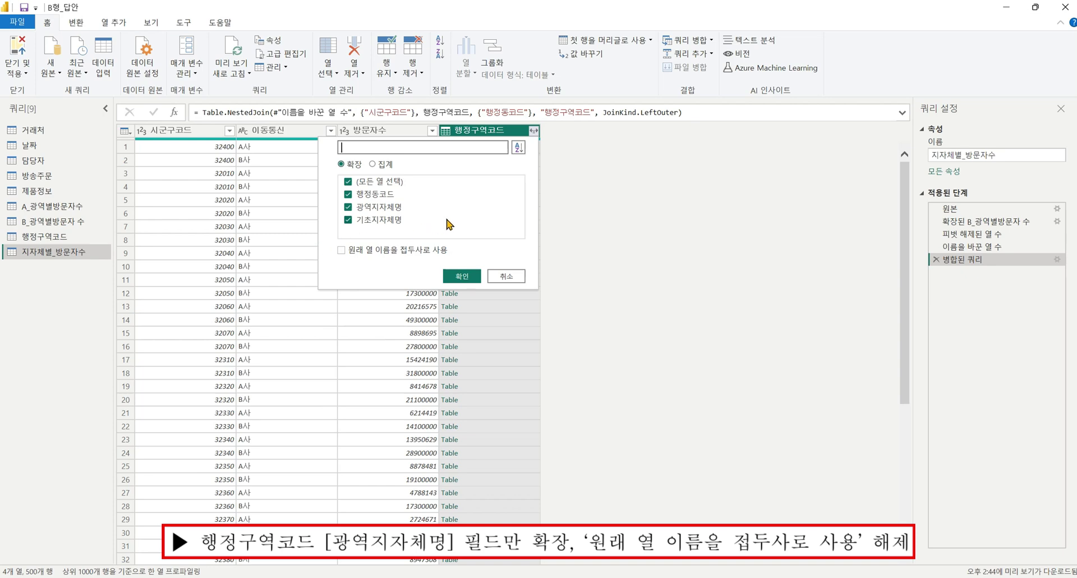
Expand only 광역지자체명 from the merged column, then switch to the 행정구역코드 query.
left_click(348, 181)
left_click(348, 207)
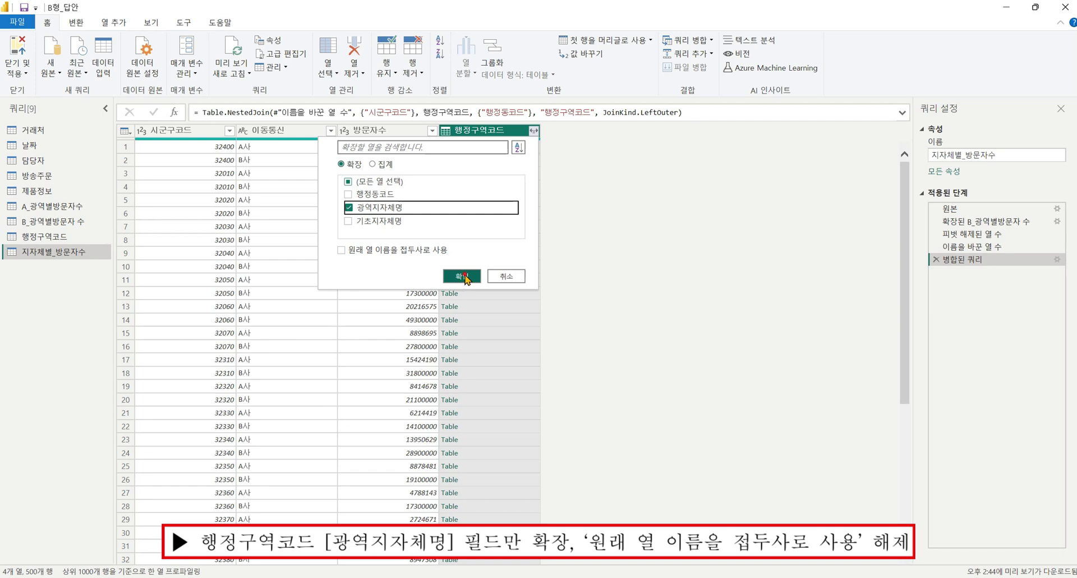
left_click(463, 276)
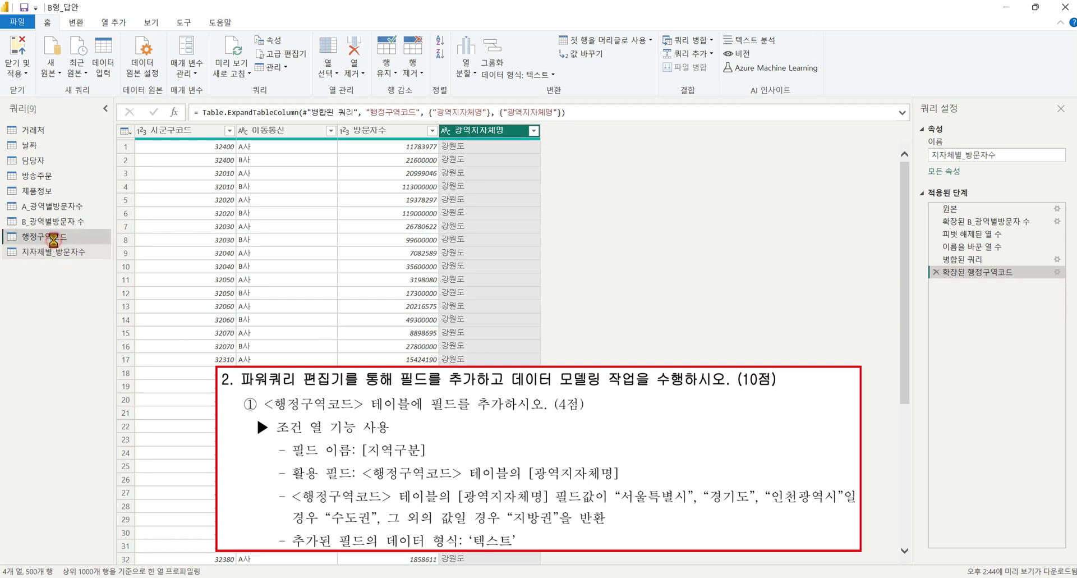
left_click(54, 237)
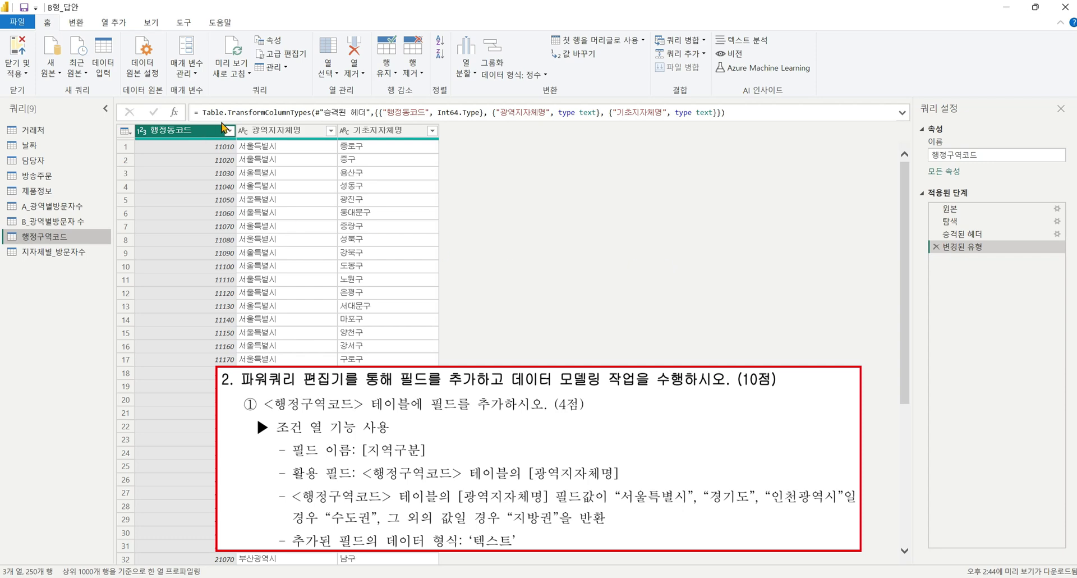
Start a conditional column 지역구분 where 광역지자체명 equals 서울특별시 returns 수도권.
left_click(115, 22)
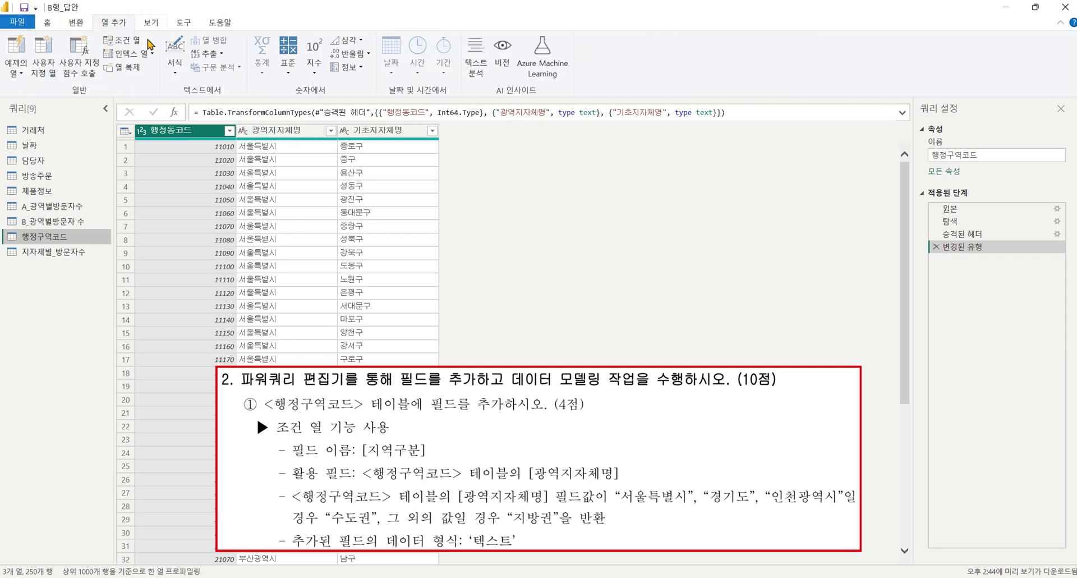
left_click(133, 41)
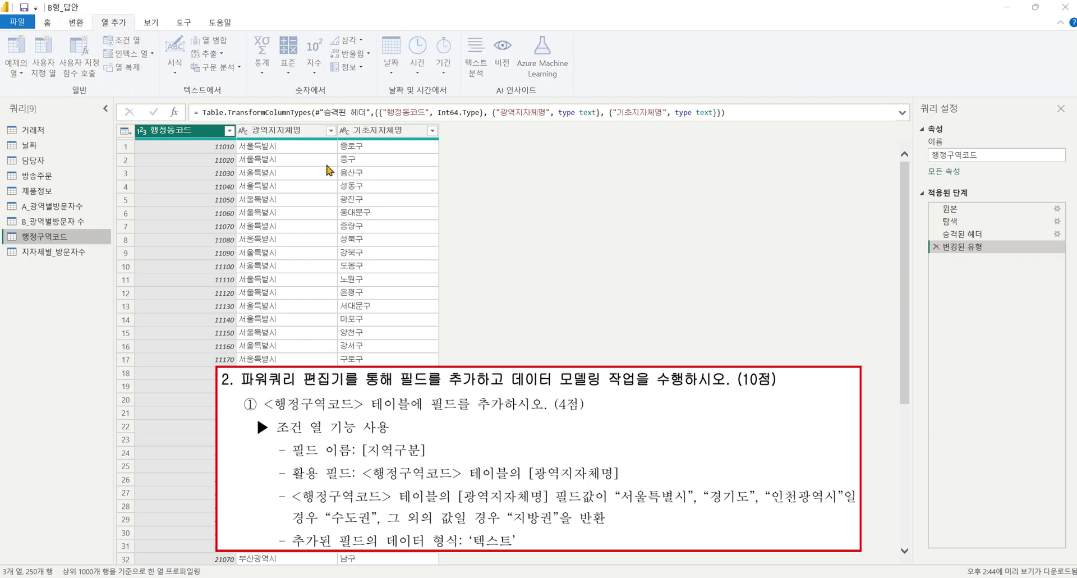
double_click(332, 237)
triple_click(332, 237)
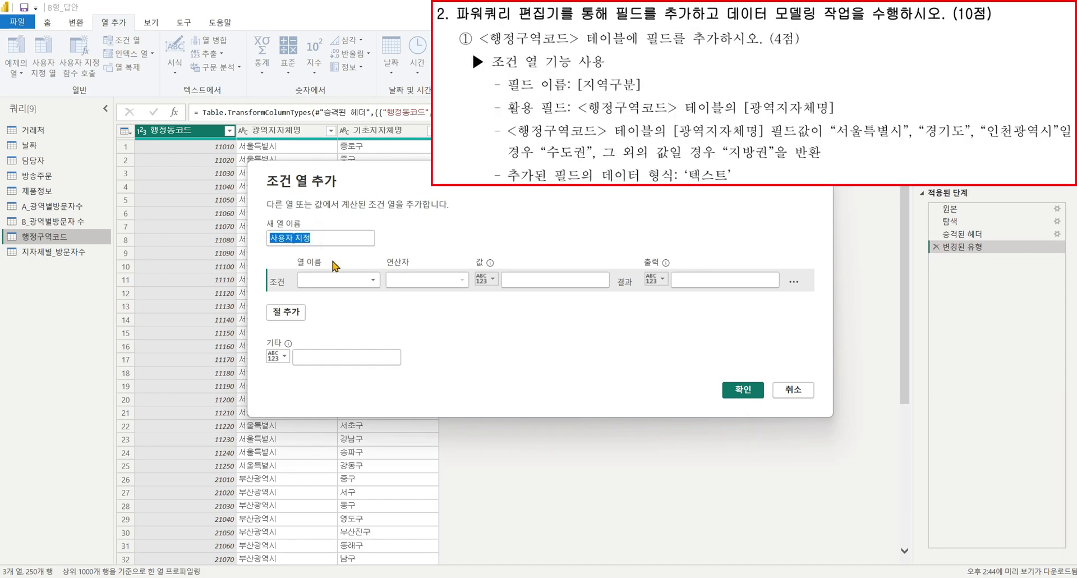
type("지여")
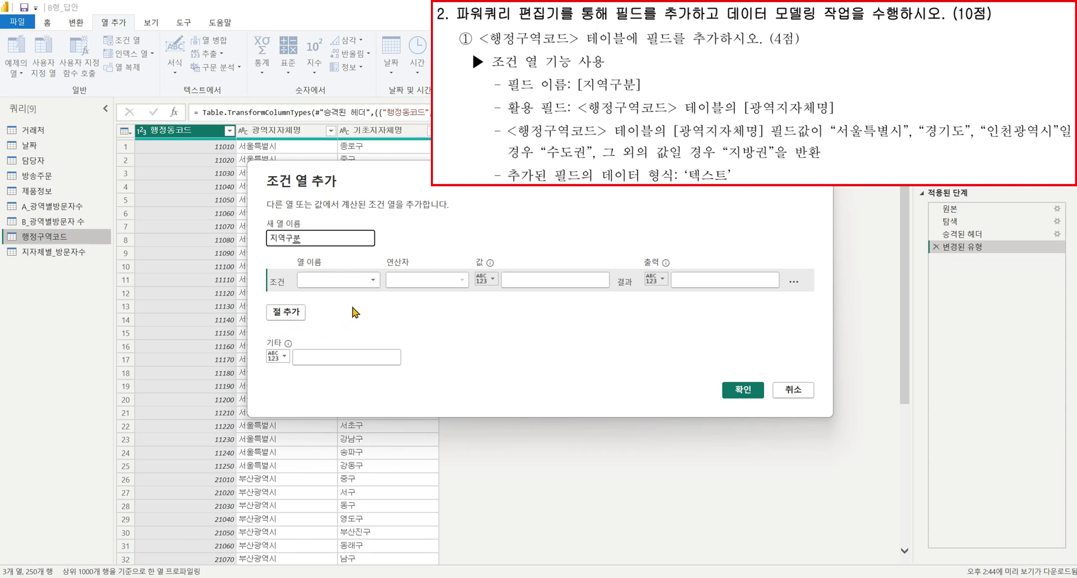
left_click(355, 280)
left_click(347, 308)
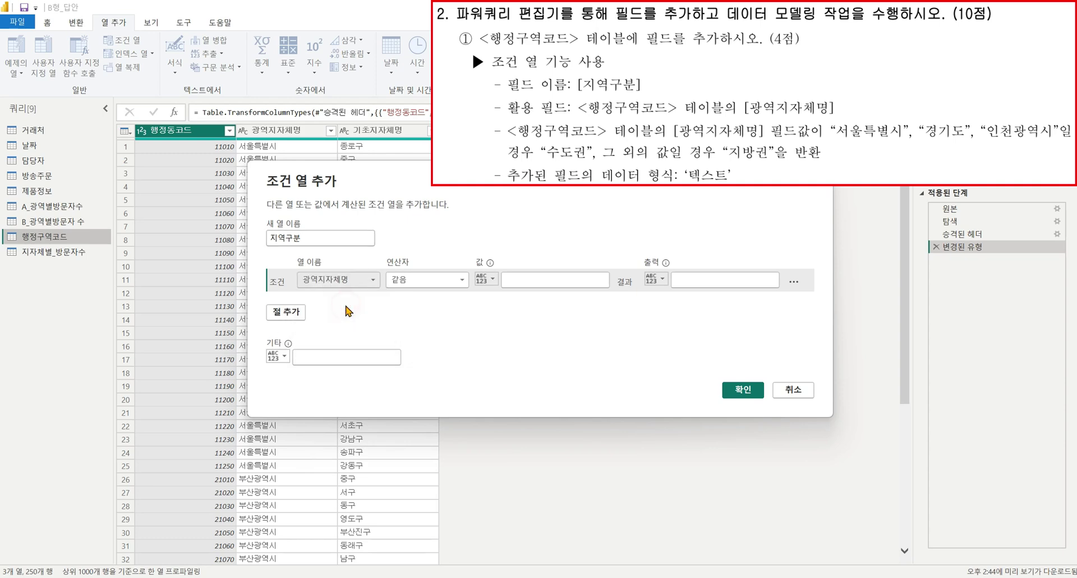
left_click(560, 283)
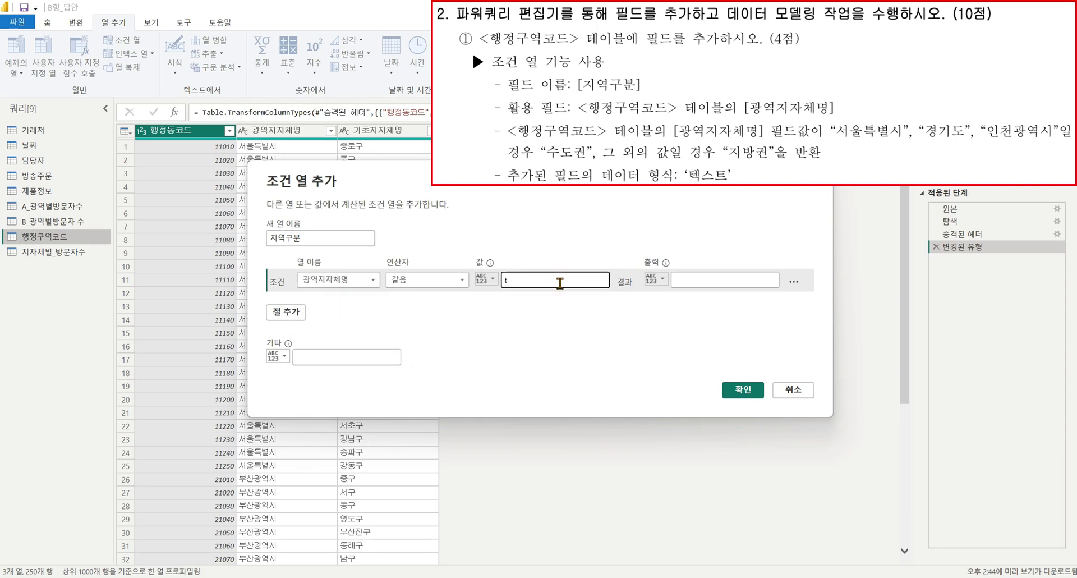
type("서울특별시")
key("Tab")
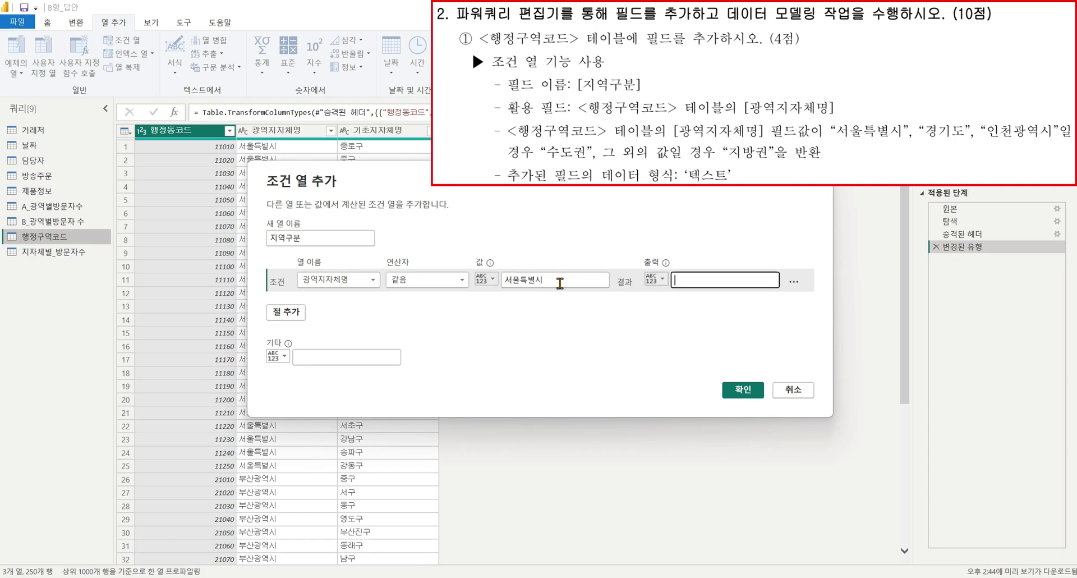
type("수도구네")
Add two more 광역지자체명 conditions for 경기도 and 인천광역시.
left_click(286, 312)
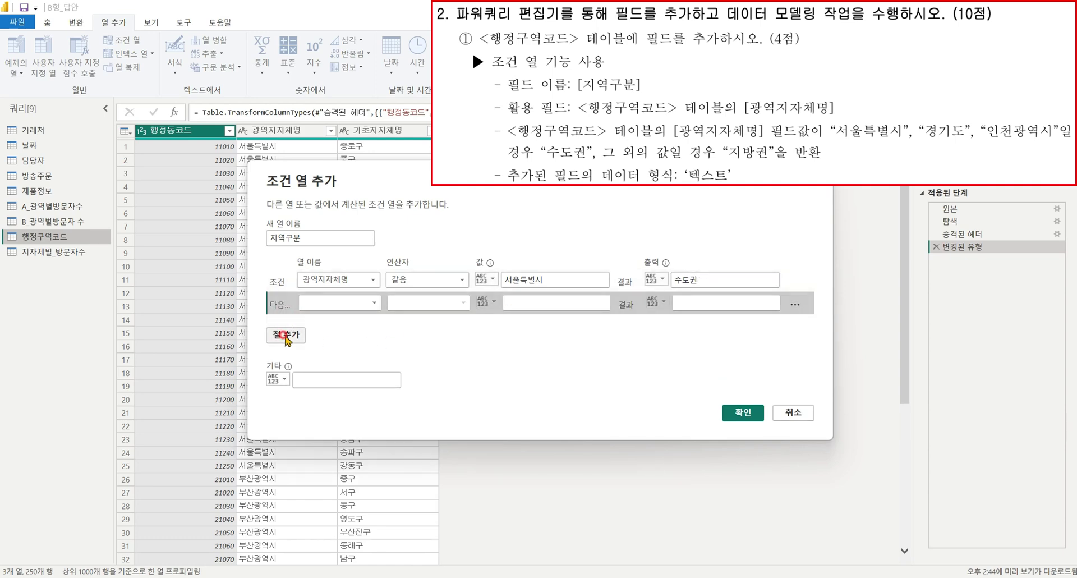
left_click(285, 337)
left_click(360, 303)
left_click(361, 329)
left_click(360, 326)
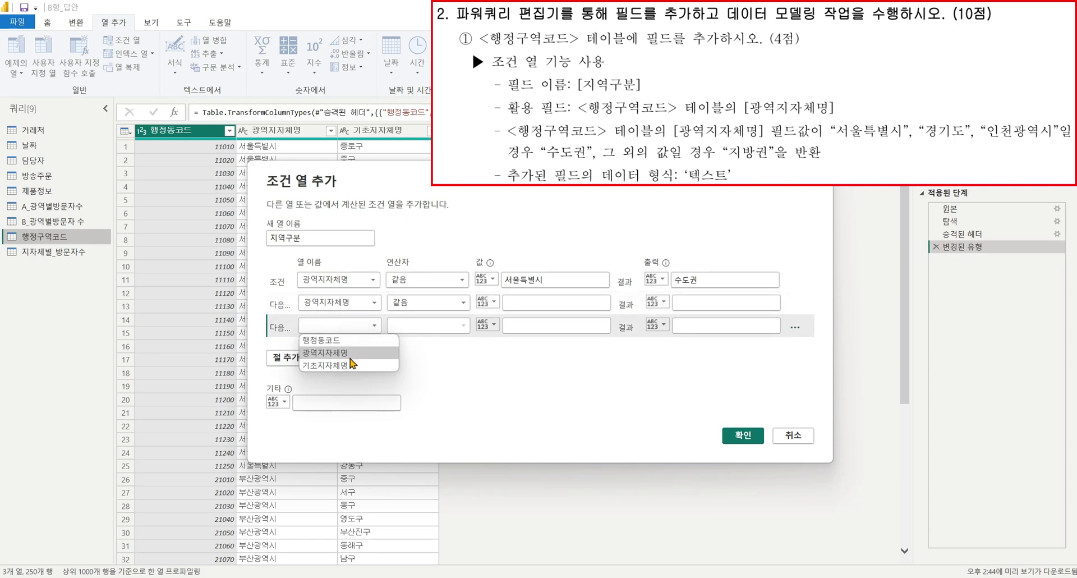
left_click(350, 354)
left_click(546, 309)
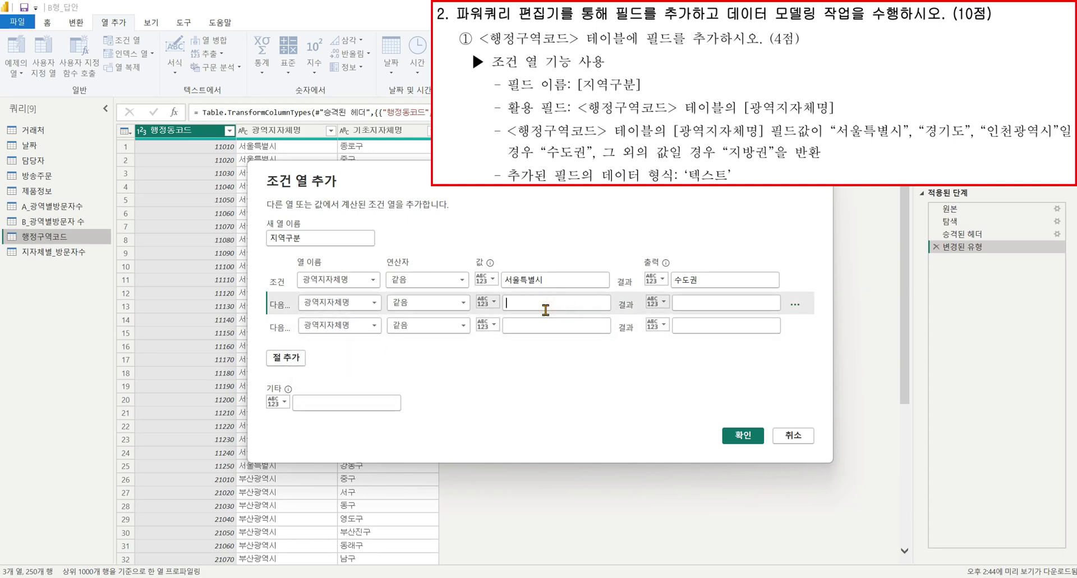
type("rudr")
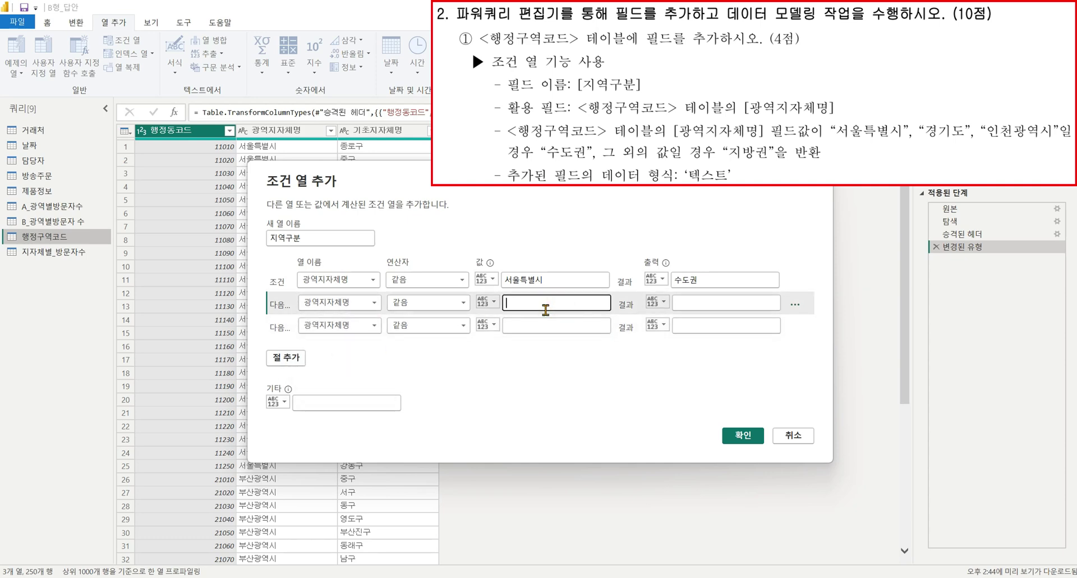
type("경ㄱ")
left_click(534, 325)
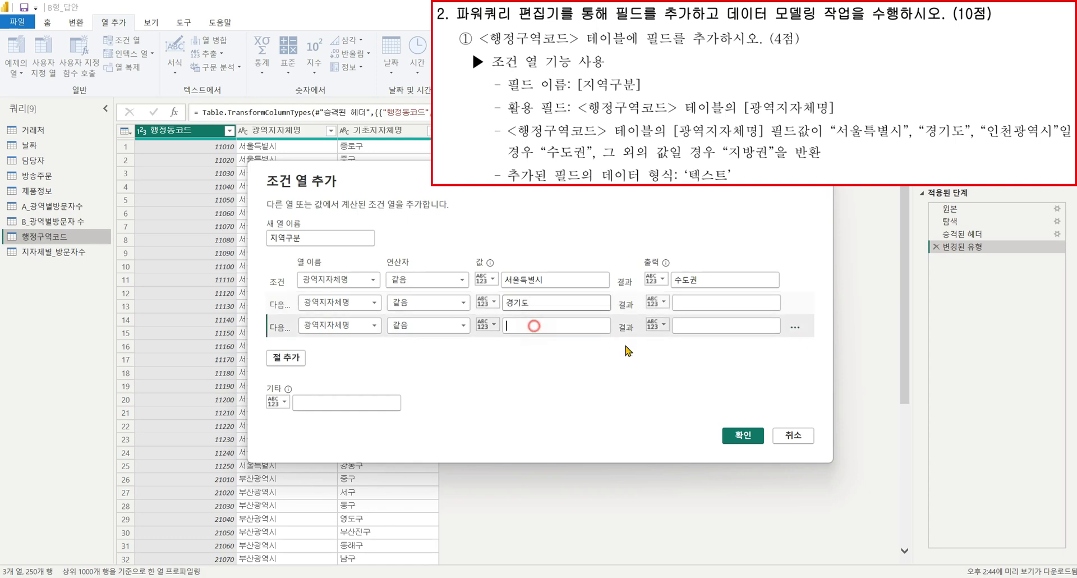
type("이ㄴ처ㄴ고")
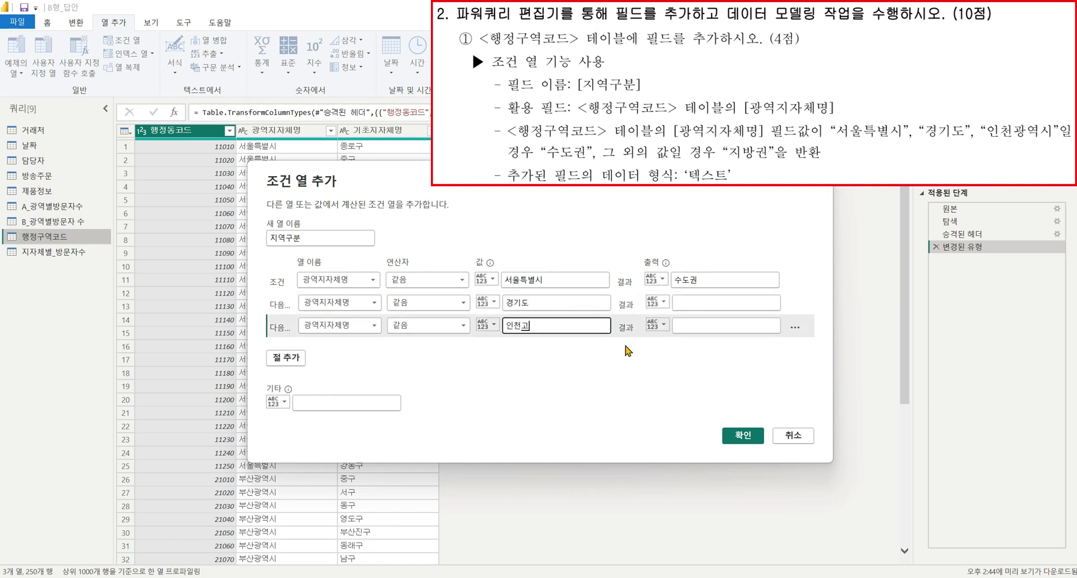
type("ㅏㅇ여")
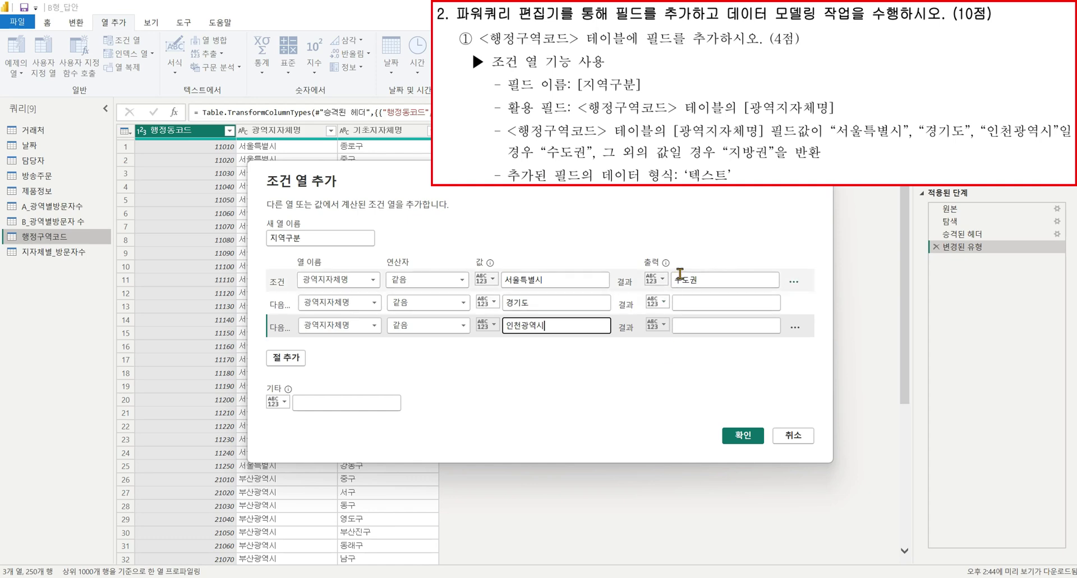
Give both new conditions the result 수도권, set Else to 지방권, and confirm.
double_click(681, 278)
key("ctrl+c")
left_click(699, 305)
key("ctrl+v")
left_click(700, 326)
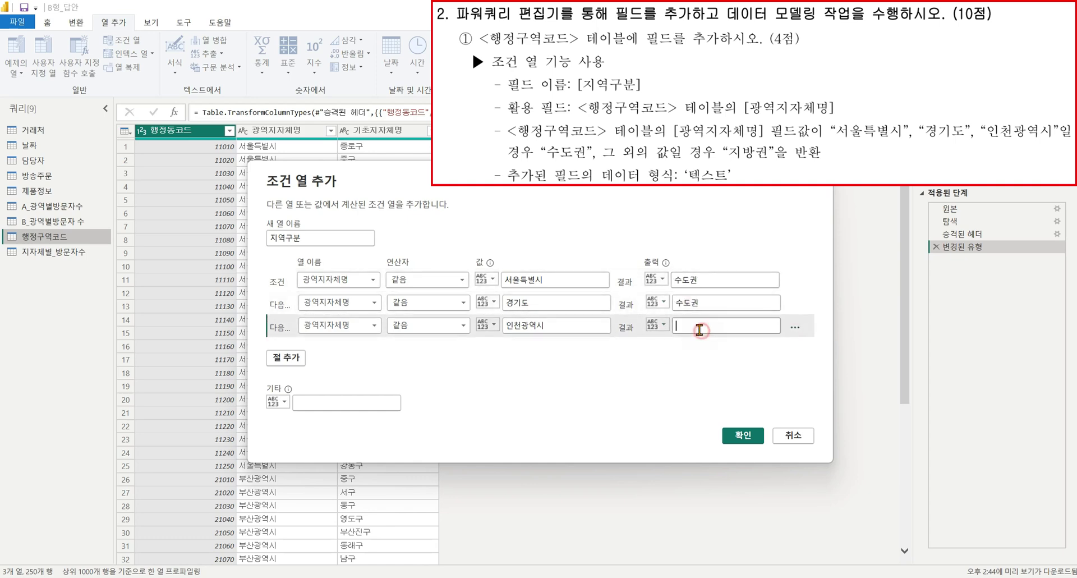
key("ctrl+v")
left_click(373, 405)
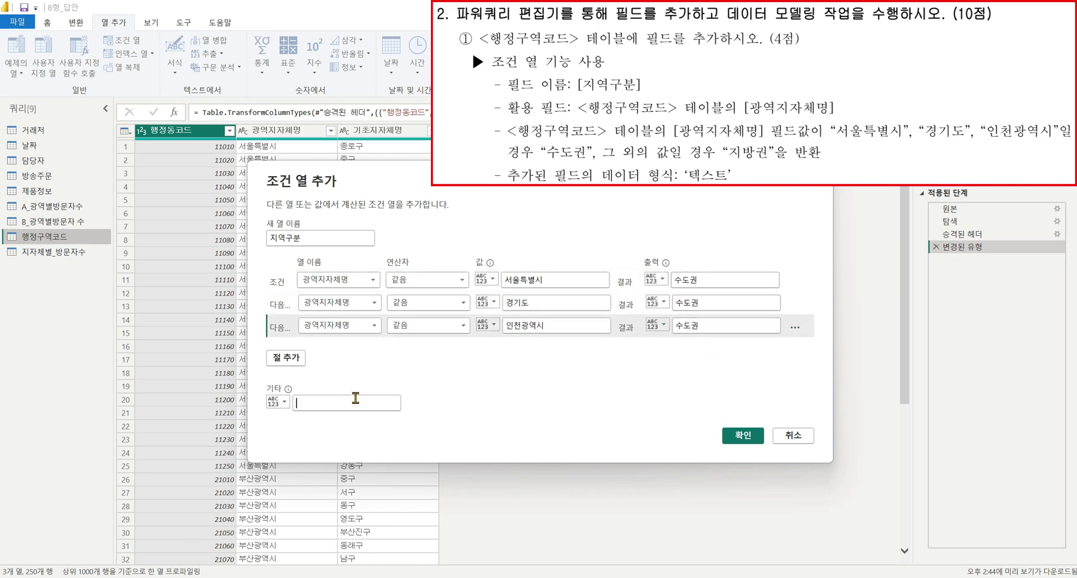
type("지방구")
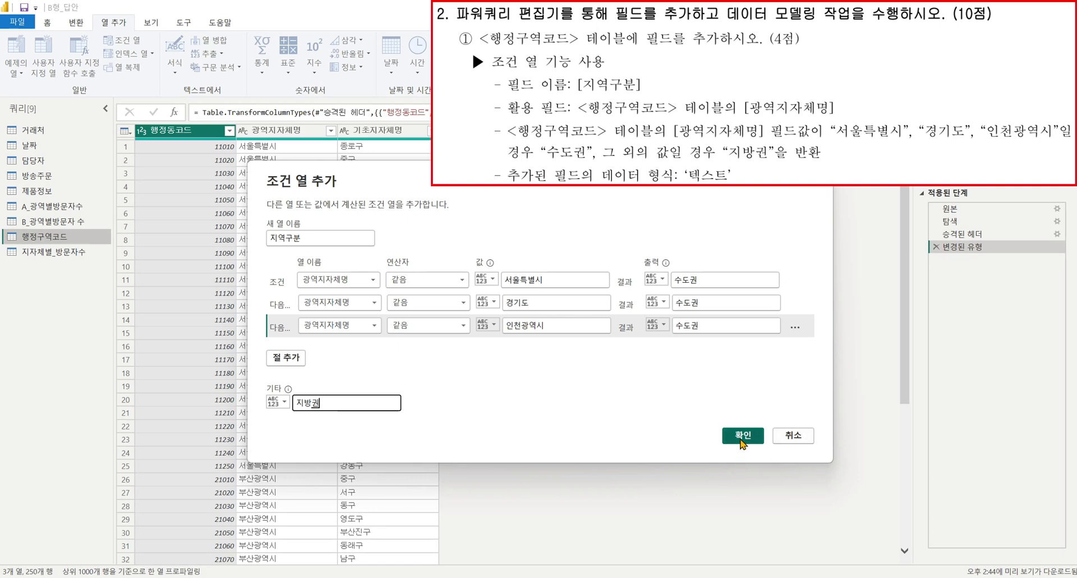
left_click(743, 436)
Change the 지역구분 column's data type to 텍스트 (text).
left_click(447, 130)
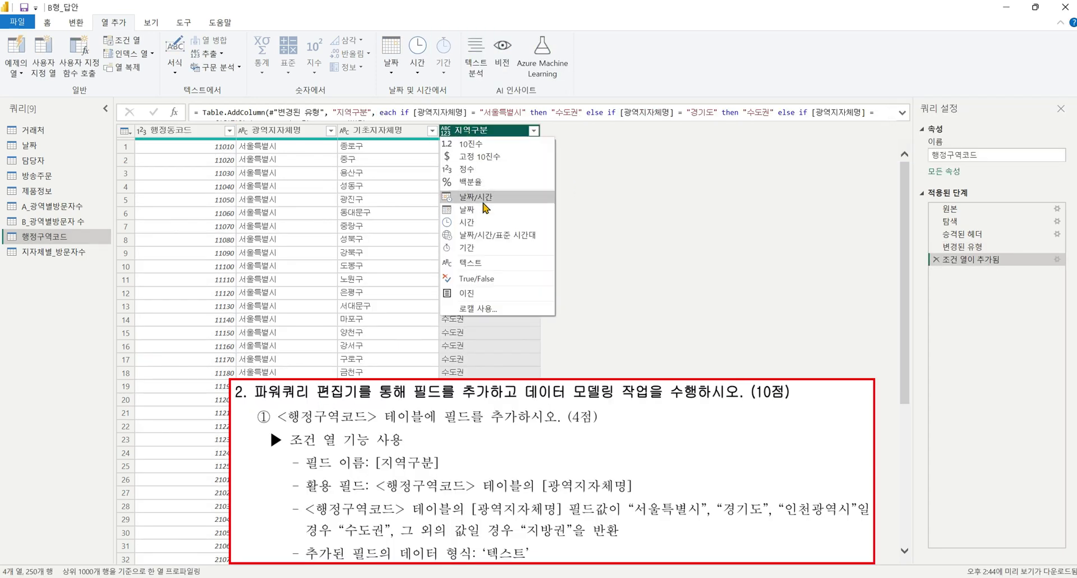
left_click(484, 262)
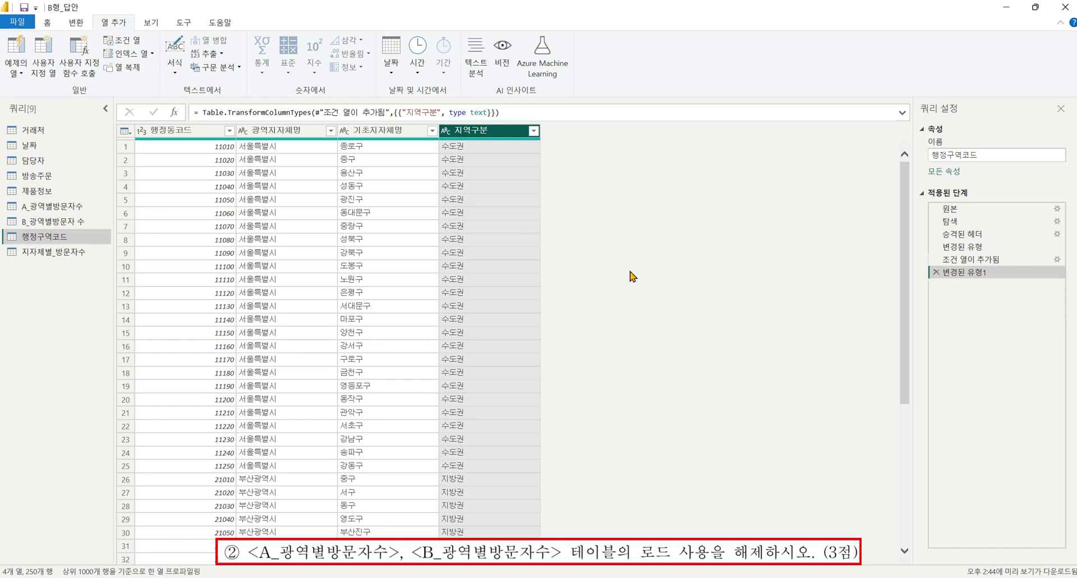
Turn off 로드 사용 for both the A_광역별방문자수 and B_광역별방문자수 queries.
right_click(71, 207)
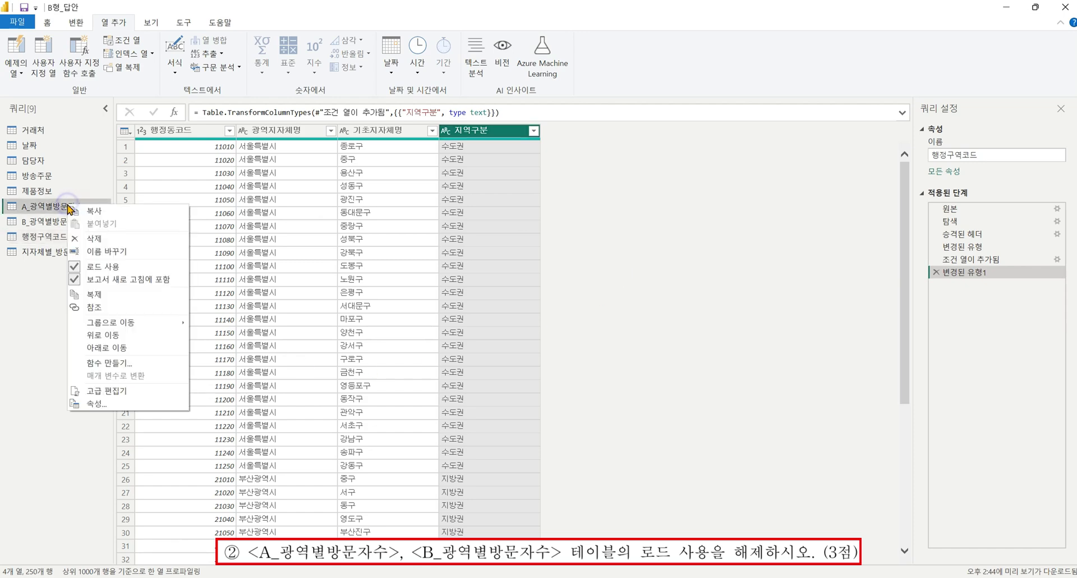
left_click(129, 266)
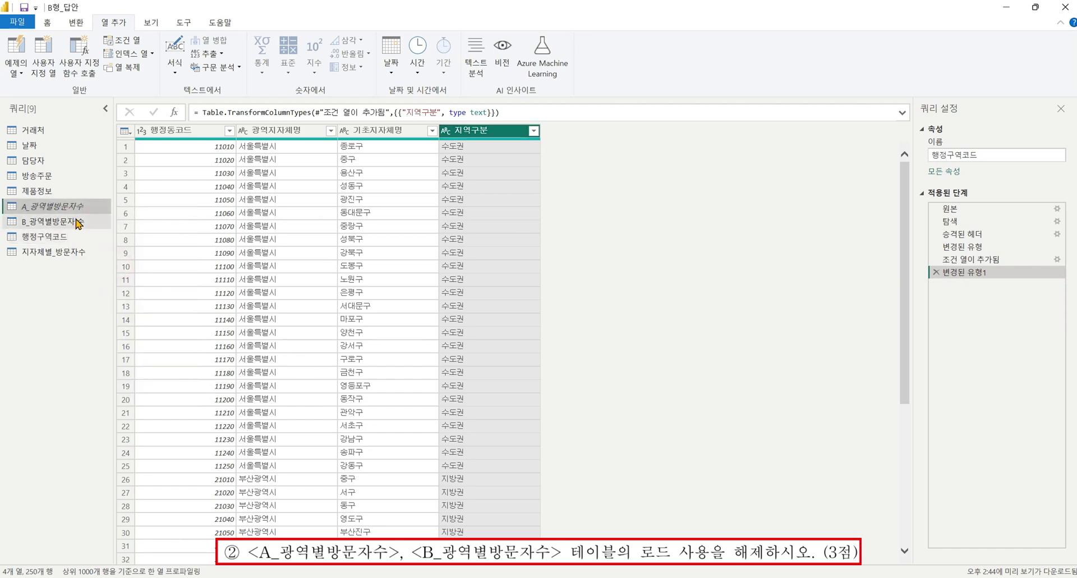
right_click(75, 222)
left_click(132, 280)
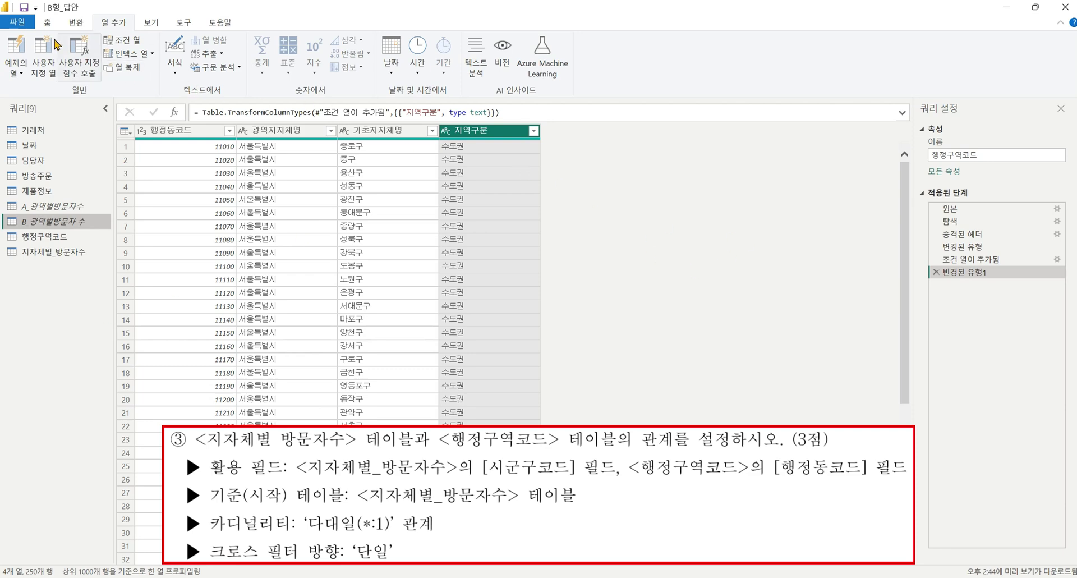
left_click(48, 23)
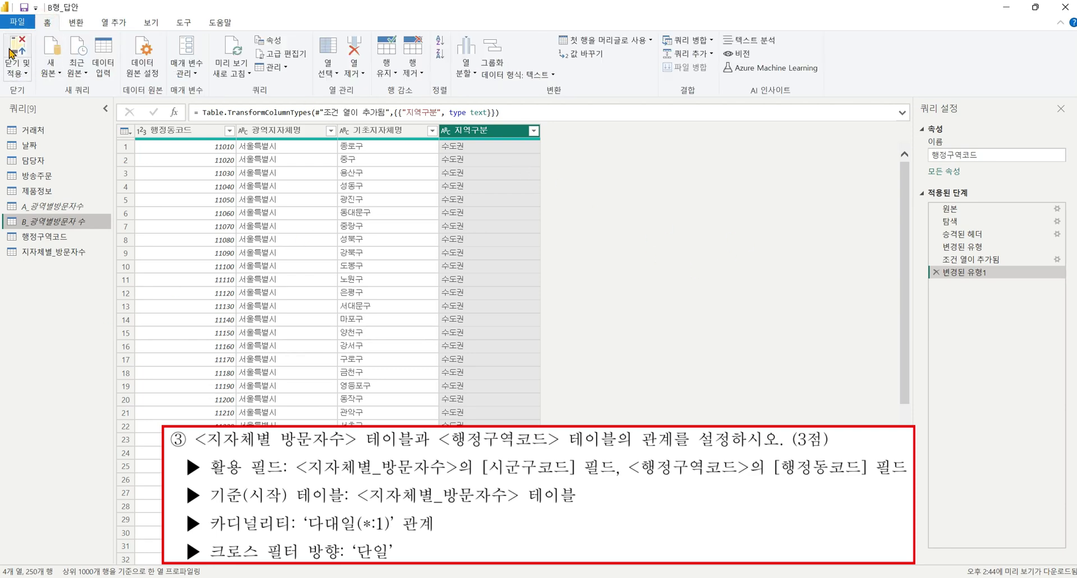
Apply the query changes and start a new relationship from 지자체별_방문자수[시군구코드].
left_click(10, 49)
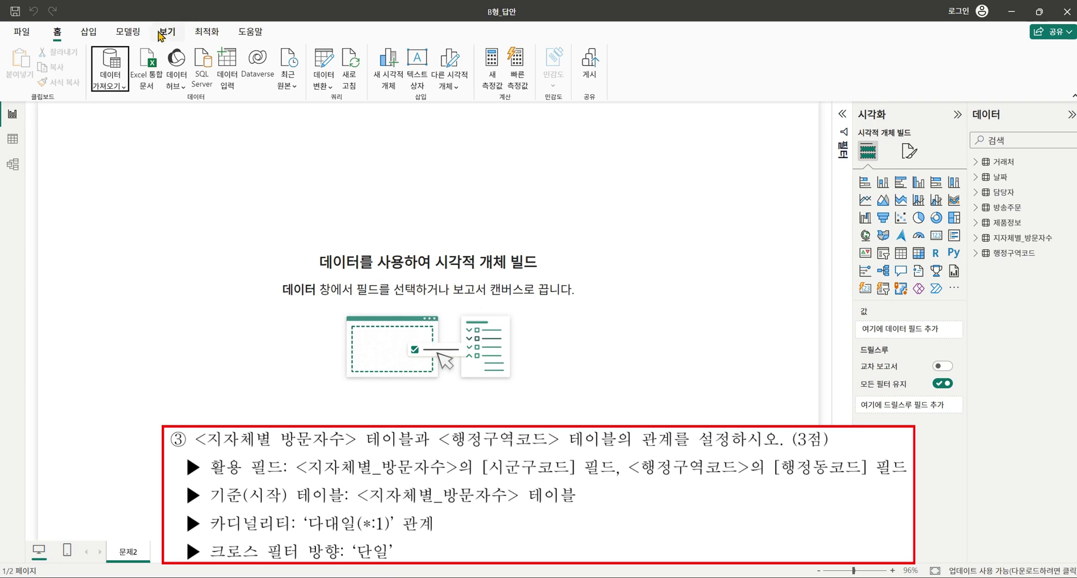
left_click(128, 32)
left_click(17, 72)
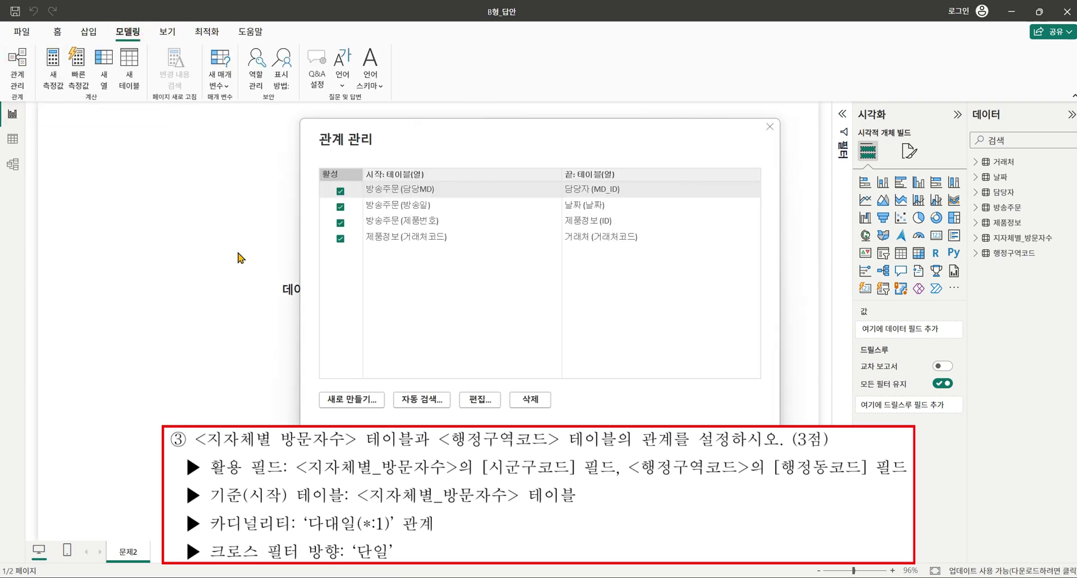
left_click(359, 399)
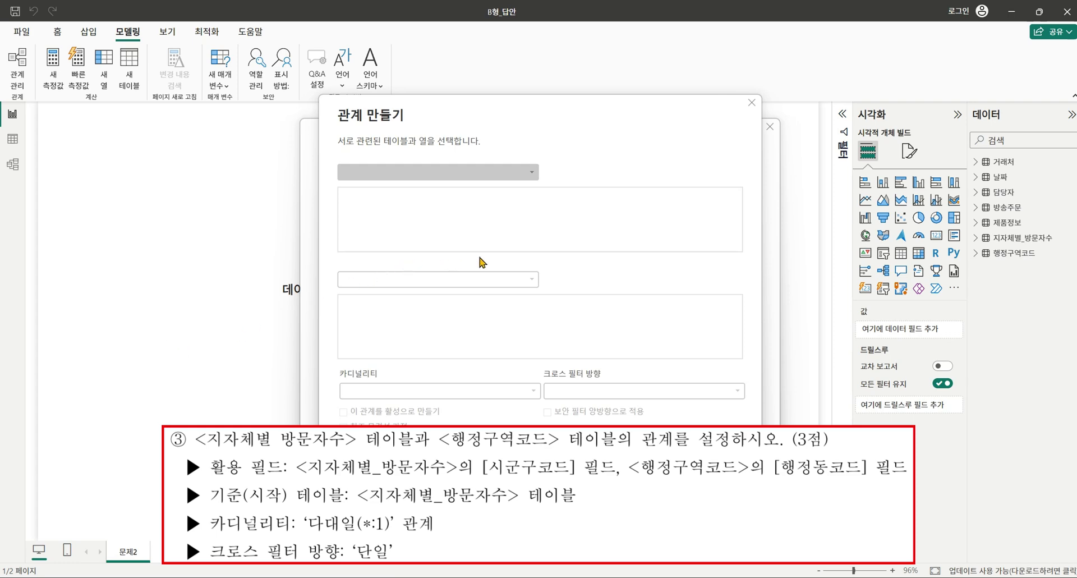
left_click(453, 179)
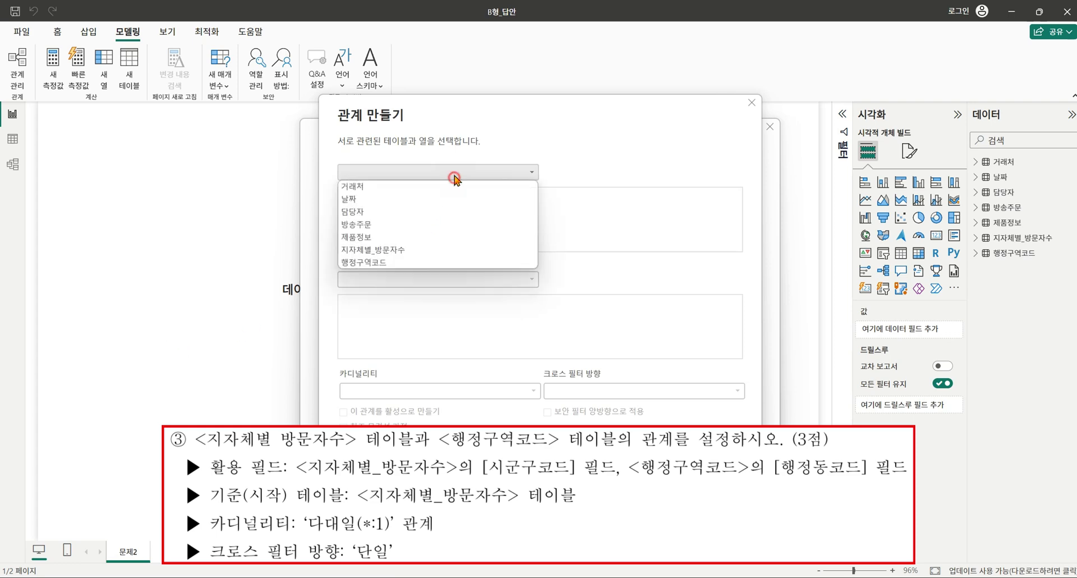
left_click(388, 250)
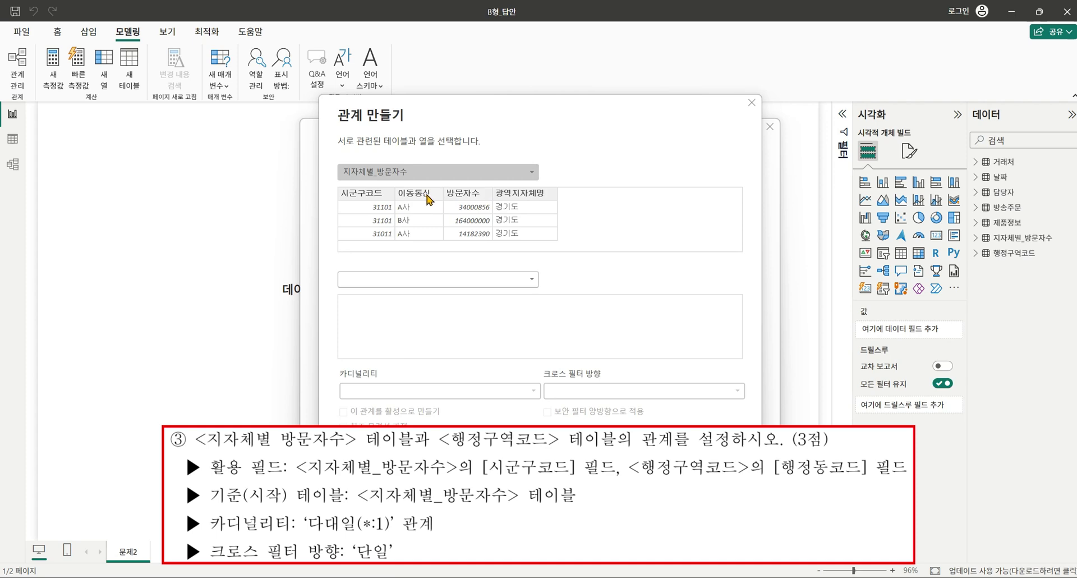
left_click(378, 193)
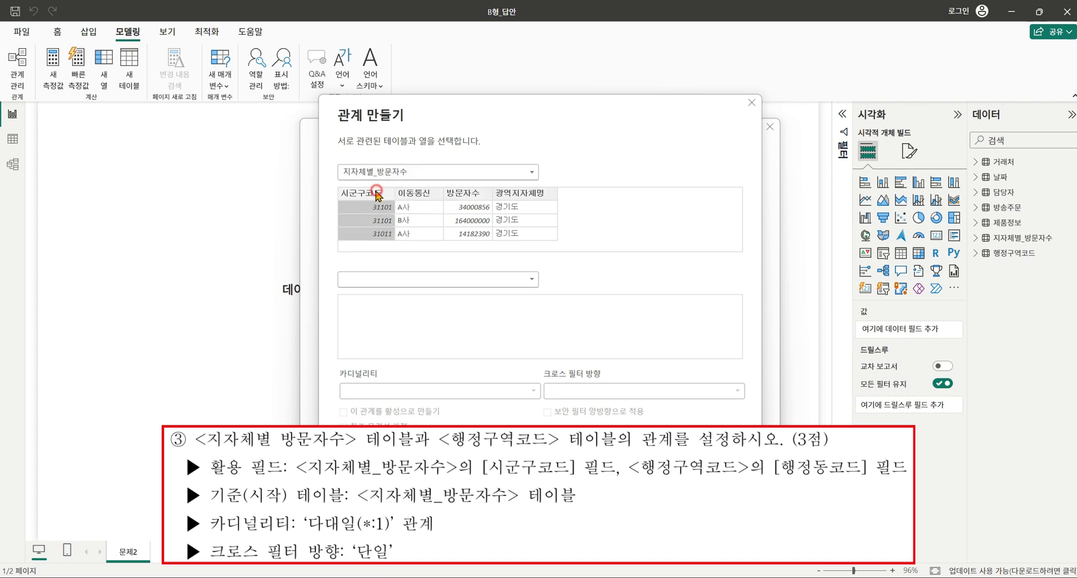
Link it to 행정구역코드[행정동코드] as many-to-one, single-direction, and save the relationship.
left_click(435, 282)
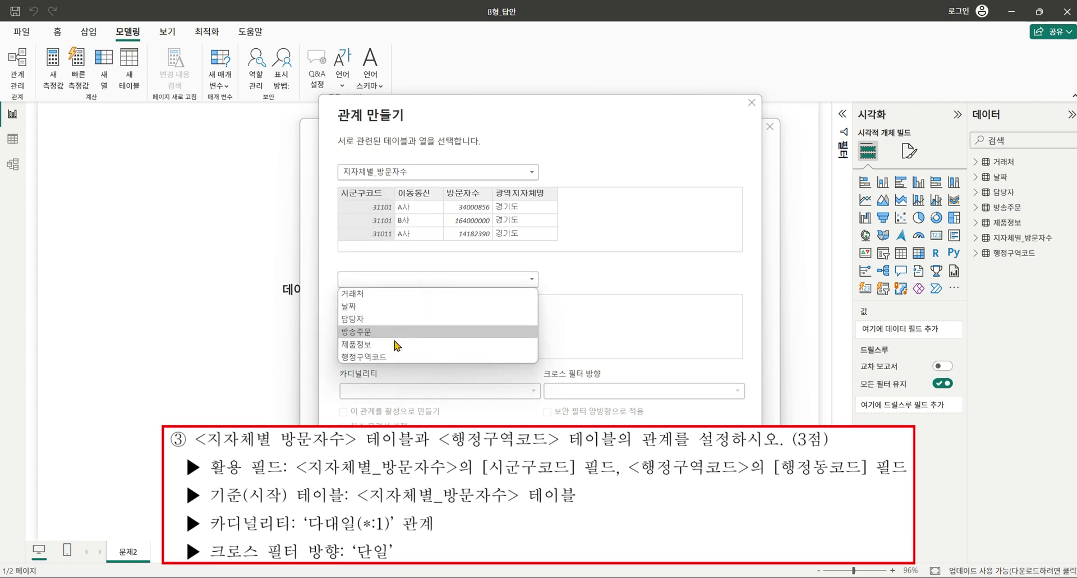
left_click(384, 363)
left_click(369, 300)
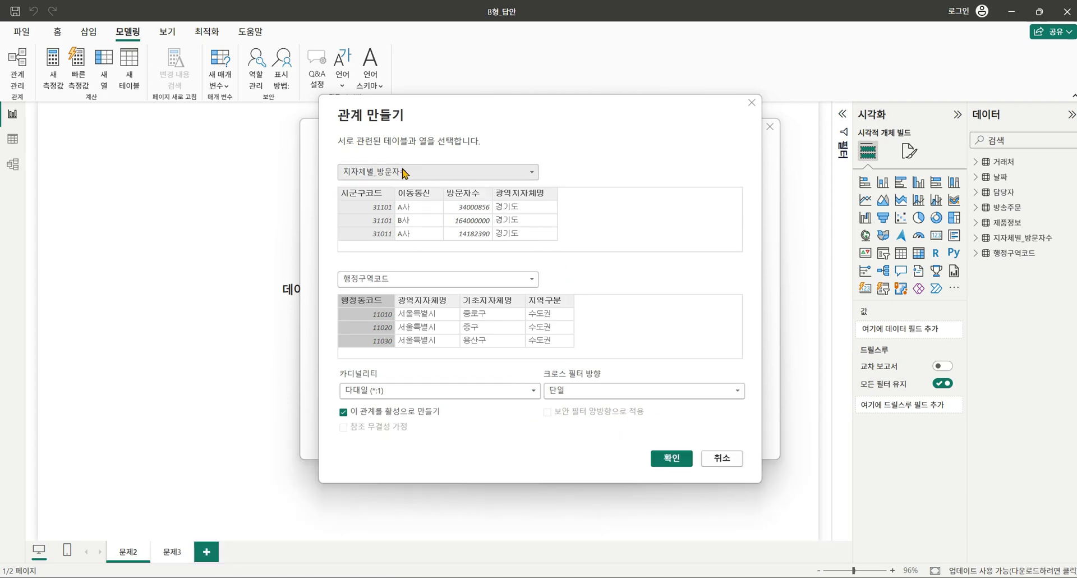
left_click(677, 458)
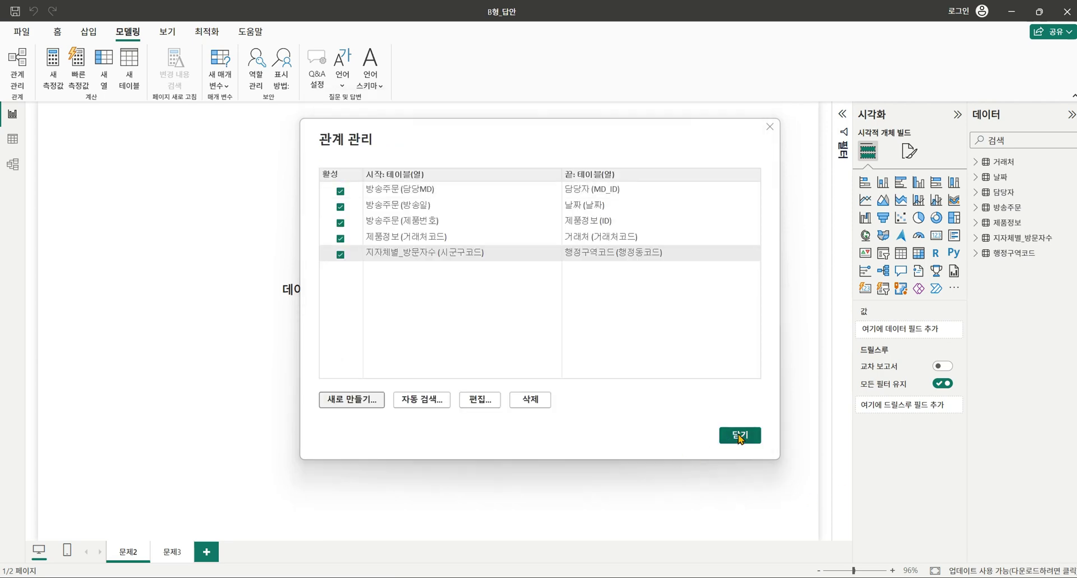
left_click(740, 437)
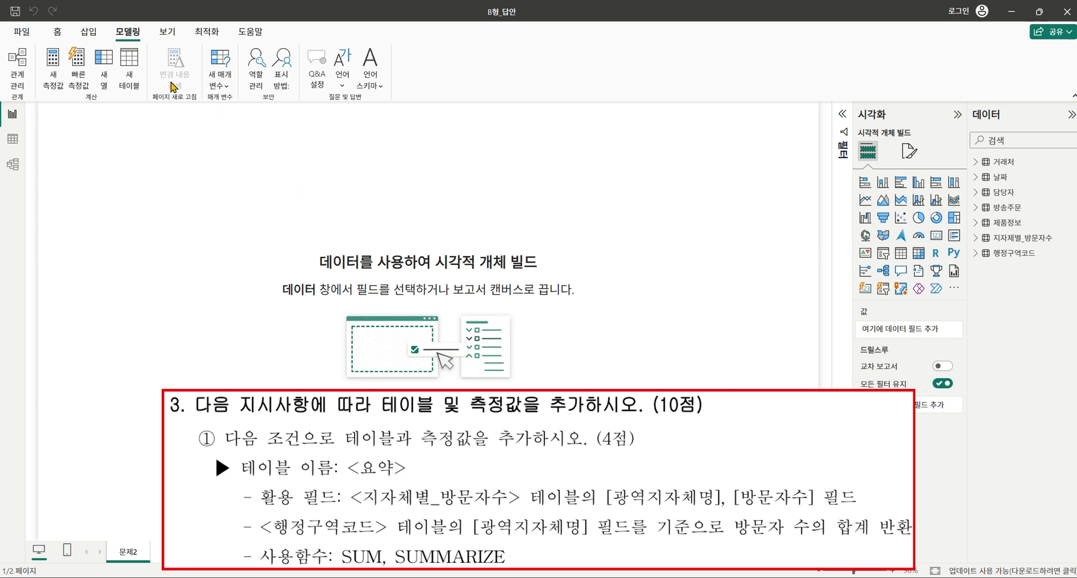
Start the table 요약 = SUMMARIZE('지자체별_방문자수', 광역지자체명, "총방문자수", SUM(...)).
left_click(129, 64)
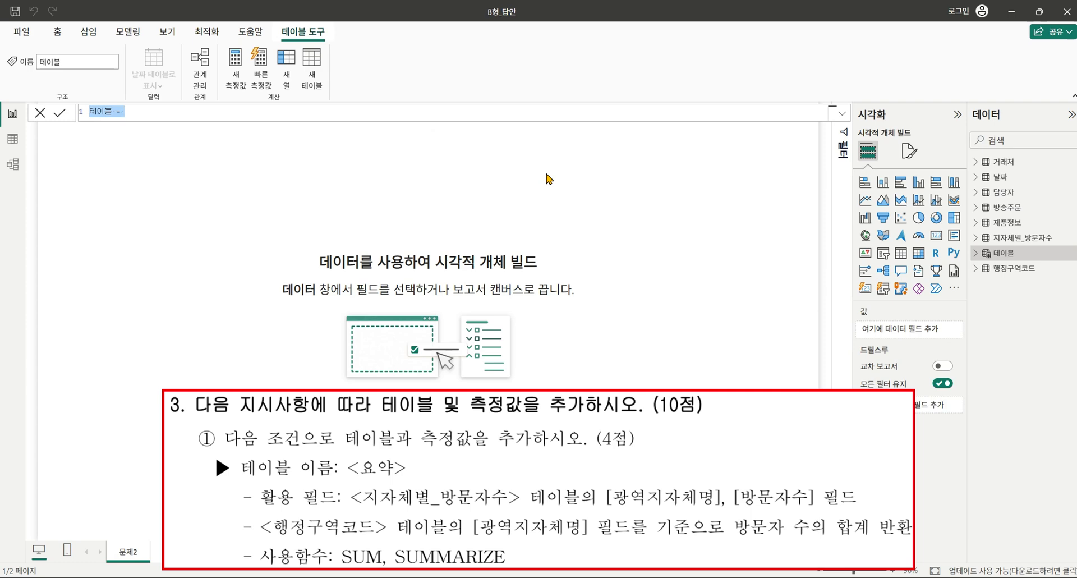
type("요약 =")
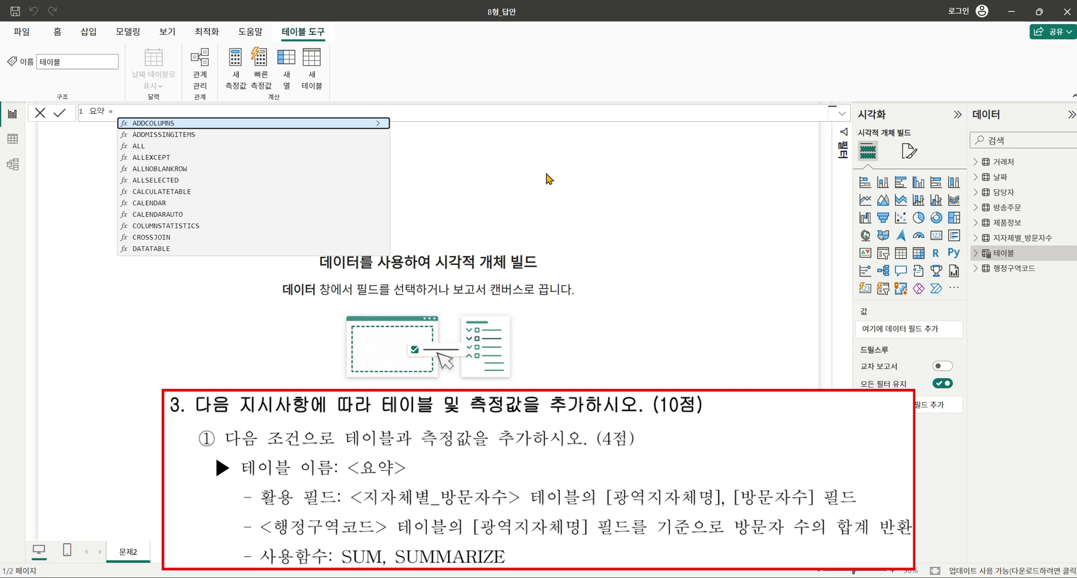
type("SUMMARIZE(")
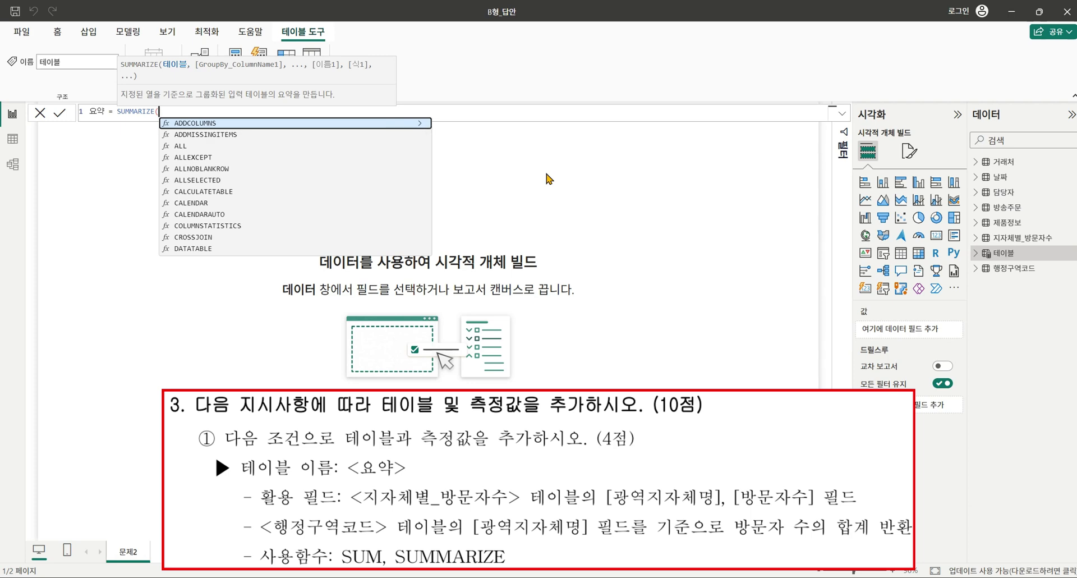
type("'")
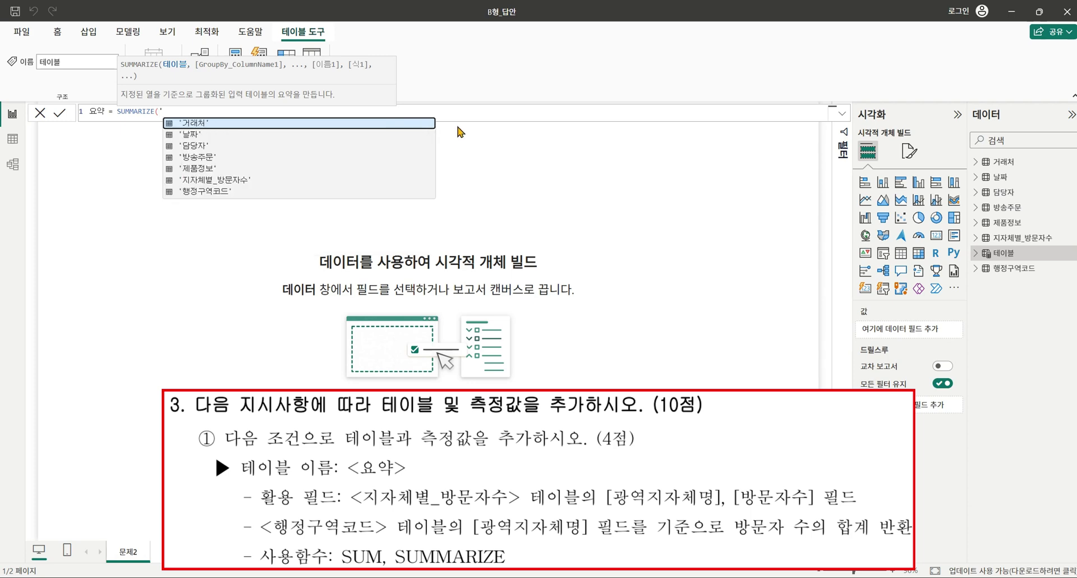
left_click(253, 180)
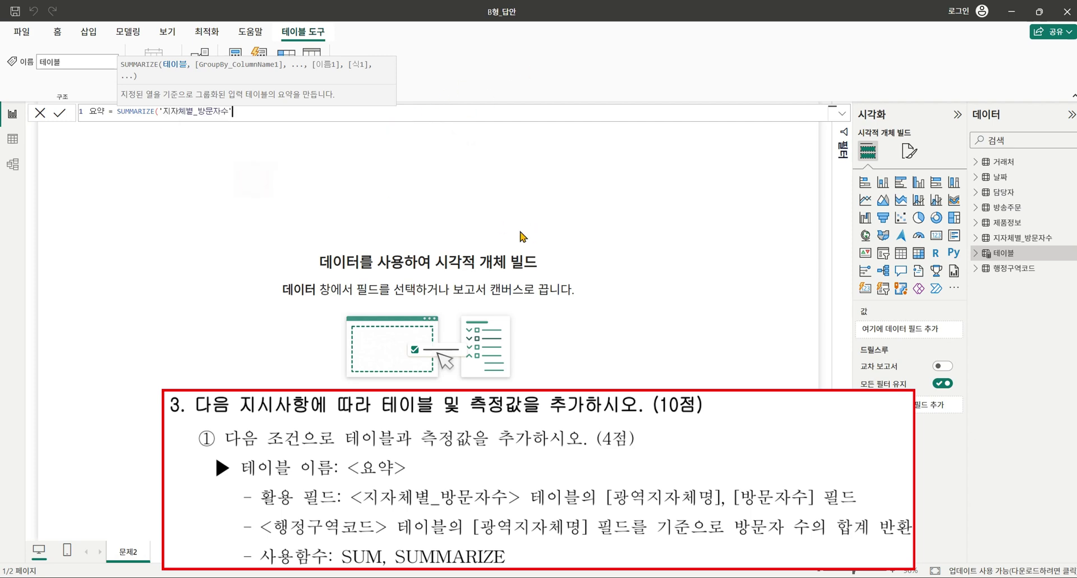
type(", ")
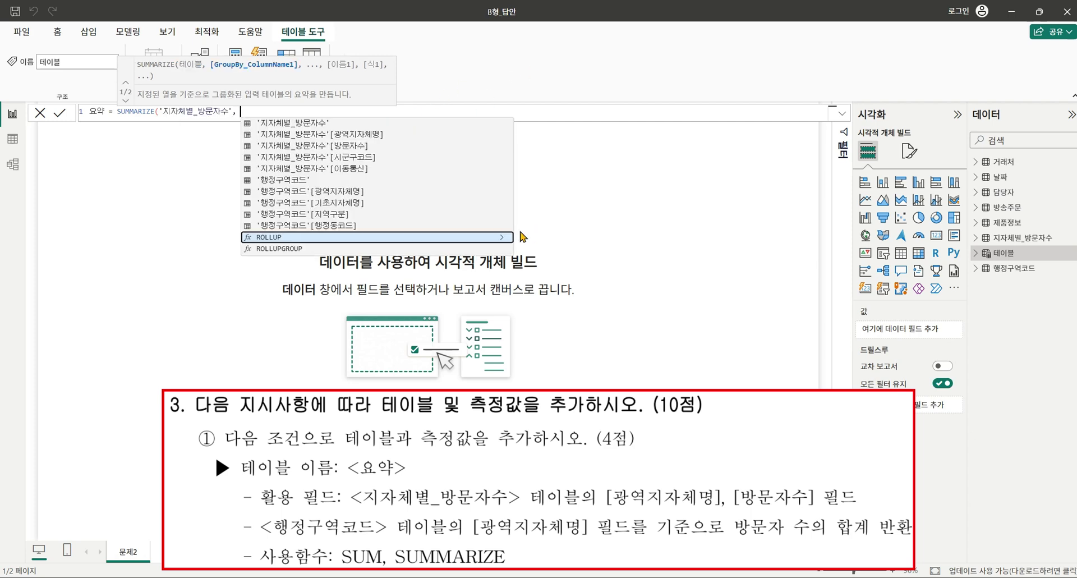
type("'")
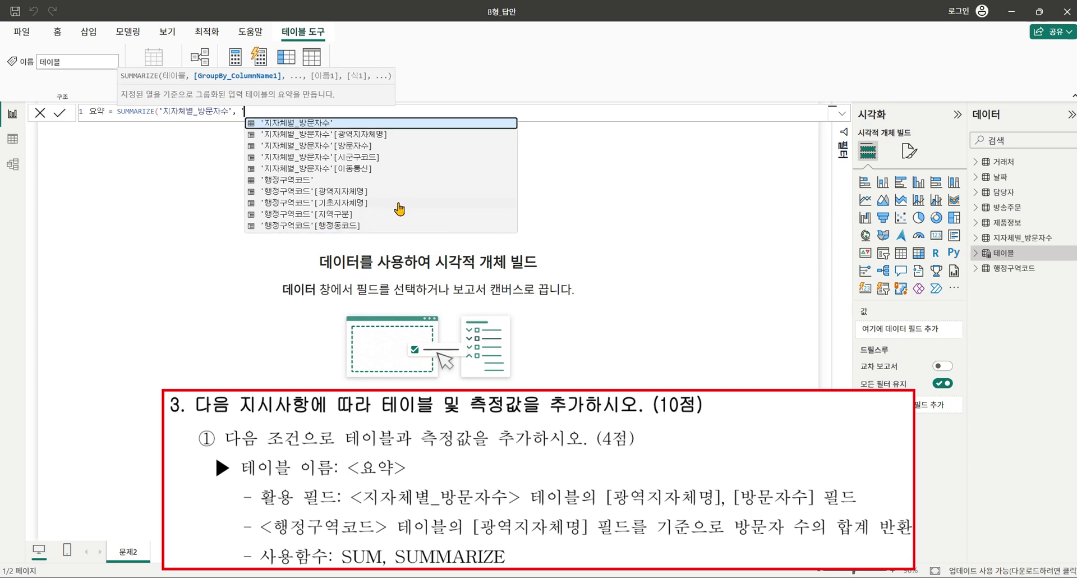
left_click(393, 192)
type(", \"")
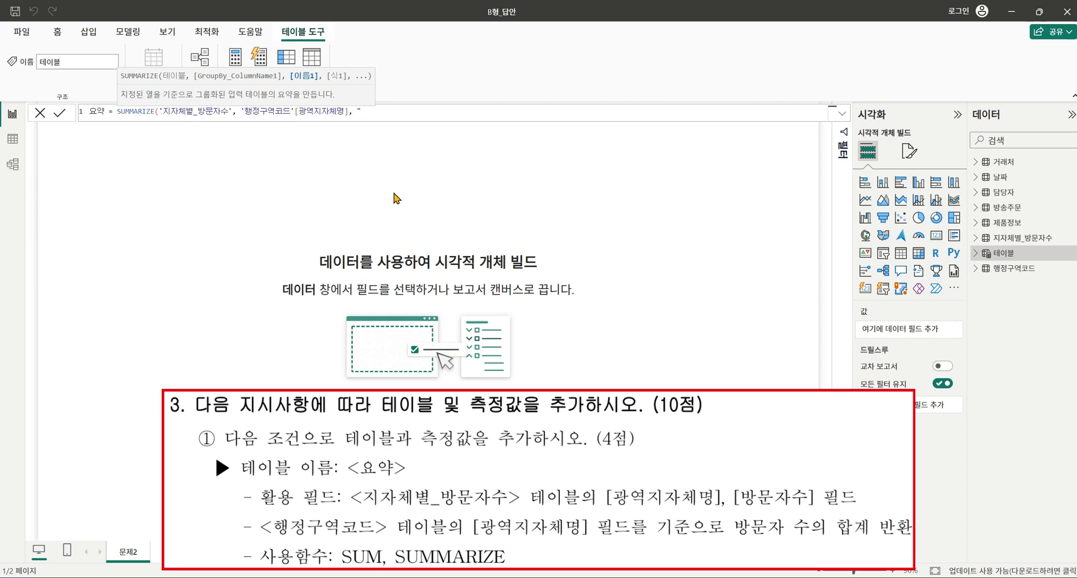
type("총방문자수\", sum(")
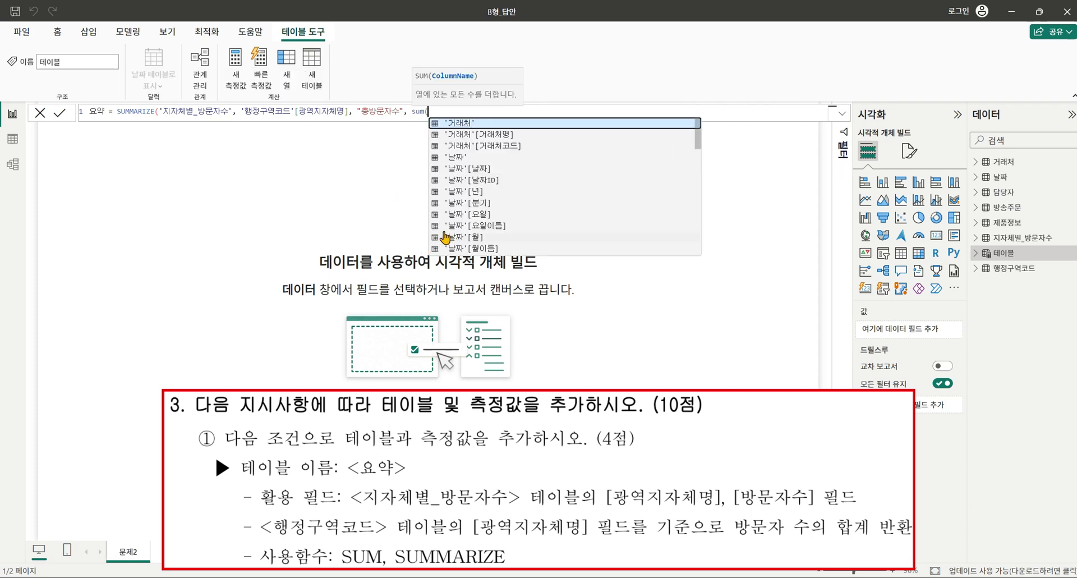
Finish it with SUM('지자체별_방문자수'[방문자수]), commit, and check the 17 rows in Table view.
scroll(479, 188, "down", 5)
scroll(607, 179, "down", 8)
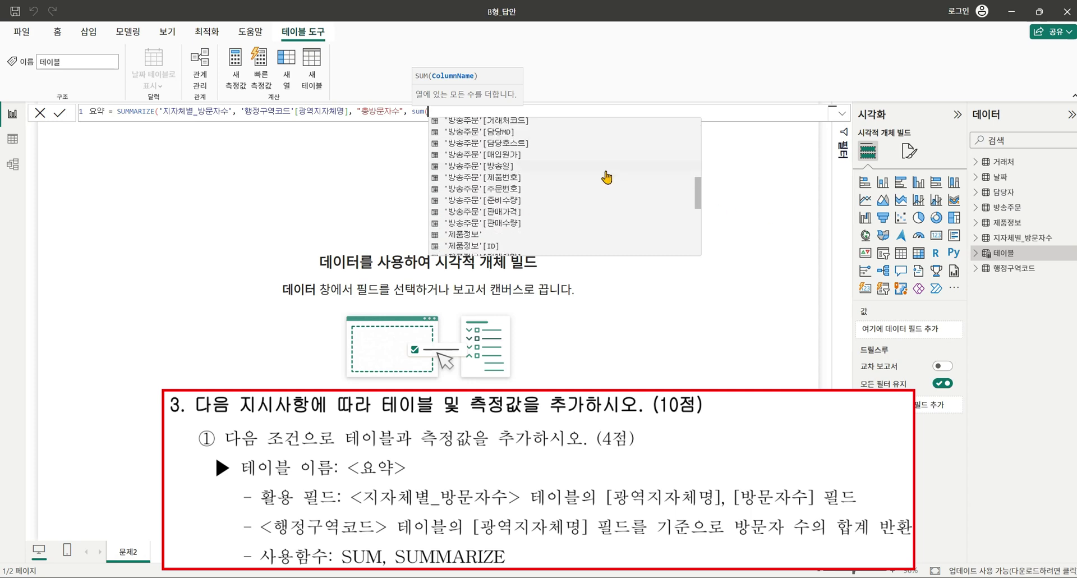
left_click(581, 171)
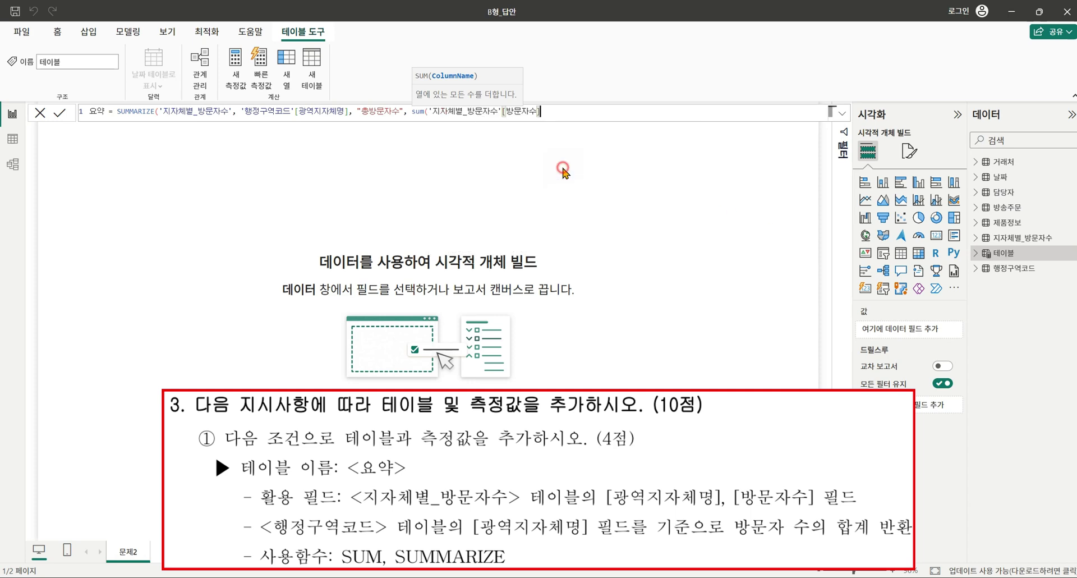
type("))")
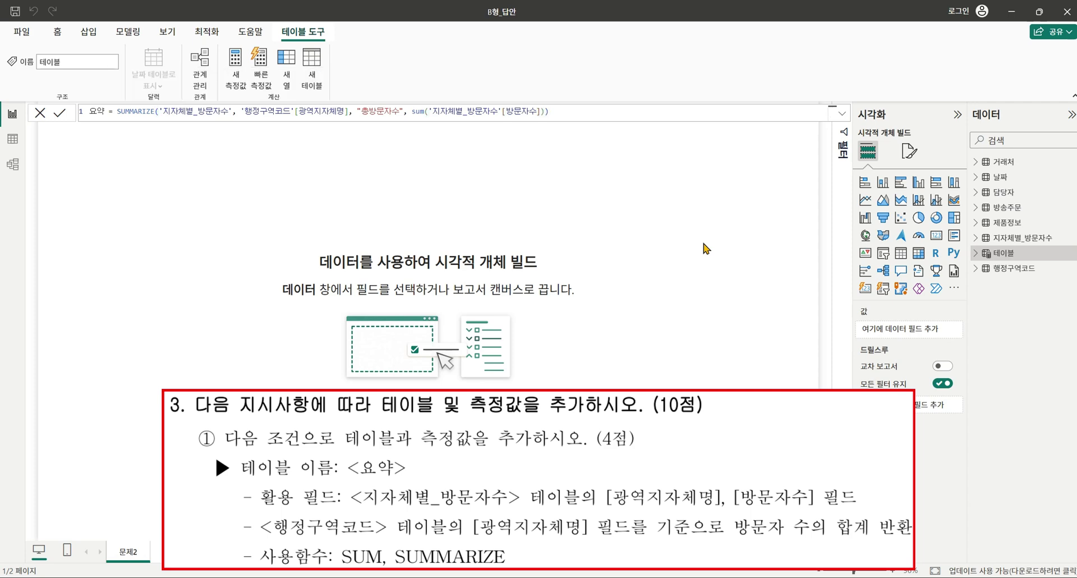
key("Return")
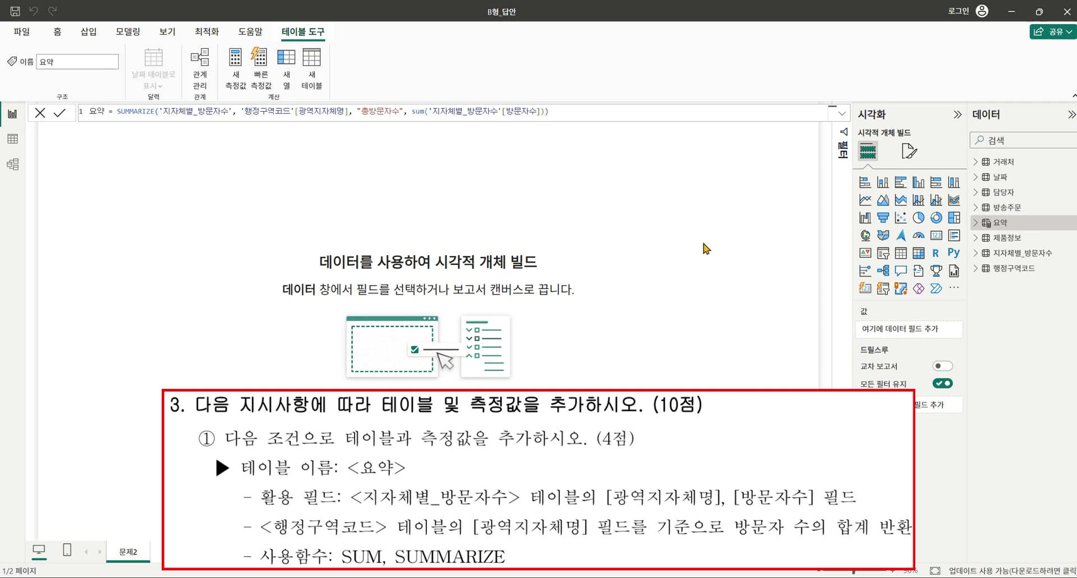
left_click(19, 147)
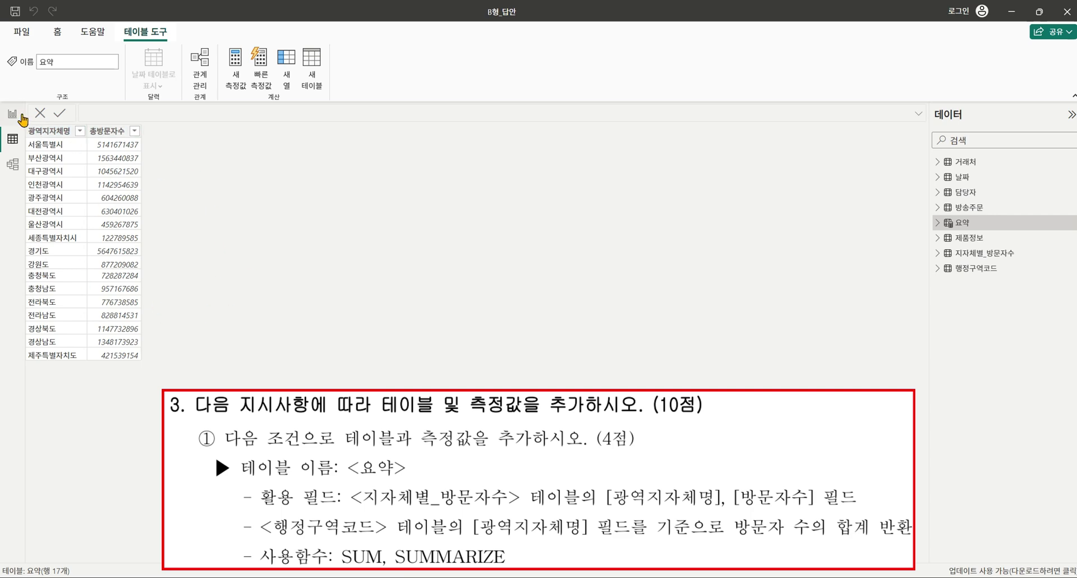
left_click(18, 115)
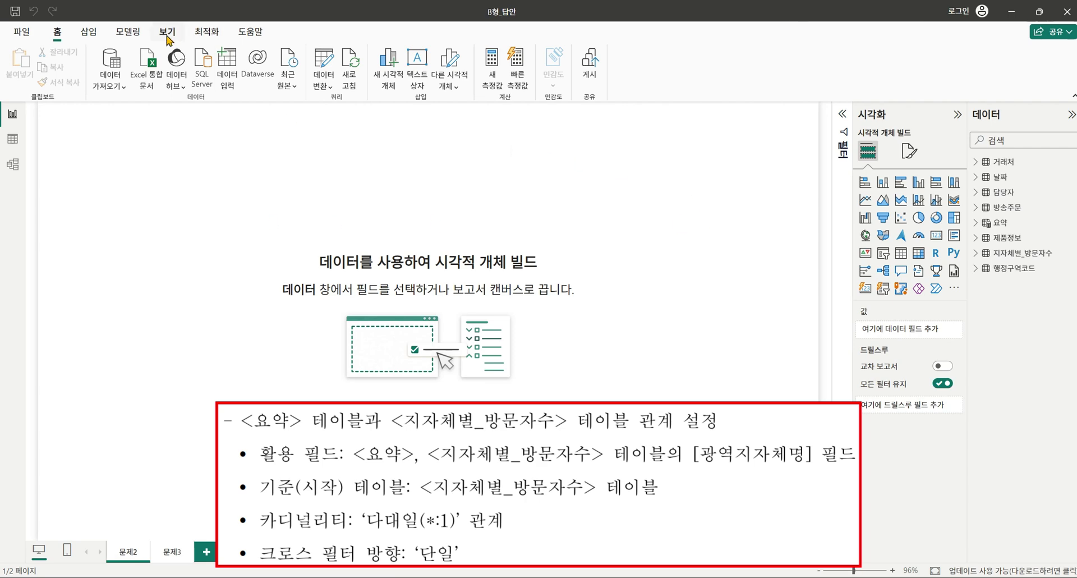
Relate 지자체별_방문자수[광역지자체명] to 요약[광역지자체명] as many-to-one with single filter direction.
left_click(128, 31)
left_click(17, 66)
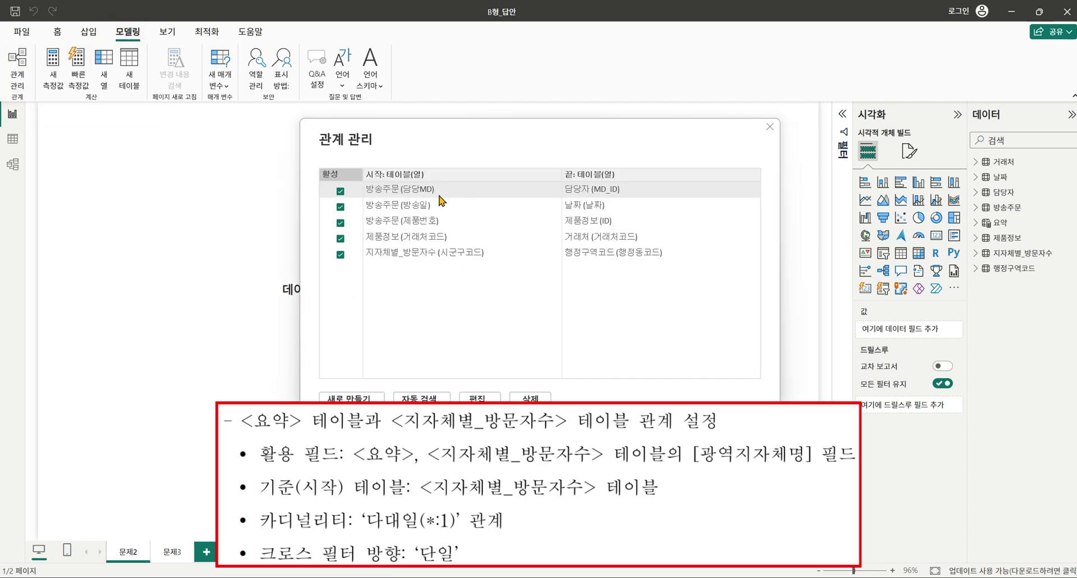
left_click(365, 390)
left_click(427, 173)
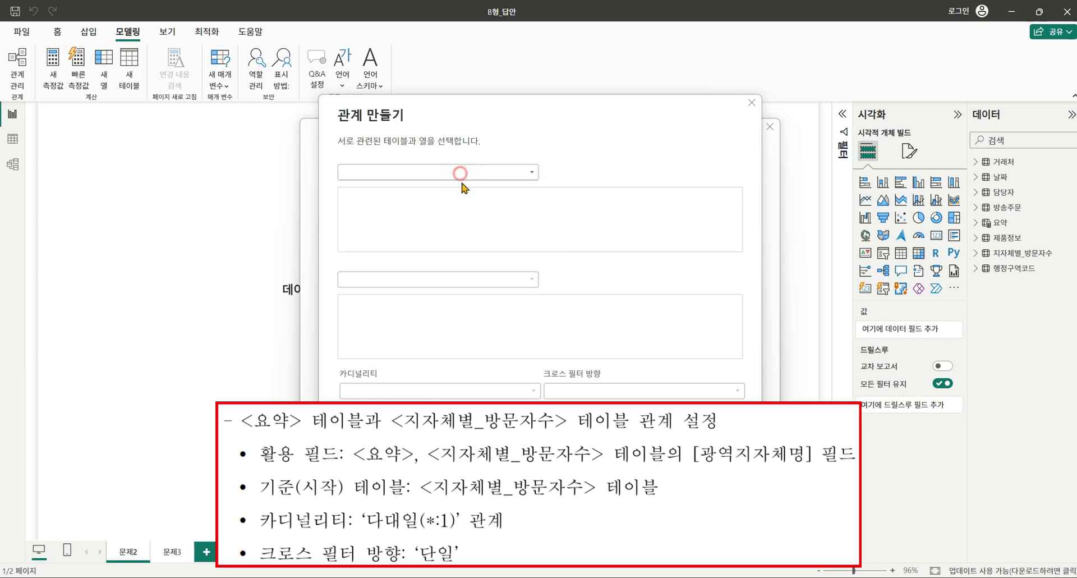
left_click(428, 264)
left_click(424, 278)
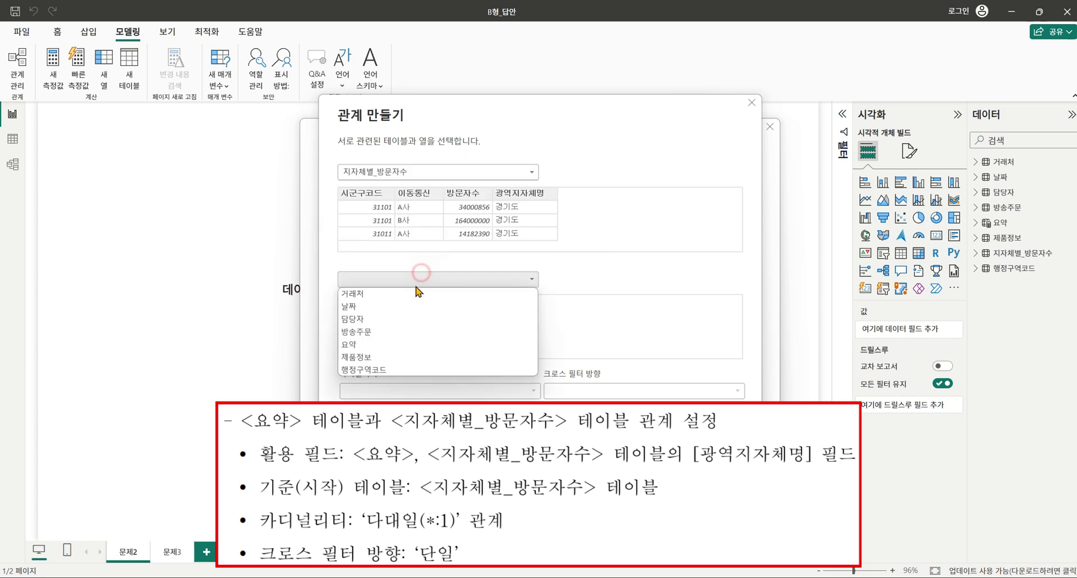
left_click(377, 347)
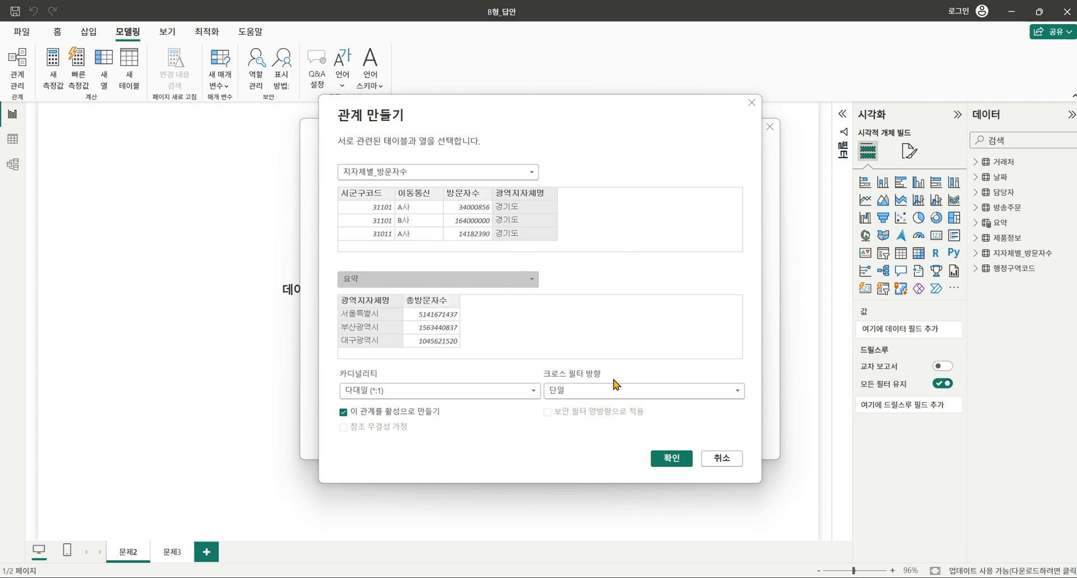
left_click(671, 458)
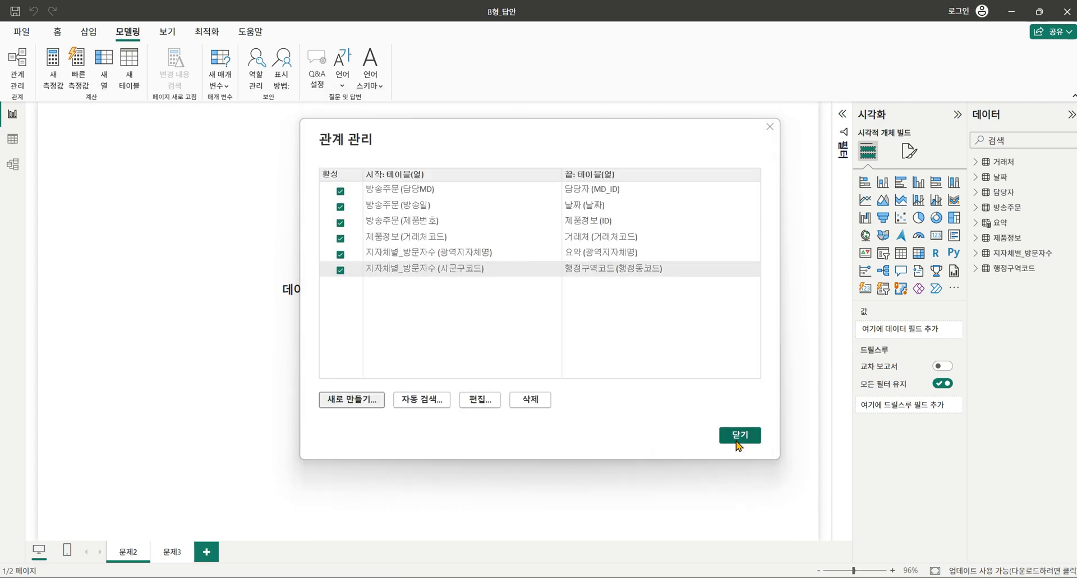
left_click(735, 441)
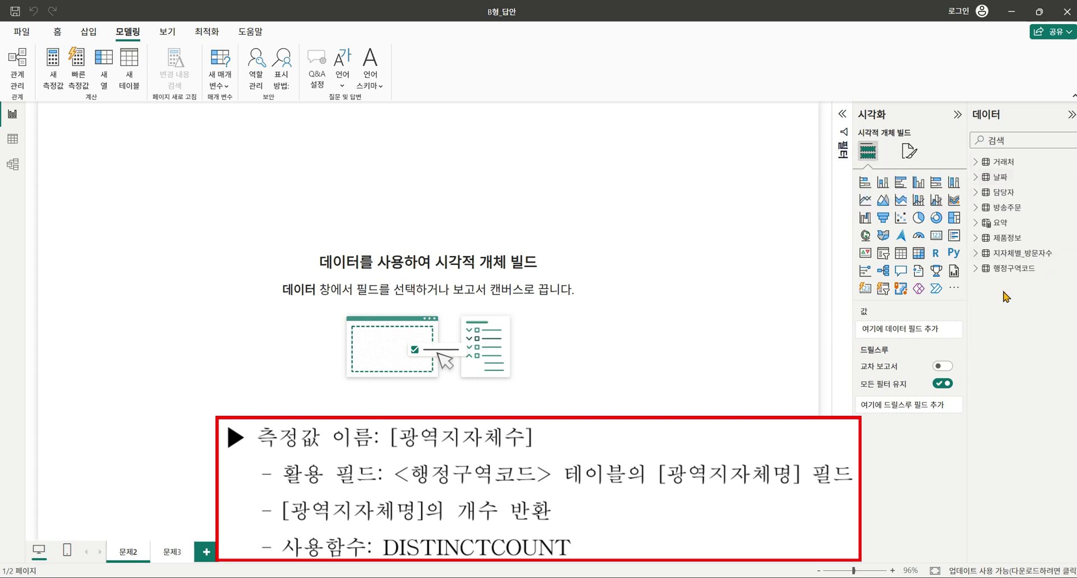
Add a new measure named 광역지자체수 to the 지자체별_방문자수 table.
left_click(977, 253)
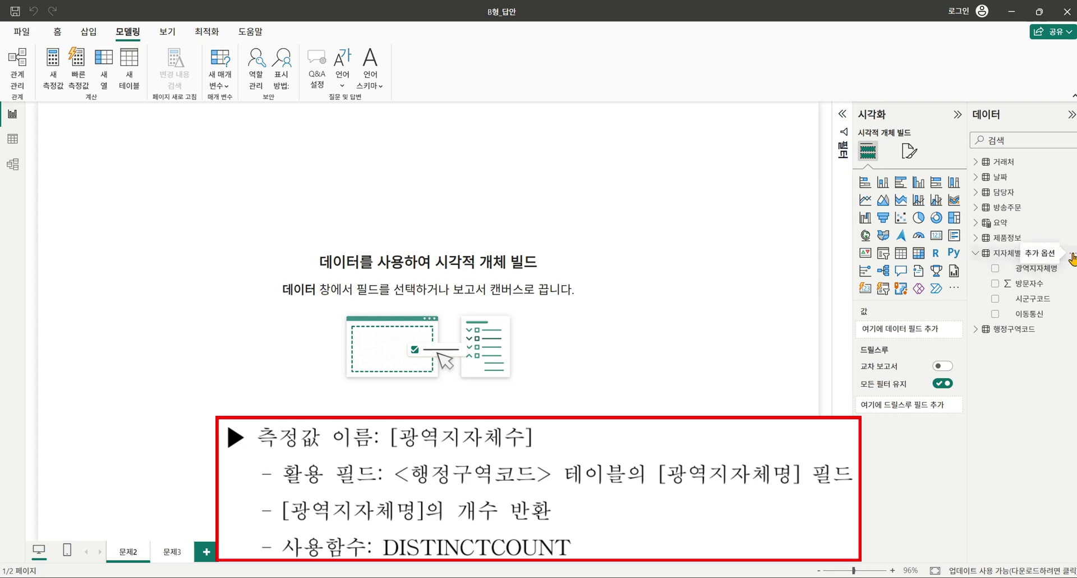
left_click(1073, 259)
left_click(1013, 285)
type("광역지")
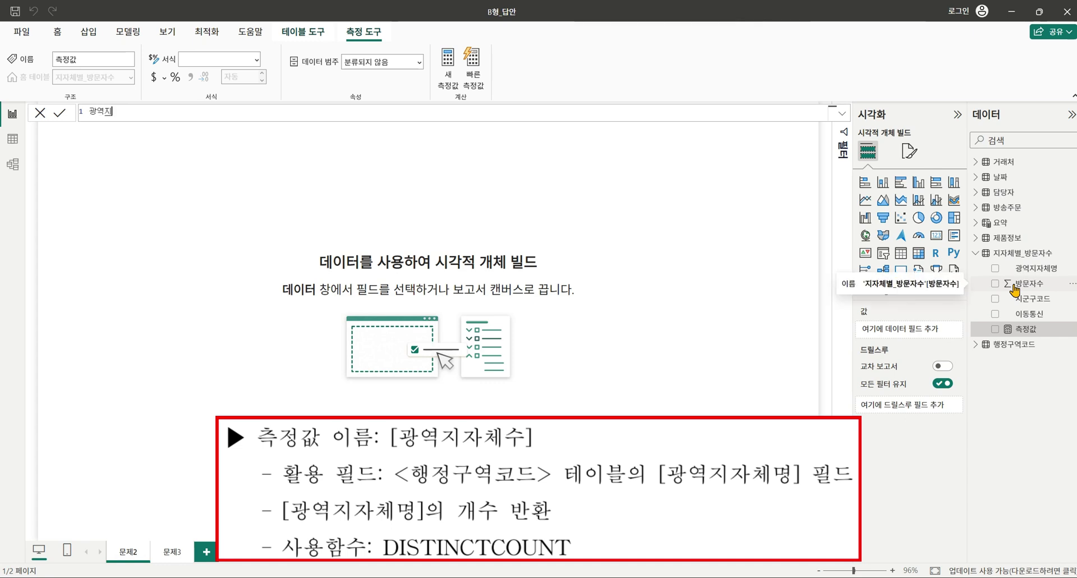
type("자체수 =")
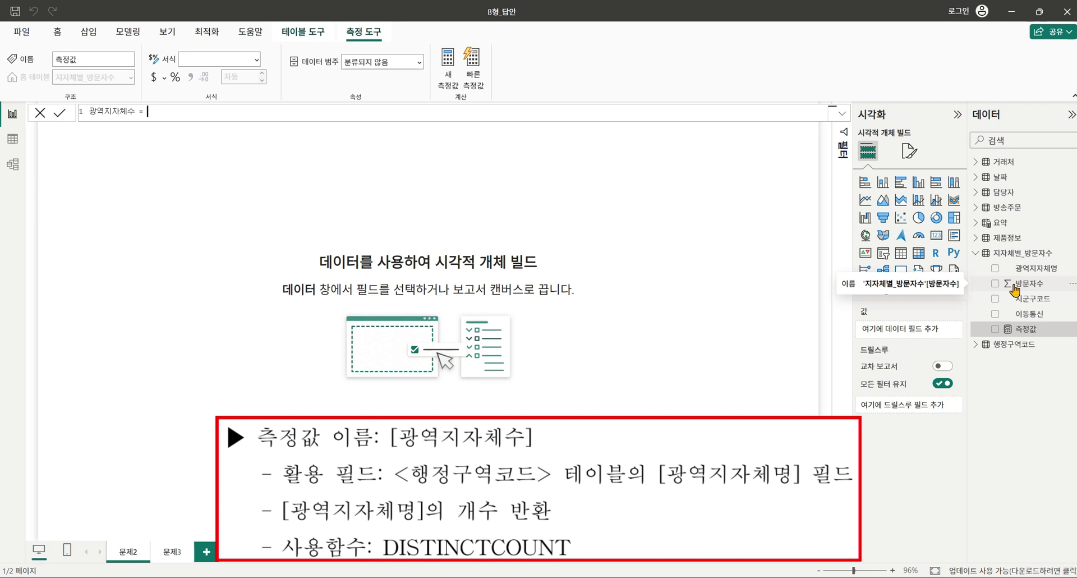
Define it as DISTINCTCOUNT('행정구역코드'[광역지자체명]) and commit the measure.
type("dist")
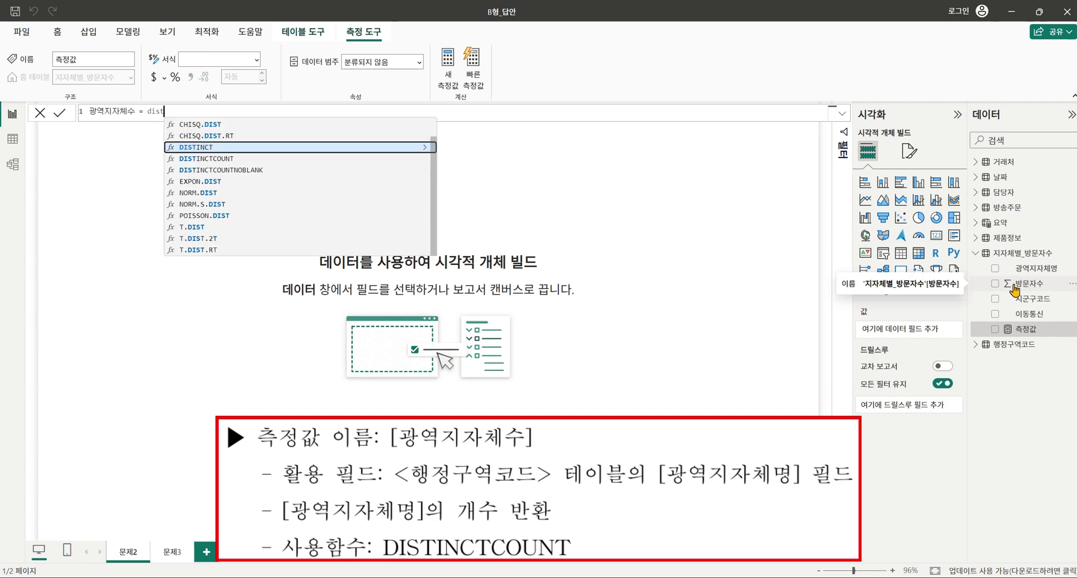
key("Down")
key("Tab")
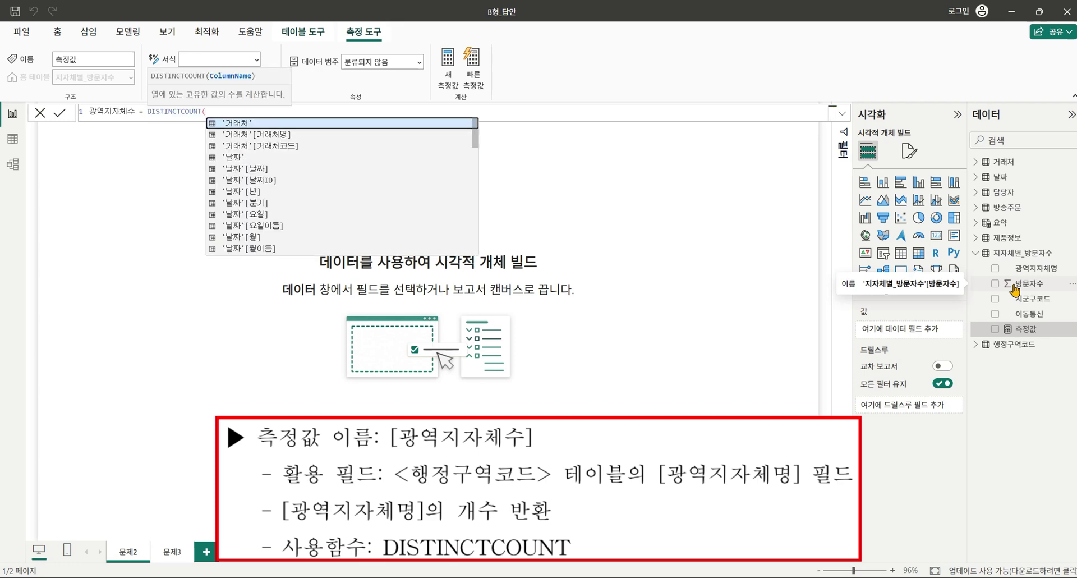
type("'")
scroll(368, 189, "down", 8)
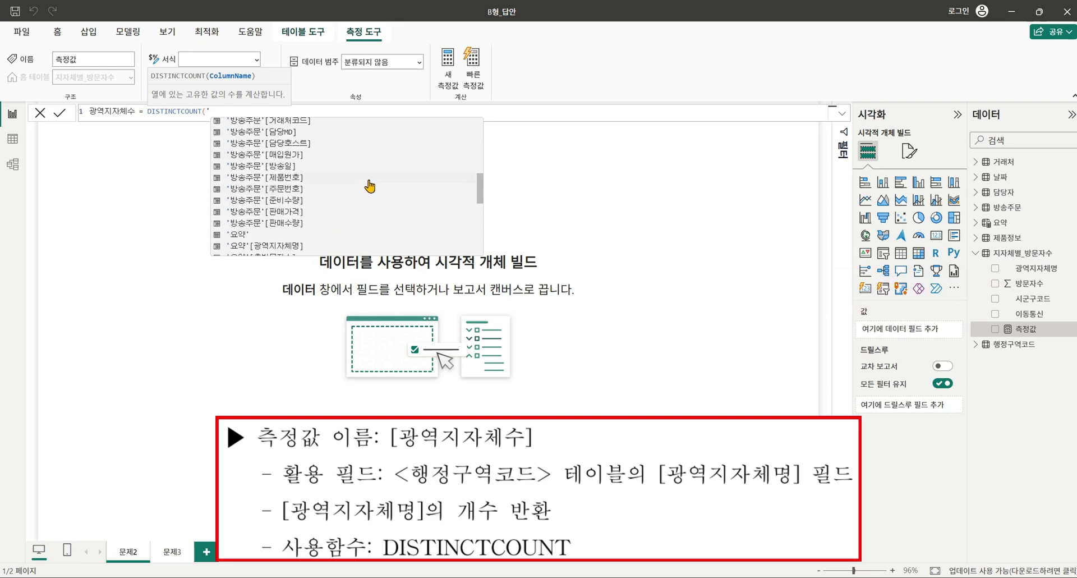
scroll(361, 181, "down", 8)
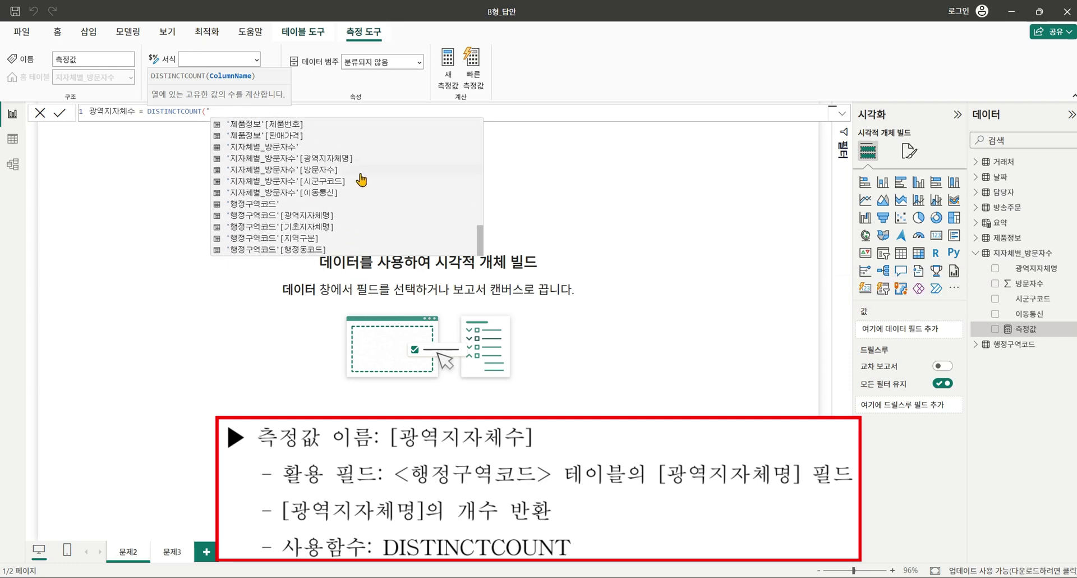
left_click(332, 215)
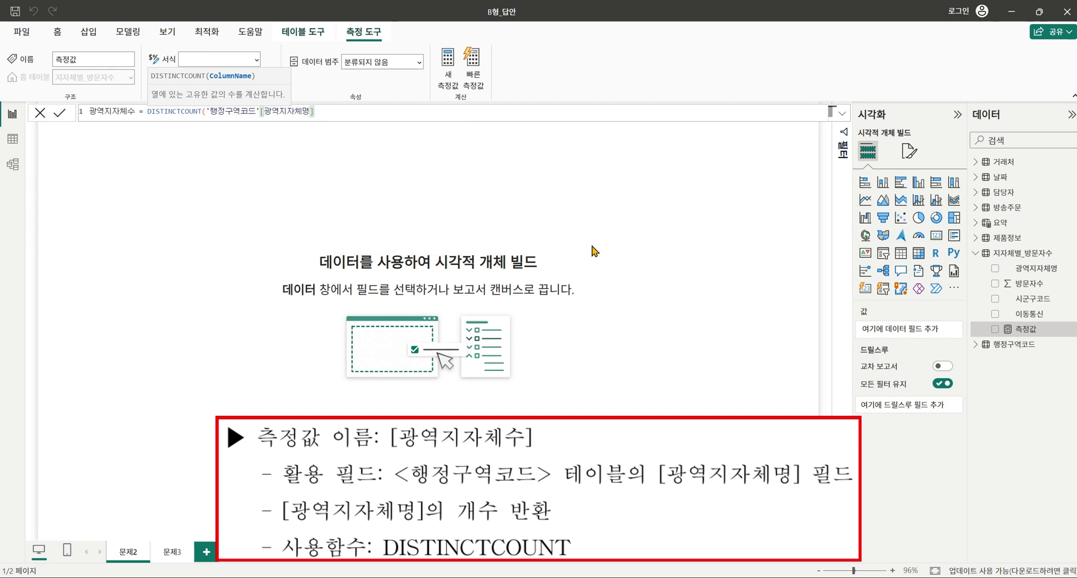
type(")")
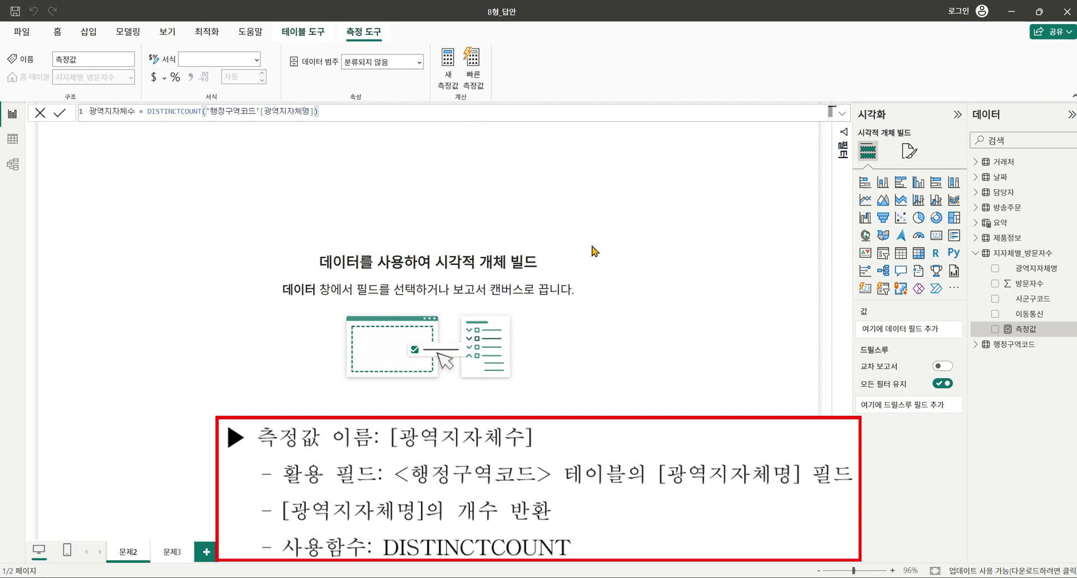
key("Return")
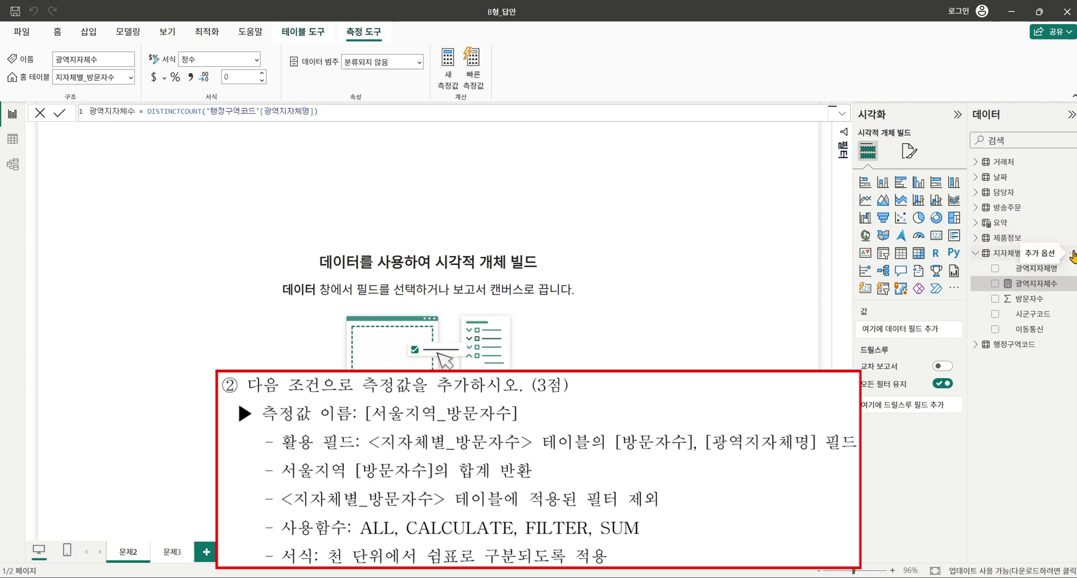
Create the 서울지역_방문자수 measure beginning with CALCULATE(SUM of 방문자수).
left_click(1071, 252)
left_click(1005, 259)
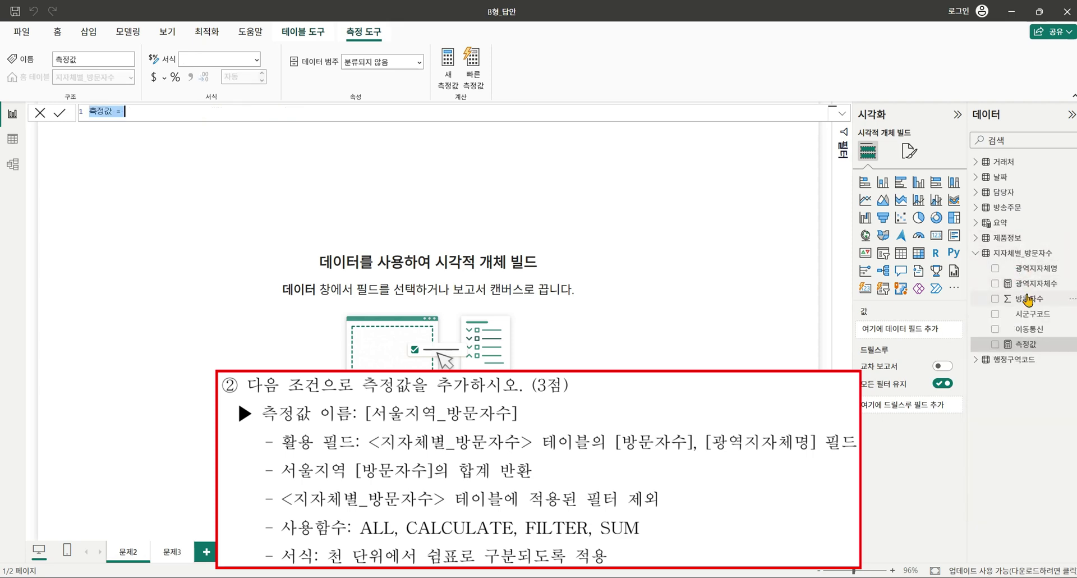
type("서울징")
type("역")
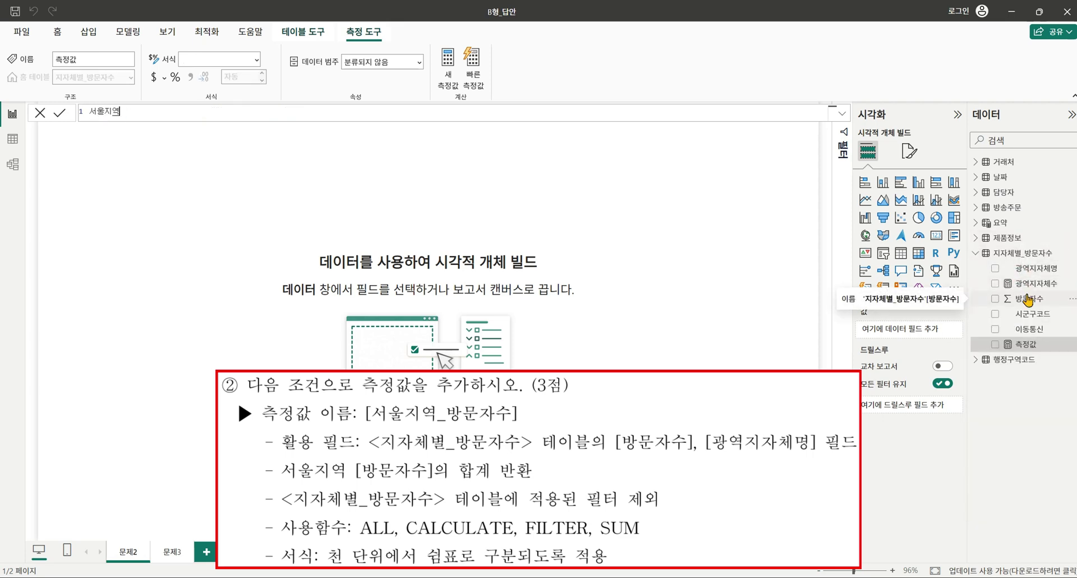
type("_방문자수 =")
type("cal")
key("Tab")
type("sum(")
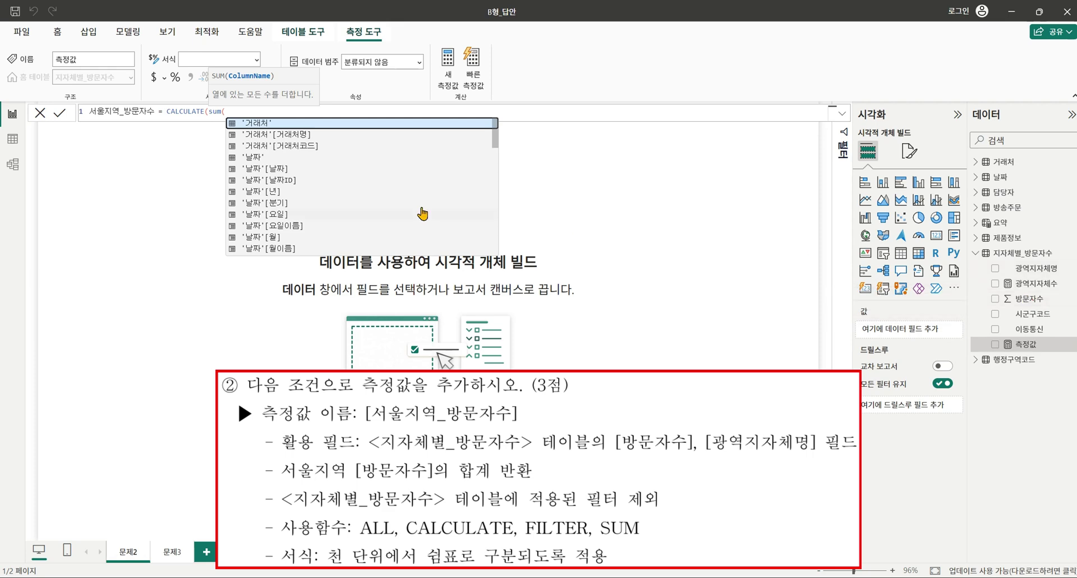
scroll(422, 214, "down", 9)
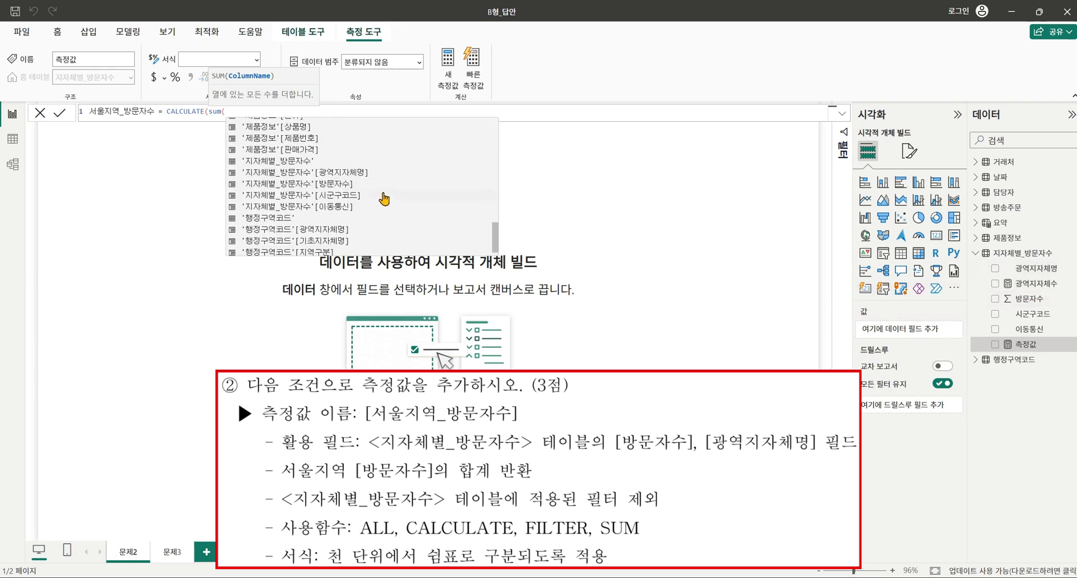
left_click(385, 184)
Add FILTER(ALL(광역지자체명), 광역지자체명="서울특별시"), commit, and apply thousands separators.
type("), ")
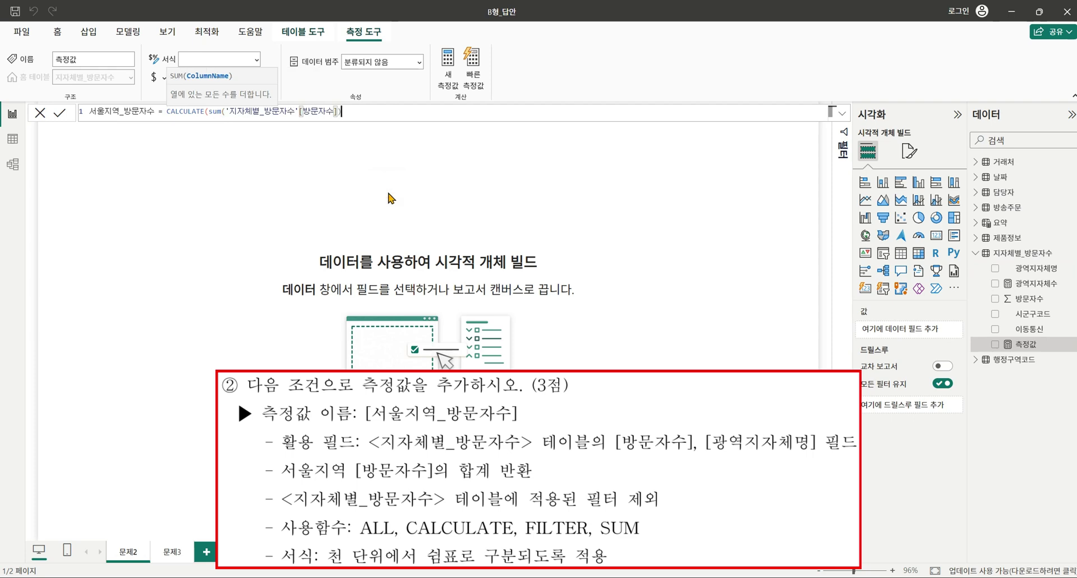
type("filter(")
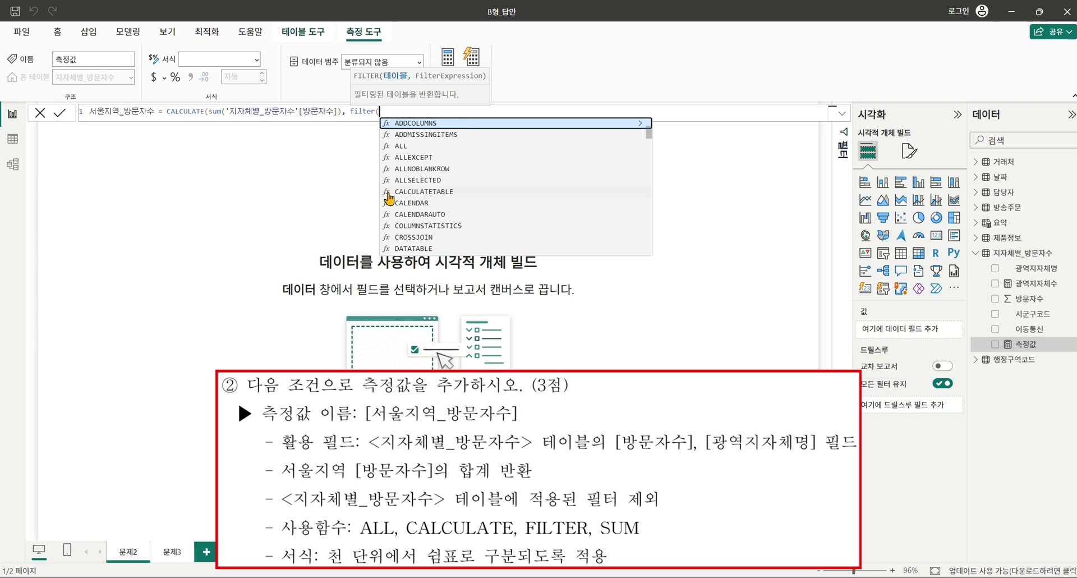
type("all(")
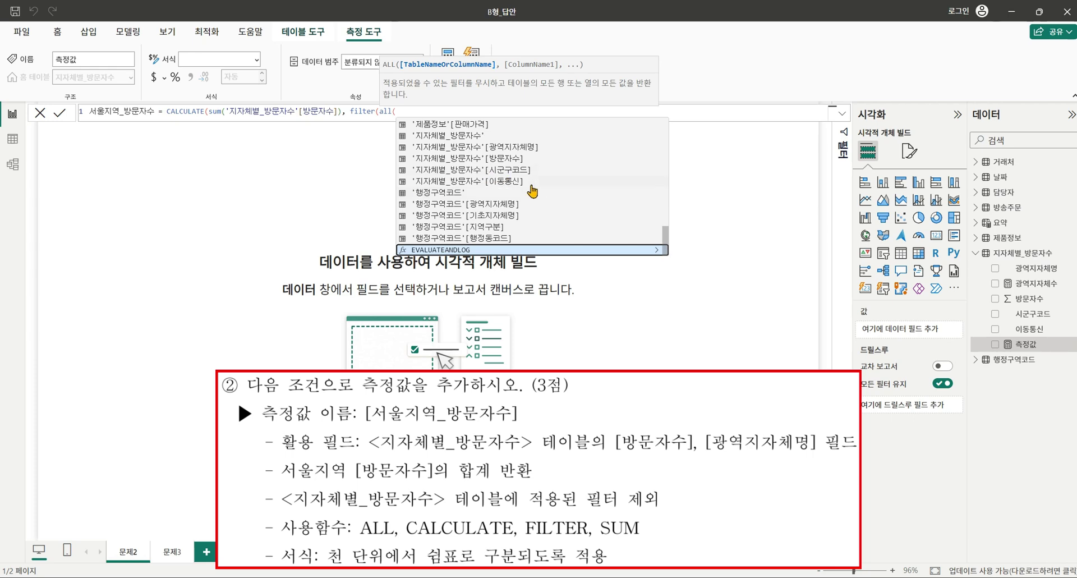
left_click(538, 149)
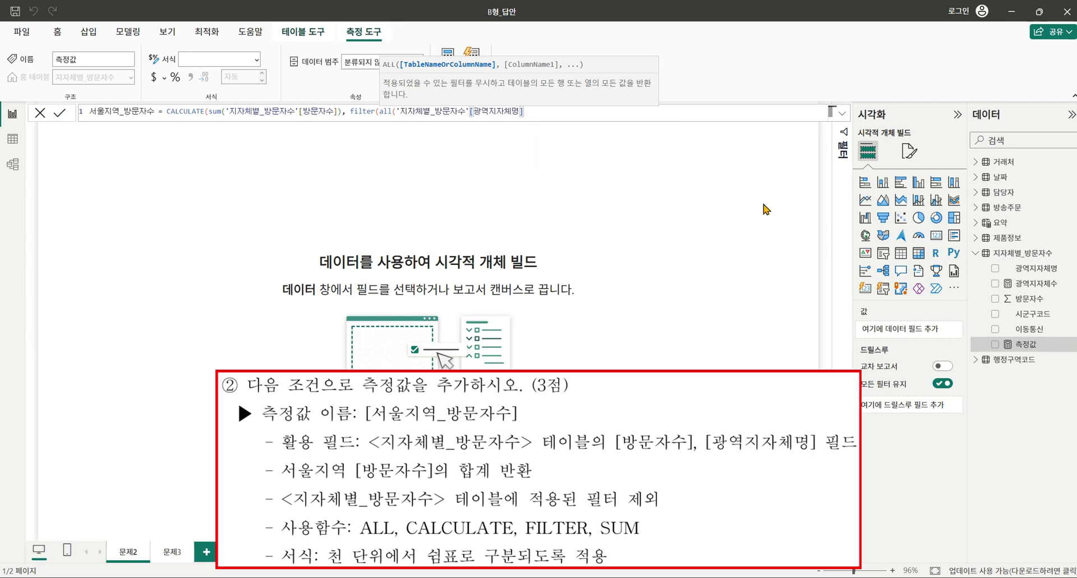
type("),")
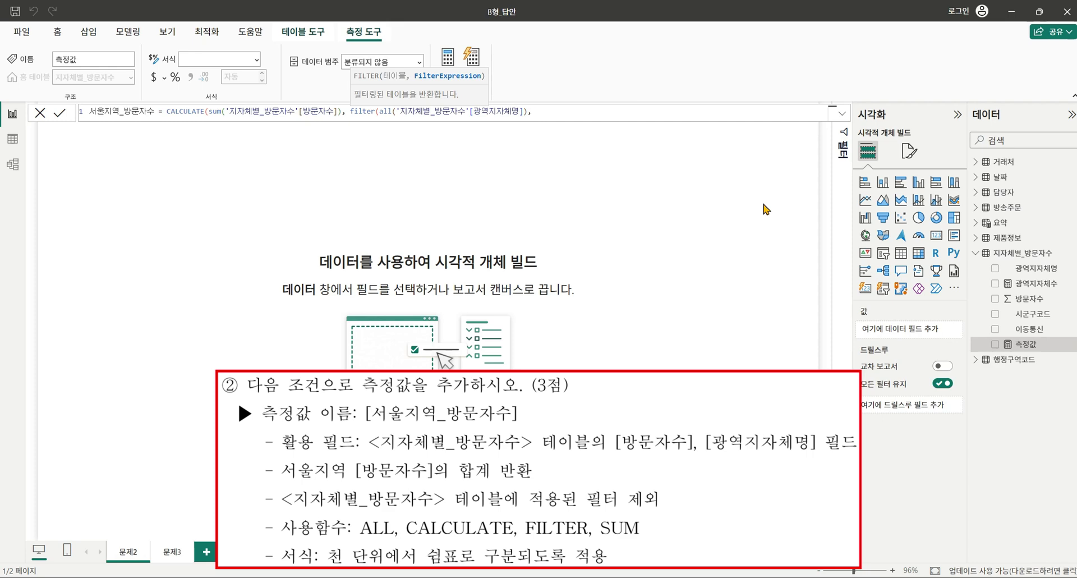
type(" '")
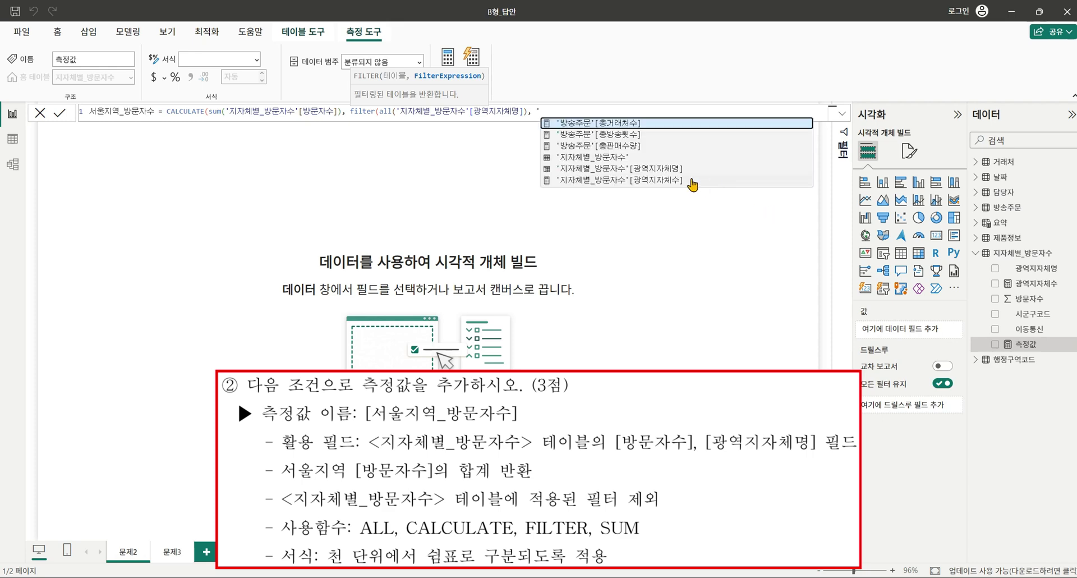
left_click(687, 169)
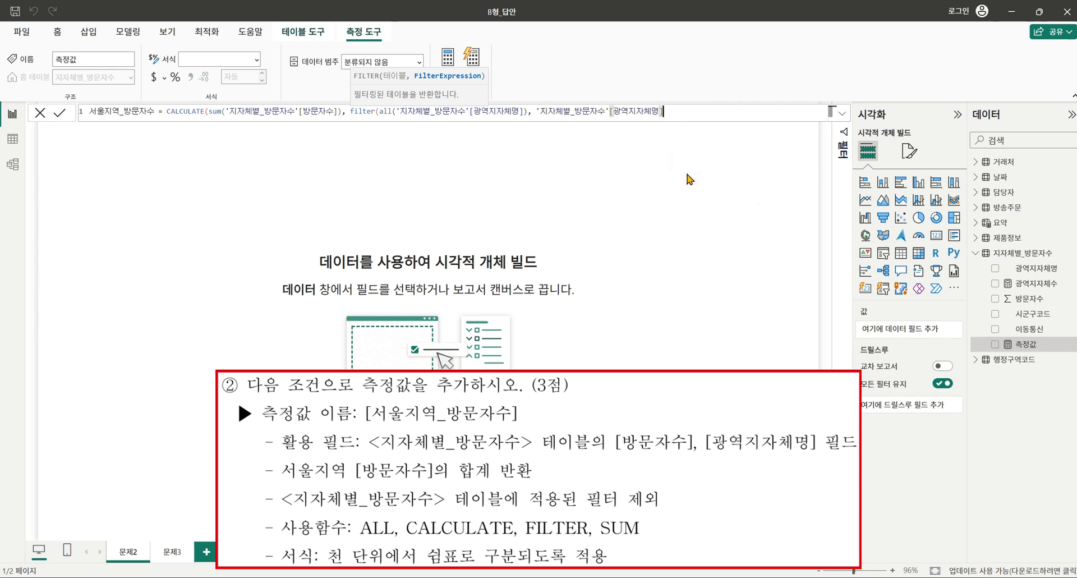
type("=\"서울특별")
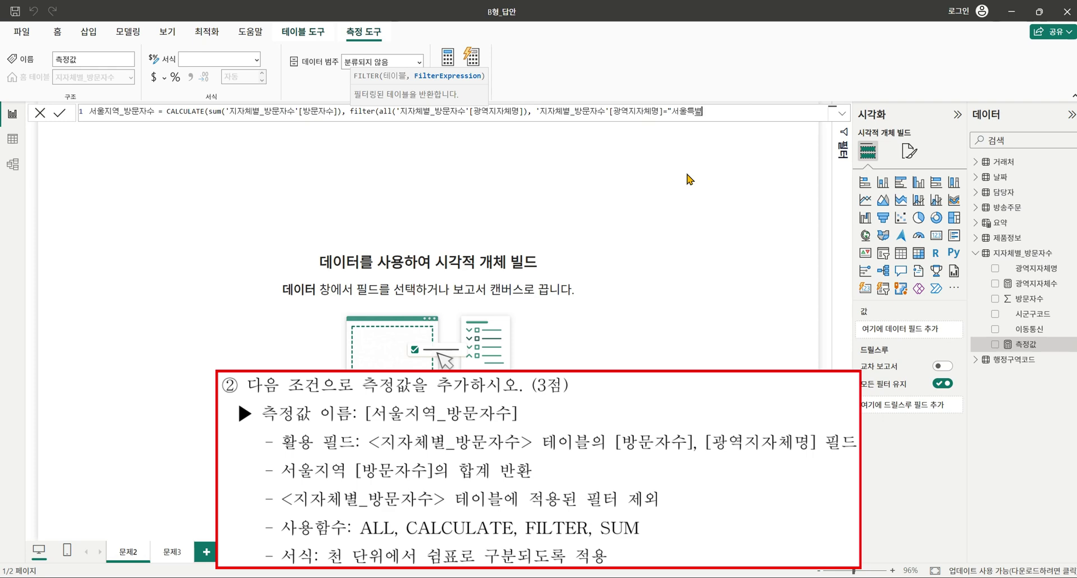
type("시\"))")
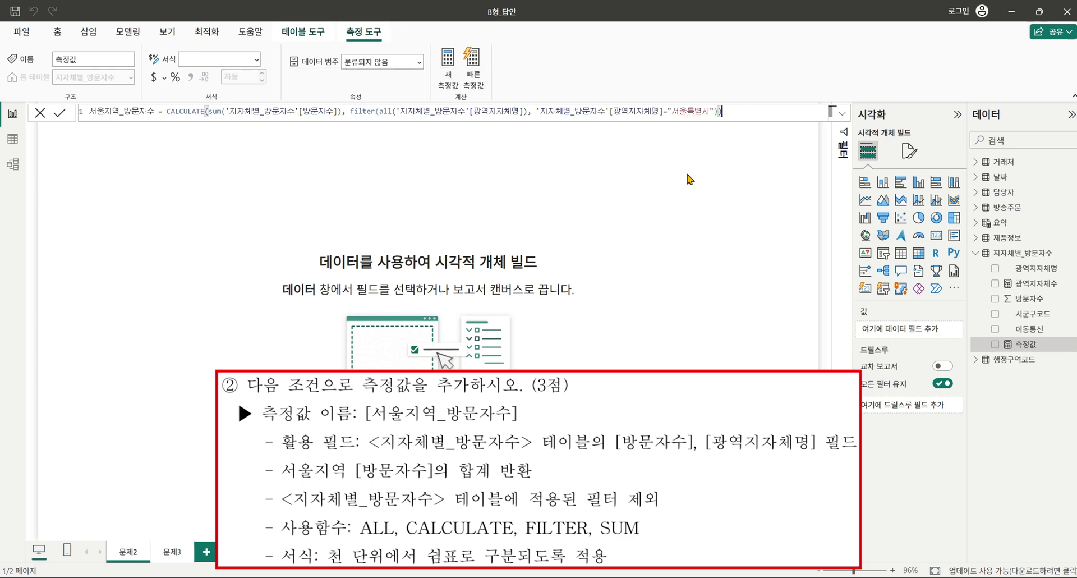
key("Return")
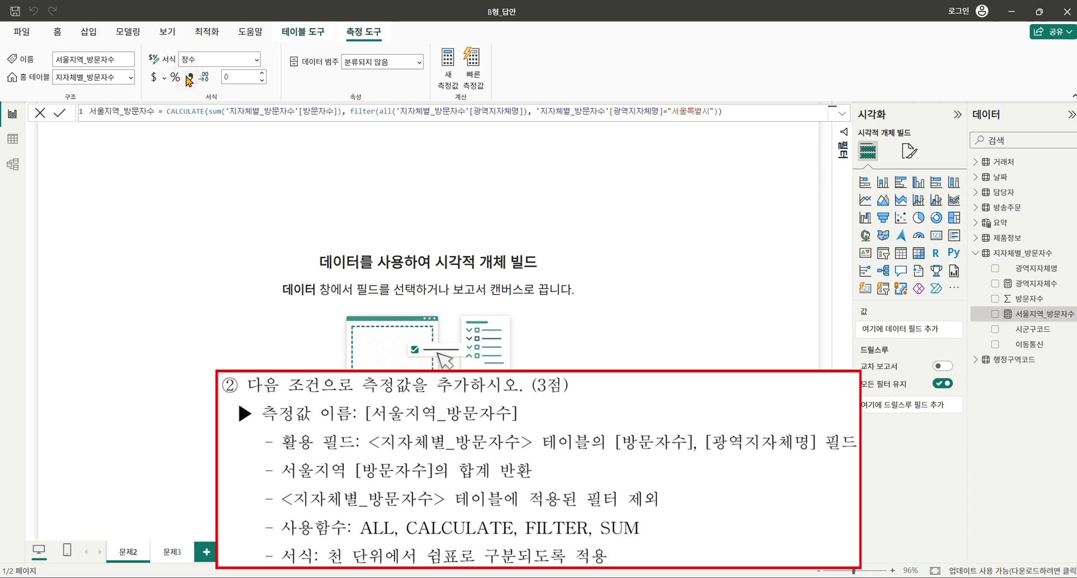
left_click(189, 78)
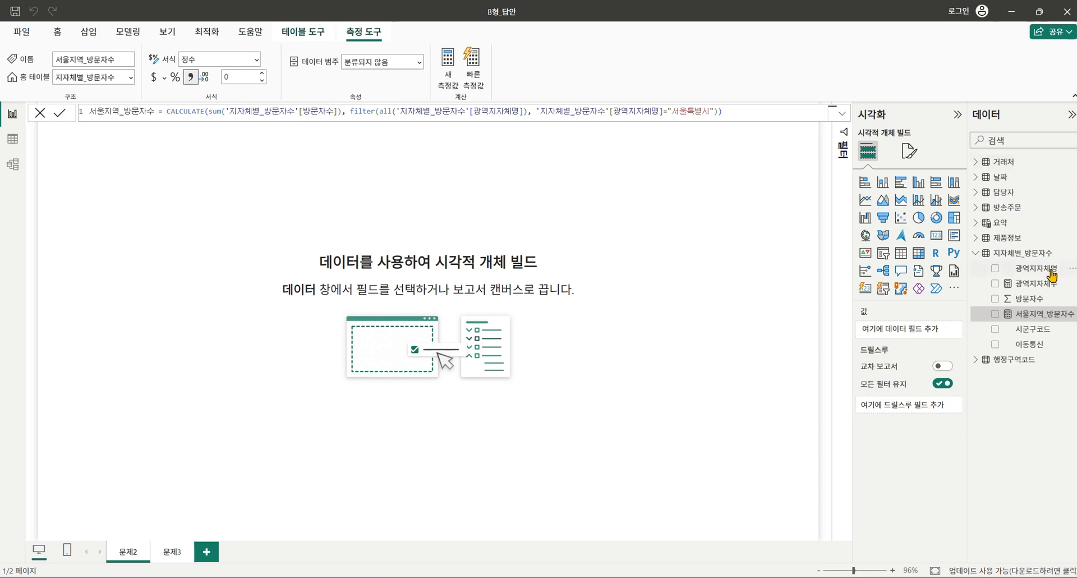
Add a measure named 서울방문자비율% to 지자체별_방문자수 and expand the 요약 table's fields.
left_click(1073, 259)
left_click(1017, 279)
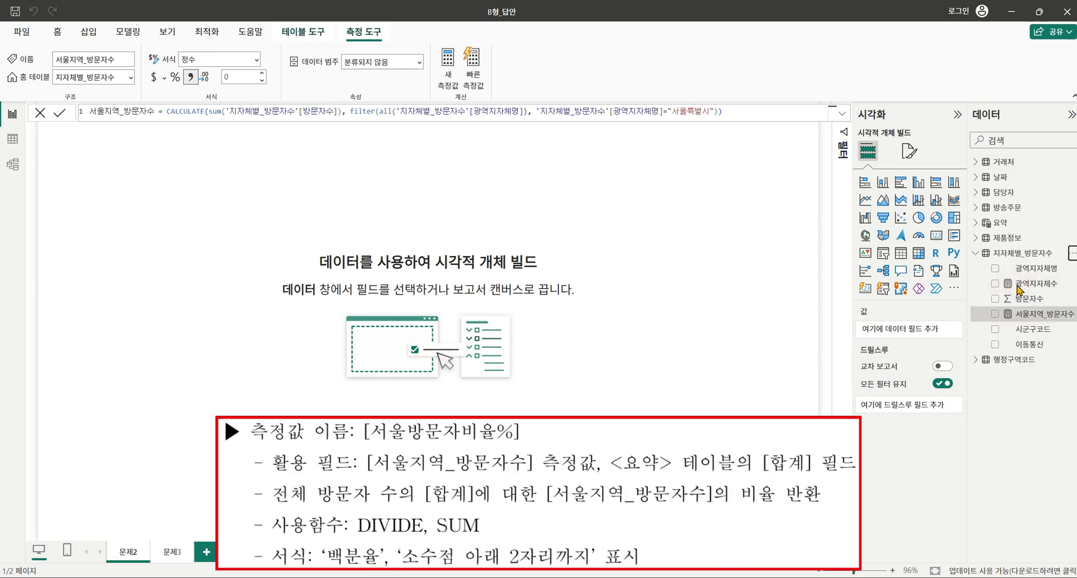
type("서울")
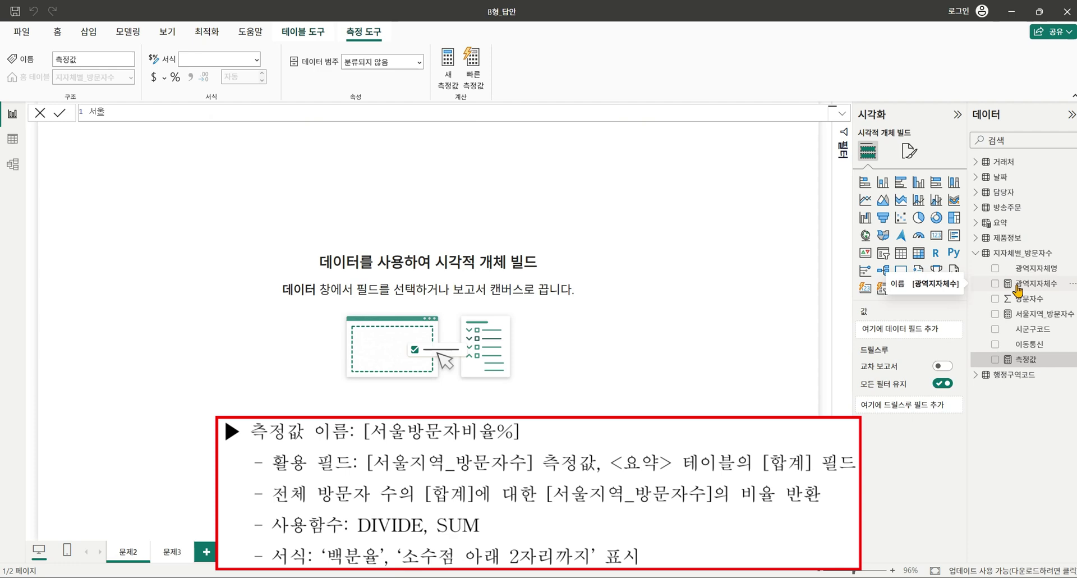
type("방문자비율% =")
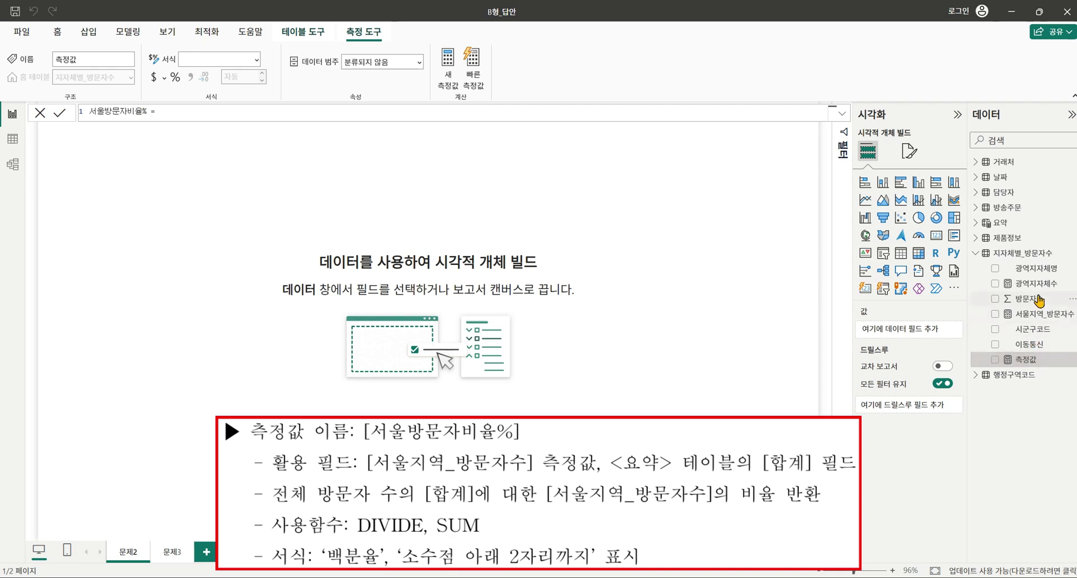
left_click(979, 228)
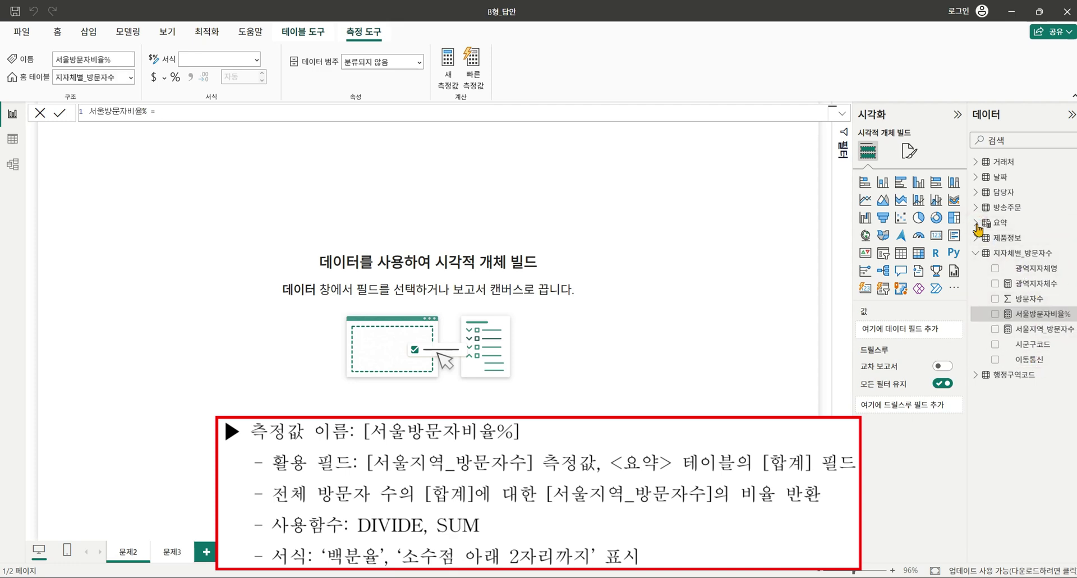
left_click(976, 224)
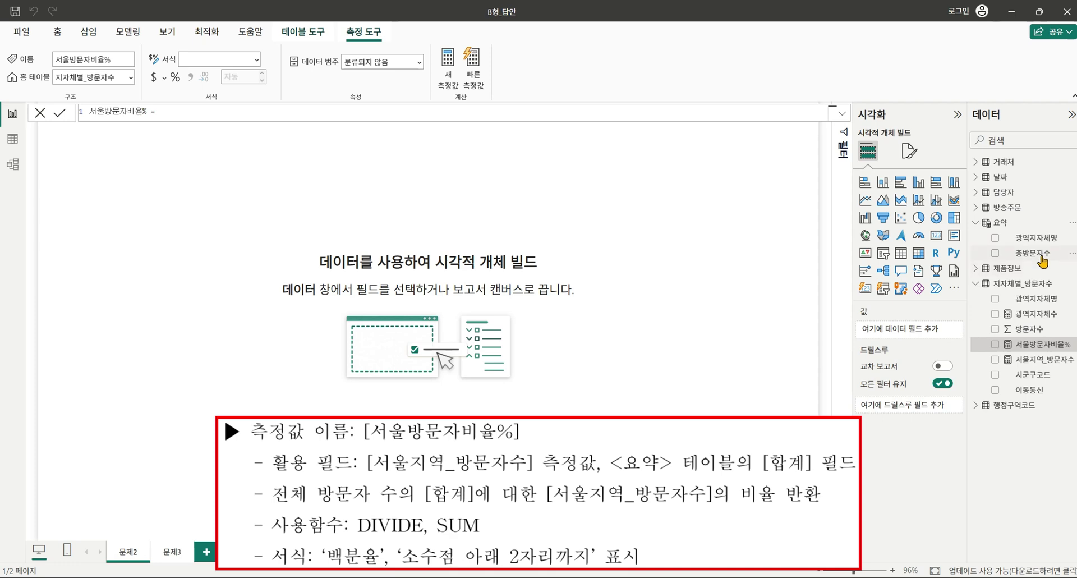
Rename 요약's 총방문자수 column to 합계, then reopen the 서울방문자비율% formula for editing.
left_click(1042, 259)
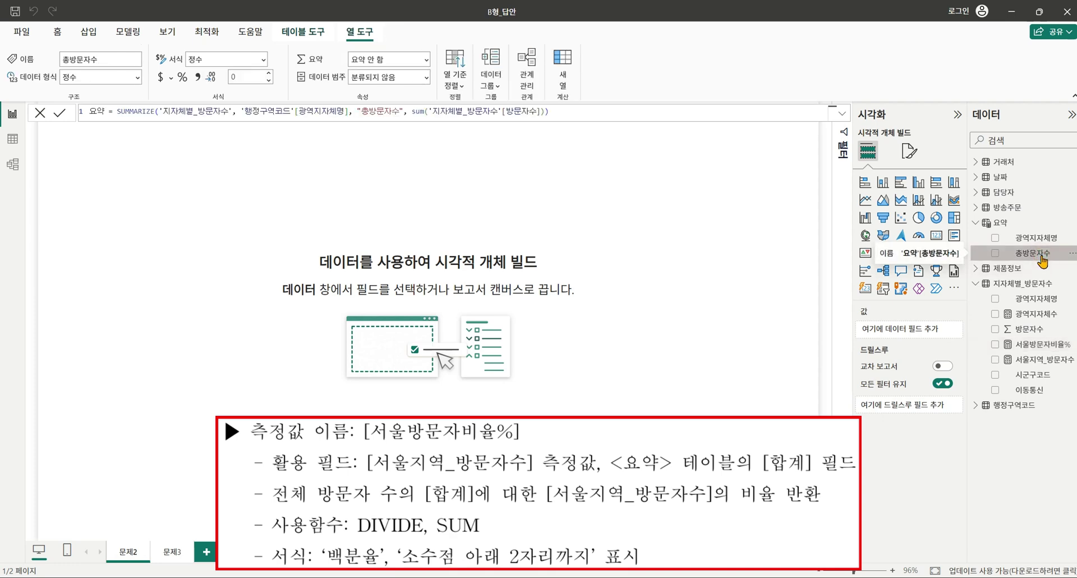
double_click(377, 111)
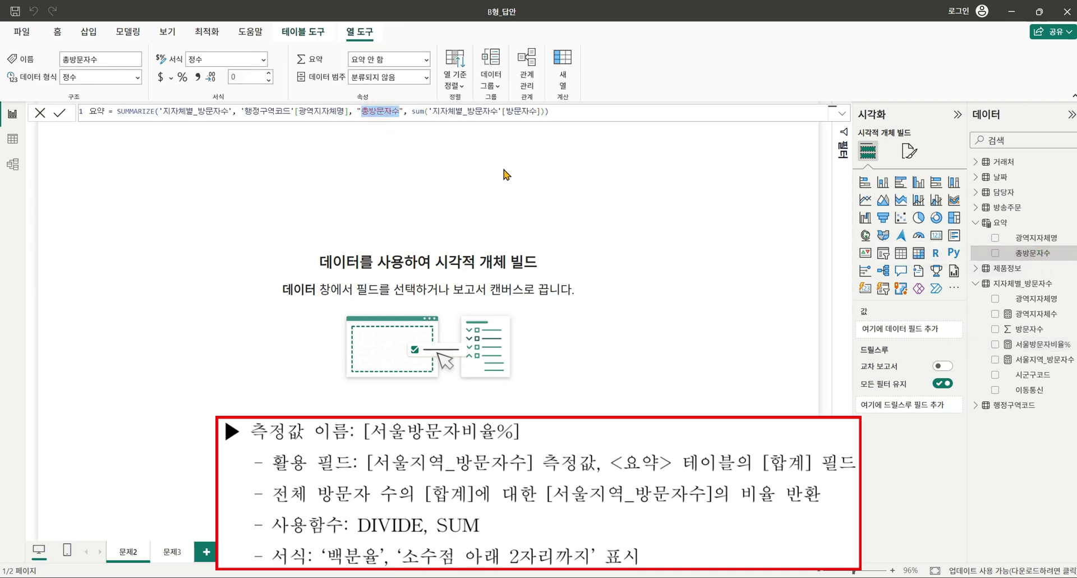
type("g")
key("BackSpace")
type("합ㄱ")
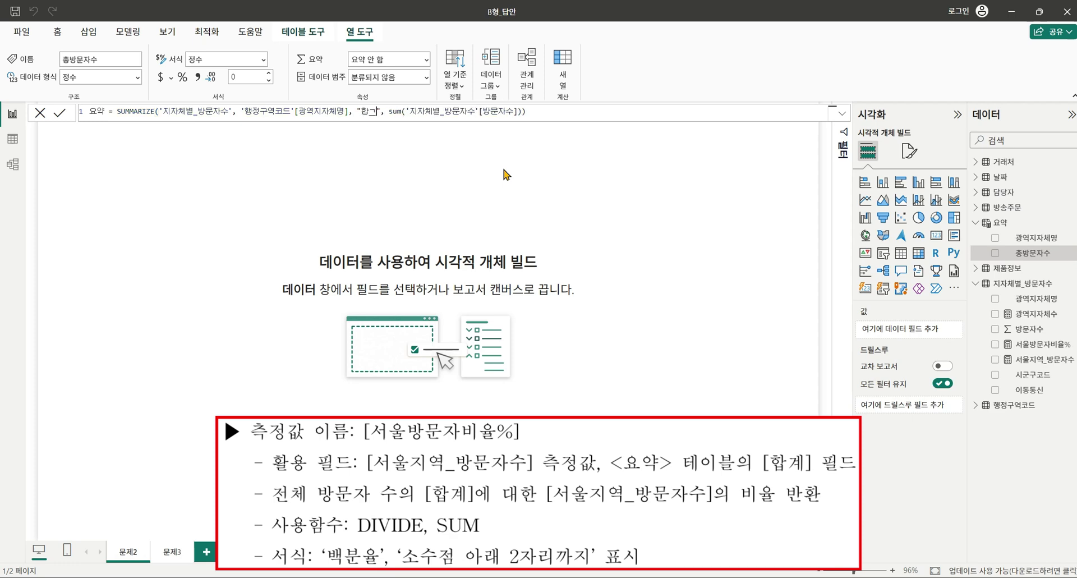
key("Return")
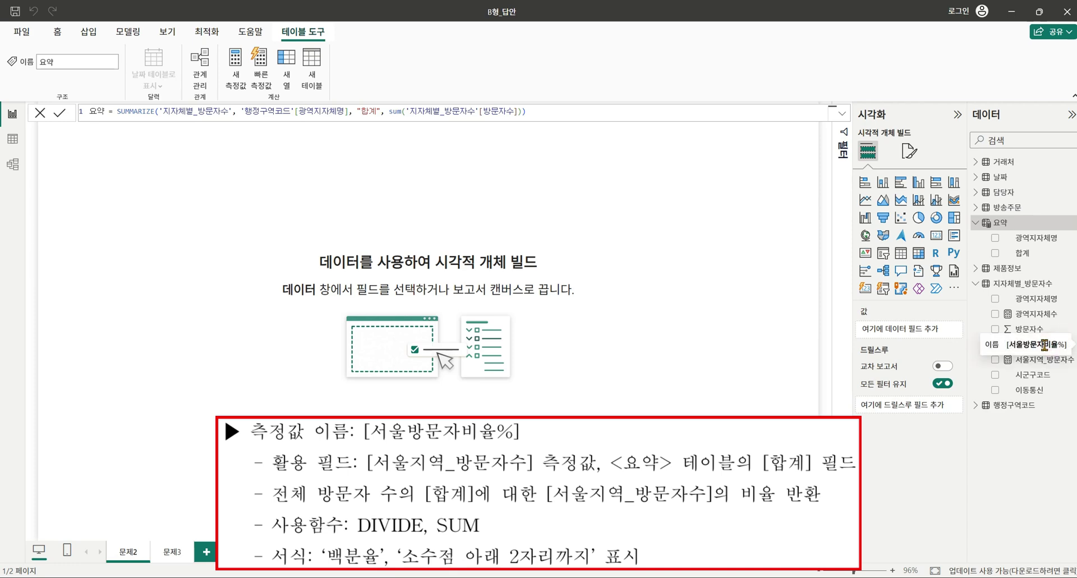
left_click(1033, 345)
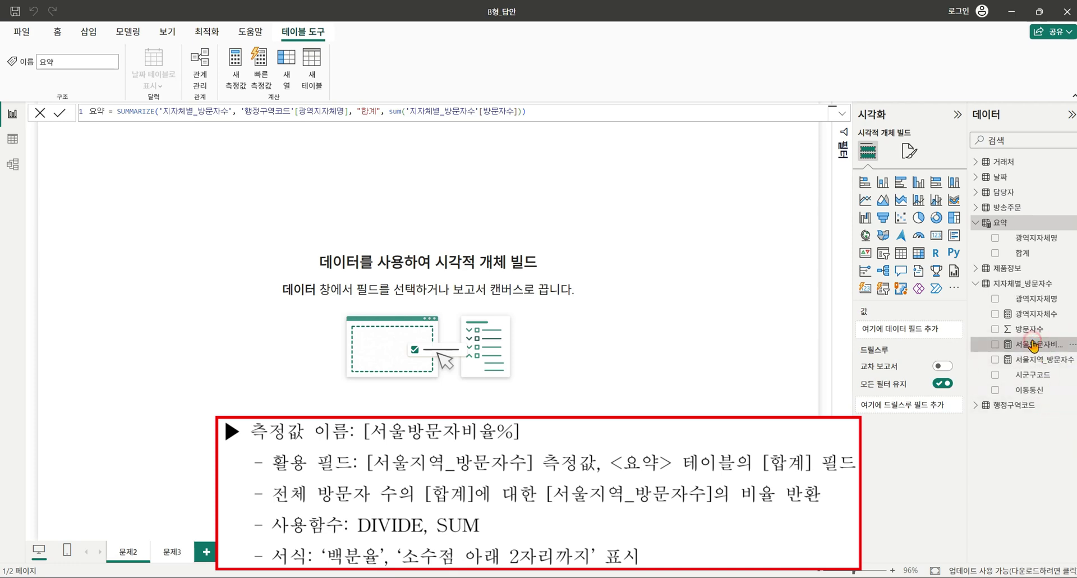
left_click(200, 108)
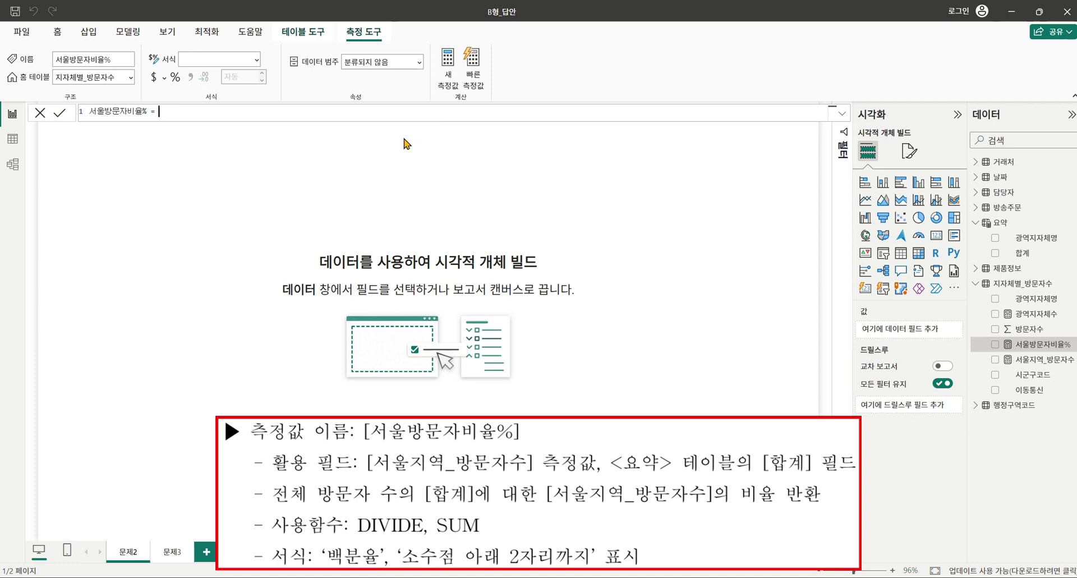
Set 서울방문자비율% to divide([서울지역_방문자수], sum('요약'[합계])) formatted as a 2-decimal percentage.
type("divide([")
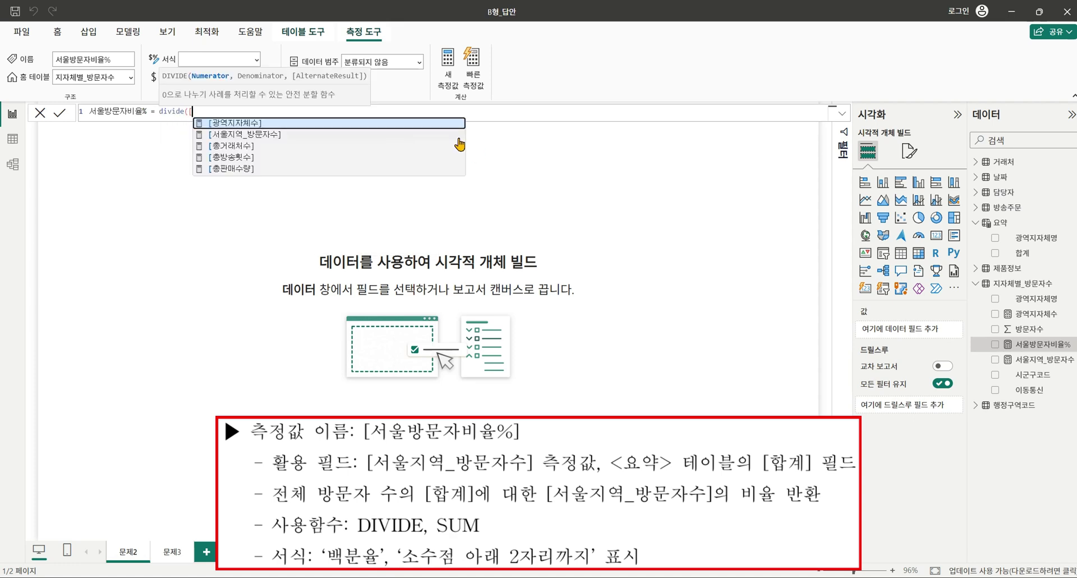
left_click(453, 135)
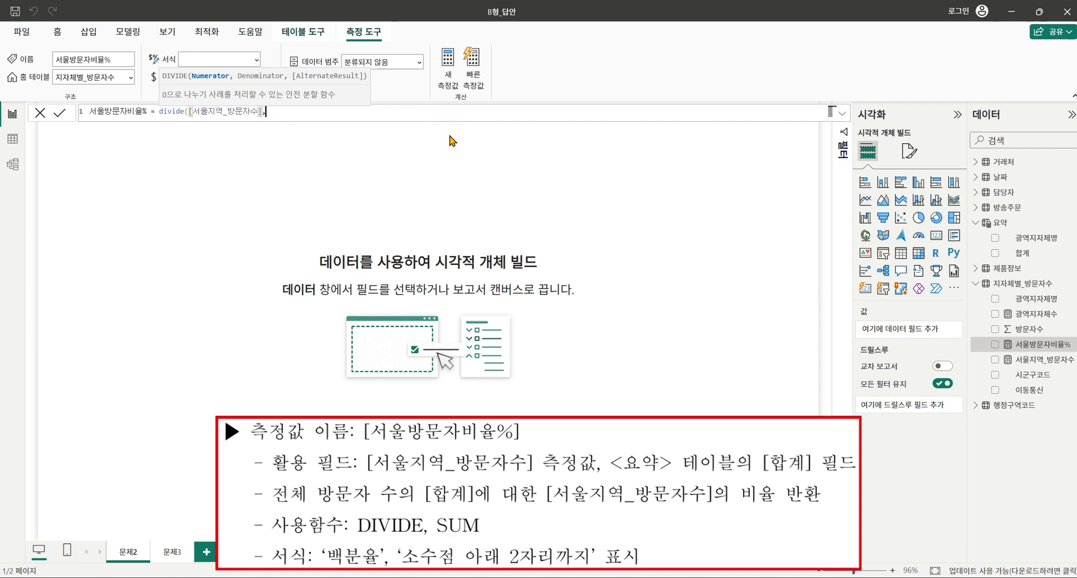
type("sum(")
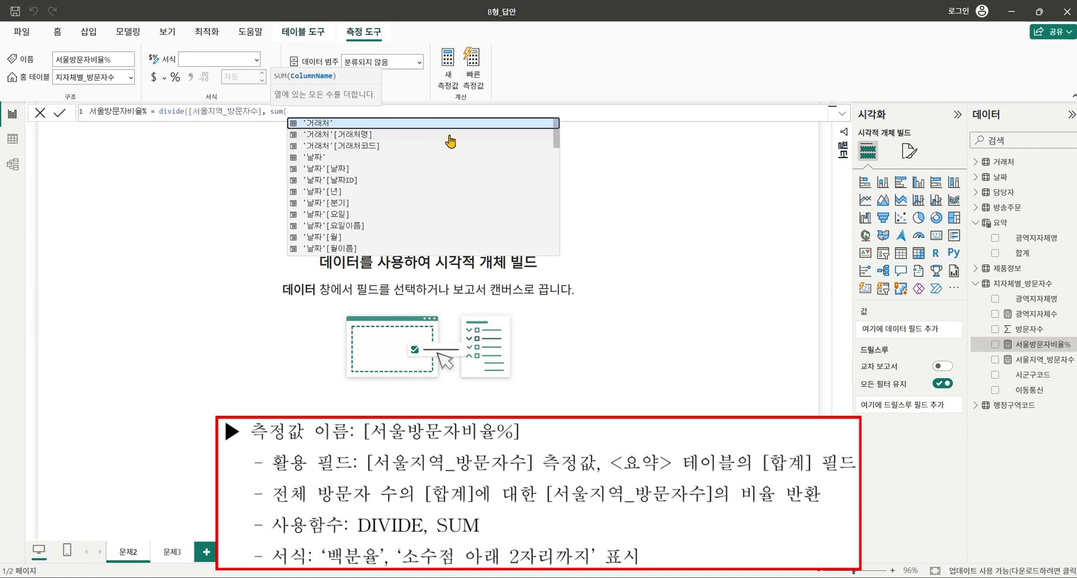
scroll(423, 161, "down", 10)
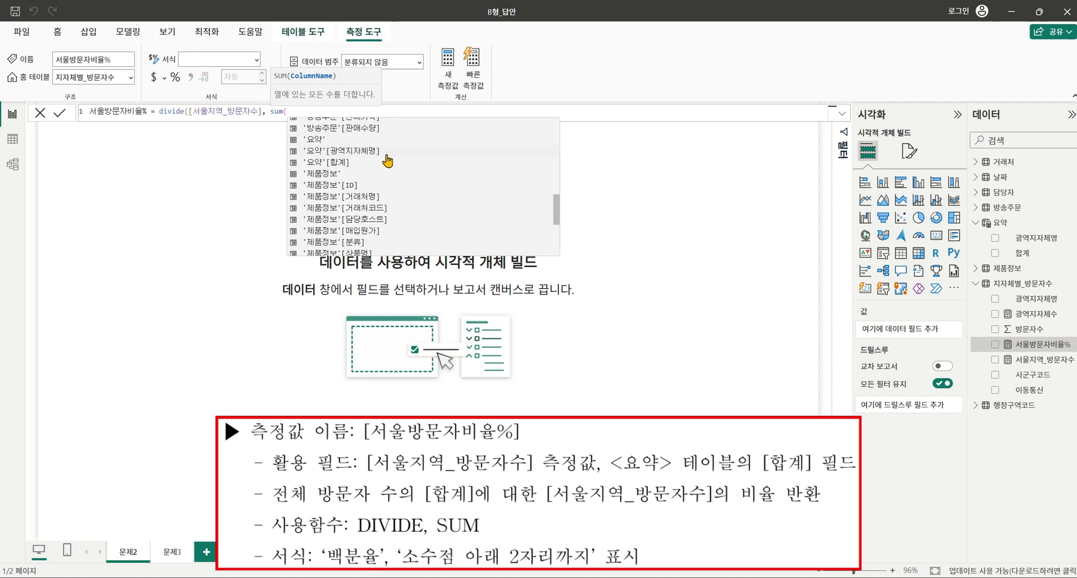
left_click(387, 162)
type(")")
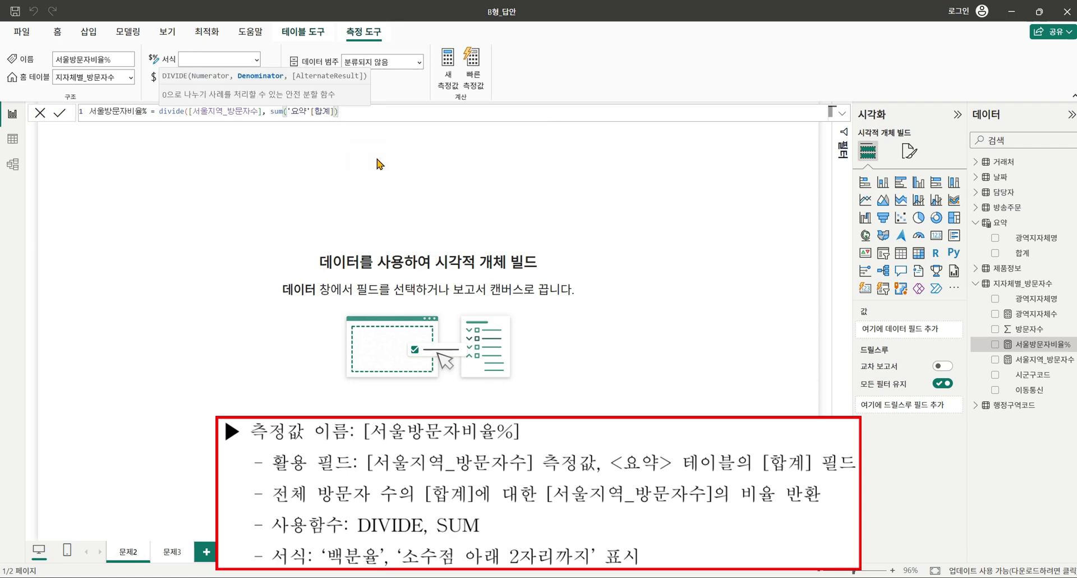
type(")")
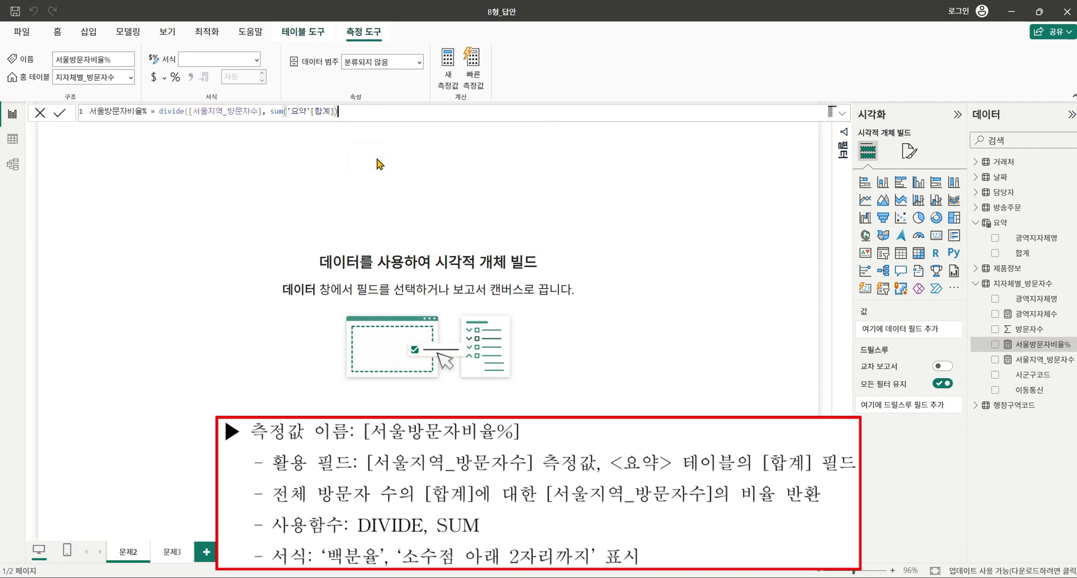
key("Return")
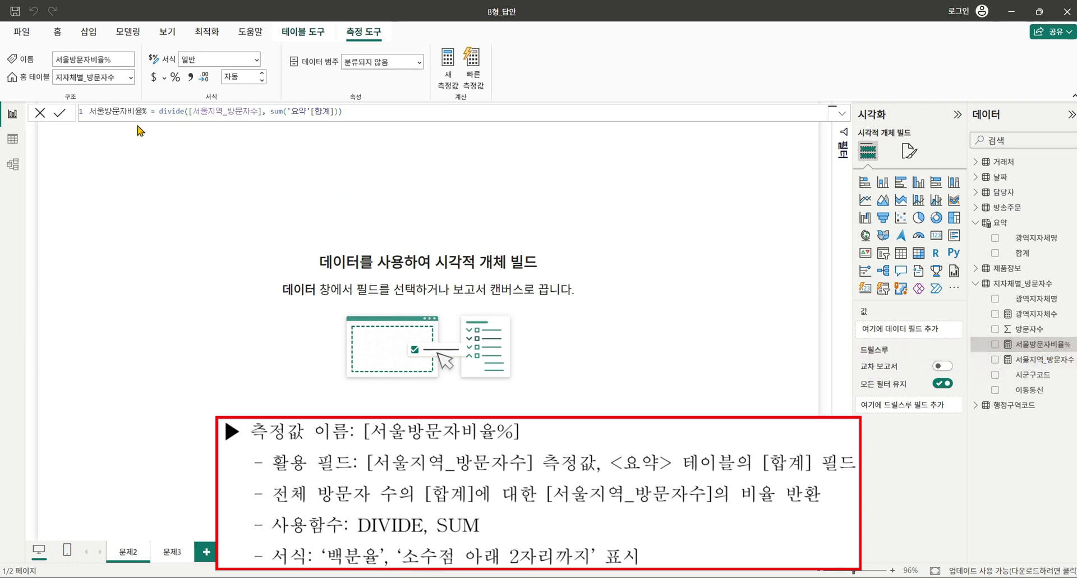
left_click(175, 77)
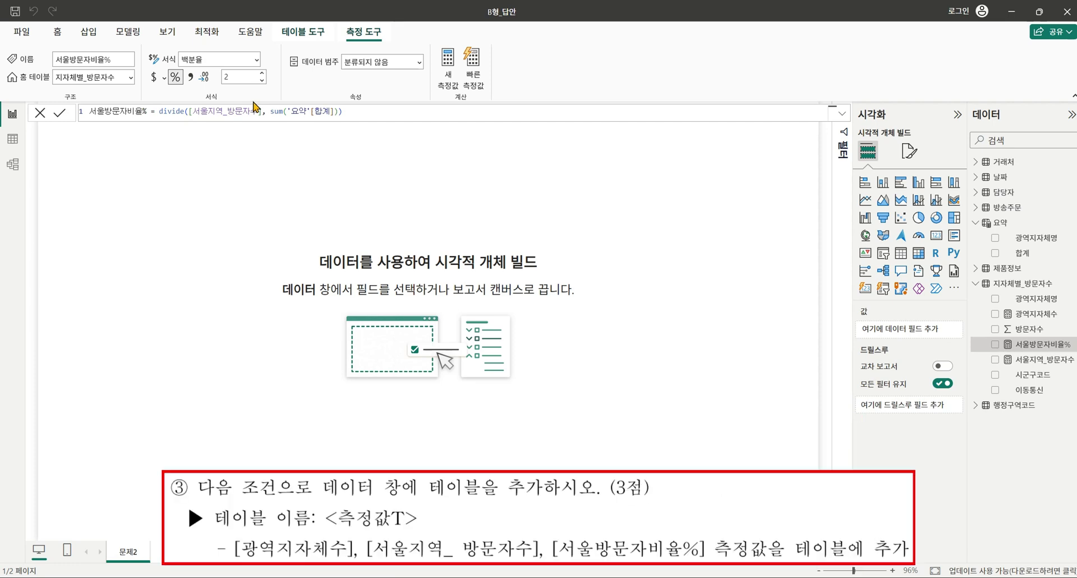
Create an empty table named 측정값T with Enter data, load it, and expand it in the Data pane.
left_click(129, 32)
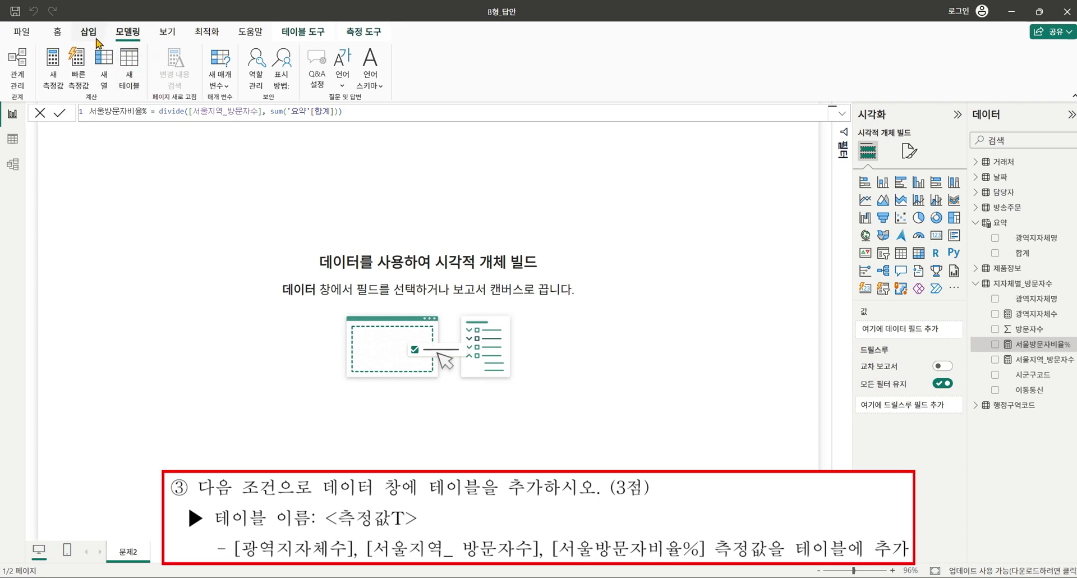
left_click(58, 33)
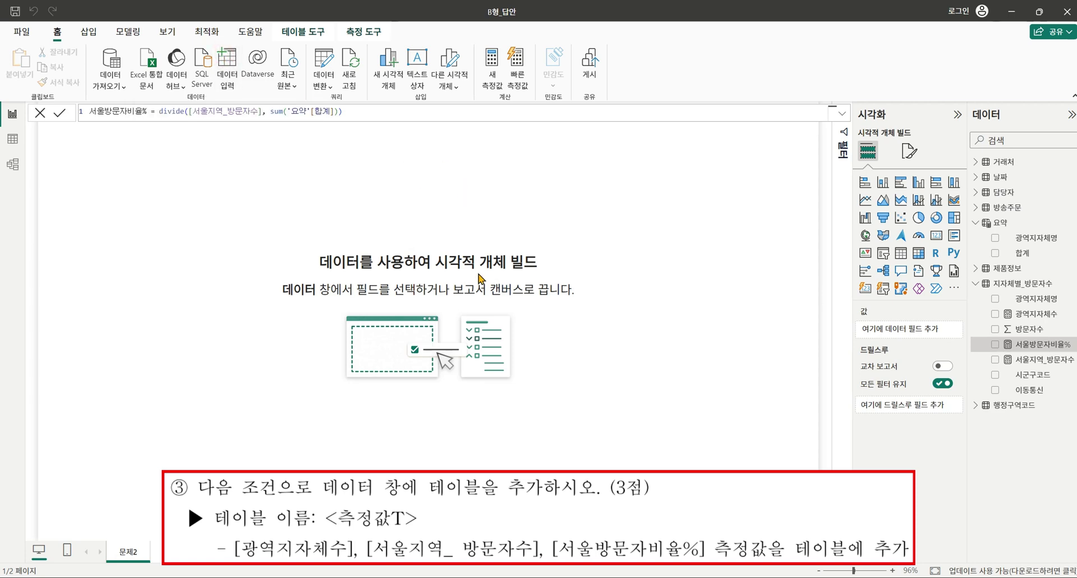
double_click(367, 447)
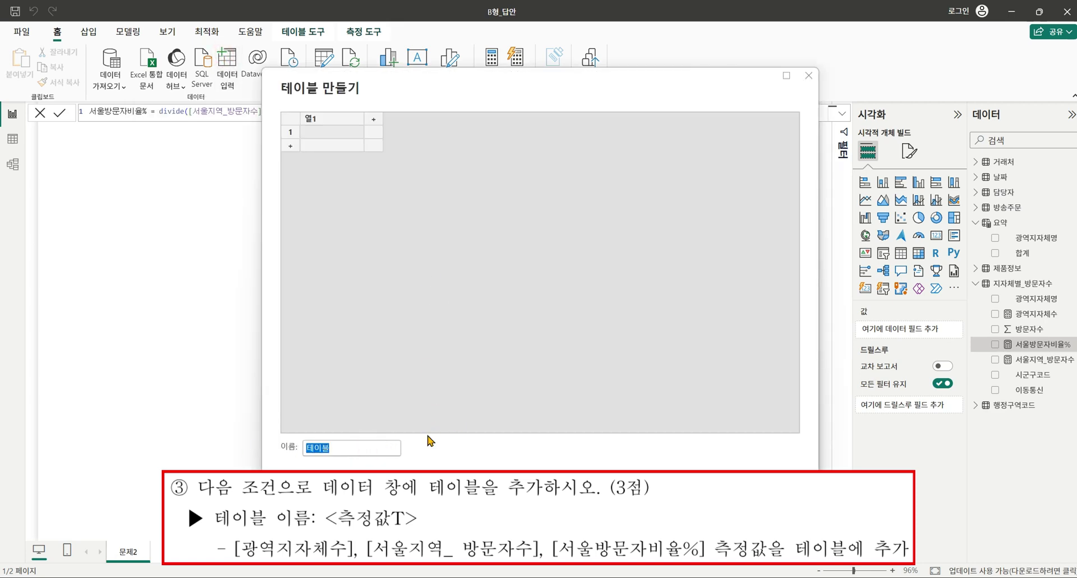
type("cmrwjdrkqt")
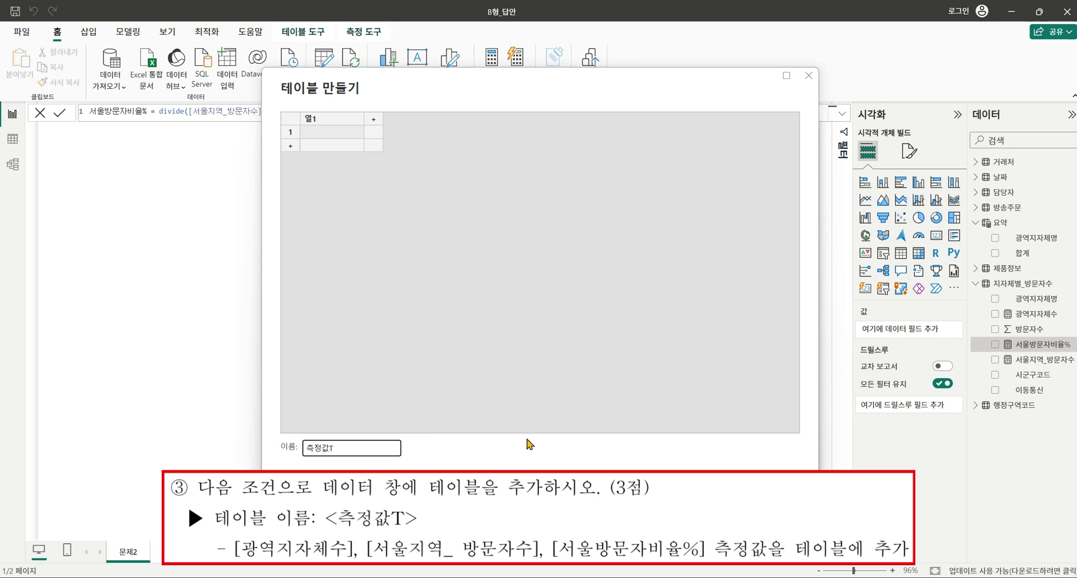
left_click(633, 487)
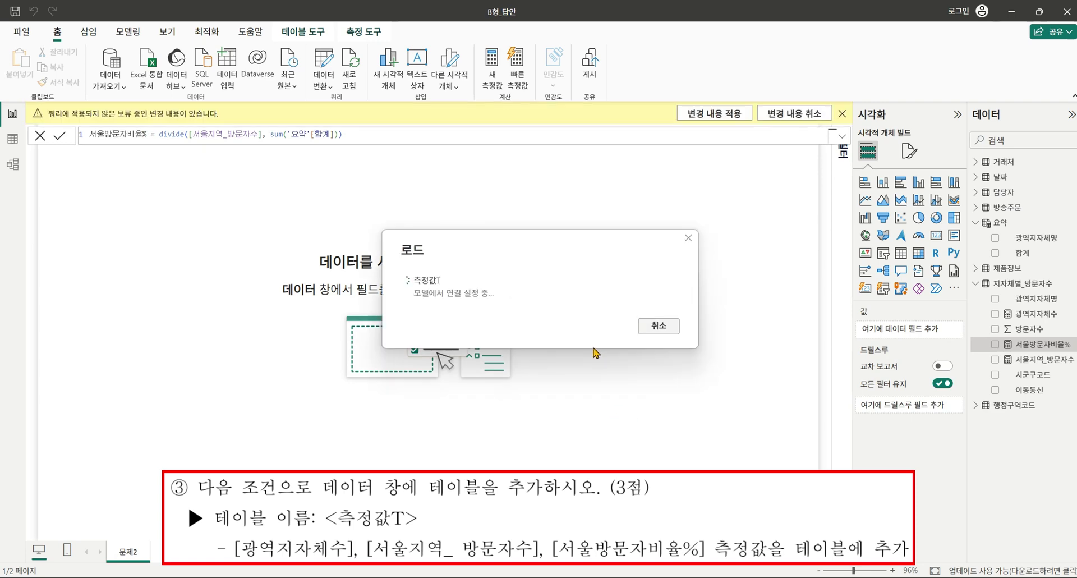
left_click(980, 406)
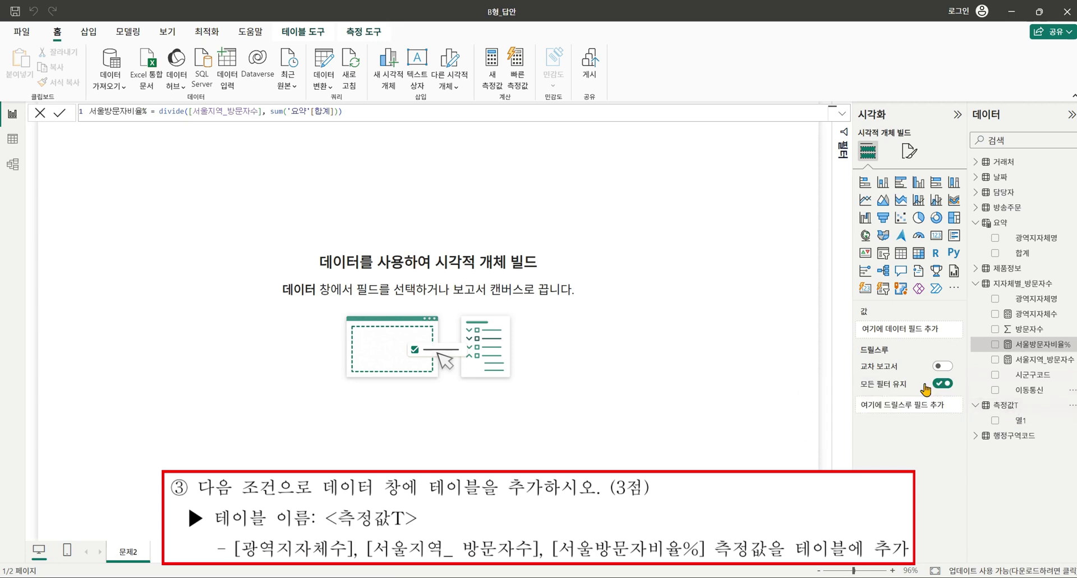
Check the measures' formulas, then set 광역지자체수's home table to 측정값T.
left_click(1041, 316)
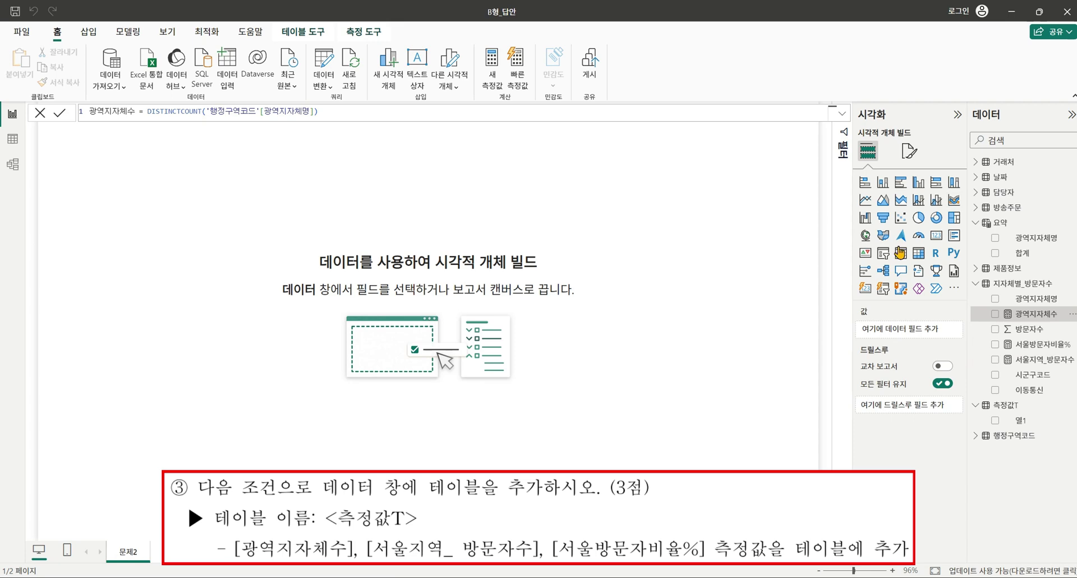
left_click(1034, 344)
left_click(1040, 318)
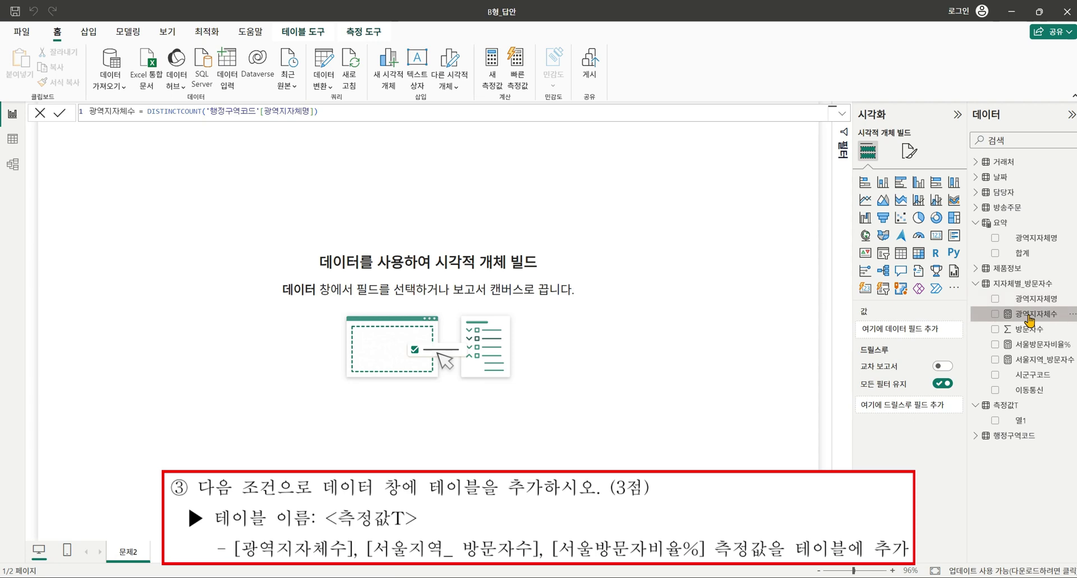
left_click(303, 32)
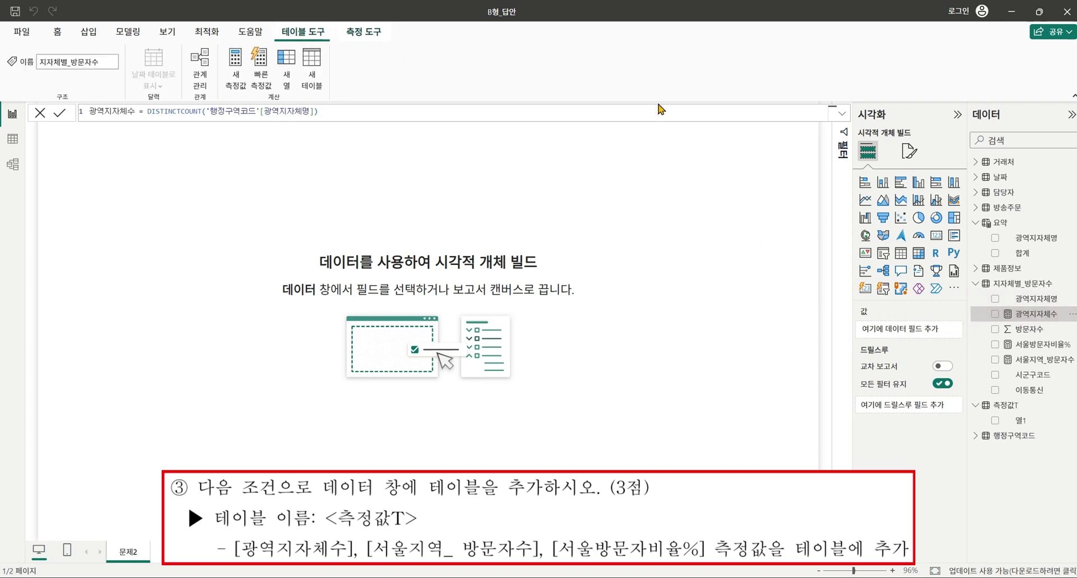
left_click(698, 275)
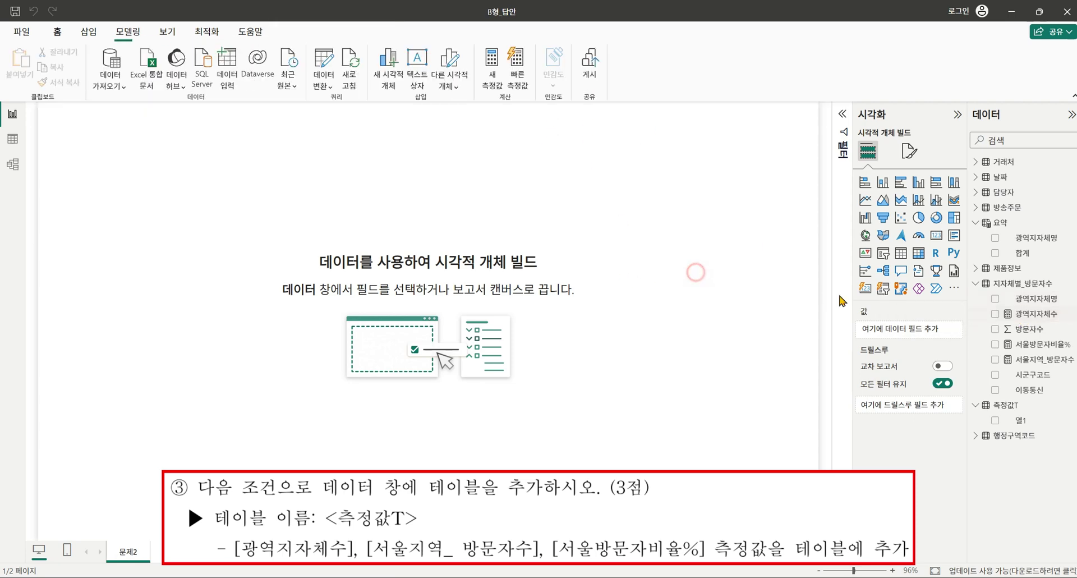
left_click(1035, 317)
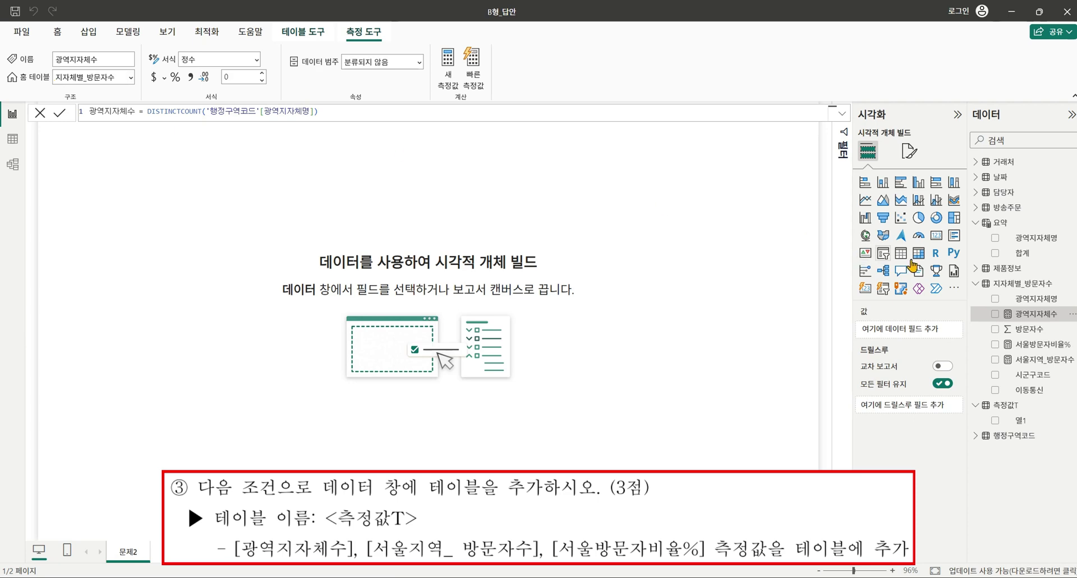
left_click(110, 90)
left_click(87, 219)
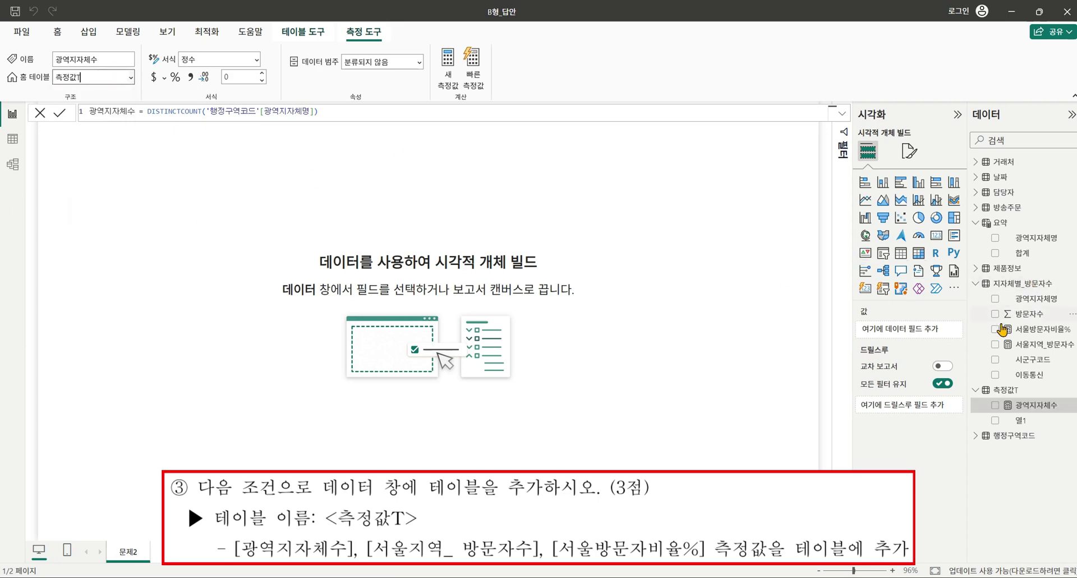
Move the 서울방문자비율% and 서울지역_방문자수 measures to the 측정값T home table.
left_click(1036, 331)
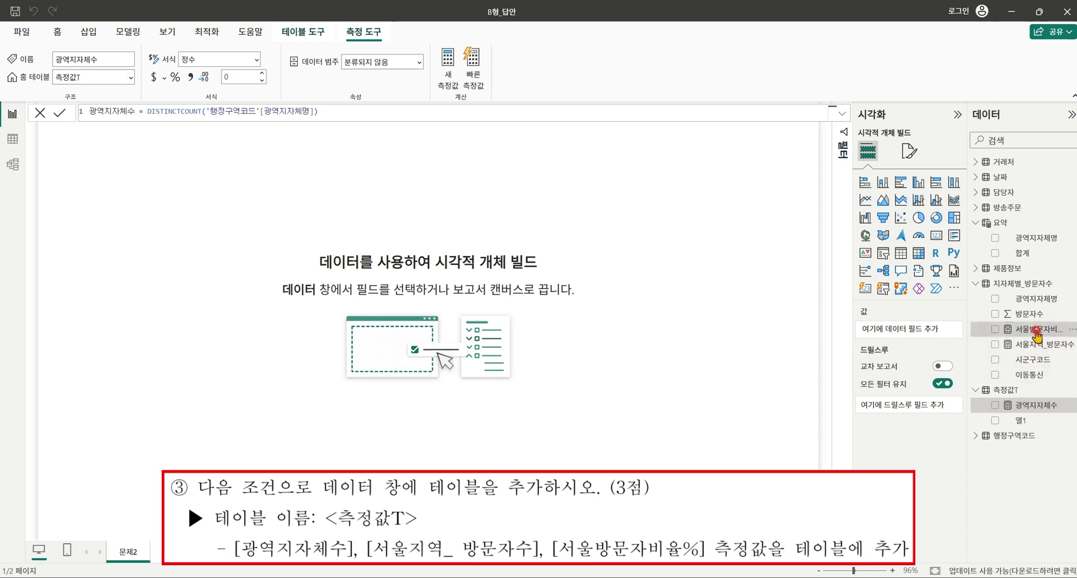
left_click(129, 82)
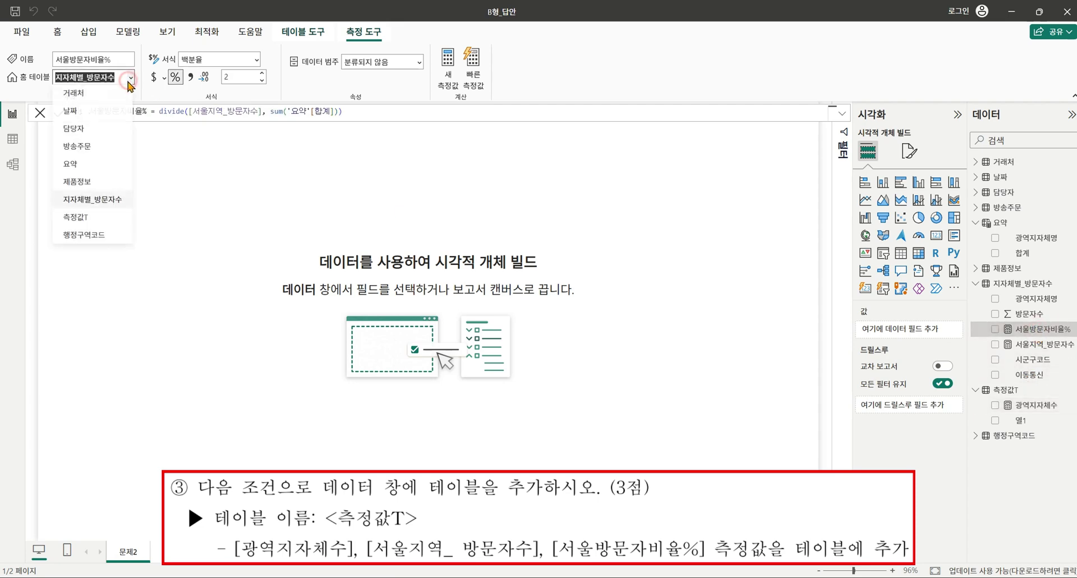
left_click(89, 218)
left_click(1039, 331)
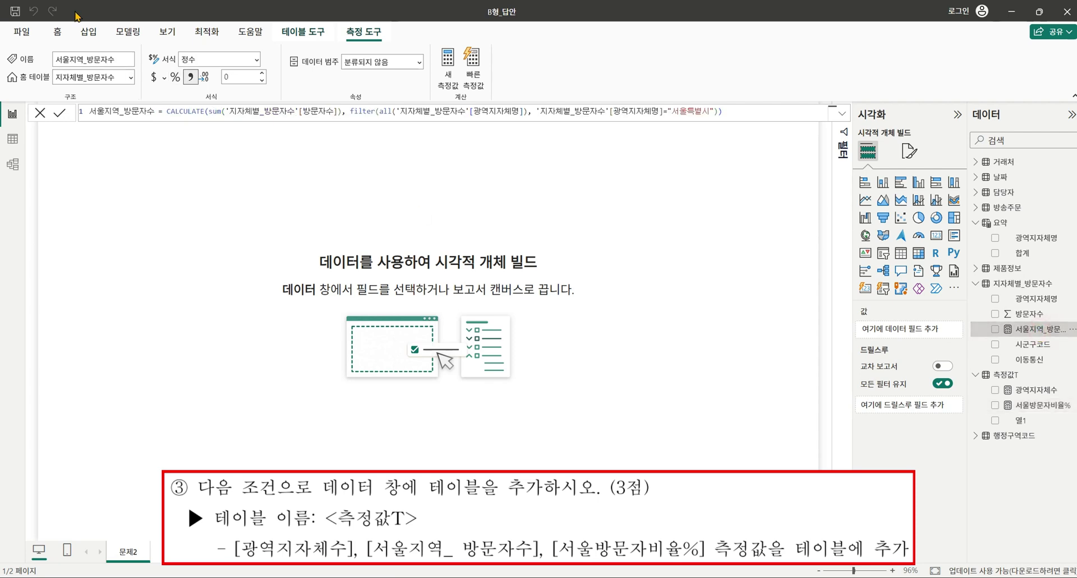
left_click(129, 82)
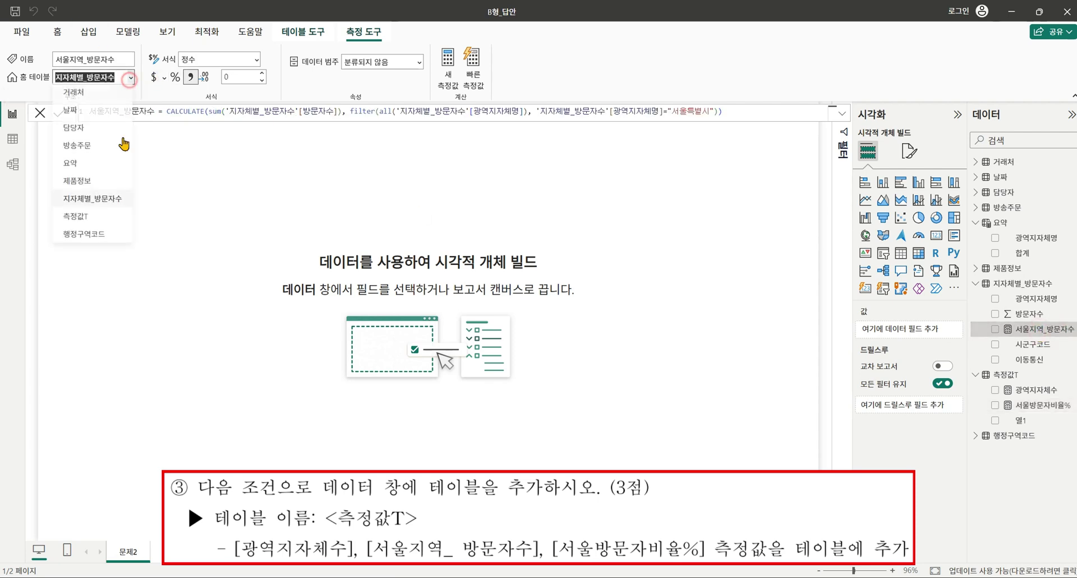
left_click(91, 213)
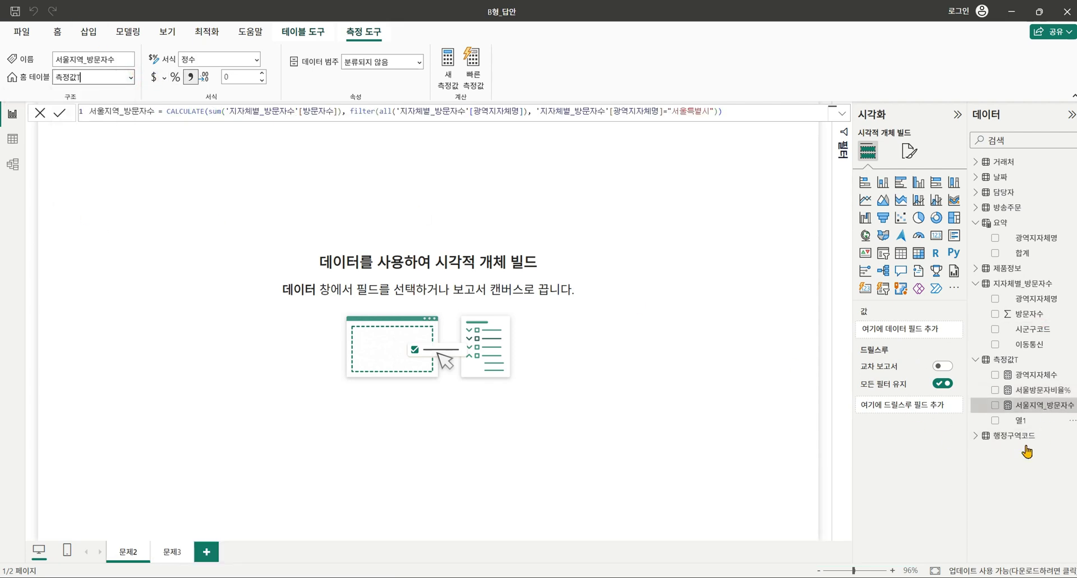
Set 문제2_배경.png from the 문제2,3_배경 folder as page 문제2's canvas background.
left_click(572, 199)
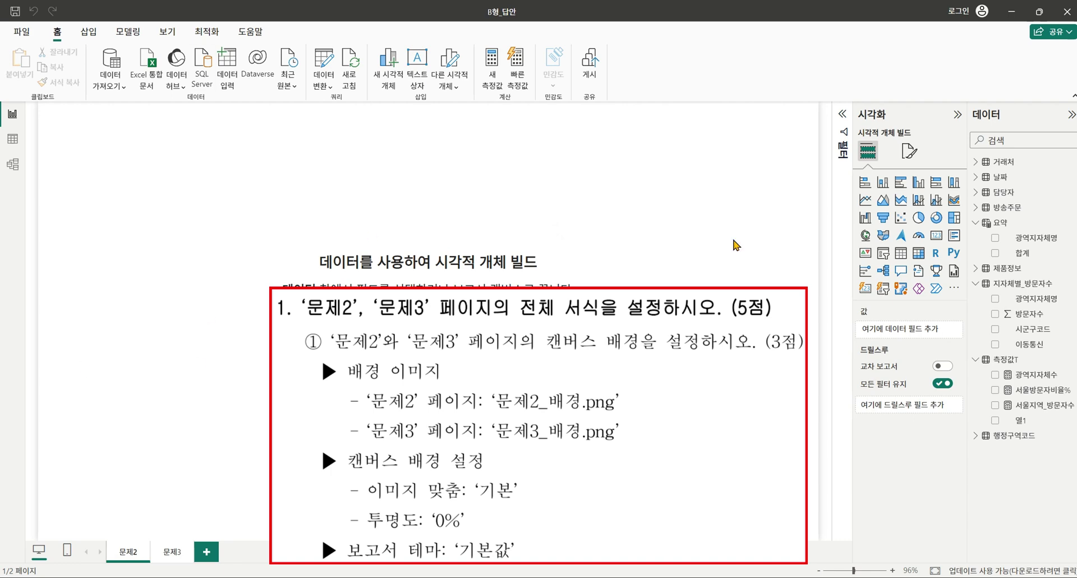
left_click(909, 150)
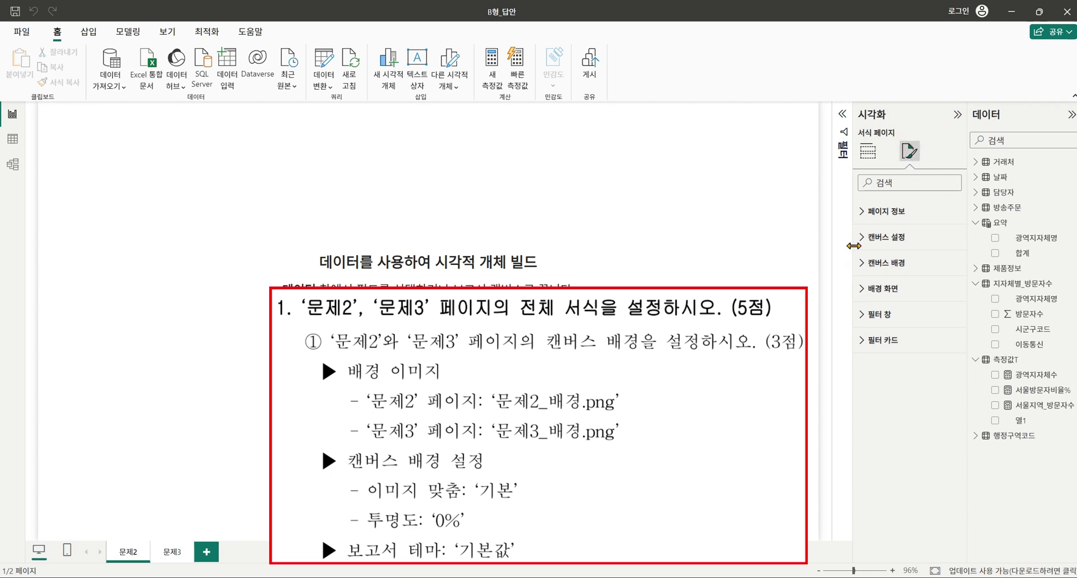
left_click(870, 268)
left_click(947, 343)
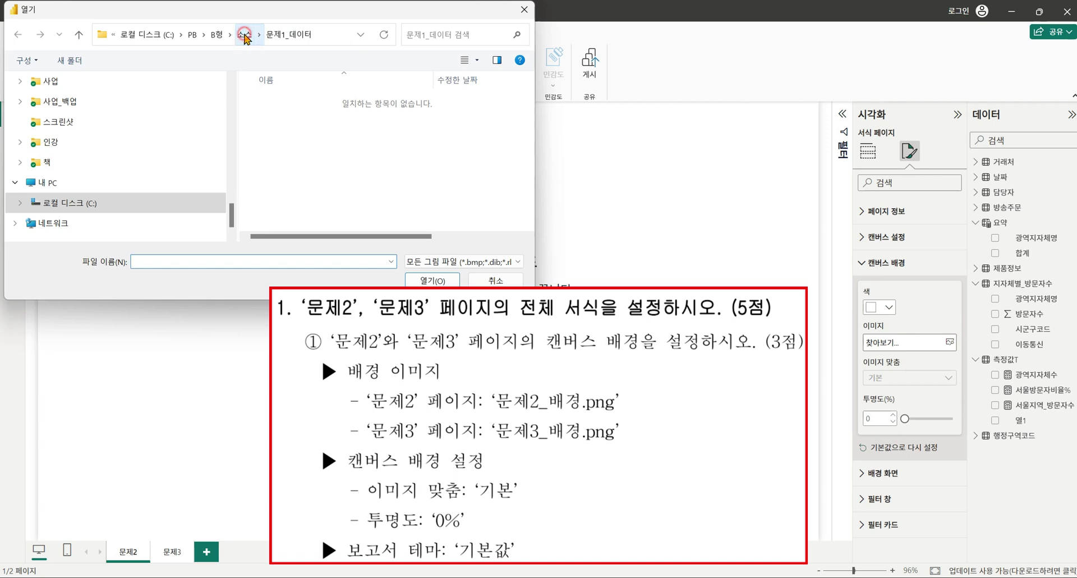
left_click(245, 35)
double_click(296, 138)
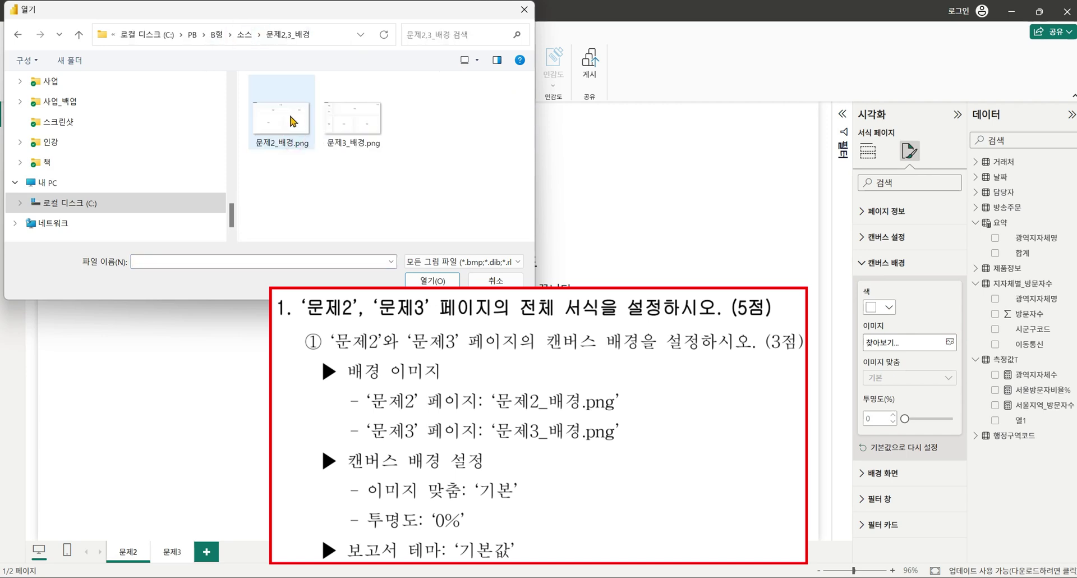
double_click(294, 123)
Set 문제3_배경.png as page 문제3's canvas background, then return to 문제2.
left_click(173, 552)
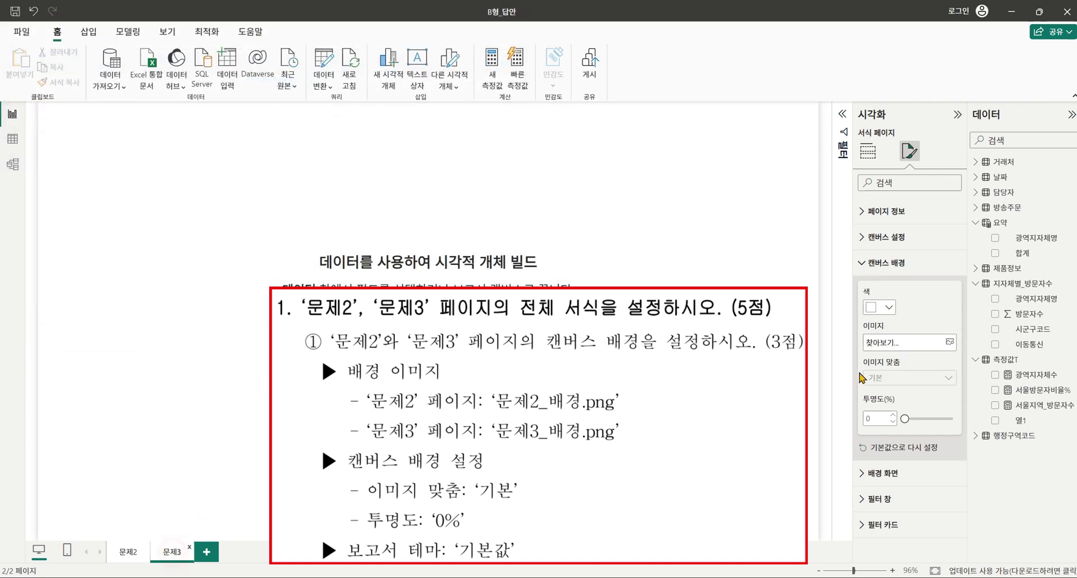
left_click(948, 344)
double_click(345, 135)
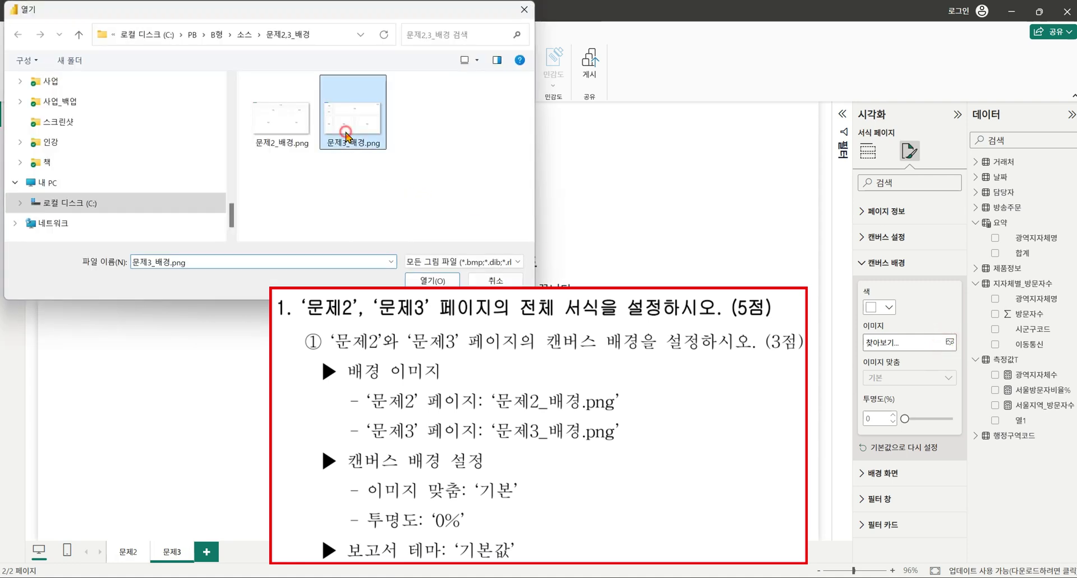
left_click(123, 552)
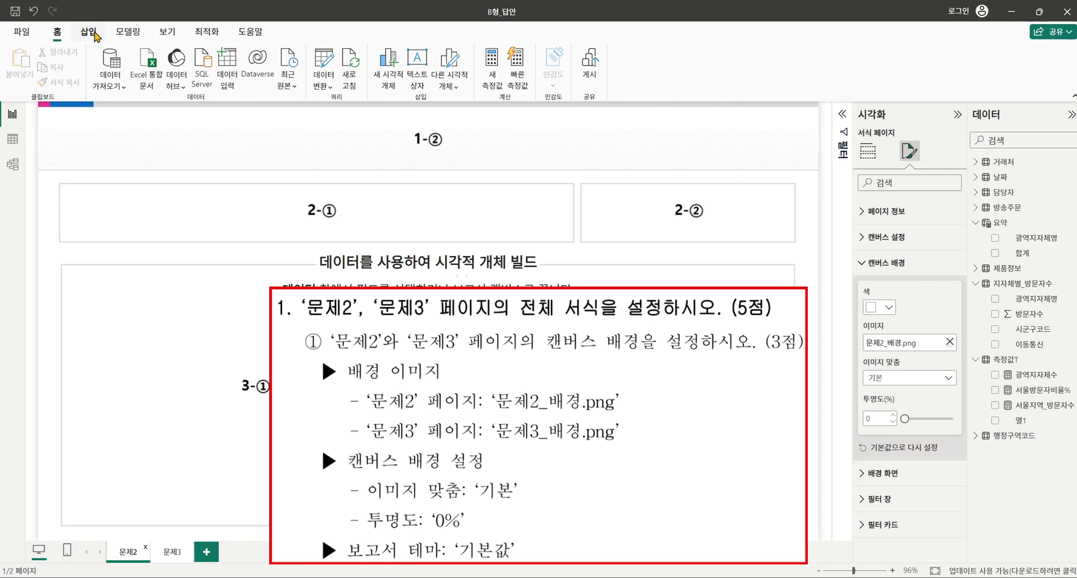
Apply the default Power BI report theme.
left_click(168, 32)
left_click(300, 75)
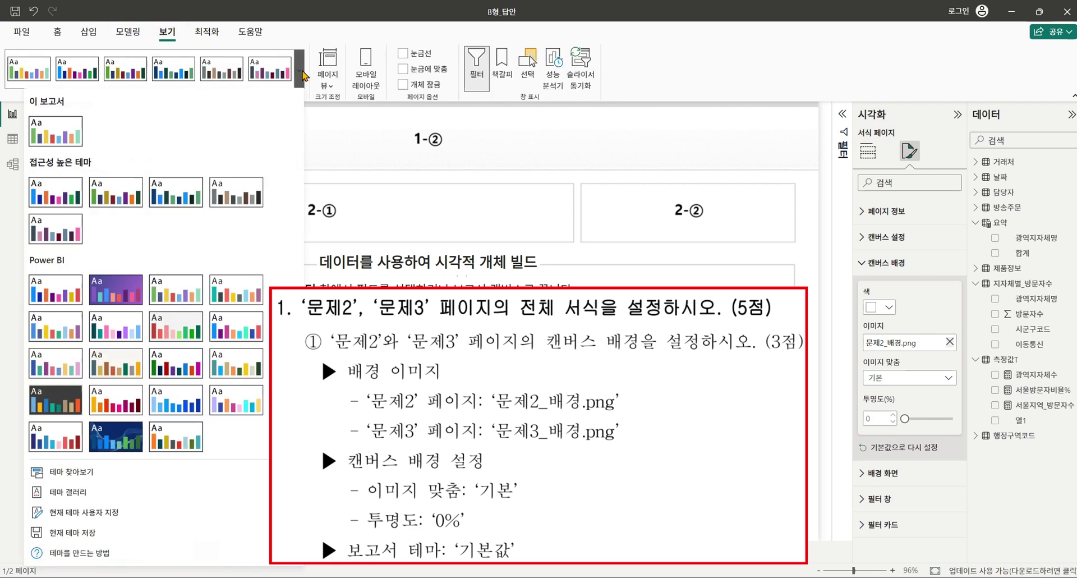
left_click(54, 296)
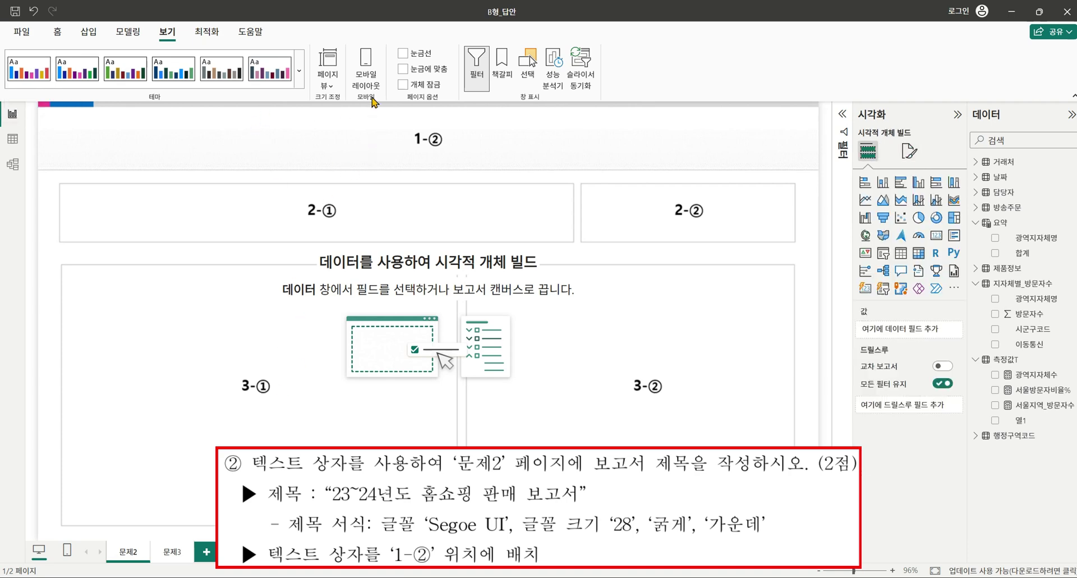
Insert a text box with the title 23~24년도 홈쇼핑 판매 보고서, size 28, bold and centred.
left_click(57, 32)
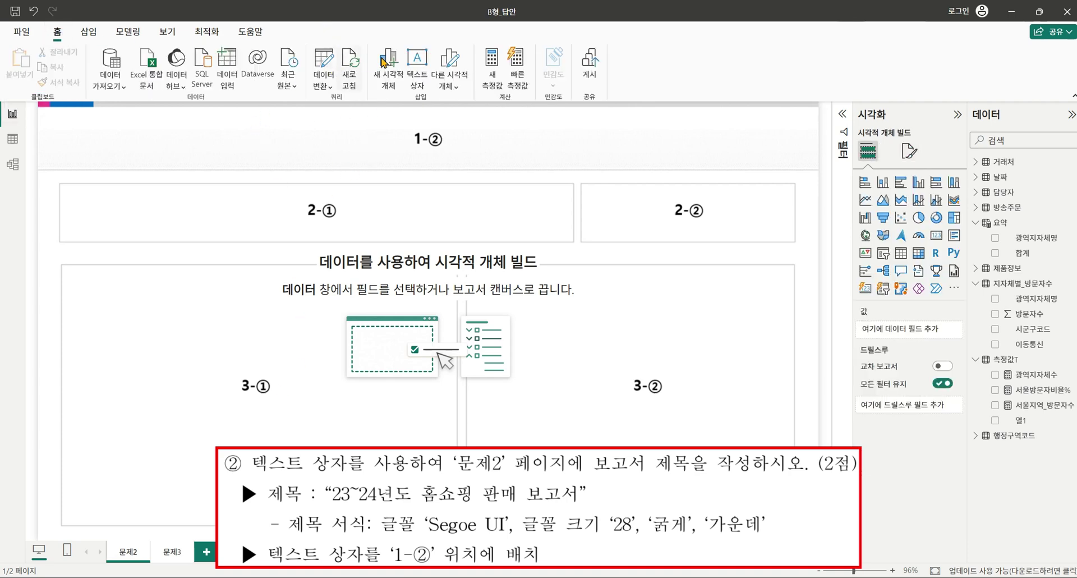
left_click(411, 60)
left_click(138, 145)
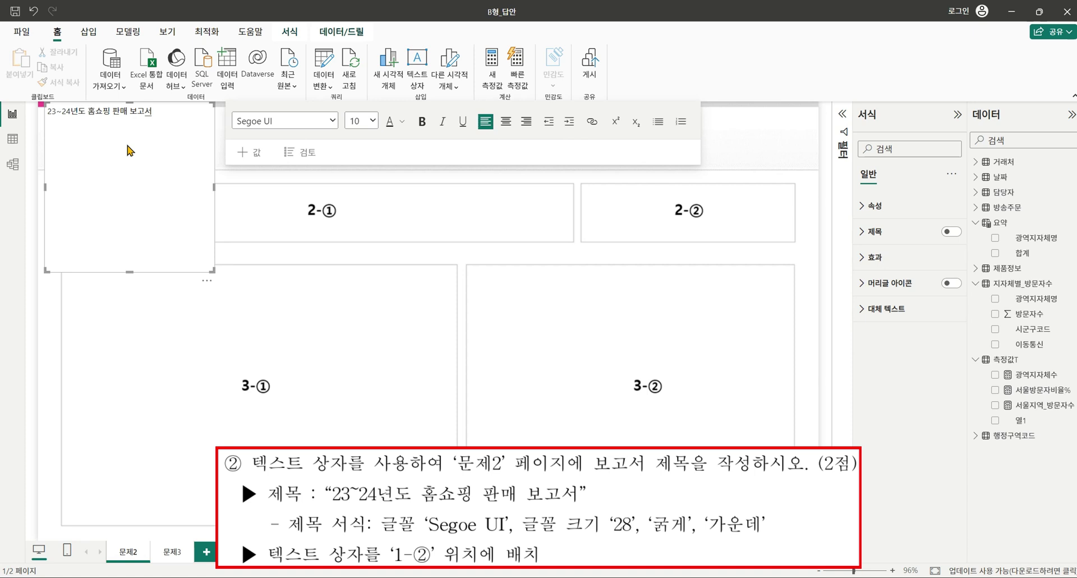
key("ctrl+a")
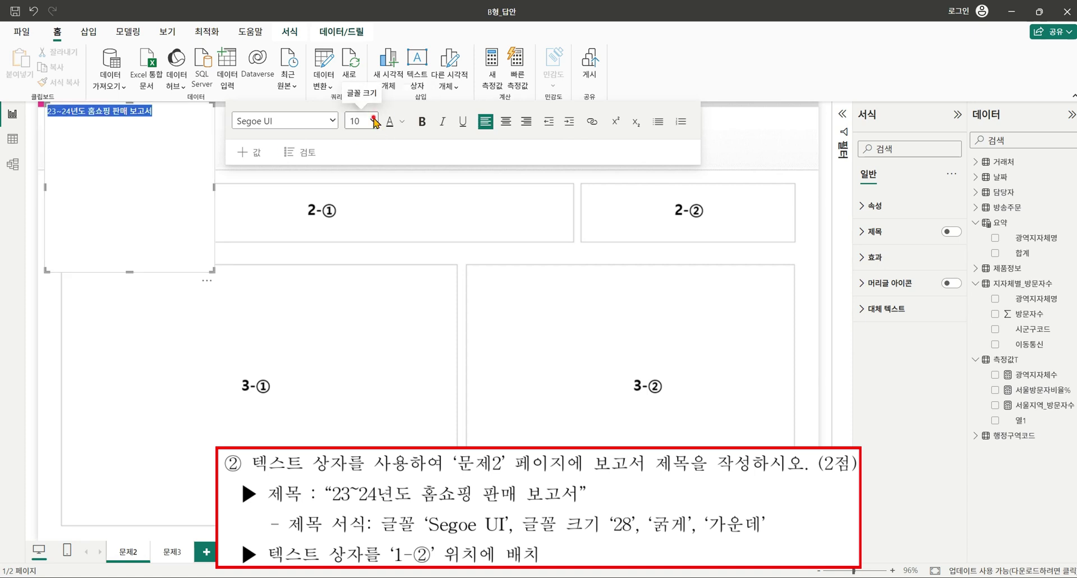
left_click(373, 121)
left_click(361, 335)
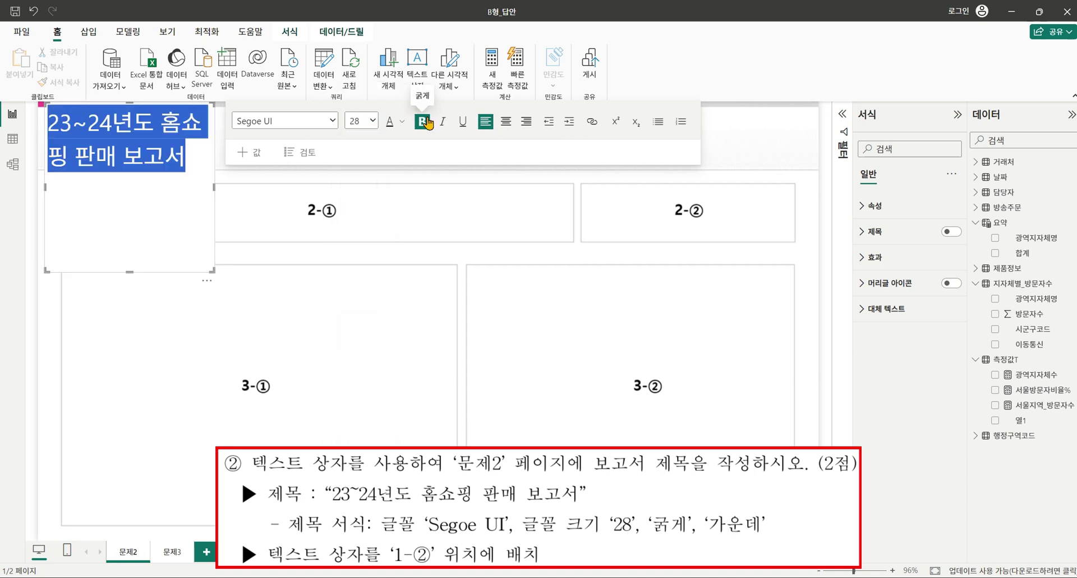
left_click(424, 121)
left_click(506, 121)
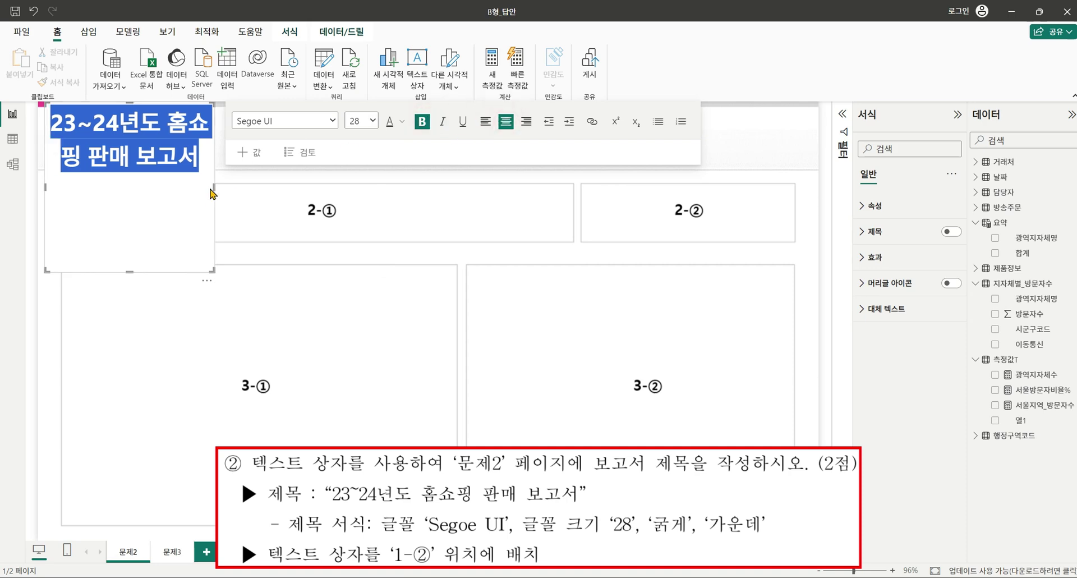
Resize the title box to a single line and move it to the top centre of the page.
left_click_drag(214, 189, 410, 206)
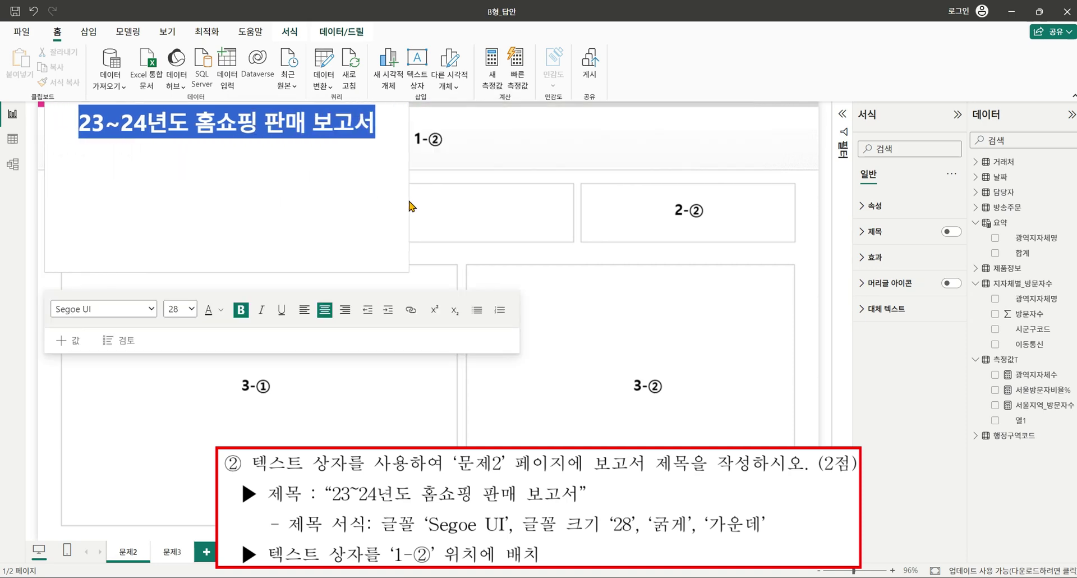
left_click_drag(227, 272, 228, 155)
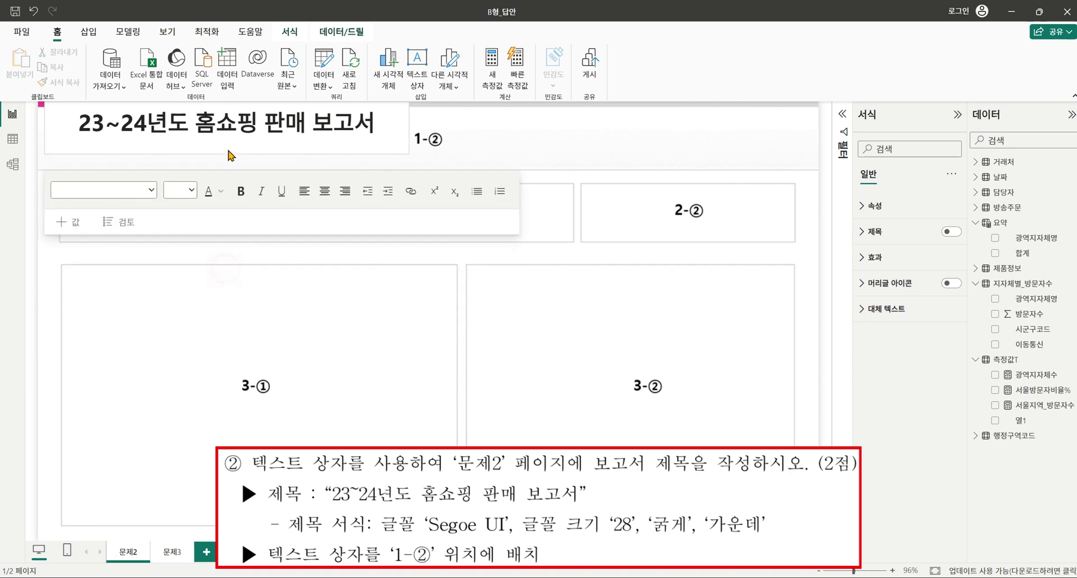
left_click(355, 311)
left_click(296, 128)
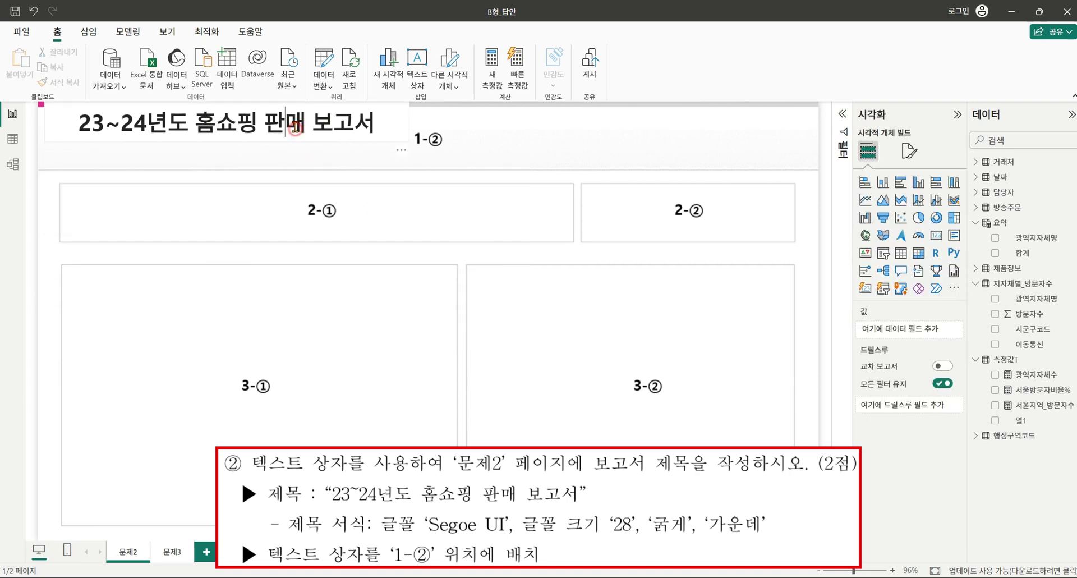
left_click_drag(337, 144, 547, 161)
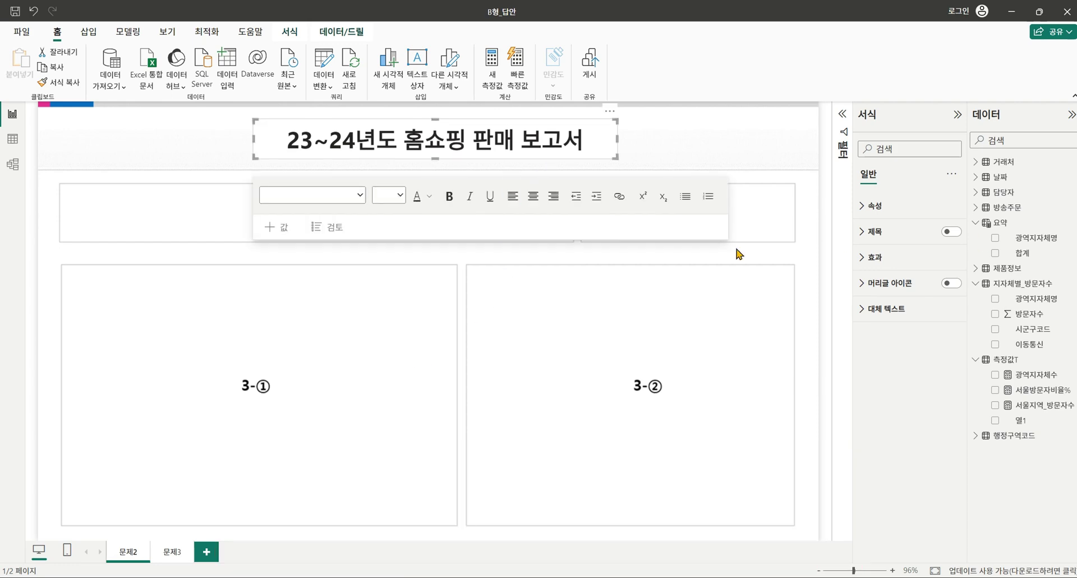
left_click(461, 344)
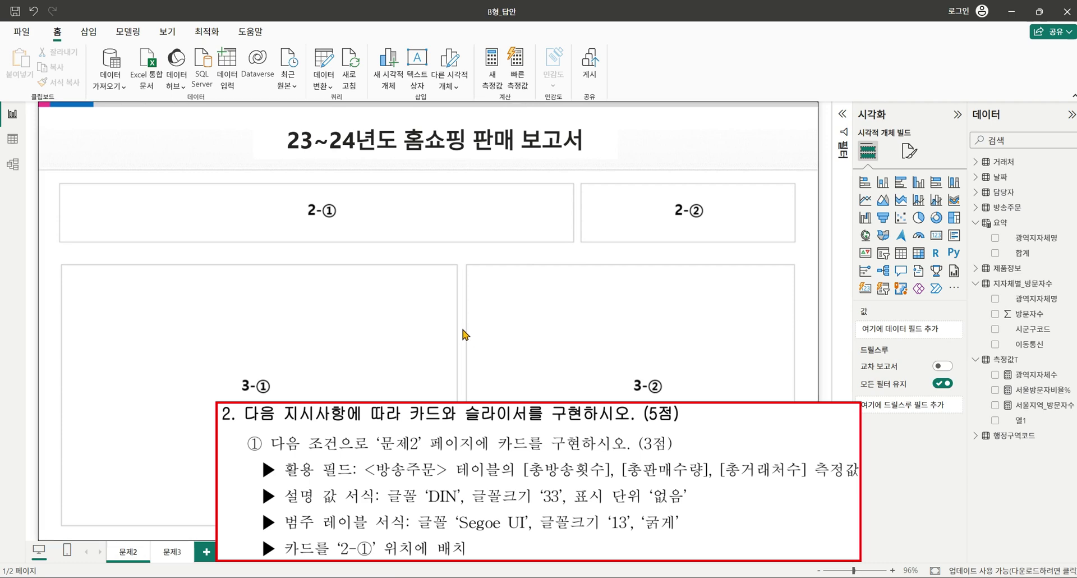
left_click(536, 340)
Add a card visual sized for the 2-① area and place two copies beside it.
left_click_drag(935, 235, 233, 312)
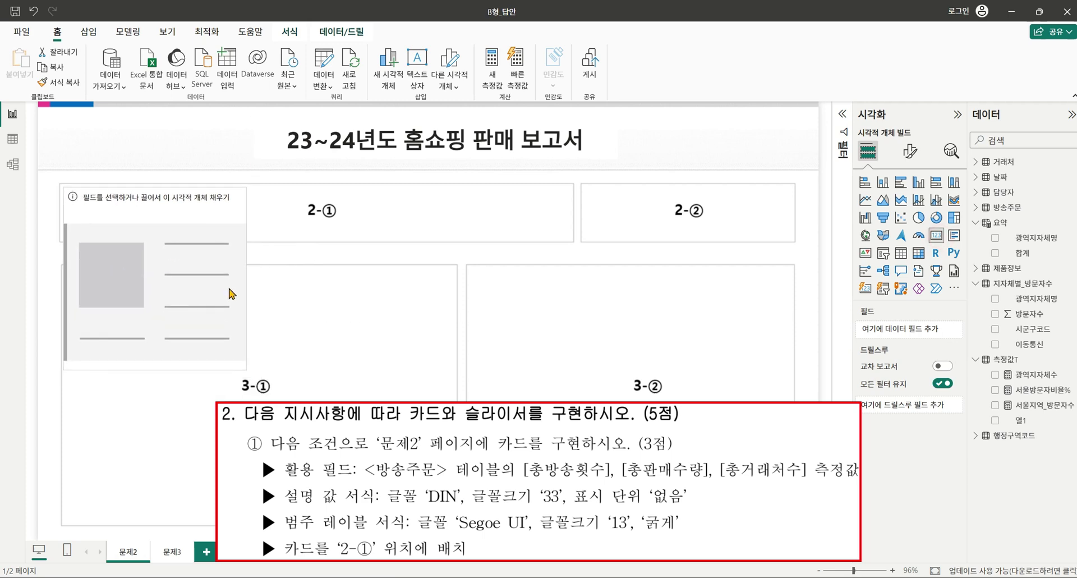
left_click_drag(243, 360, 369, 222)
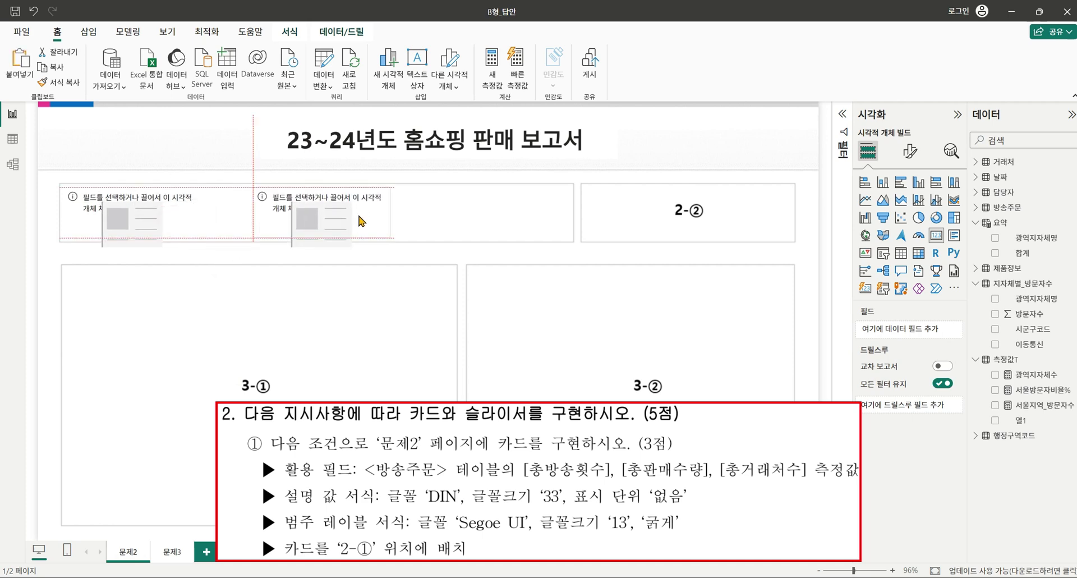
left_click(190, 227)
left_click_drag(138, 210, 503, 213)
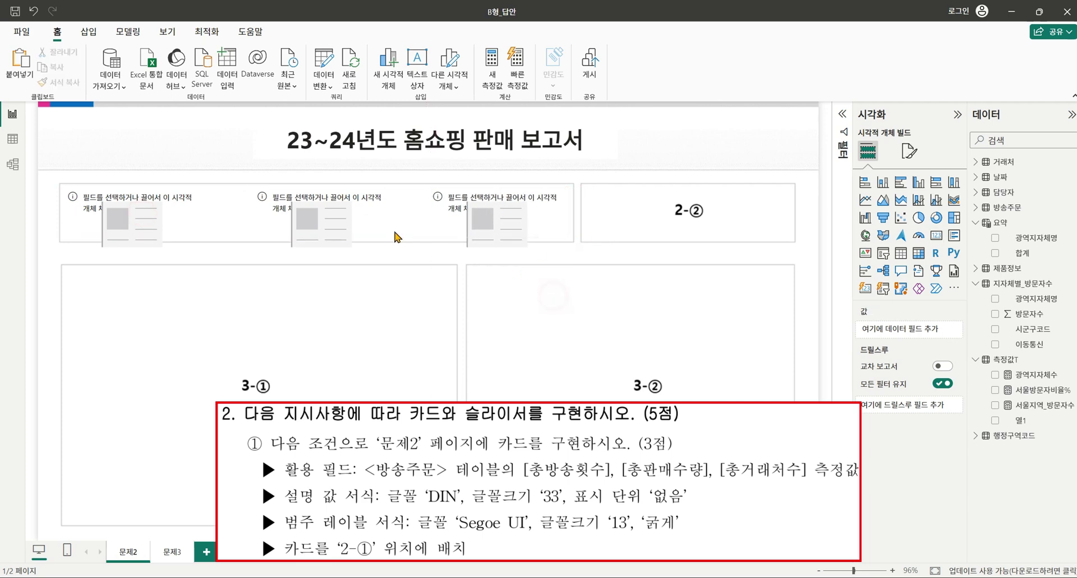
left_click(483, 220)
left_click(323, 222)
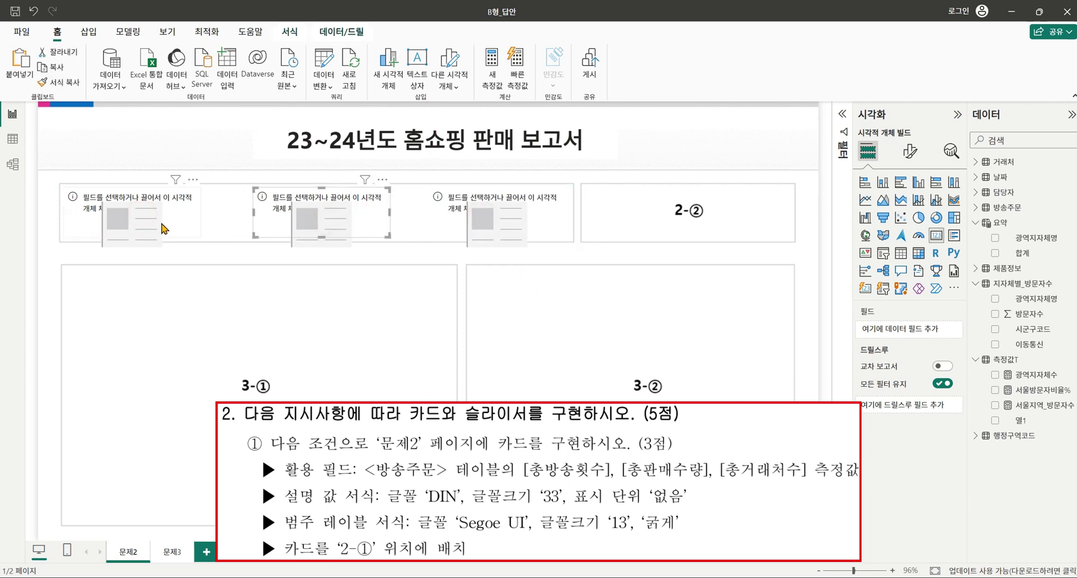
left_click(160, 225)
left_click(287, 223)
left_click(486, 218)
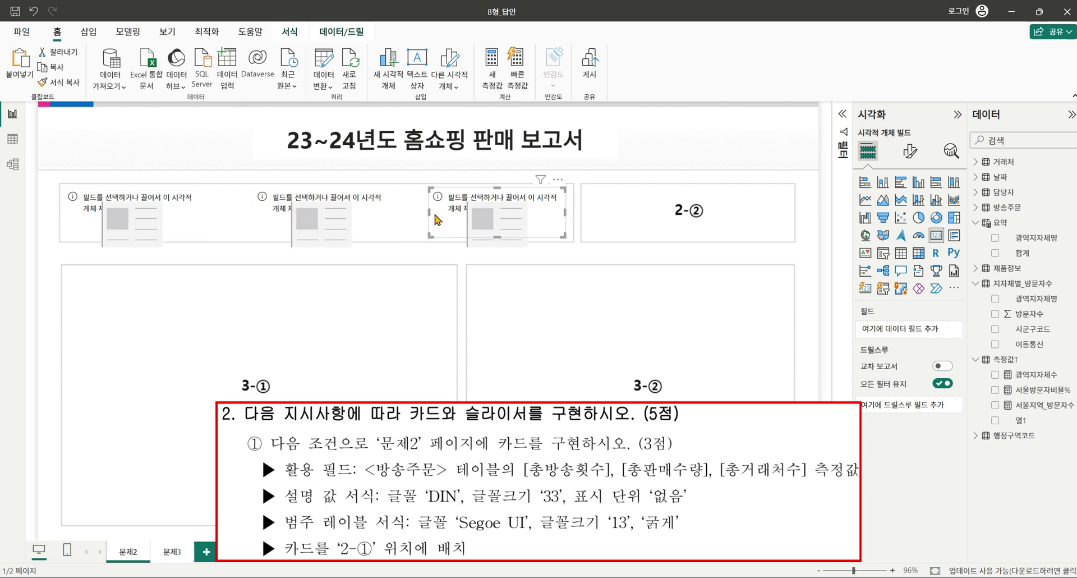
left_click(119, 217)
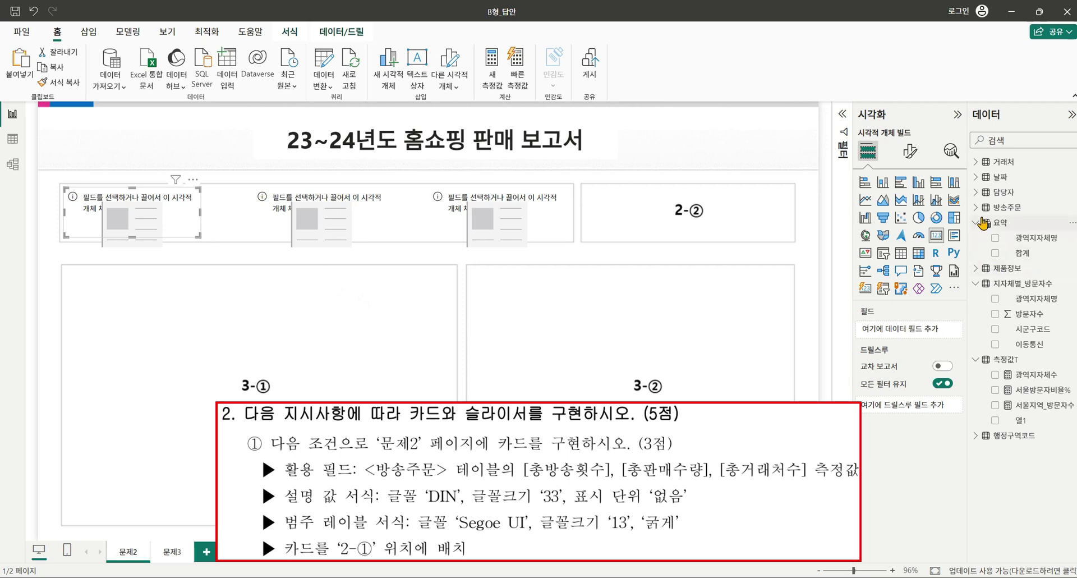
Put 총방송횟수, 총판매수량 and 총거래처수 from 방송주문 into the three cards, then select all three.
left_click(977, 207)
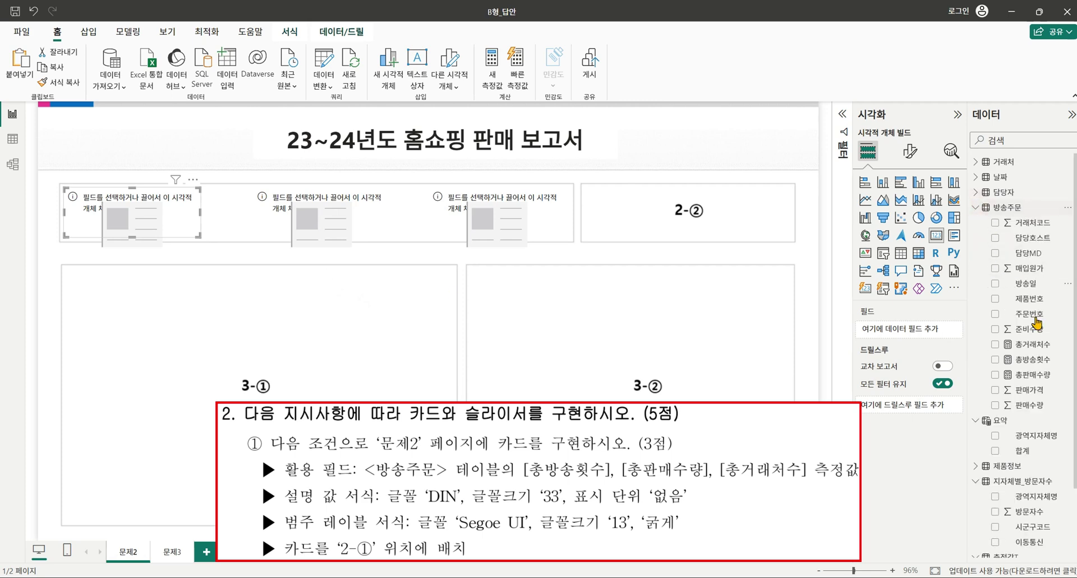
left_click(995, 359)
left_click(346, 219)
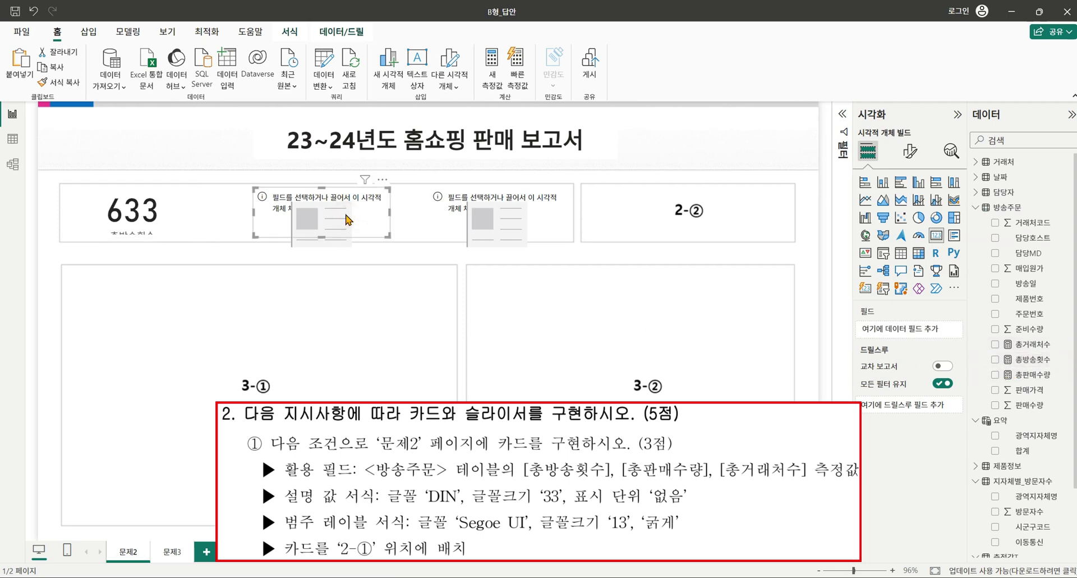
left_click(995, 375)
left_click(548, 212)
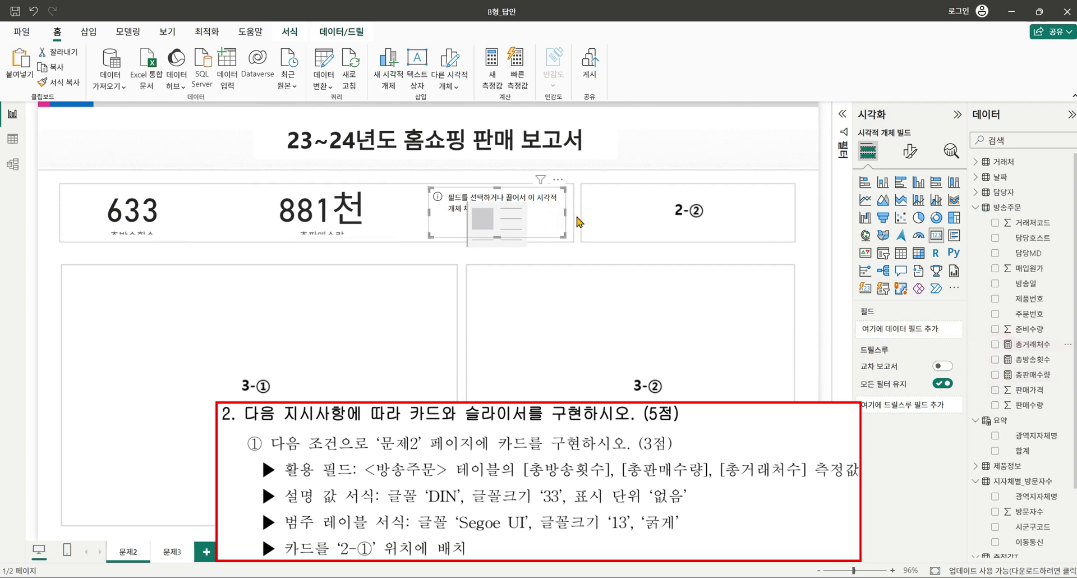
left_click(996, 344)
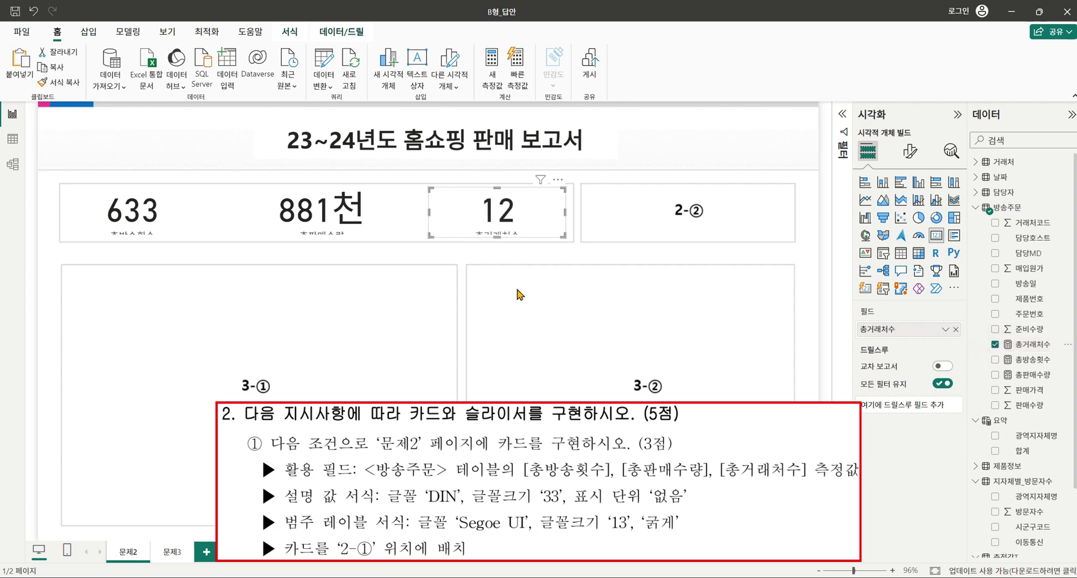
left_click_drag(523, 305, 135, 213)
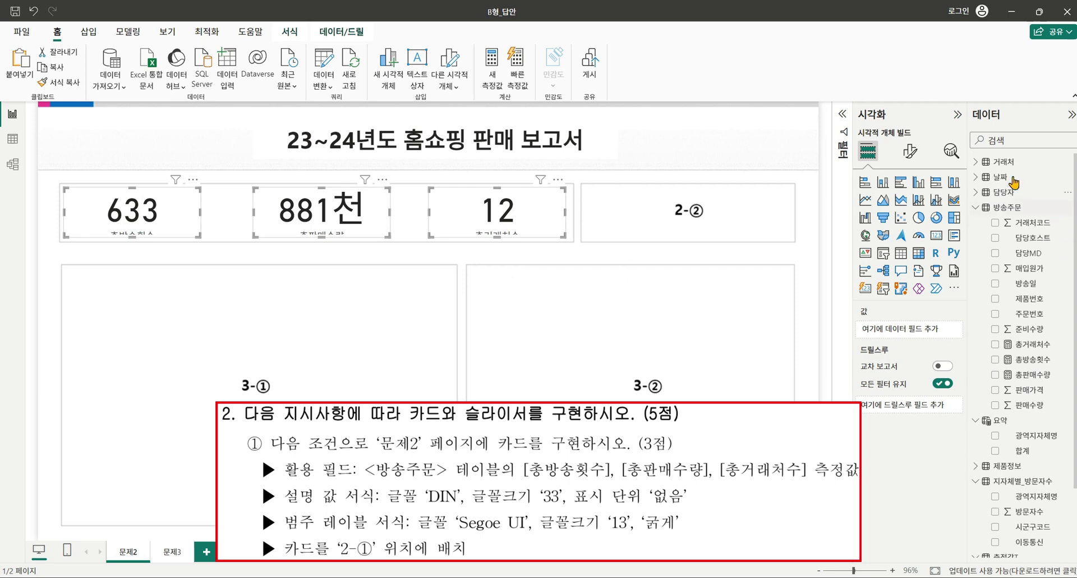
Set the cards' callout values to font size 33 with no display units.
left_click(908, 151)
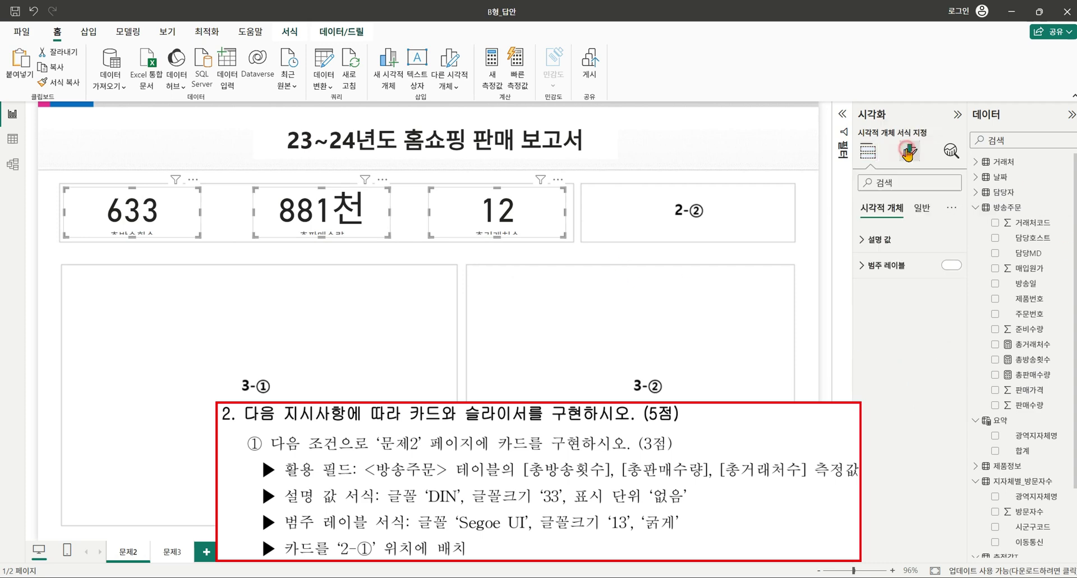
left_click(864, 241)
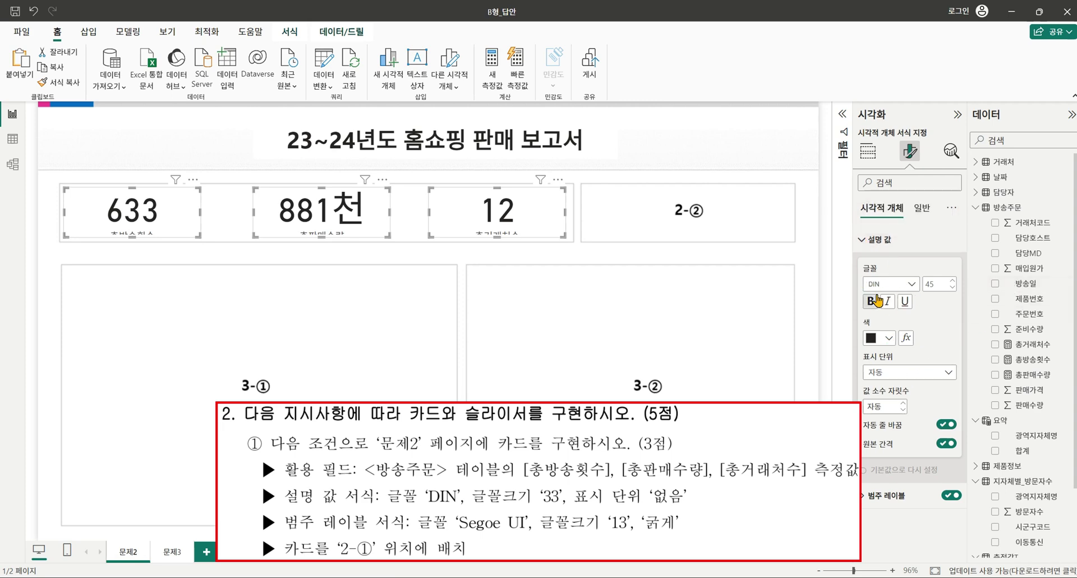
left_click(935, 284)
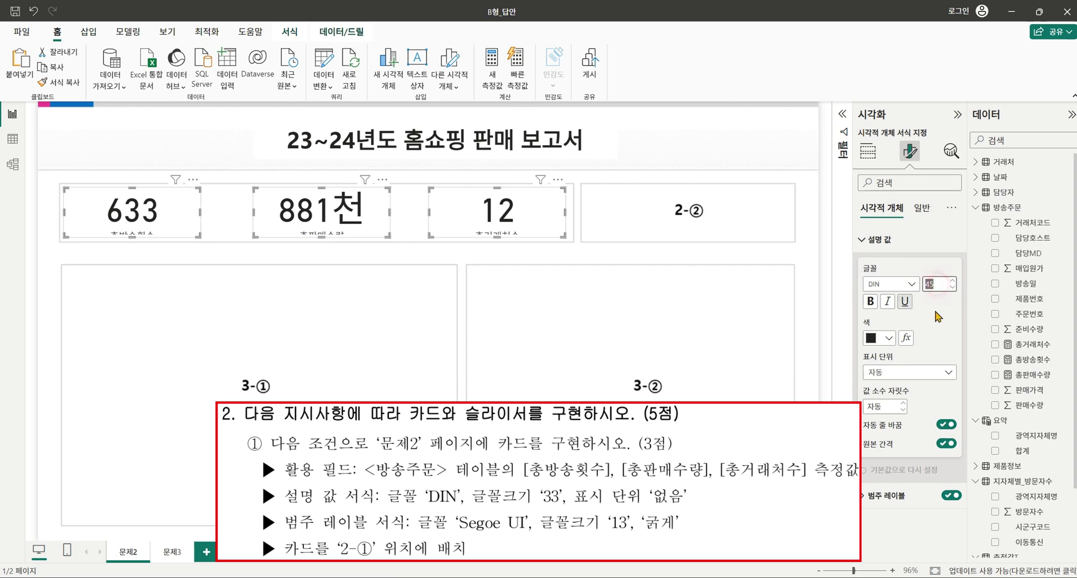
type("33")
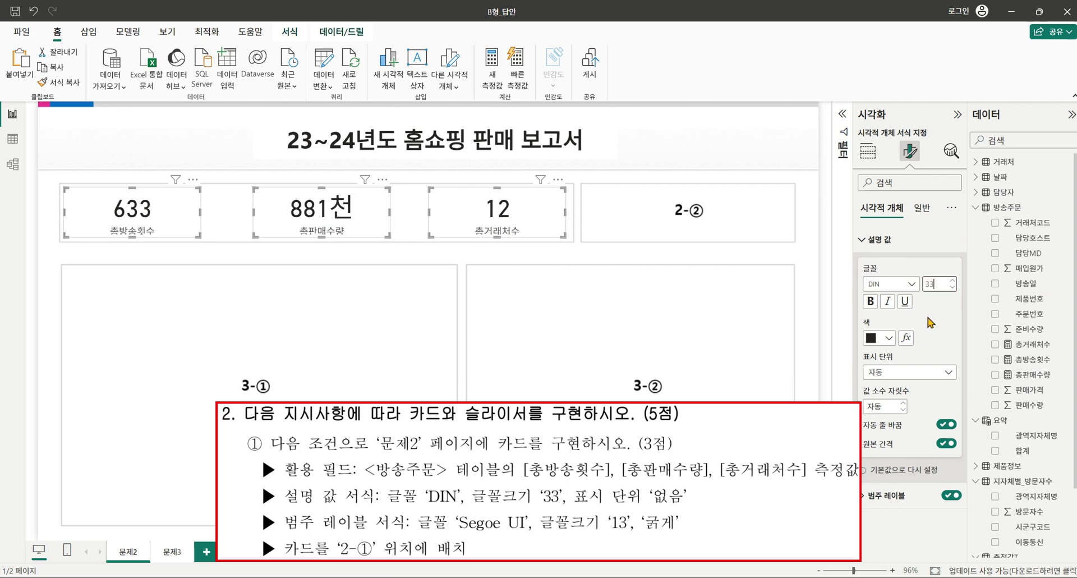
left_click(925, 373)
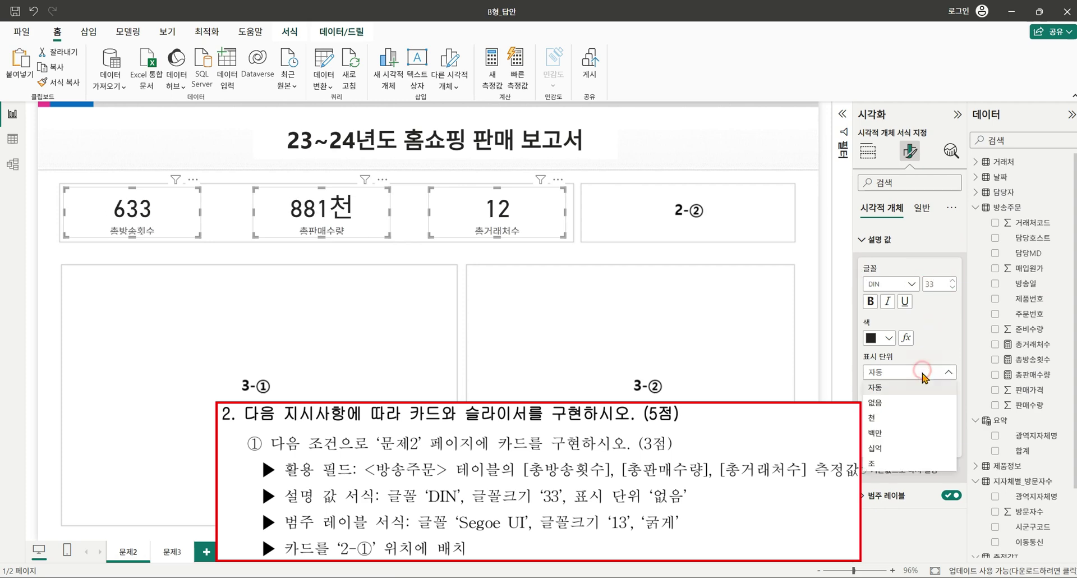
left_click(904, 402)
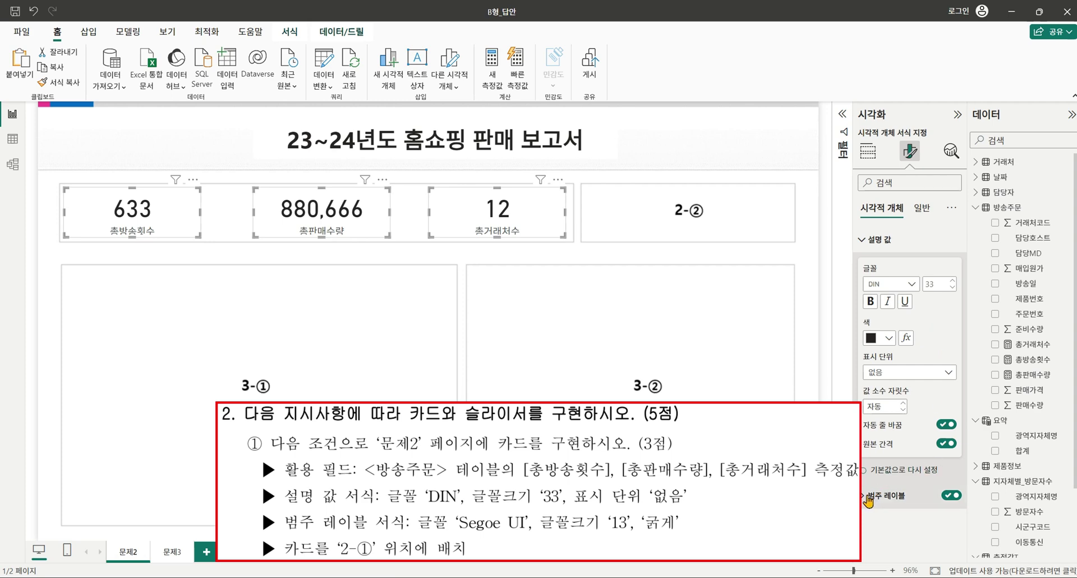
Raise the cards' category label font size to 13.
left_click(920, 495)
scroll(920, 391, "down", 1)
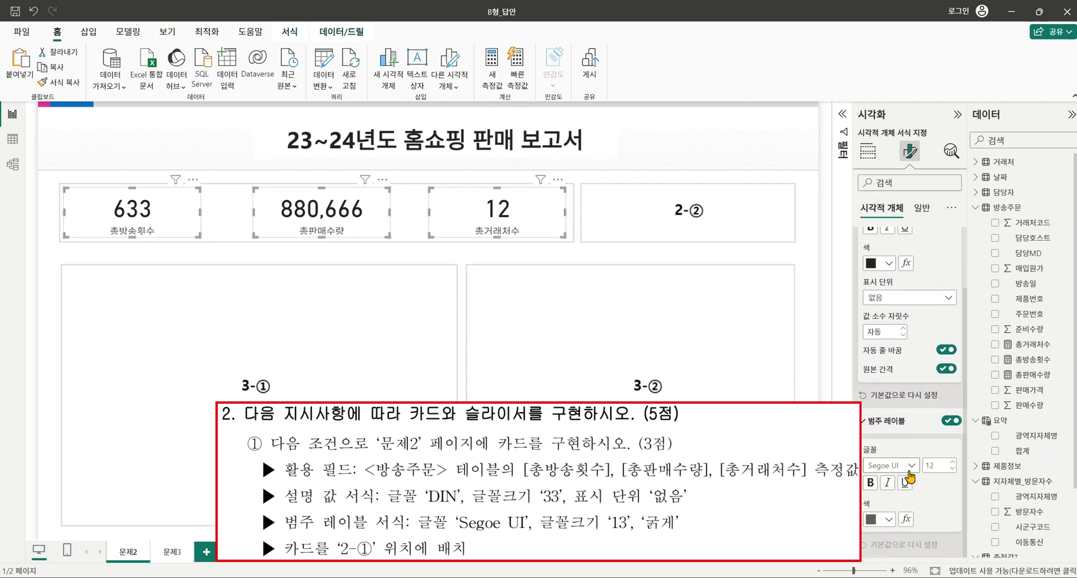
left_click(952, 462)
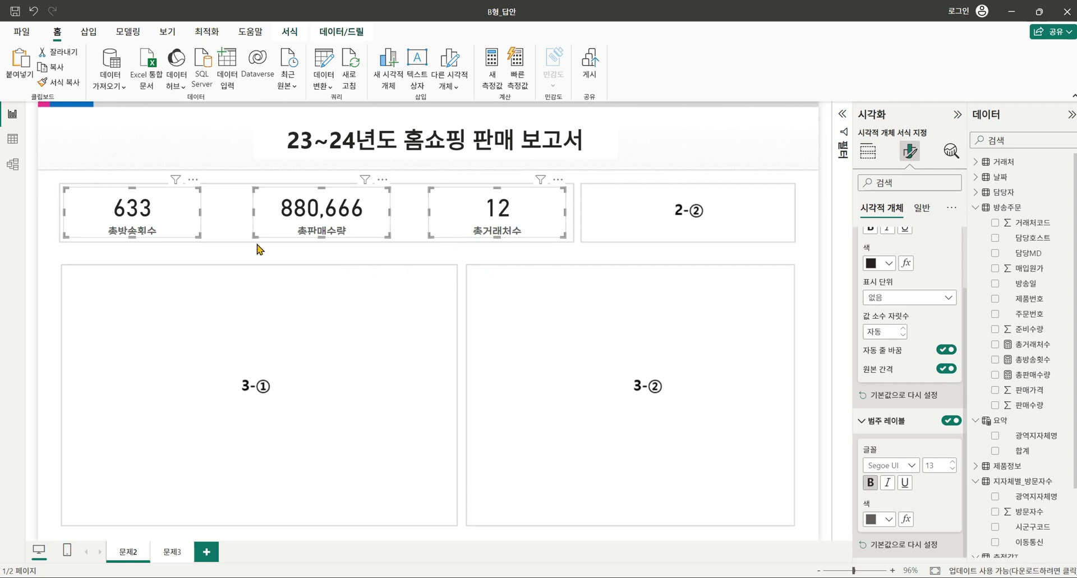
Increase the three cards' height to 91 and raise their vertical position to 137.
scroll(916, 244, "up", 2)
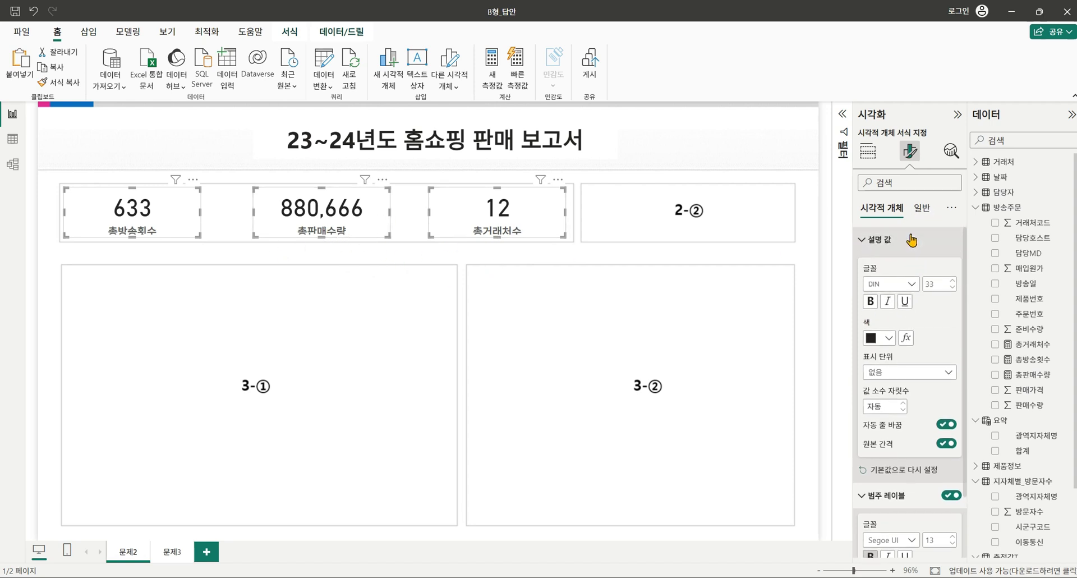
left_click(920, 212)
left_click(864, 239)
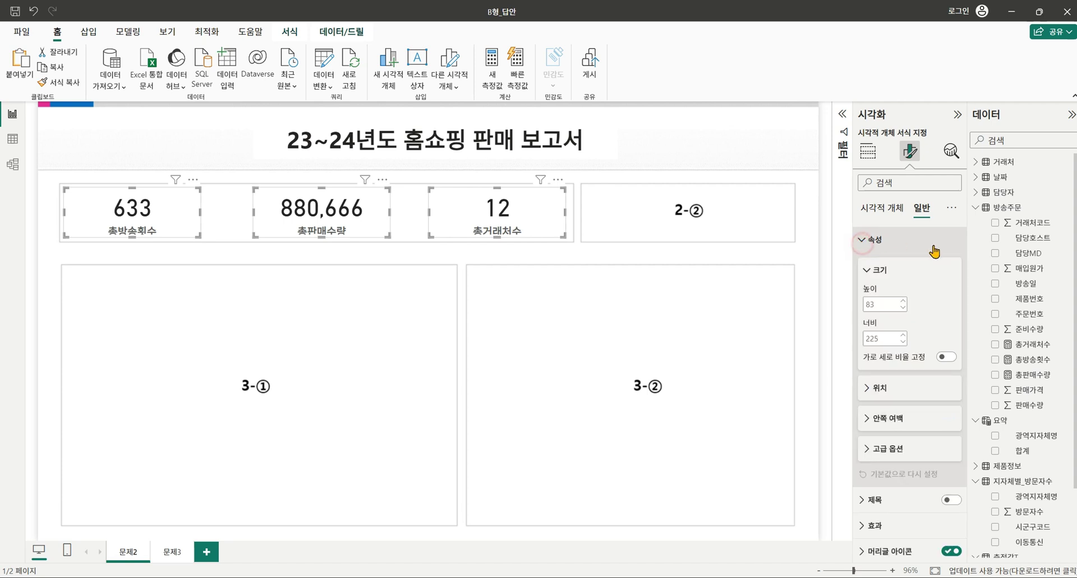
left_click(904, 302)
left_click(904, 301)
left_click(904, 301)
left_click(903, 301)
left_click(904, 301)
left_click(904, 302)
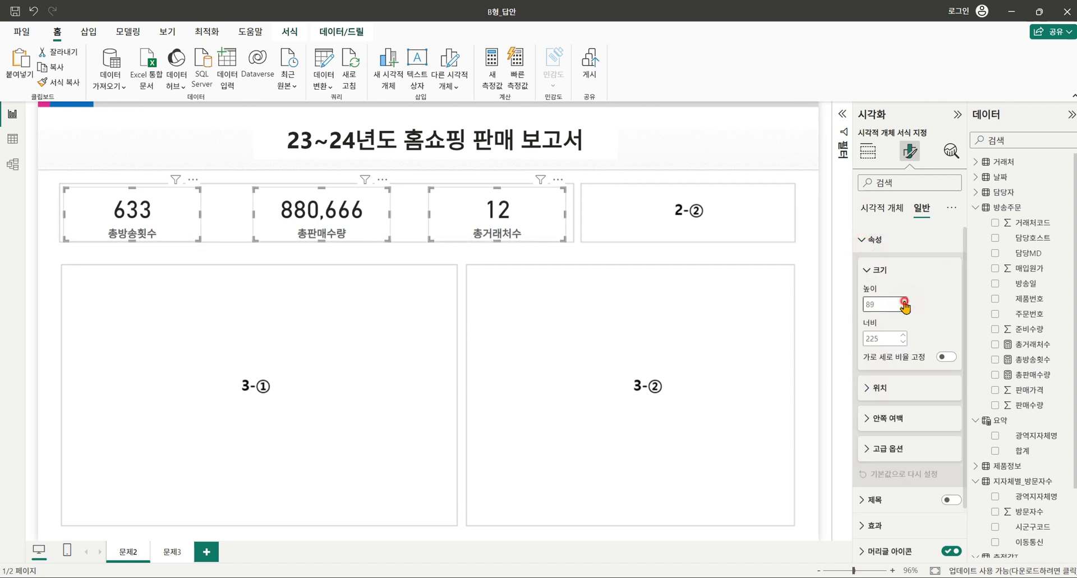
left_click(904, 302)
left_click(903, 301)
left_click(868, 387)
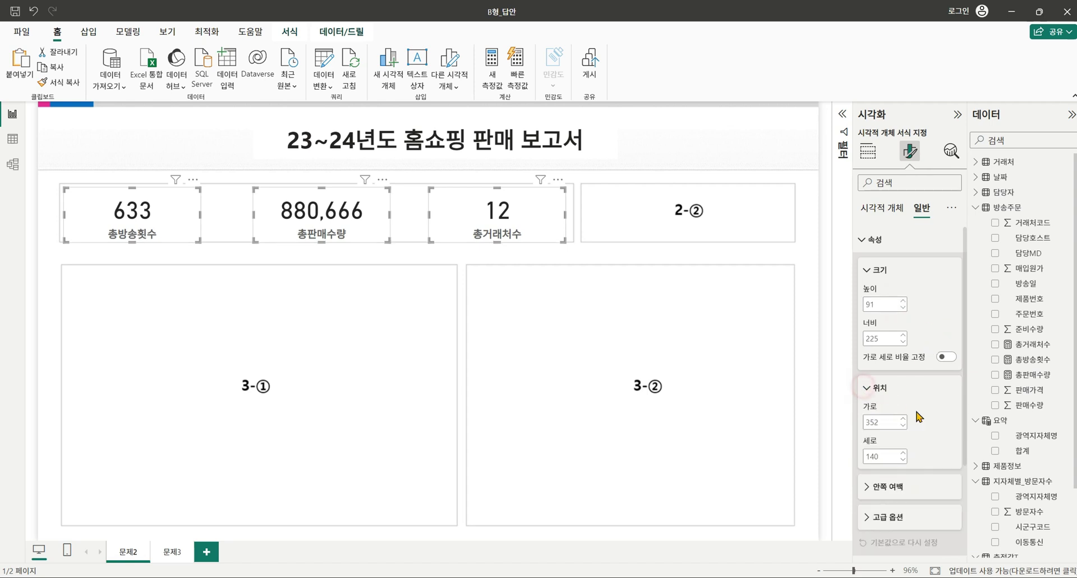
left_click(904, 460)
left_click(903, 460)
left_click(903, 460)
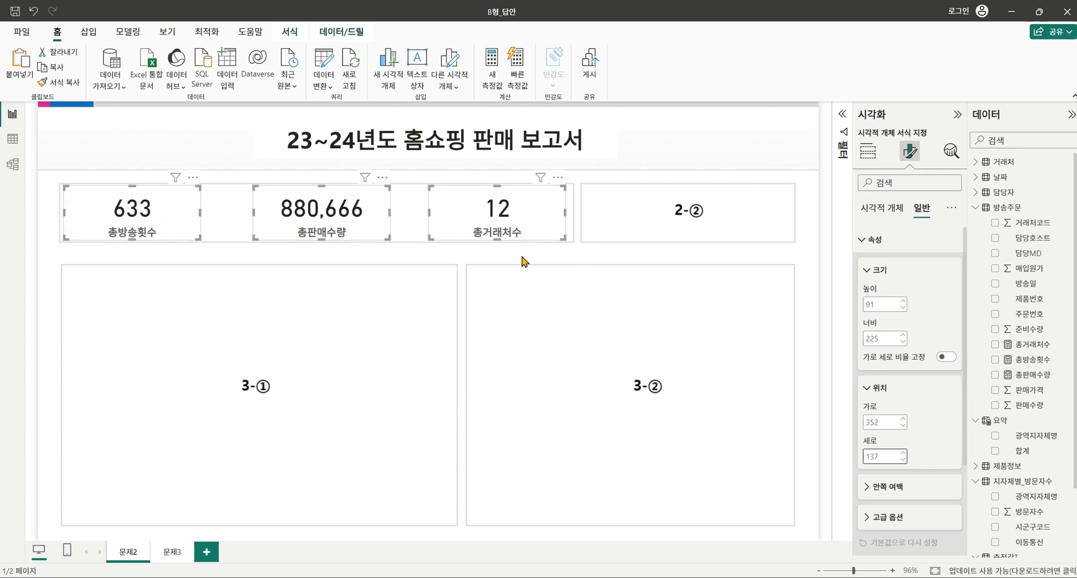
left_click(349, 321)
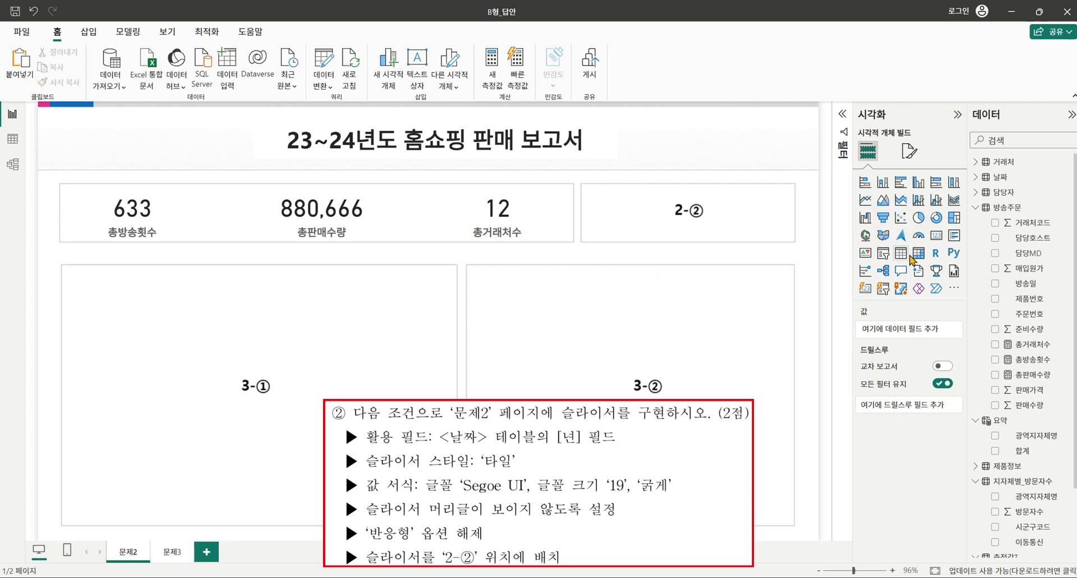
Add a slicer in the 2-② box bound to the 날짜 table's 년 field.
left_click(883, 253)
left_click_drag(191, 368, 791, 244)
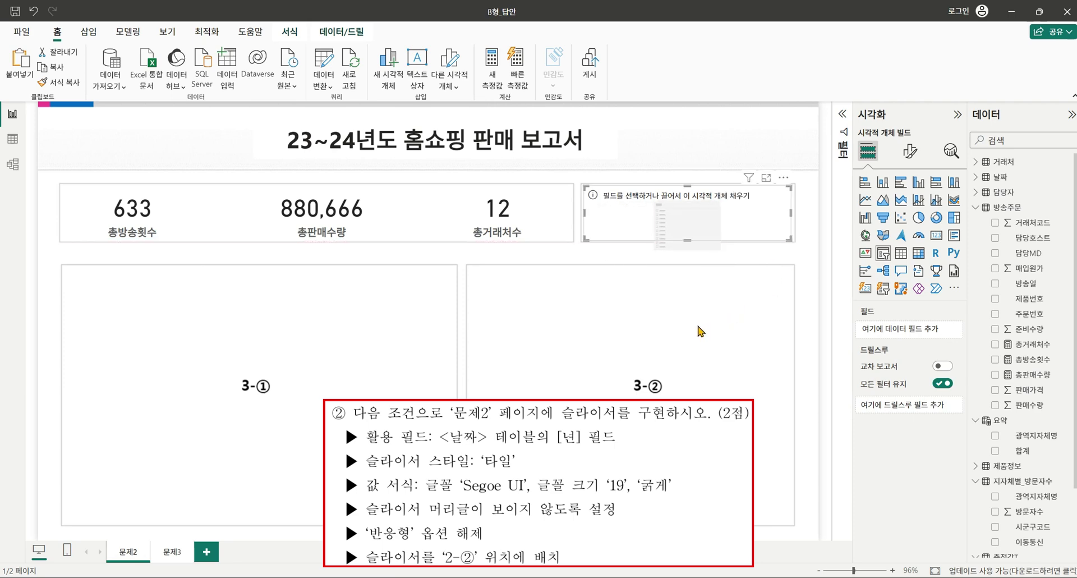
left_click(982, 175)
left_click(983, 177)
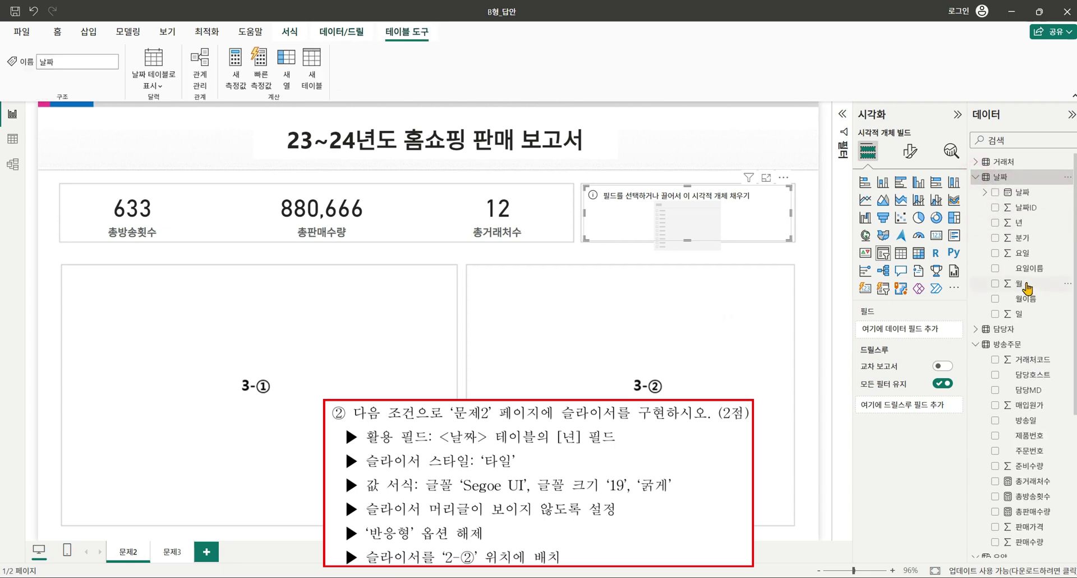
left_click(995, 223)
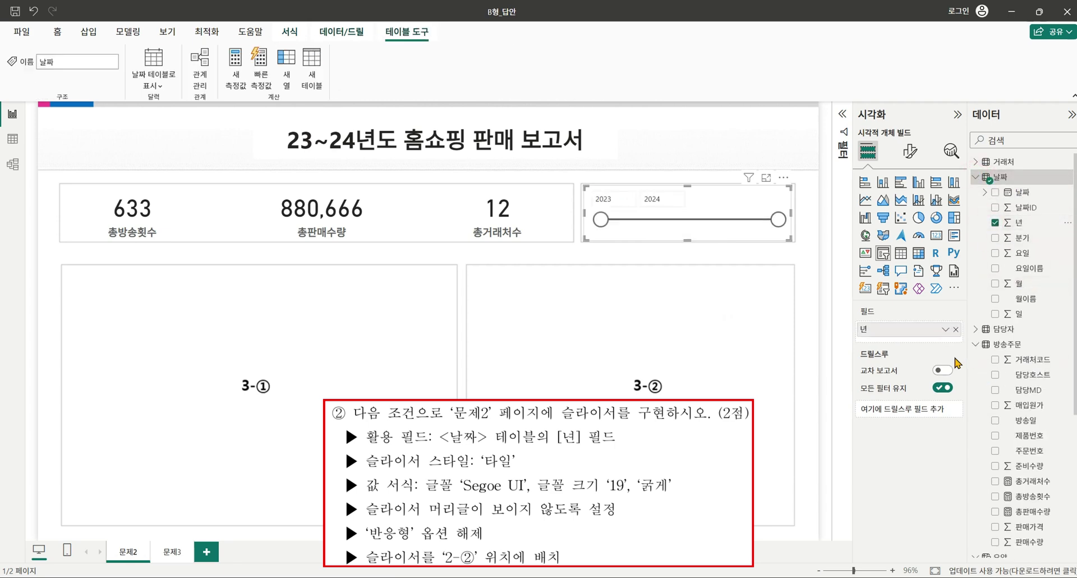
Switch the year slicer to the 타일 style.
left_click(910, 150)
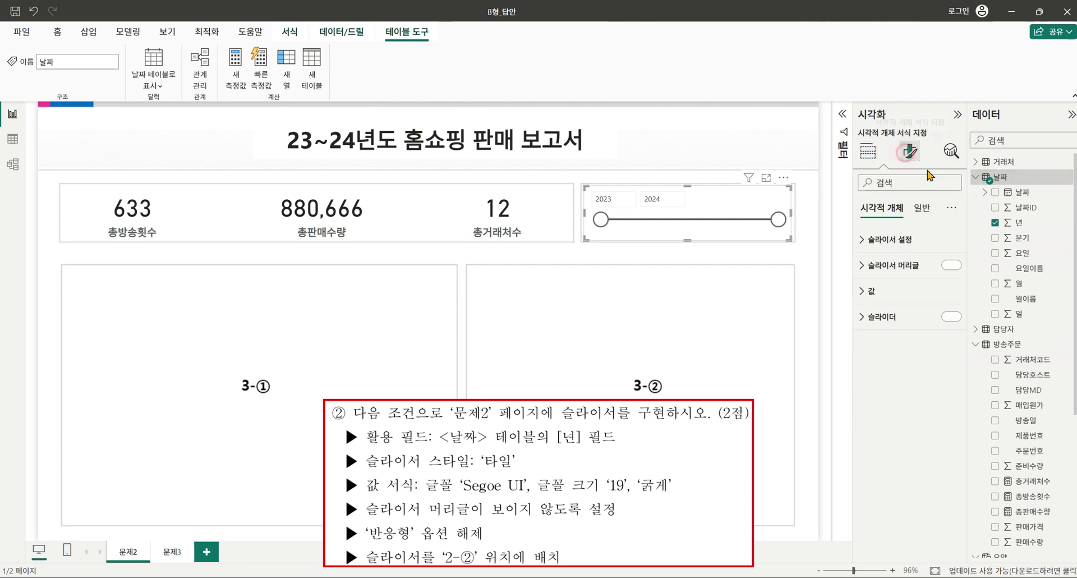
left_click(889, 241)
left_click(883, 303)
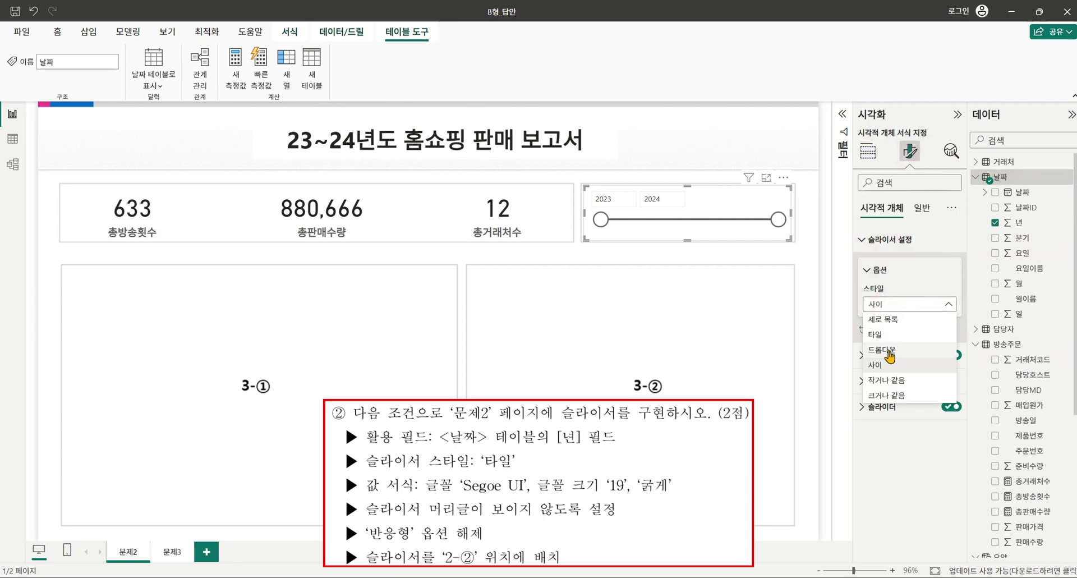
left_click(886, 336)
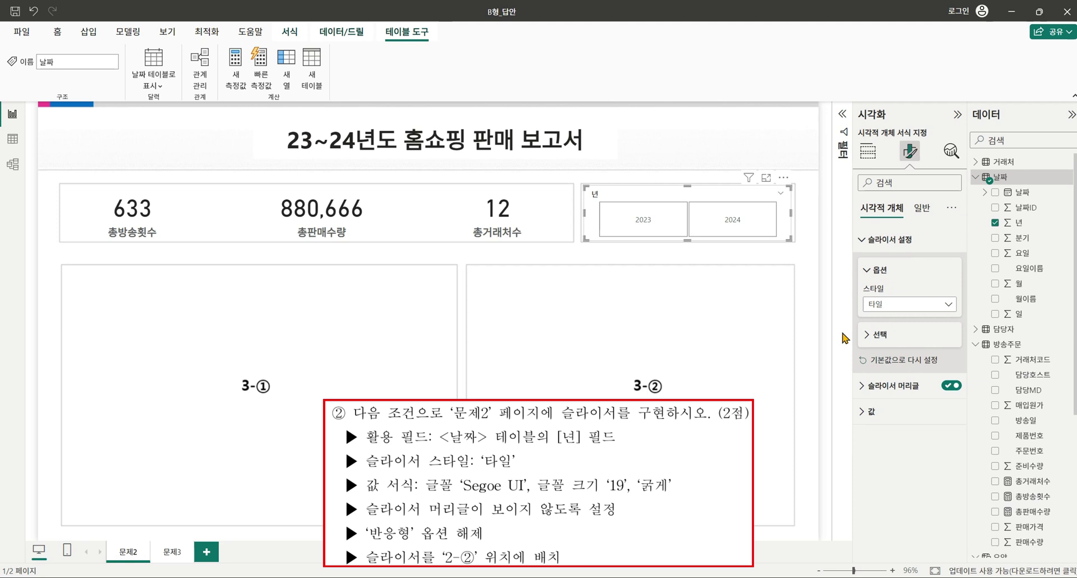
Make the slicer's year values size 19 bold and hide the slicer header.
left_click(868, 411)
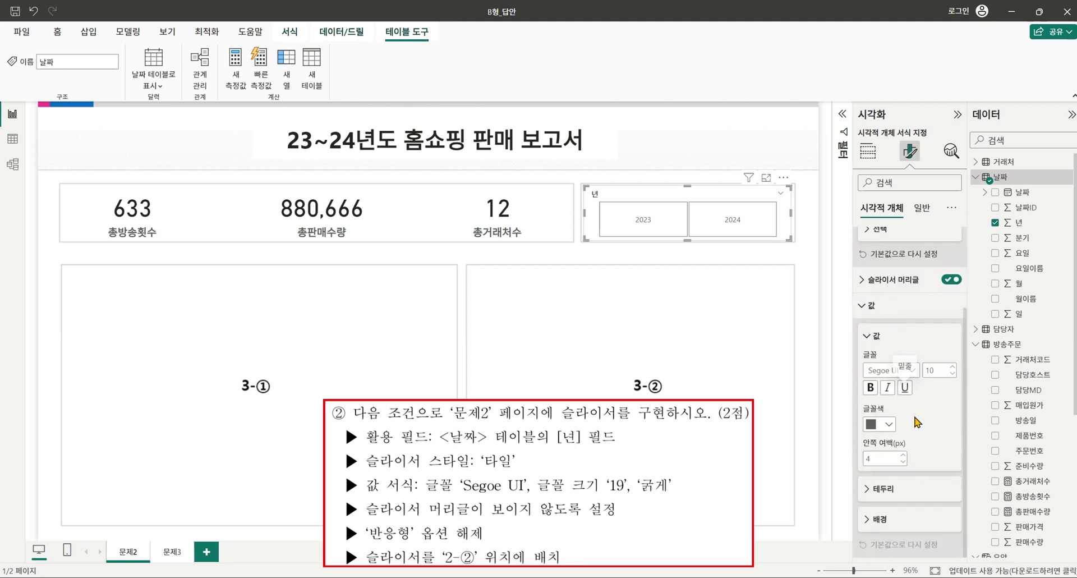
double_click(937, 369)
type("1")
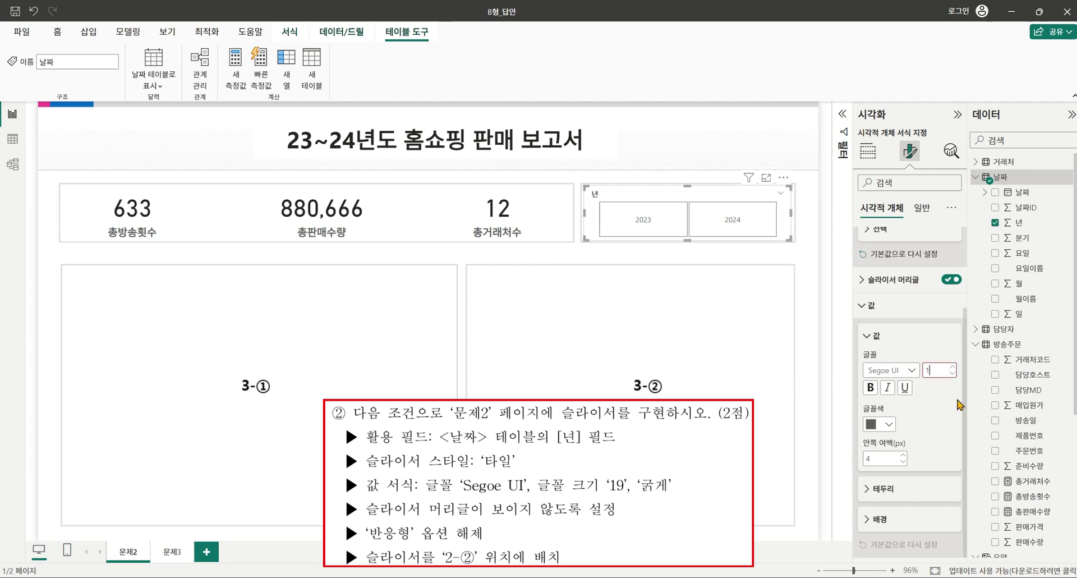
type("9")
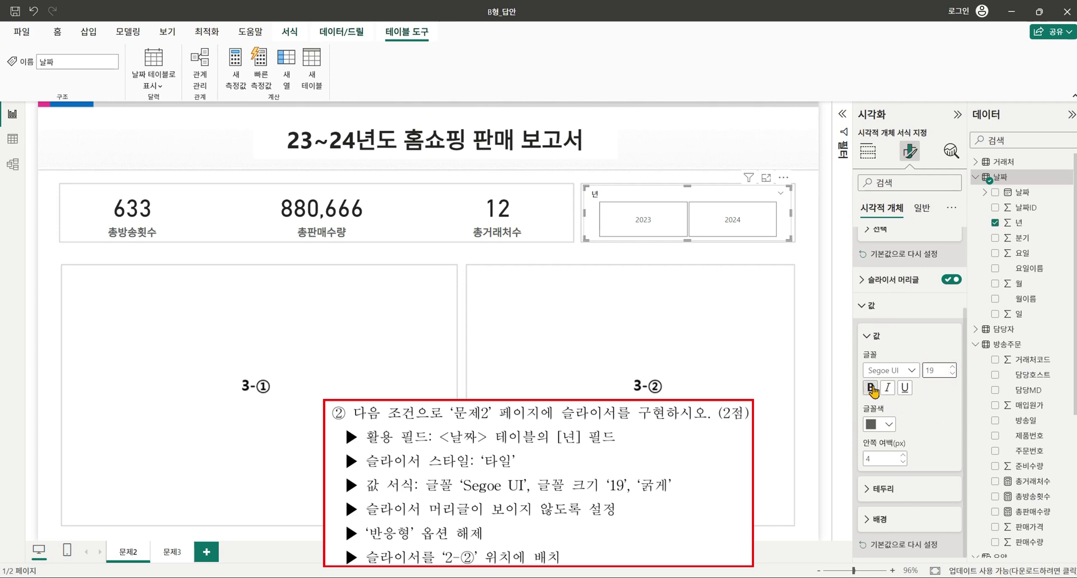
left_click(870, 387)
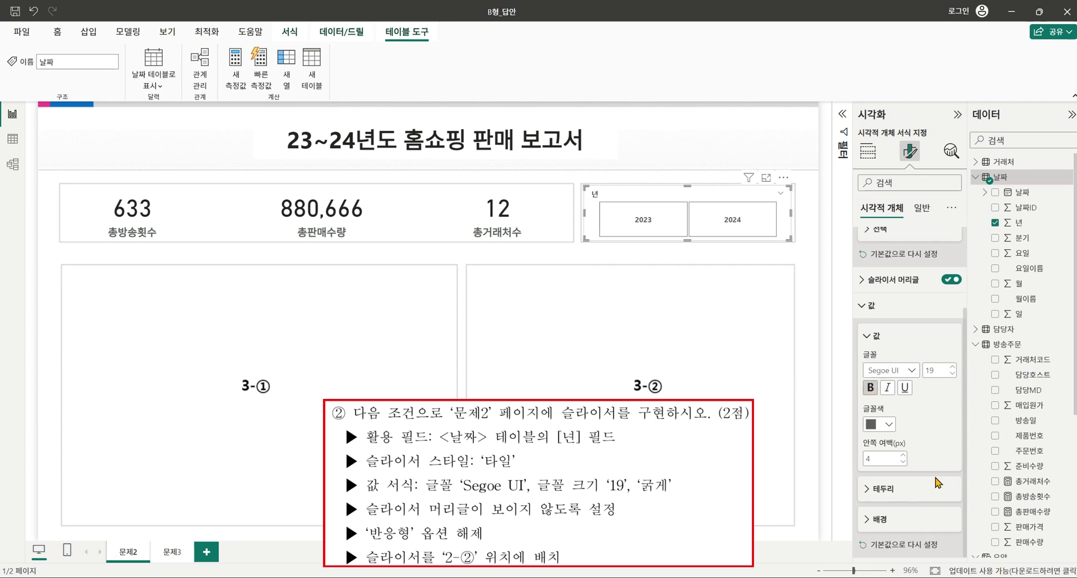
scroll(944, 363, "up", 2)
left_click(950, 386)
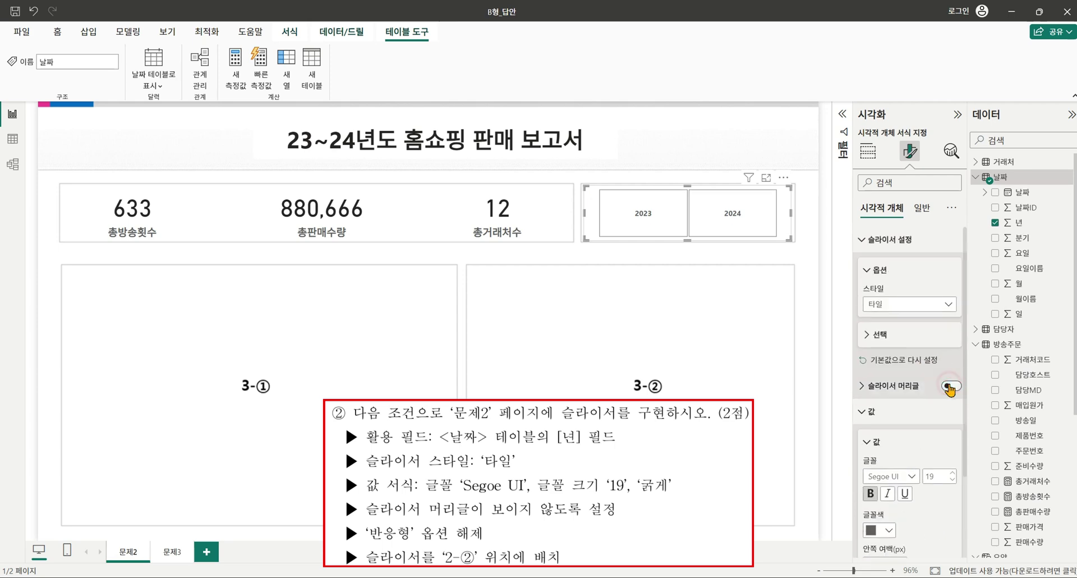
Turn off Responsive in the year slicer's General advanced options.
left_click(922, 209)
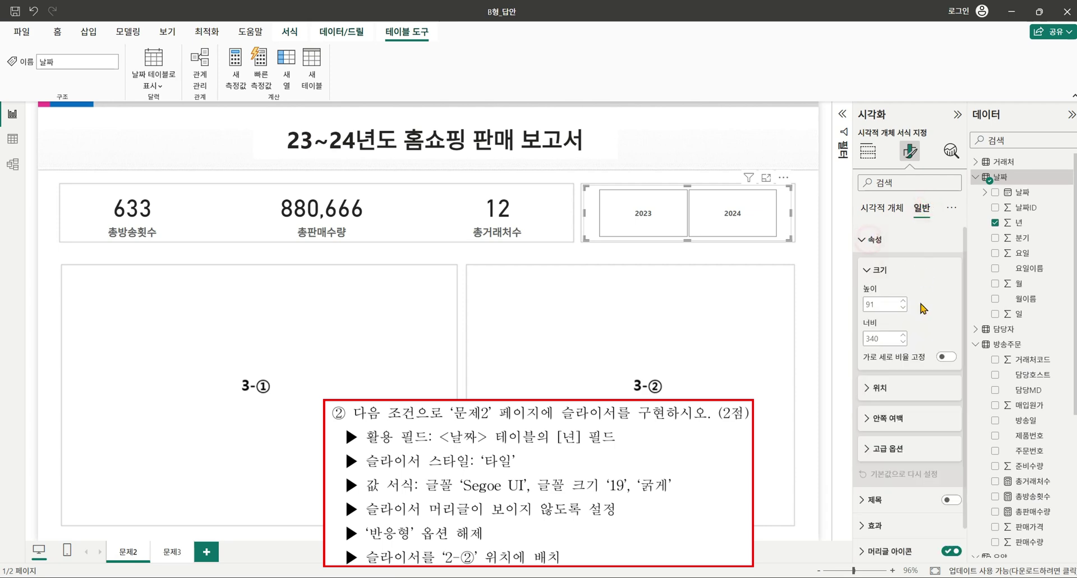
left_click(896, 446)
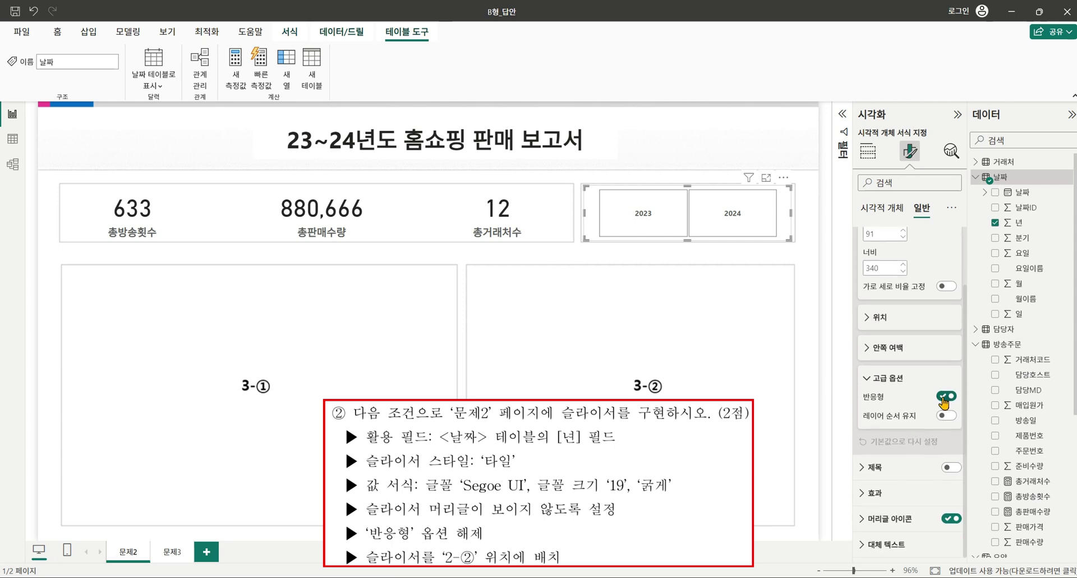
left_click(944, 396)
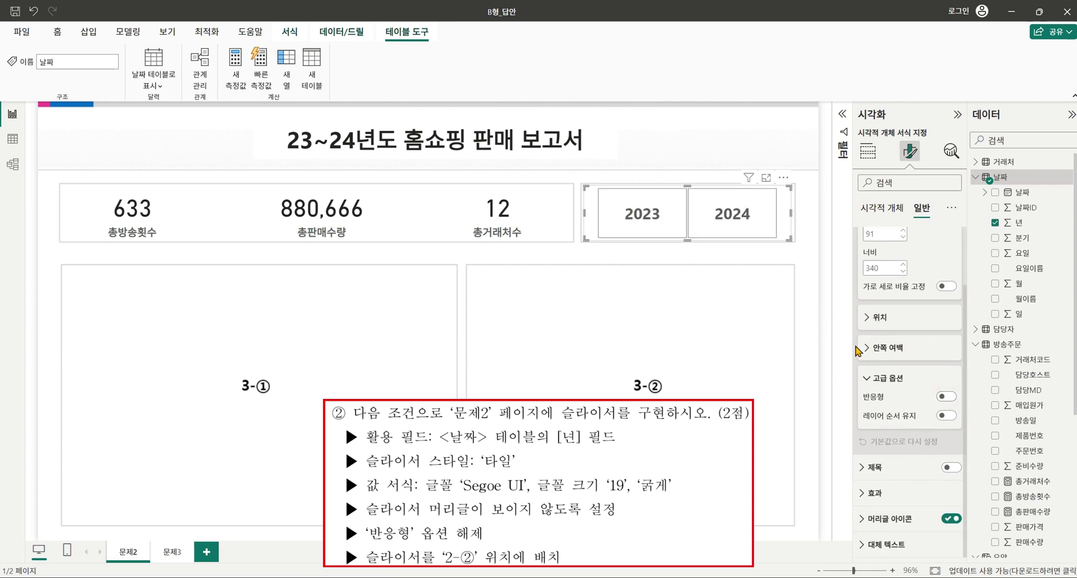
Test the slicer by selecting the 2023 and 2024 tiles, then clear the year filter.
left_click(688, 282)
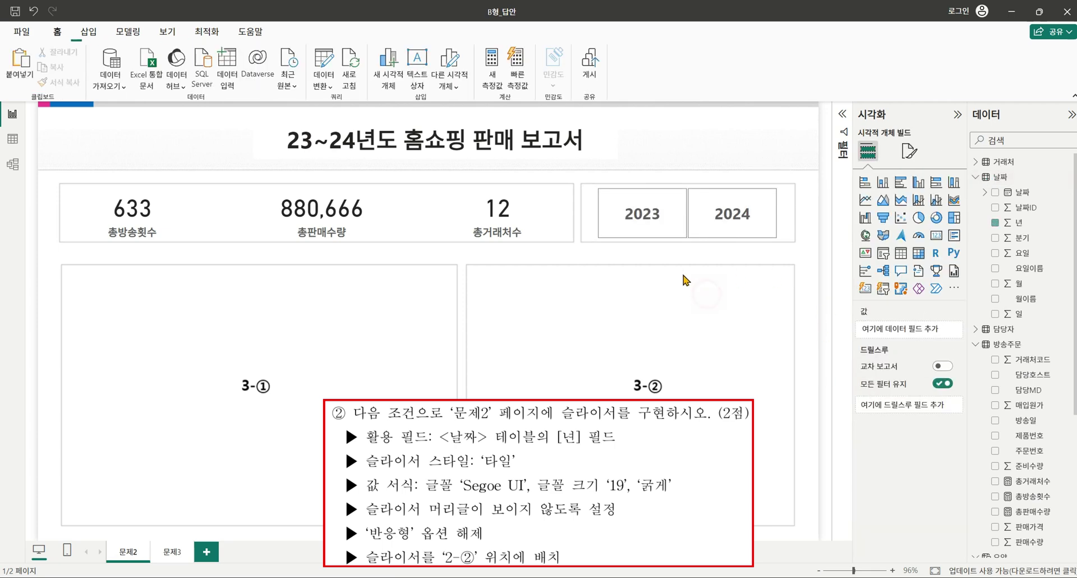
left_click(671, 212)
left_click(761, 219)
left_click(732, 226)
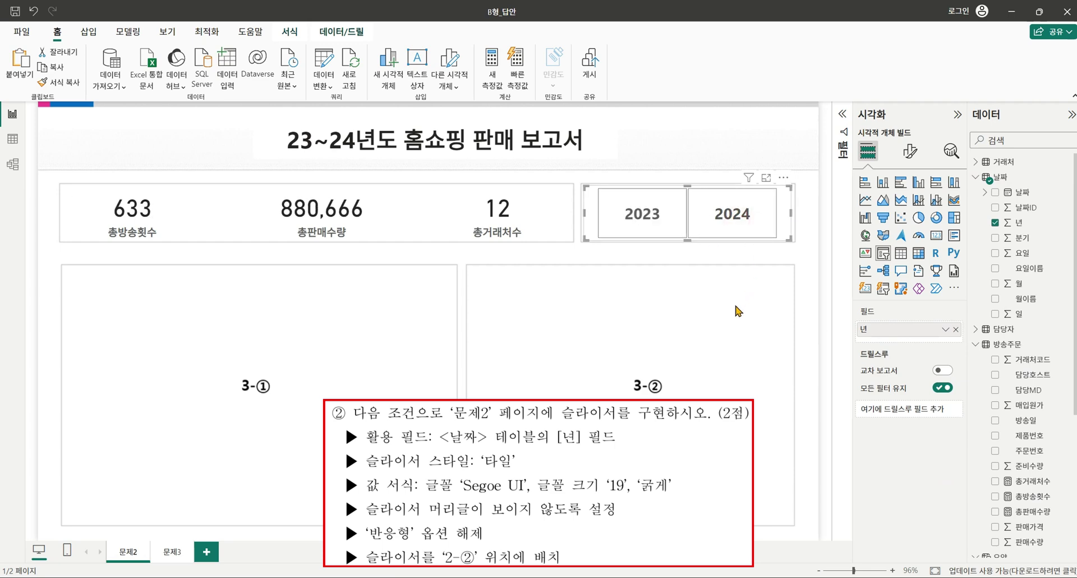
left_click(734, 327)
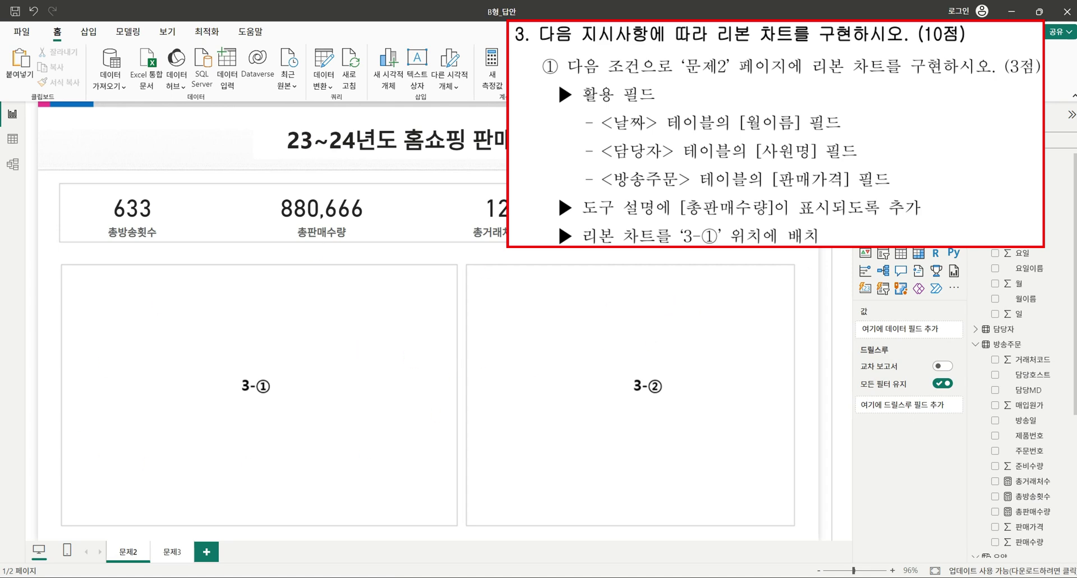
Place a ribbon chart in the 3-① area with 월이름 on the X-axis and 사원명 as legend.
left_click(953, 201)
left_click_drag(171, 368, 453, 520)
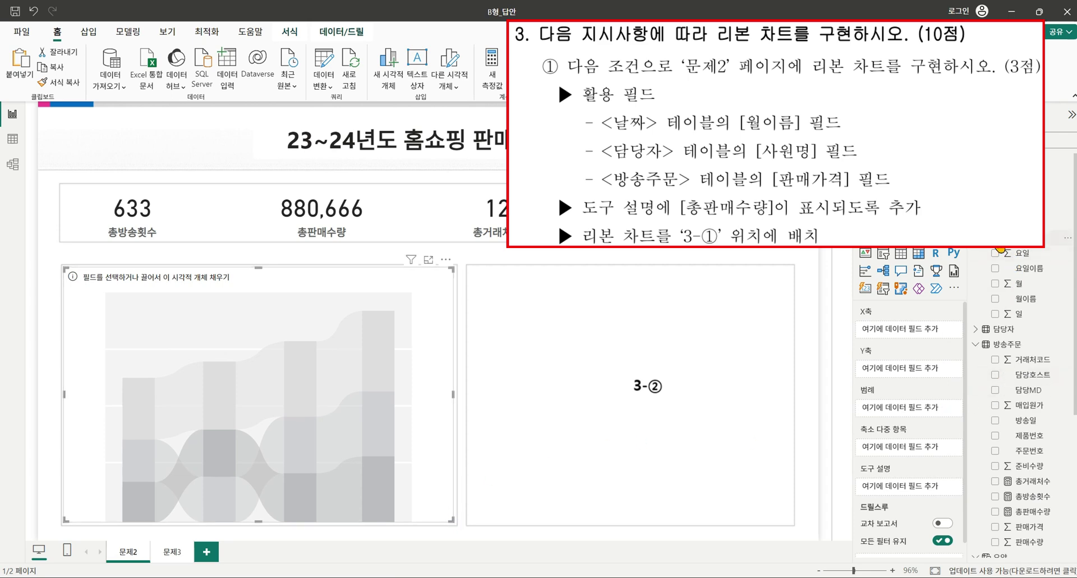
left_click(996, 299)
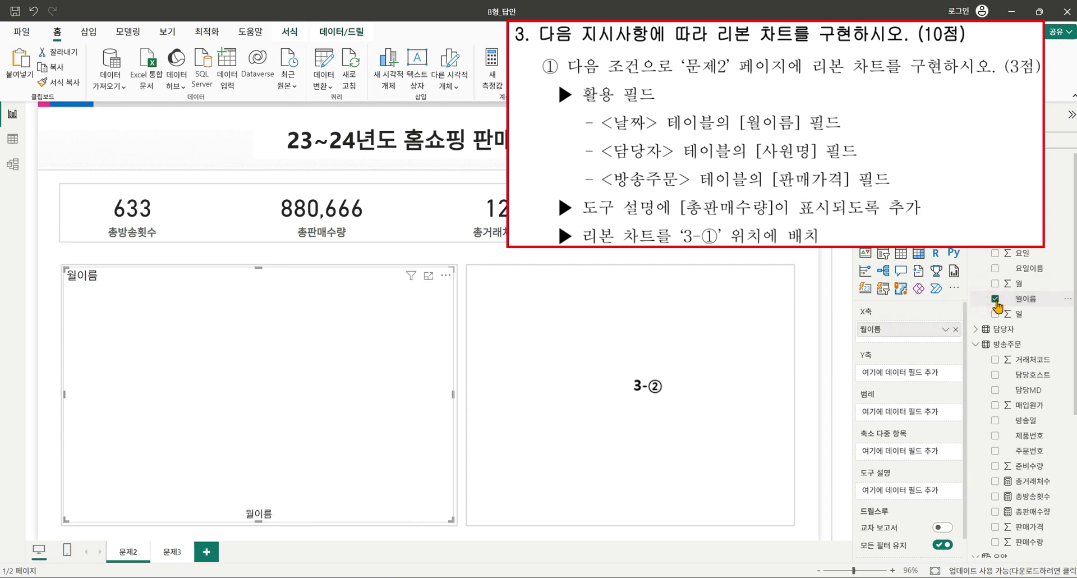
left_click(992, 326)
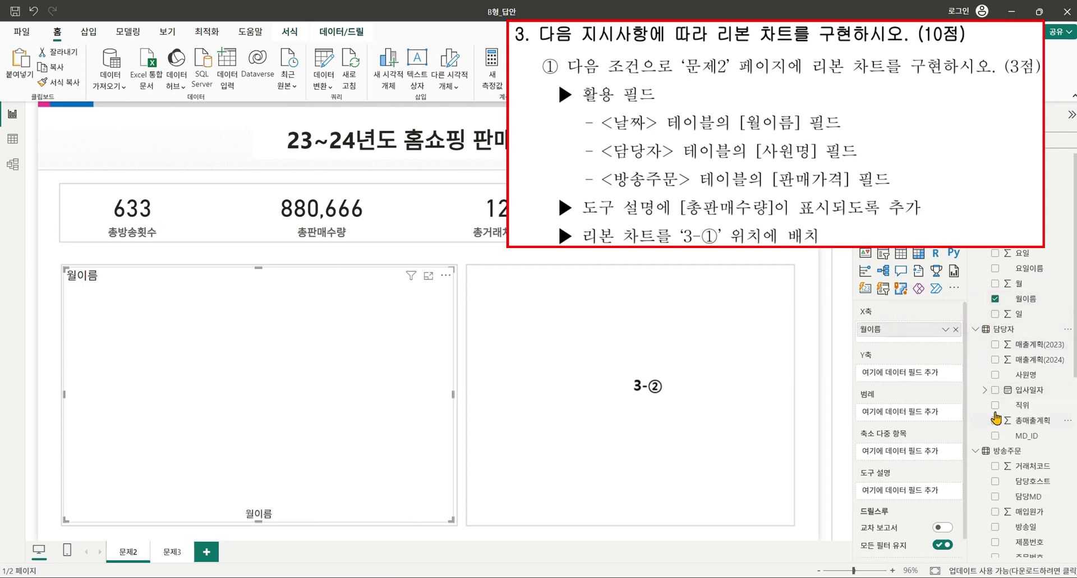
left_click(996, 373)
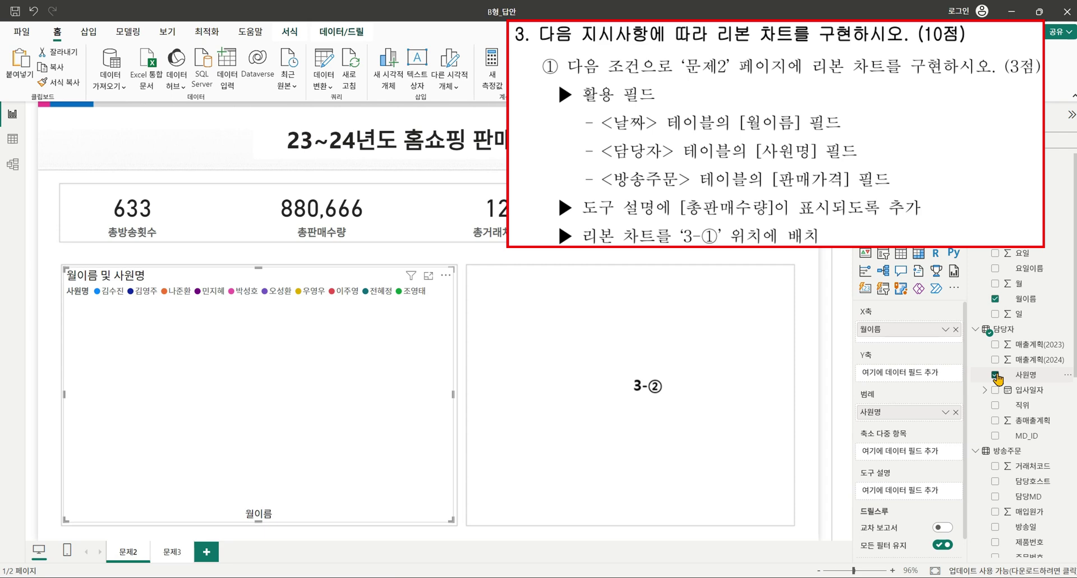
Plot 판매가격 on the Y-axis and add 총판매수량 to the chart's tooltips.
scroll(993, 358, "down", 5)
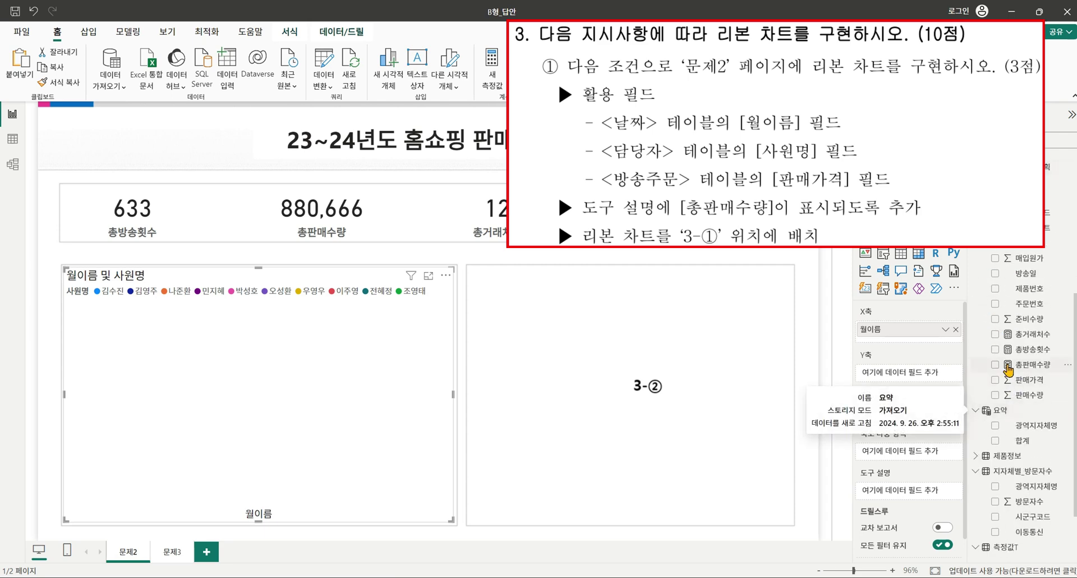
left_click(995, 380)
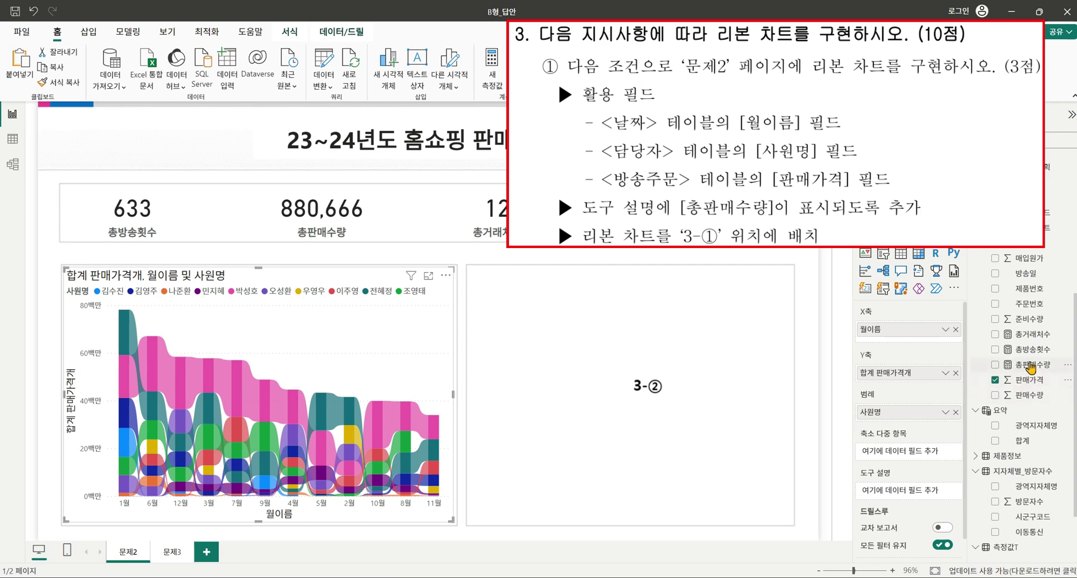
left_click_drag(1031, 366, 910, 492)
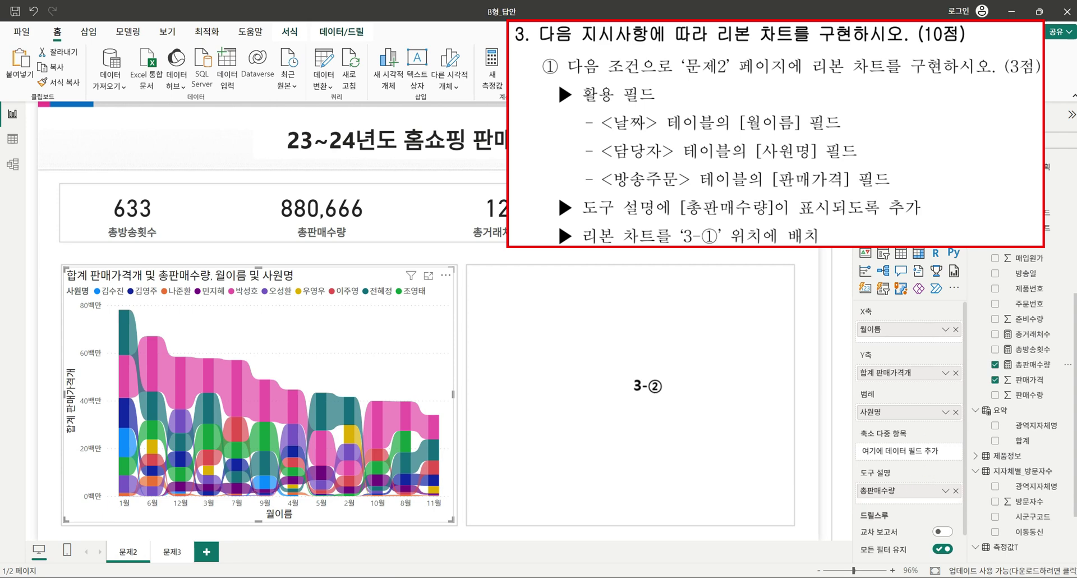
left_click(896, 162)
Replace the ribbon chart's title text with '담당MD(Top3) 매출실적'.
left_click(920, 210)
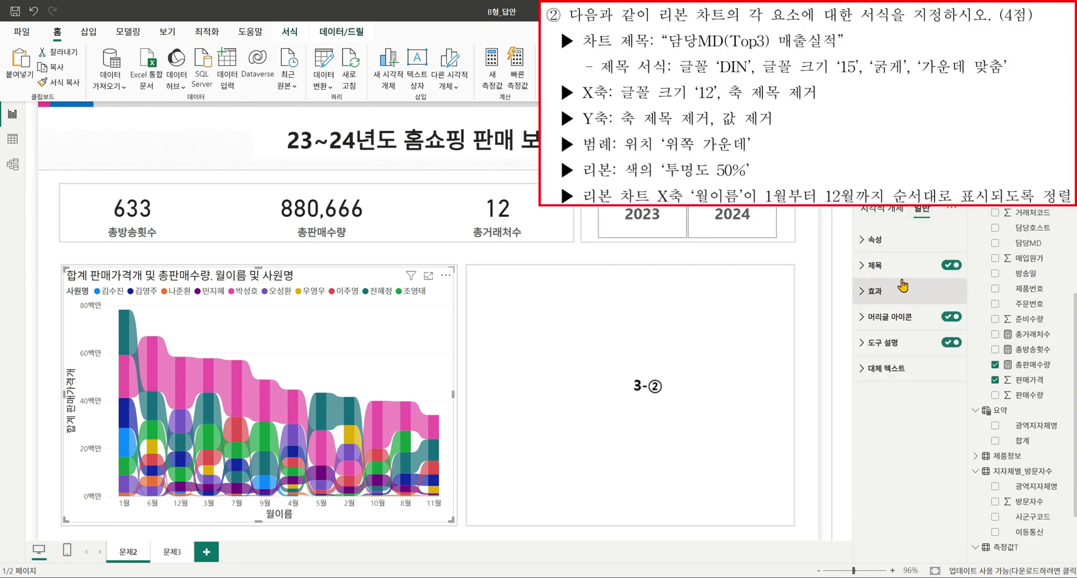
left_click(875, 265)
left_click(893, 333)
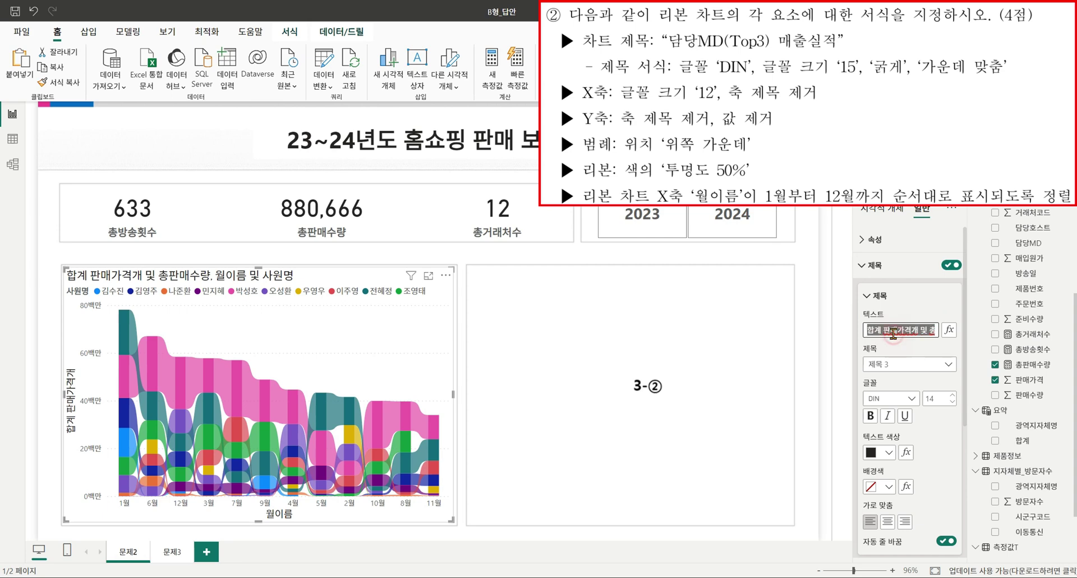
type("ㄷ")
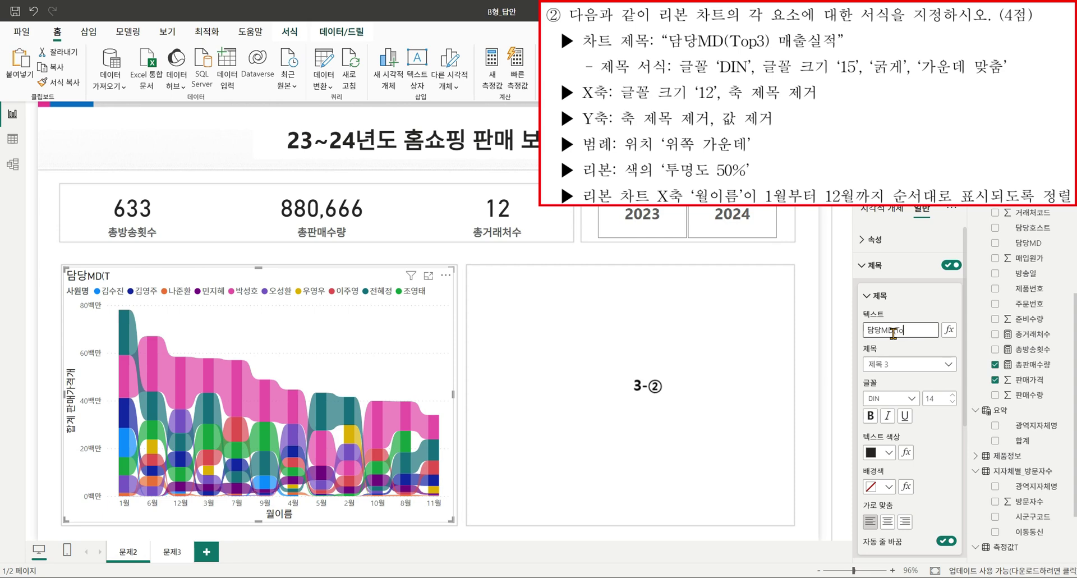
type("당MD(Top3) 매출실적")
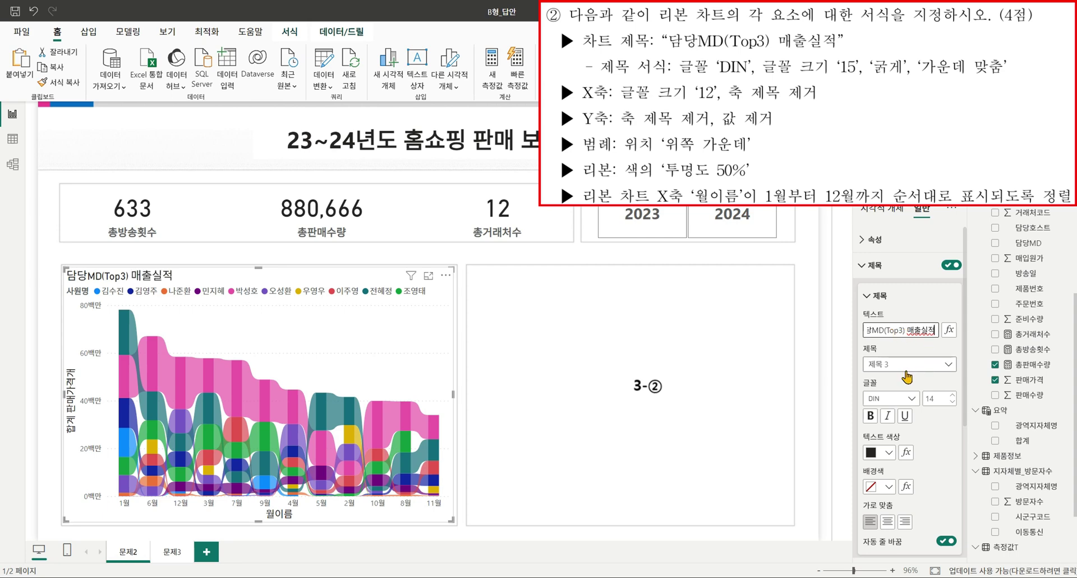
Make the chart title font size 15, bold and centre-aligned.
left_click(945, 398)
scroll(945, 398, "down", 1)
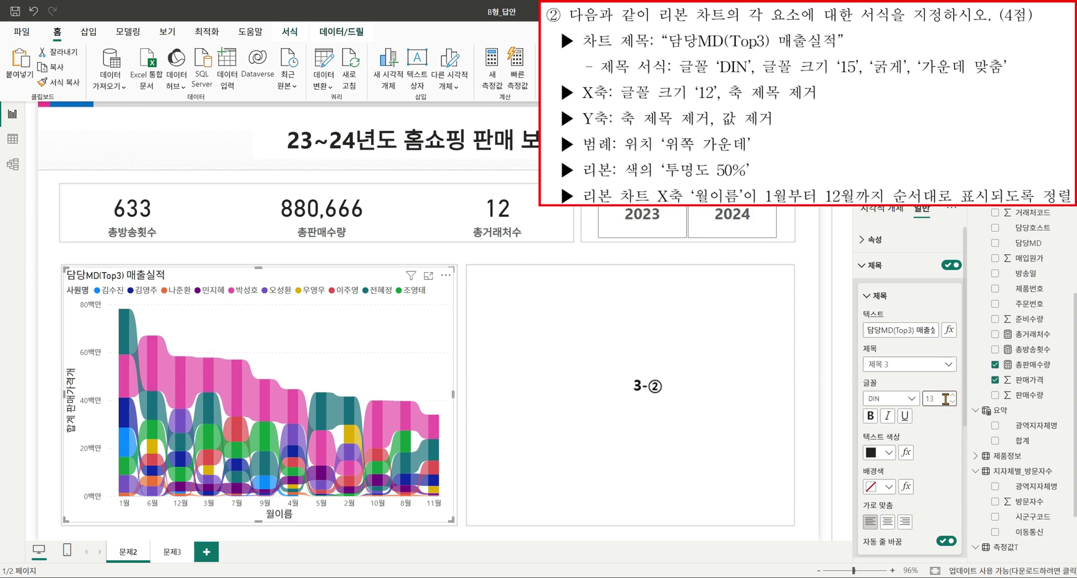
type("5")
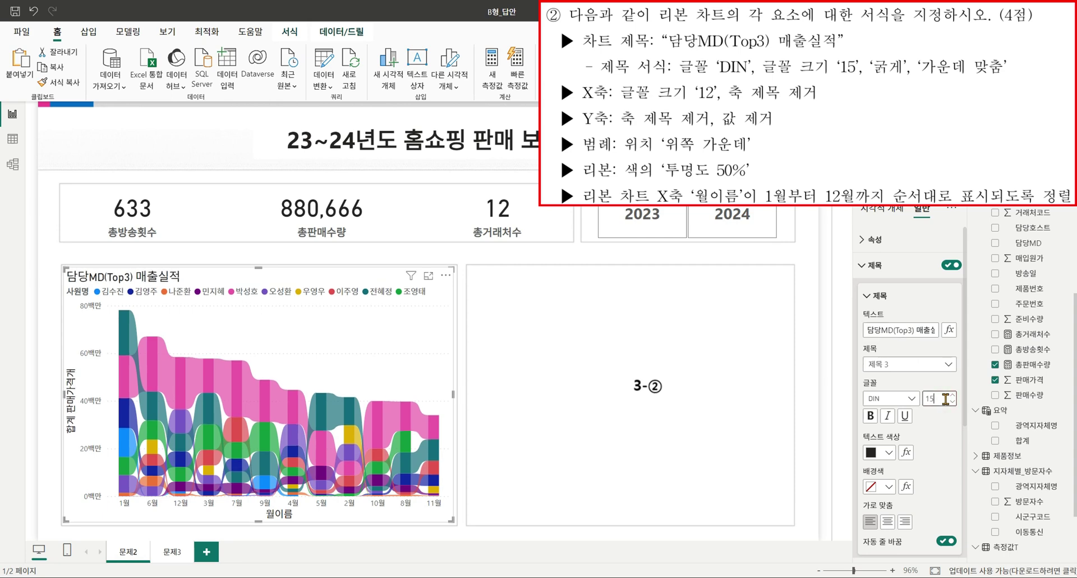
left_click(870, 416)
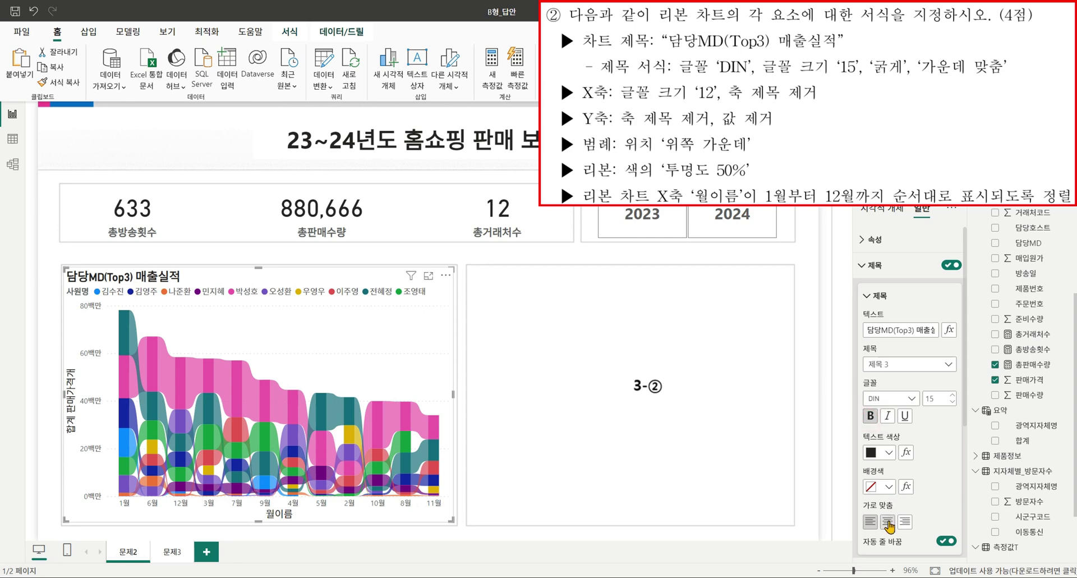
left_click(887, 521)
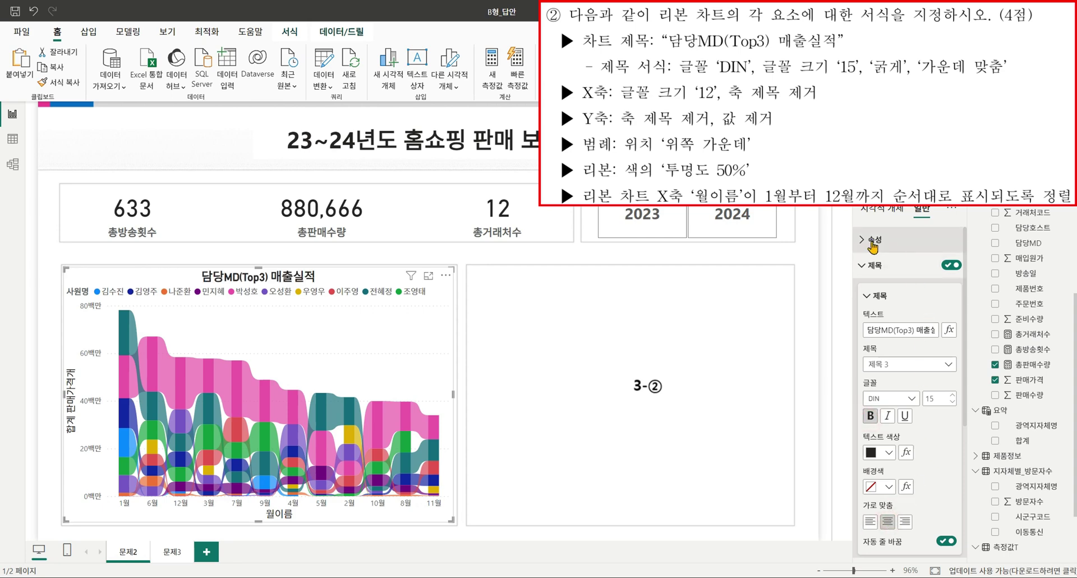
left_click(890, 211)
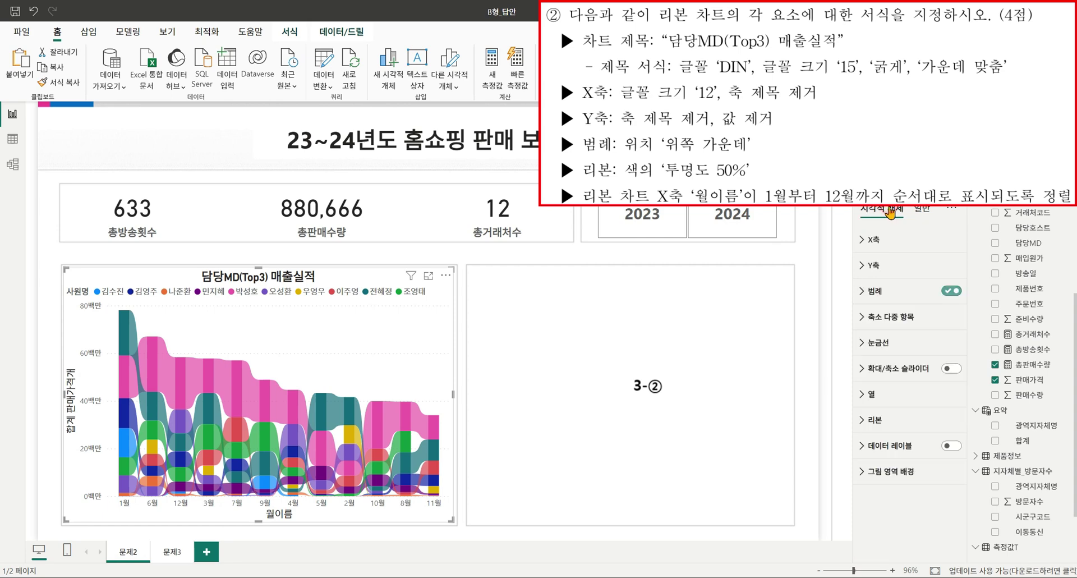
Switch off the X-axis title and set the month label font size to 12, fixing a mistyped value.
left_click(867, 241)
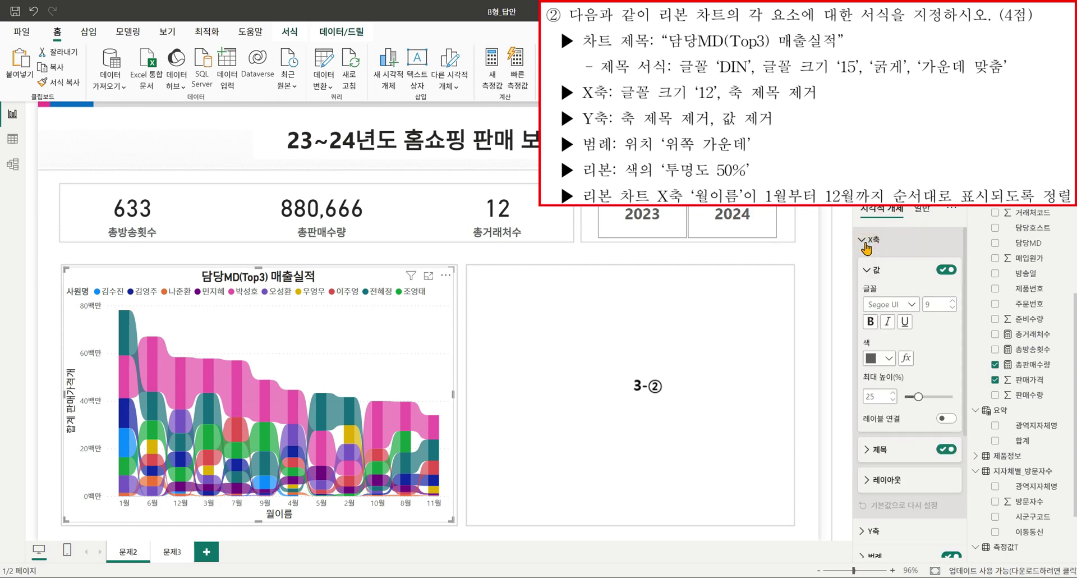
left_click(945, 449)
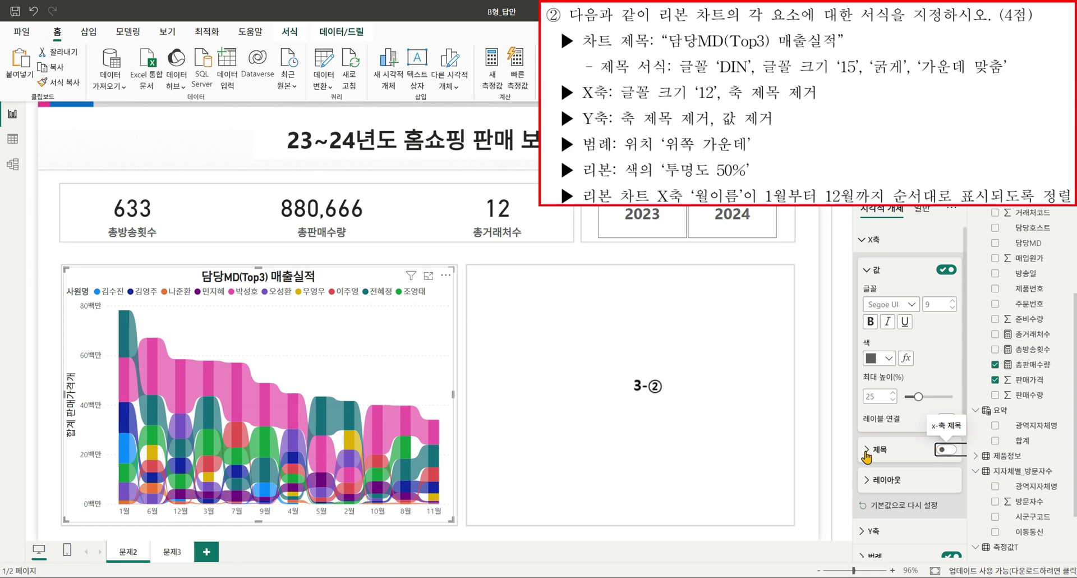
left_click(949, 303)
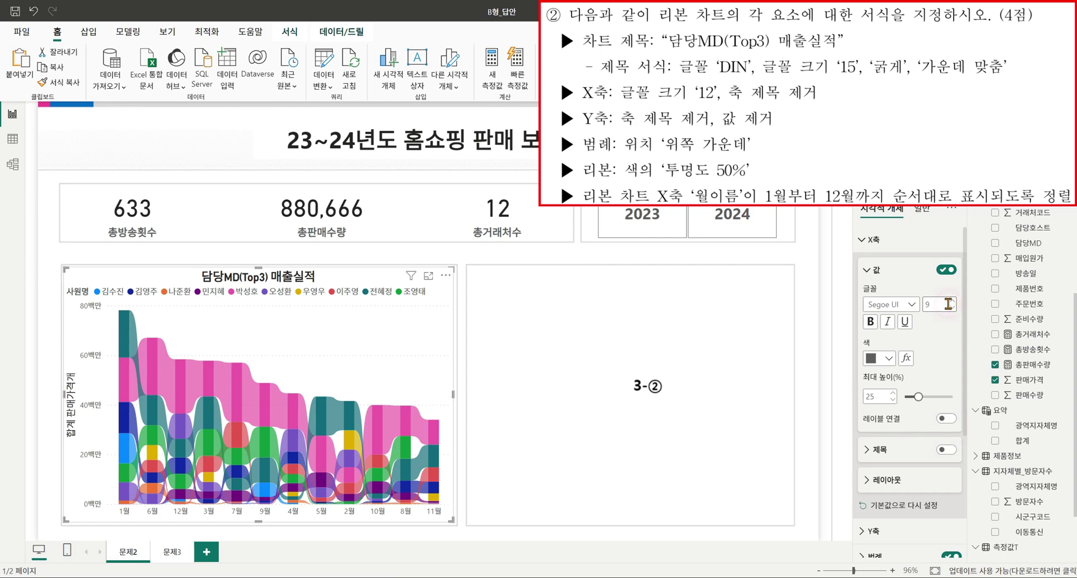
type("12")
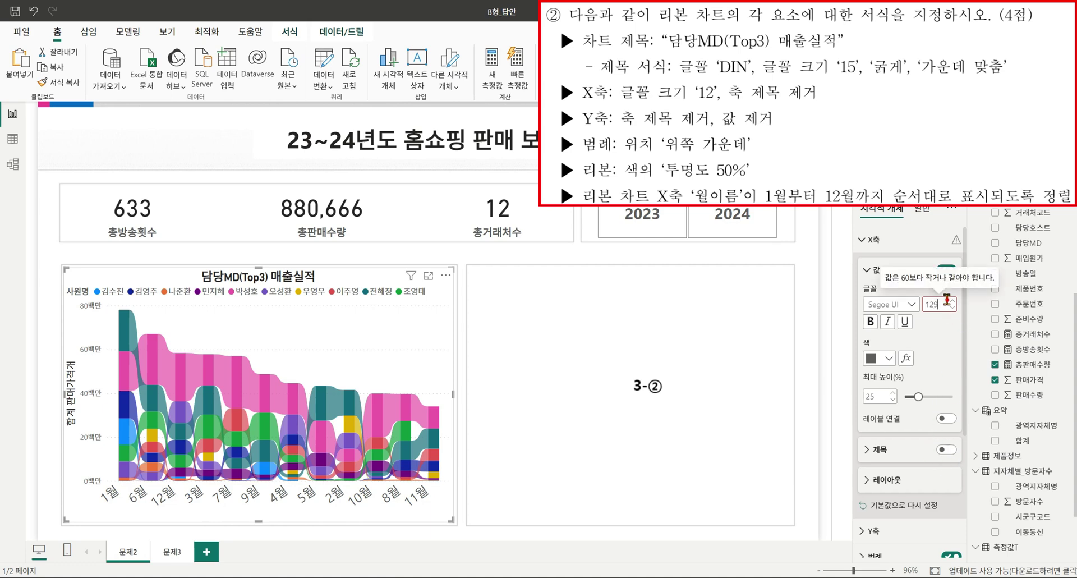
left_click(947, 302)
key("BackSpace")
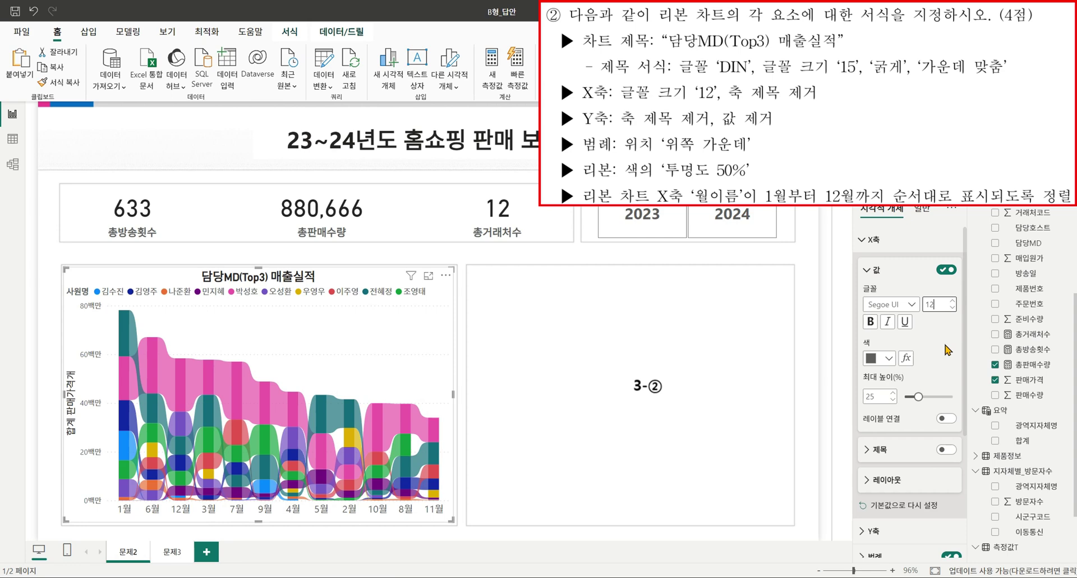
left_click(870, 240)
Turn off the ribbon chart's Y-axis values and Y-axis title.
left_click(866, 267)
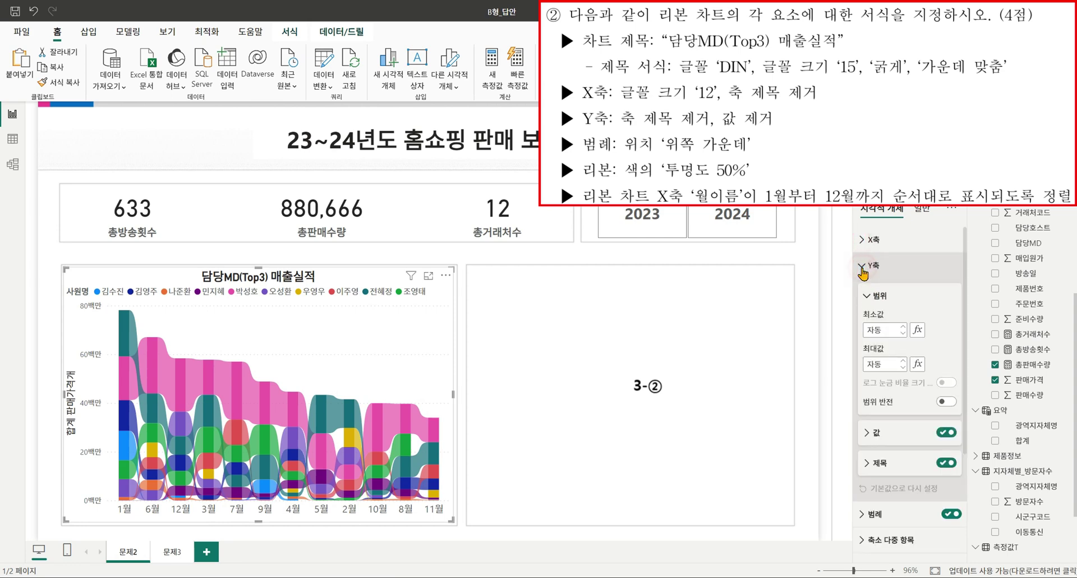
left_click(946, 432)
left_click(946, 463)
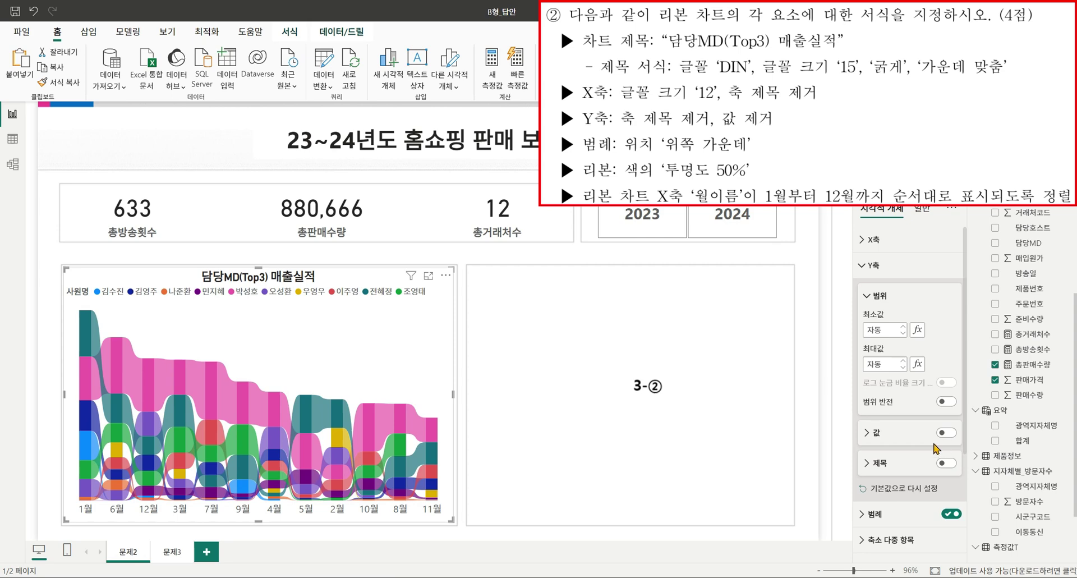
Set the legend position to Top center.
scroll(934, 446, "down", 3)
left_click(867, 387)
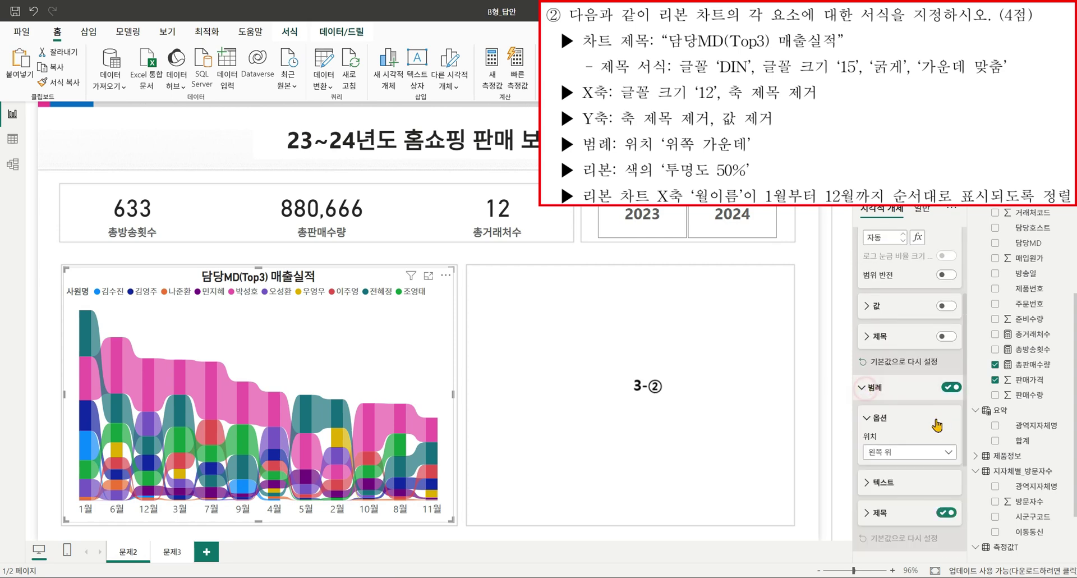
left_click(923, 455)
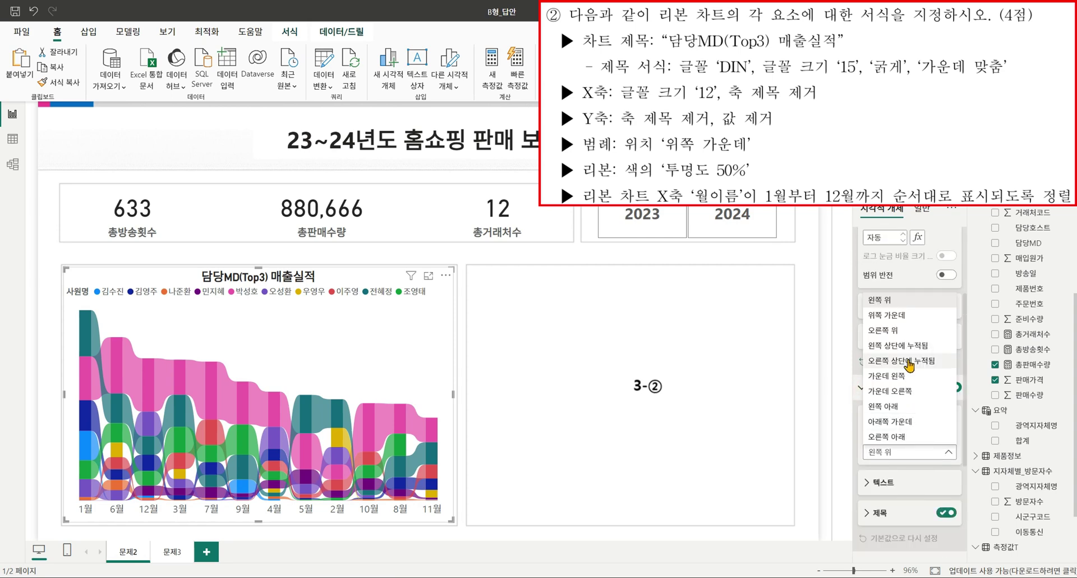
left_click(909, 322)
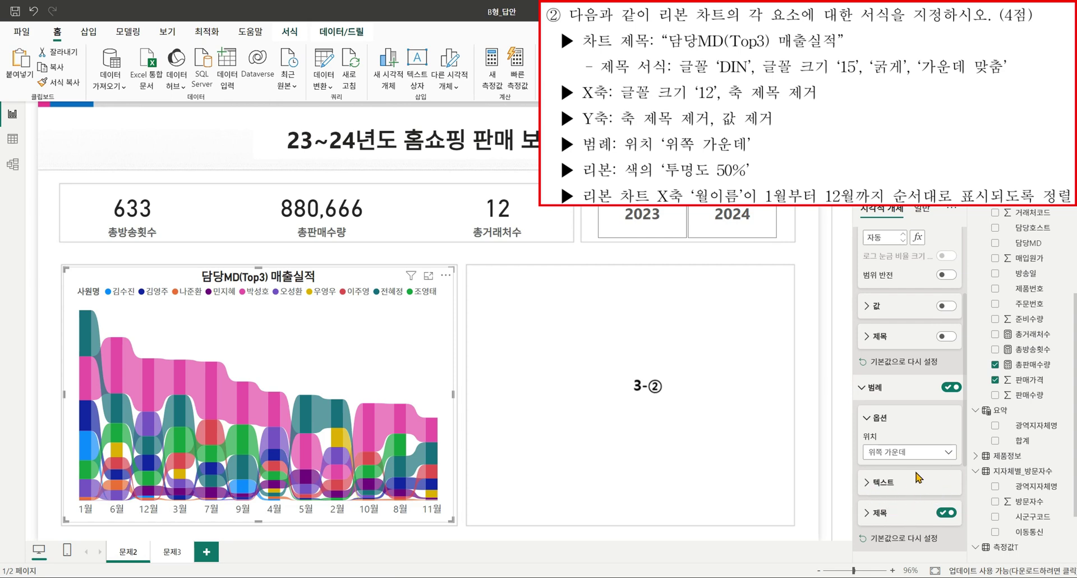
Change the ribbon colour transparency from 30 to 50%.
scroll(917, 482, "down", 4)
left_click(875, 493)
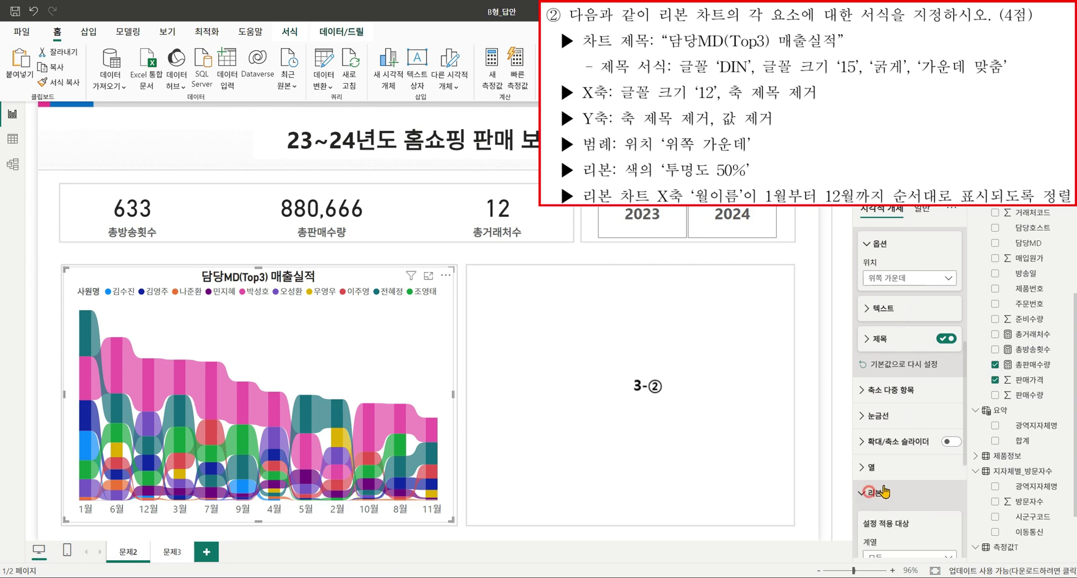
scroll(903, 449, "down", 5)
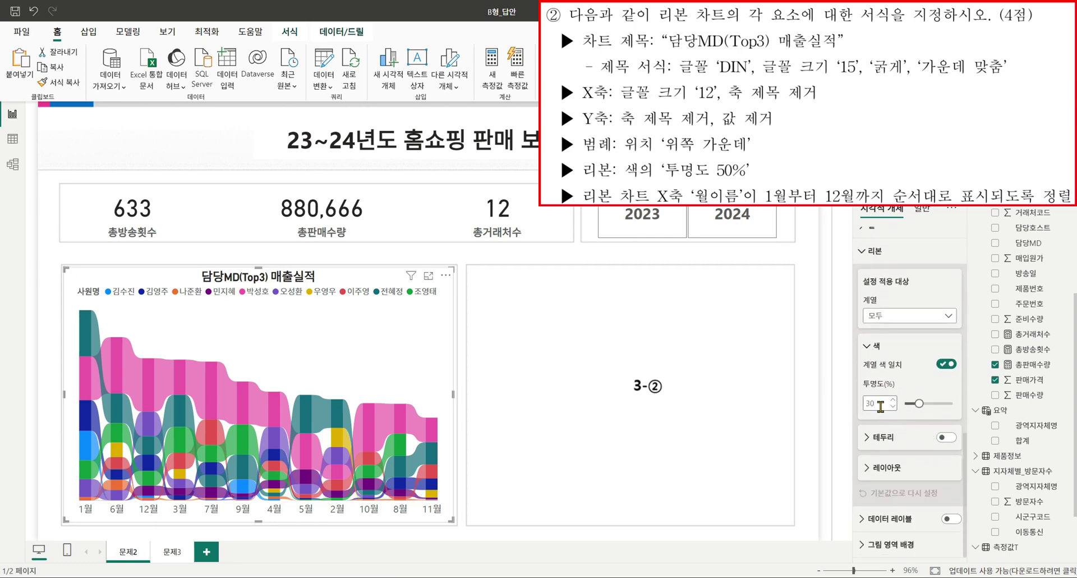
double_click(882, 402)
type("50")
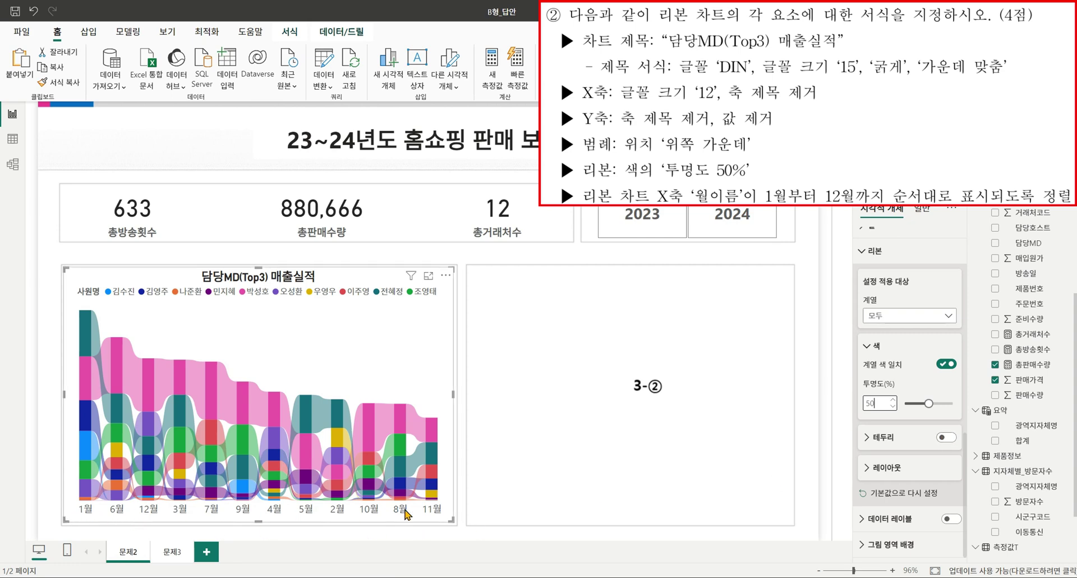
Through the chart's Sort axis menu, sort by 월이름 and switch to ascending order.
left_click(446, 275)
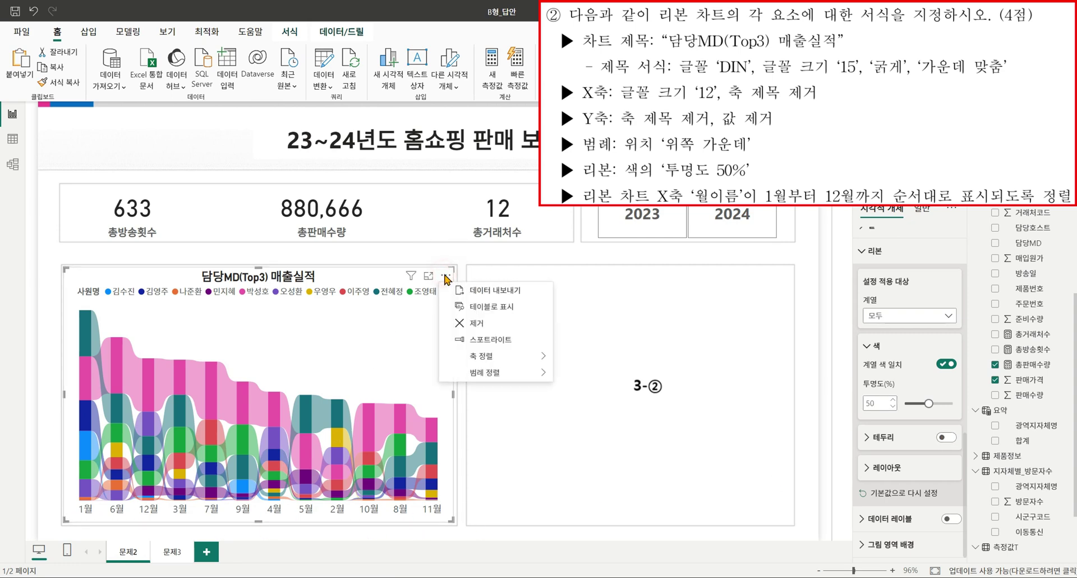
mouse_move(505, 355)
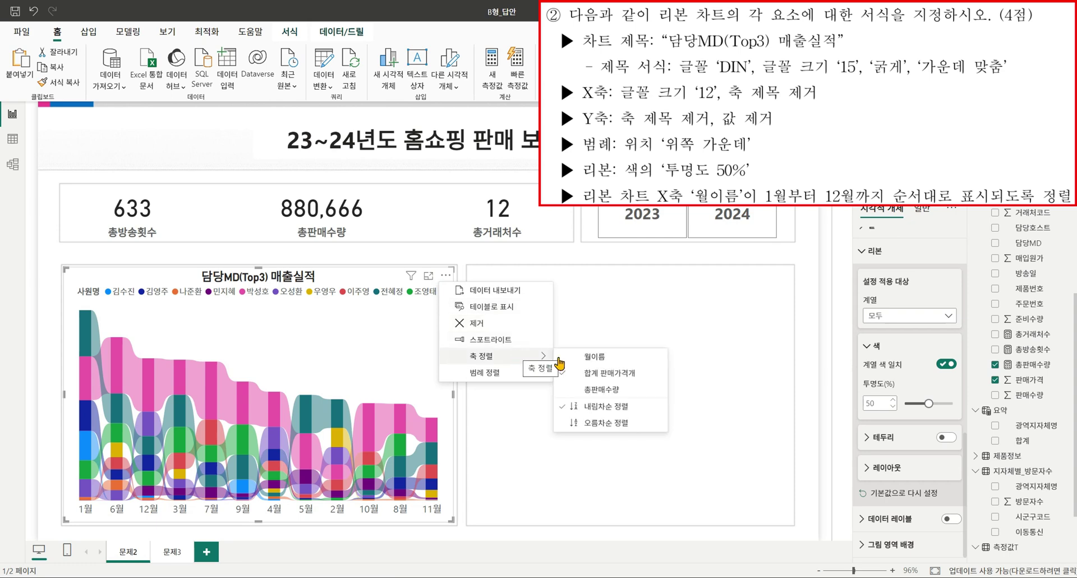
left_click(613, 357)
left_click(446, 275)
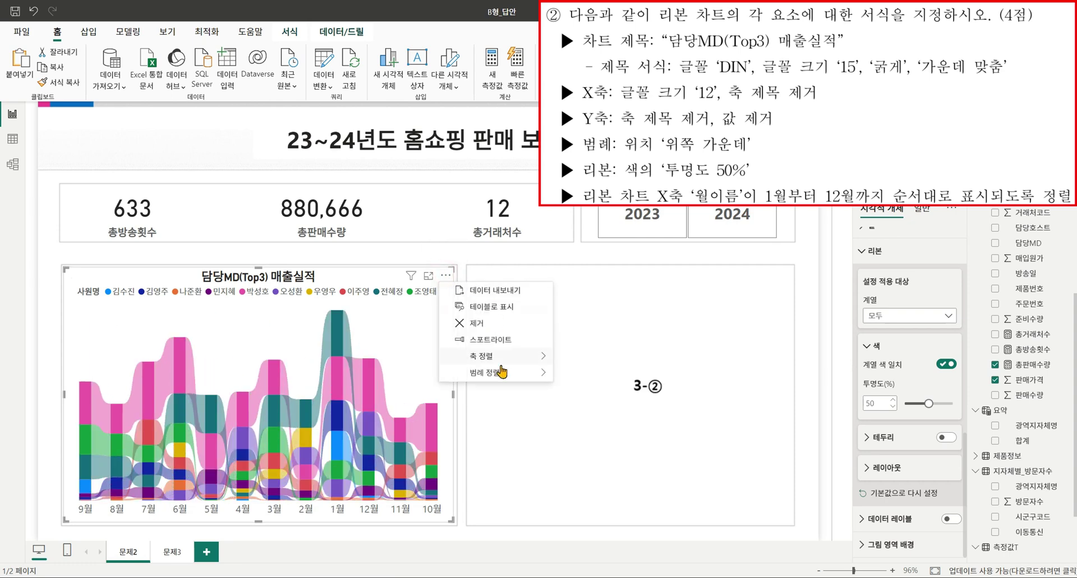
mouse_move(530, 359)
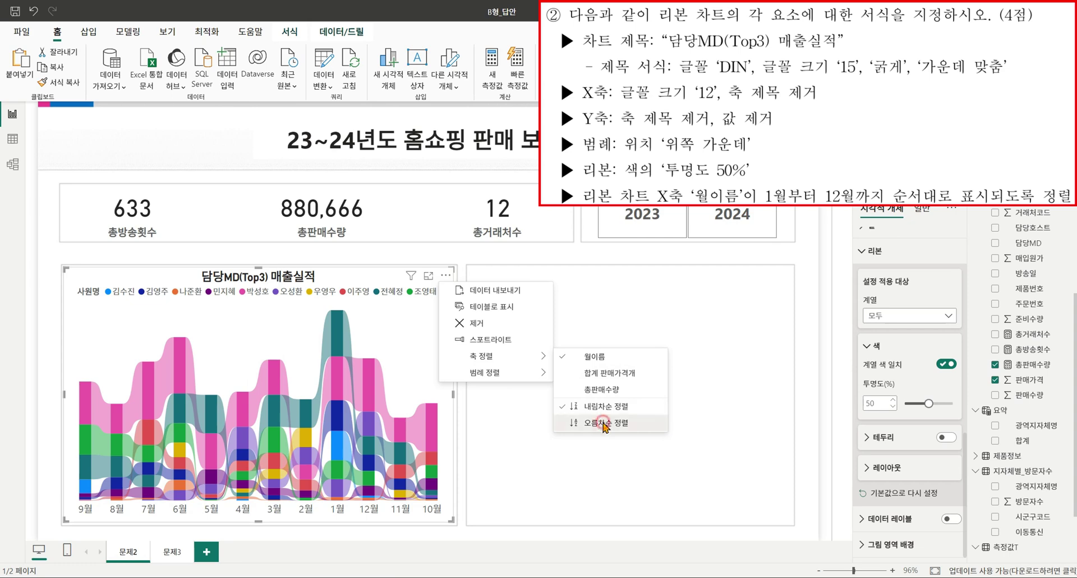
left_click(605, 428)
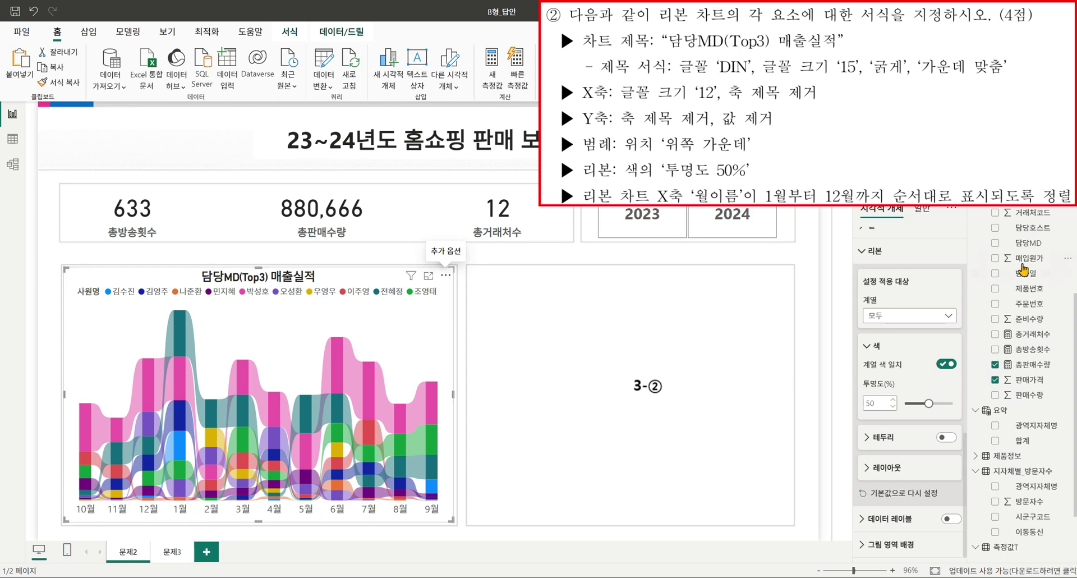
scroll(1035, 375, "up", 5)
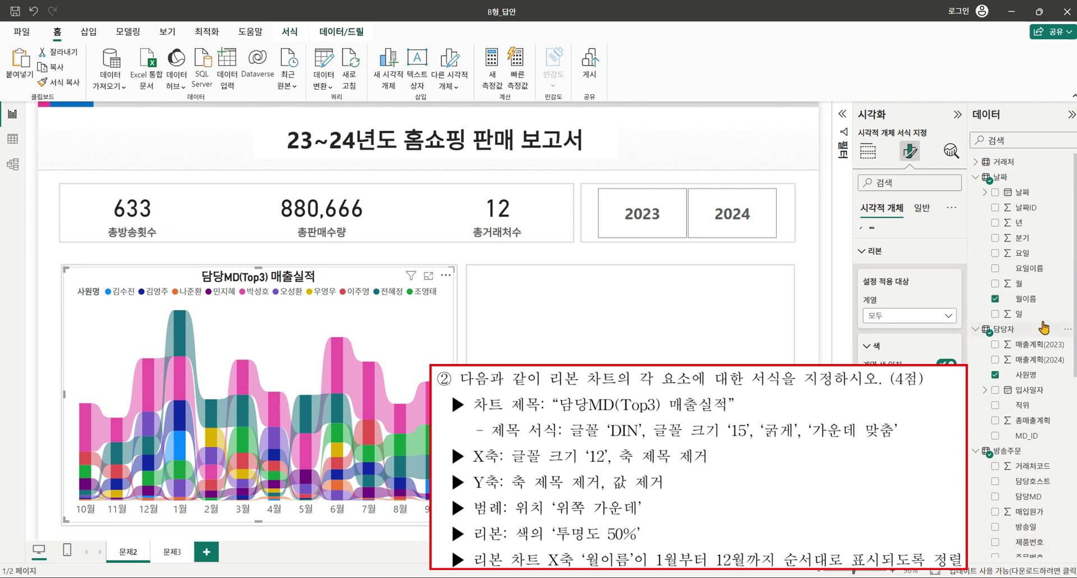
Set the 날짜 table's 월이름 column to sort by the 월 column.
left_click(1038, 301)
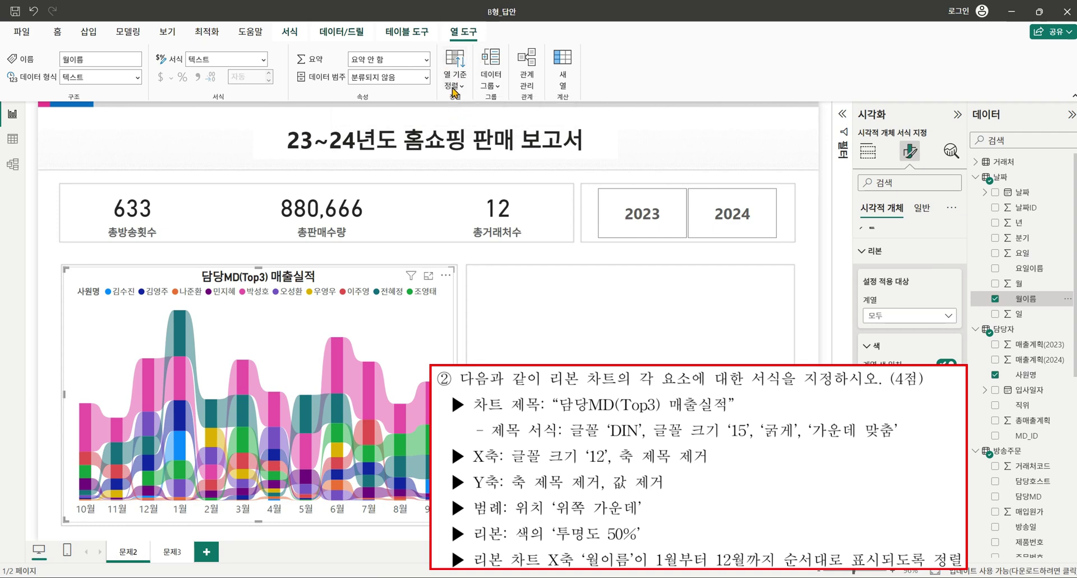
left_click(458, 85)
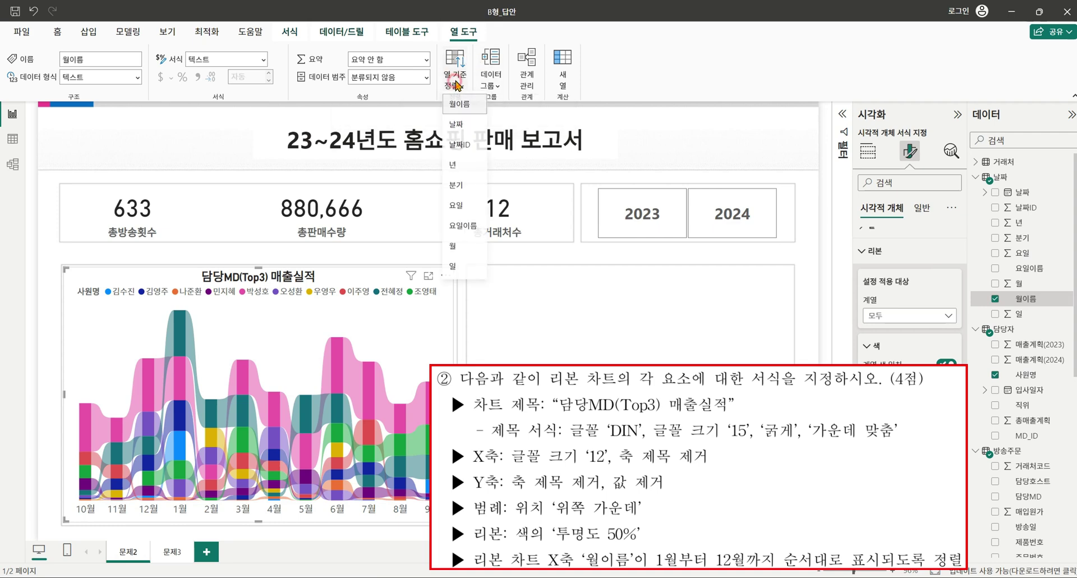
left_click(455, 246)
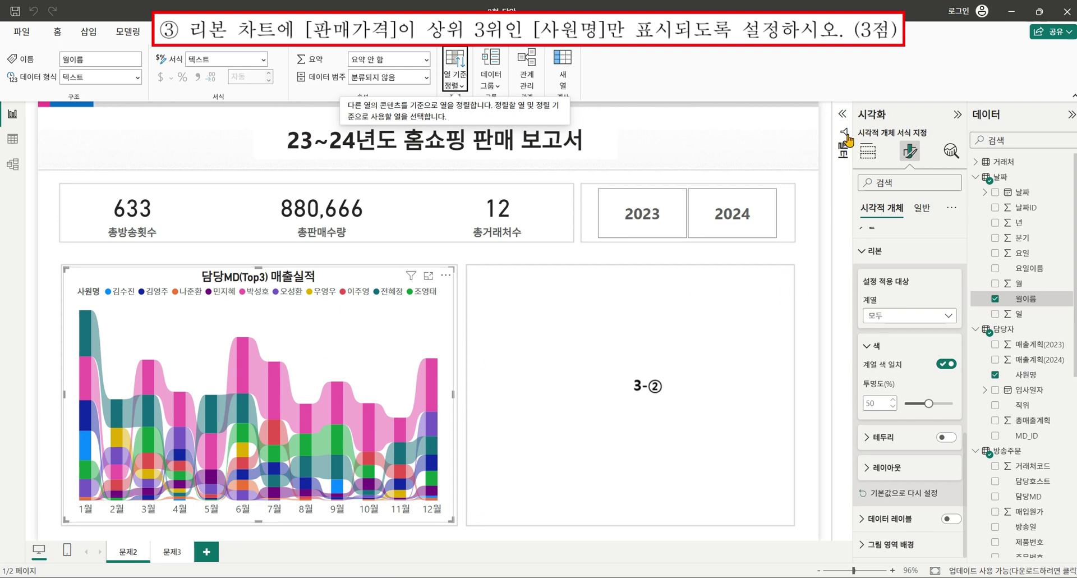
In the chart's Filters pane, set the 사원명 filter to Top N showing 3 items.
left_click(845, 115)
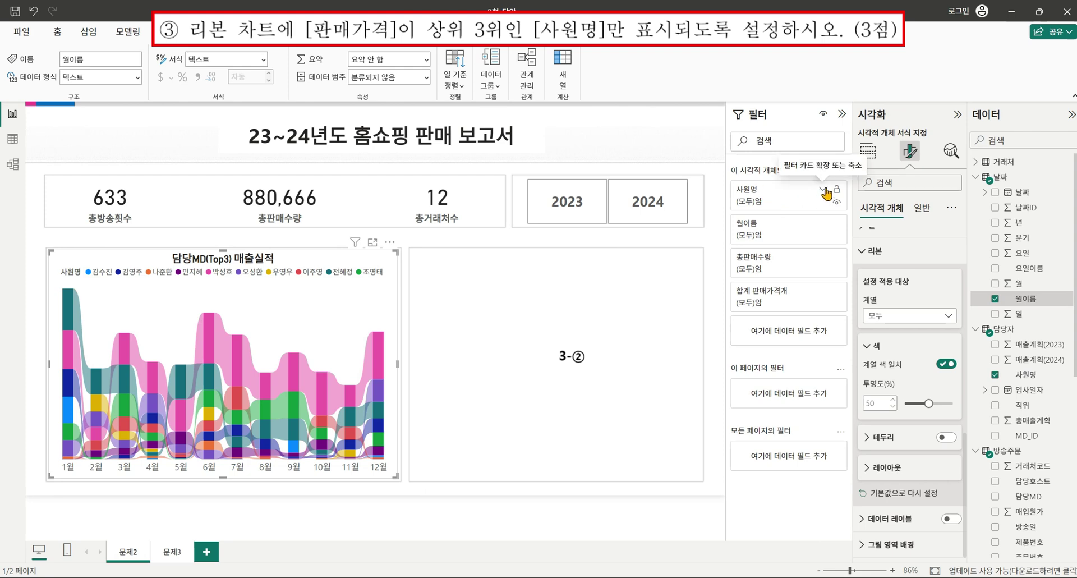
left_click(824, 189)
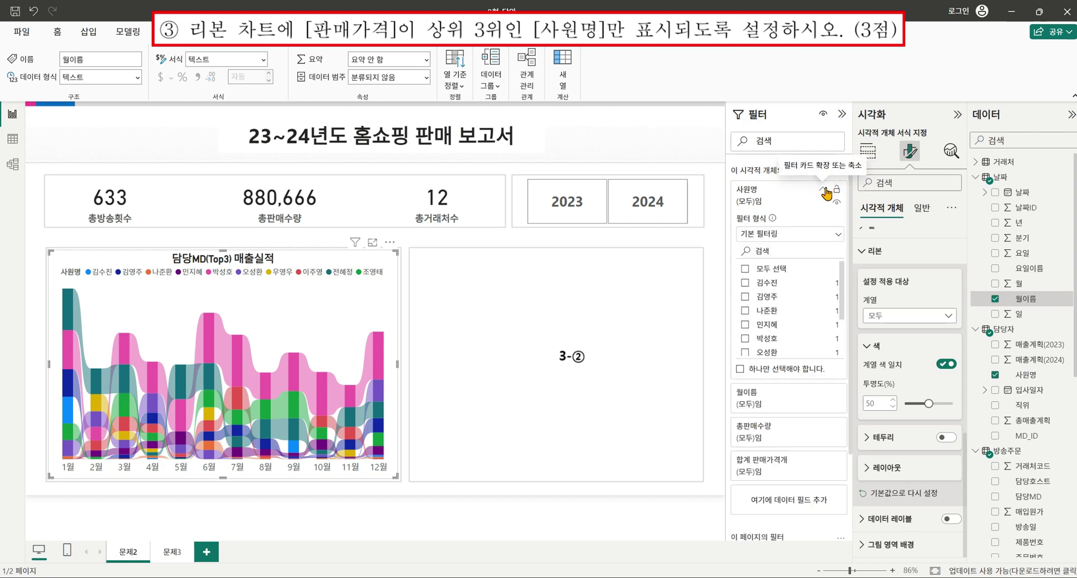
left_click(800, 234)
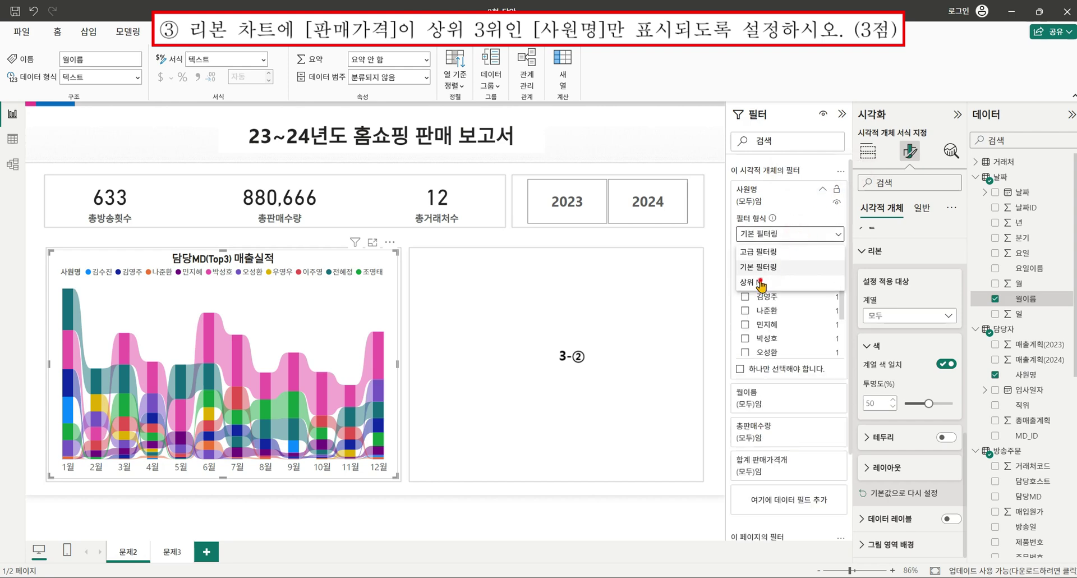
left_click(761, 282)
left_click(794, 269)
type("3")
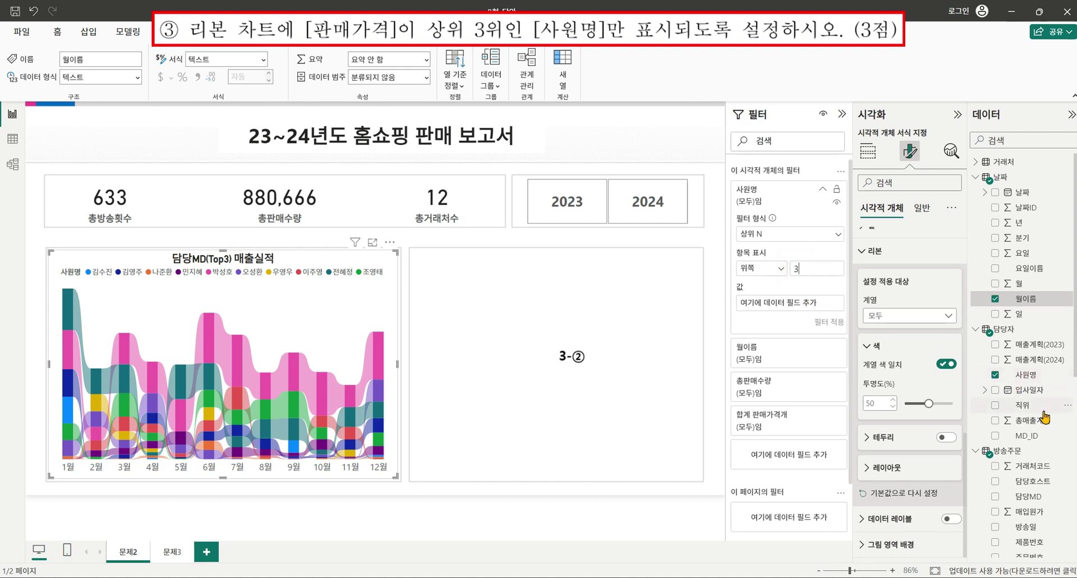
Use 판매가격 as the Top N ranking value and apply the filter.
scroll(1046, 444, "down", 5)
left_click_drag(1030, 443, 803, 311)
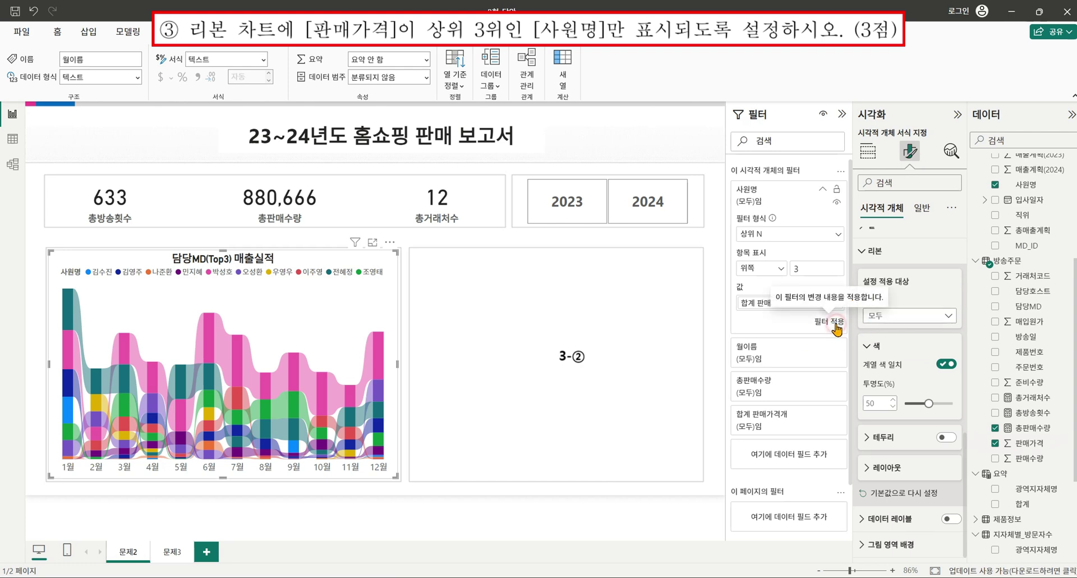
left_click(836, 330)
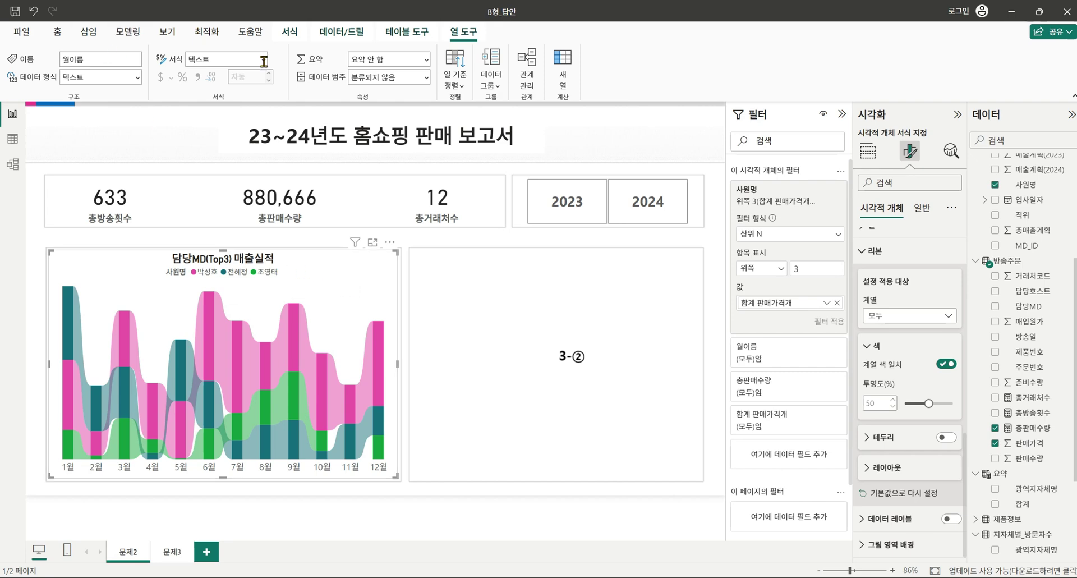
left_click(167, 32)
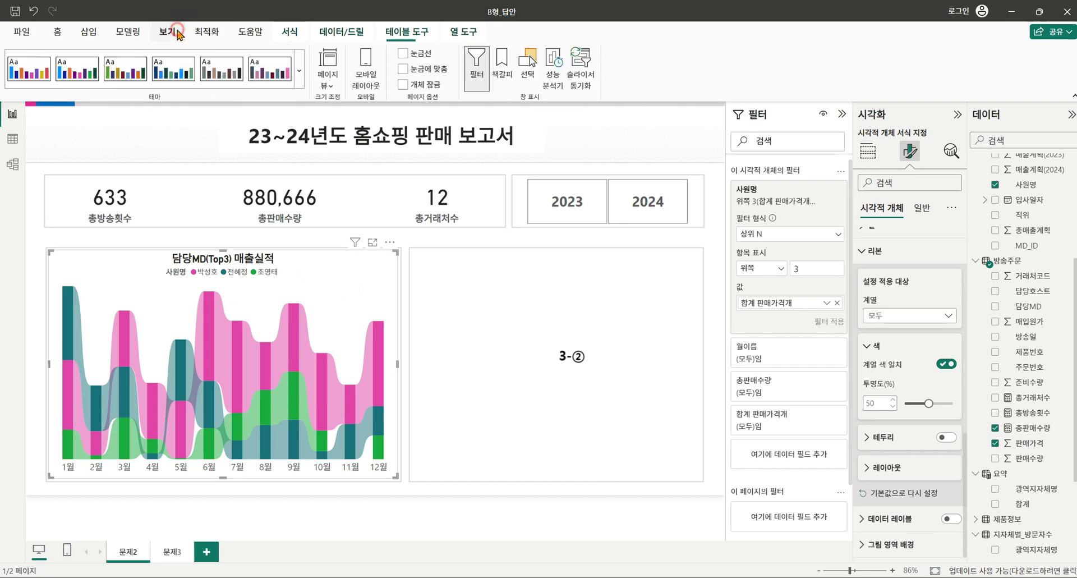
left_click(299, 64)
left_click(60, 299)
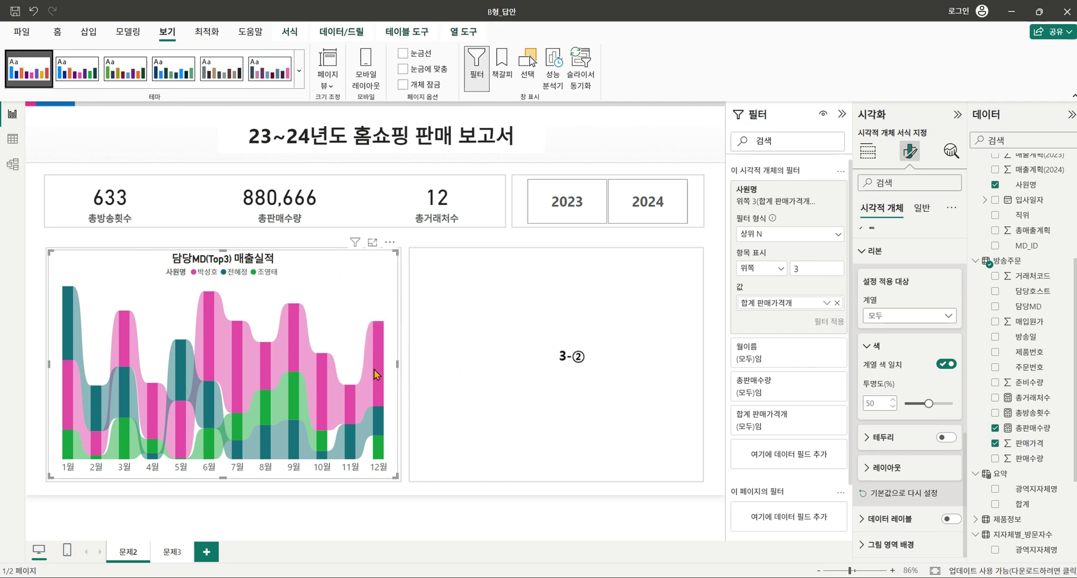
mouse_move(377, 375)
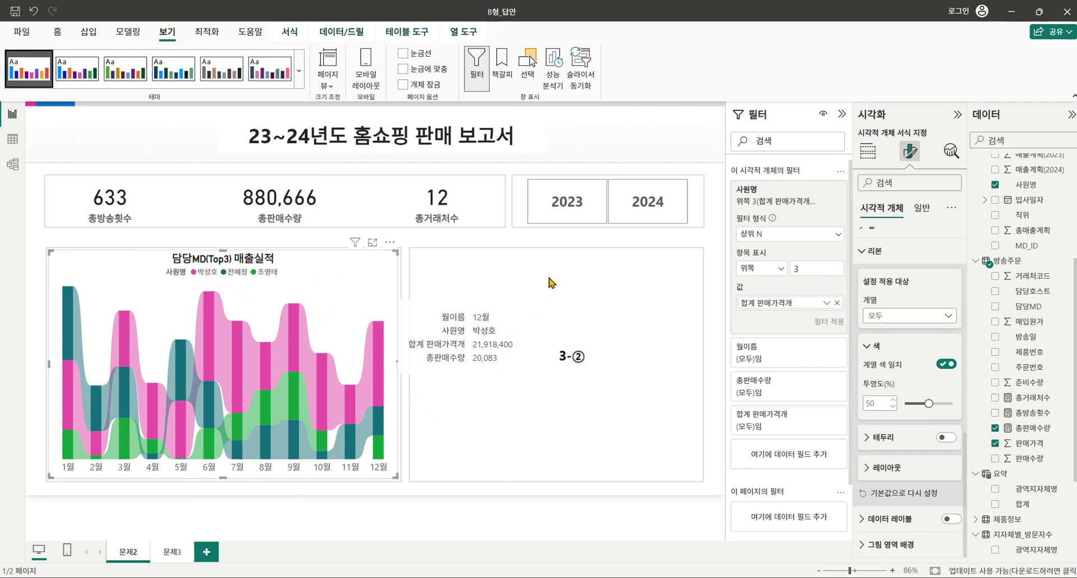
left_click(549, 301)
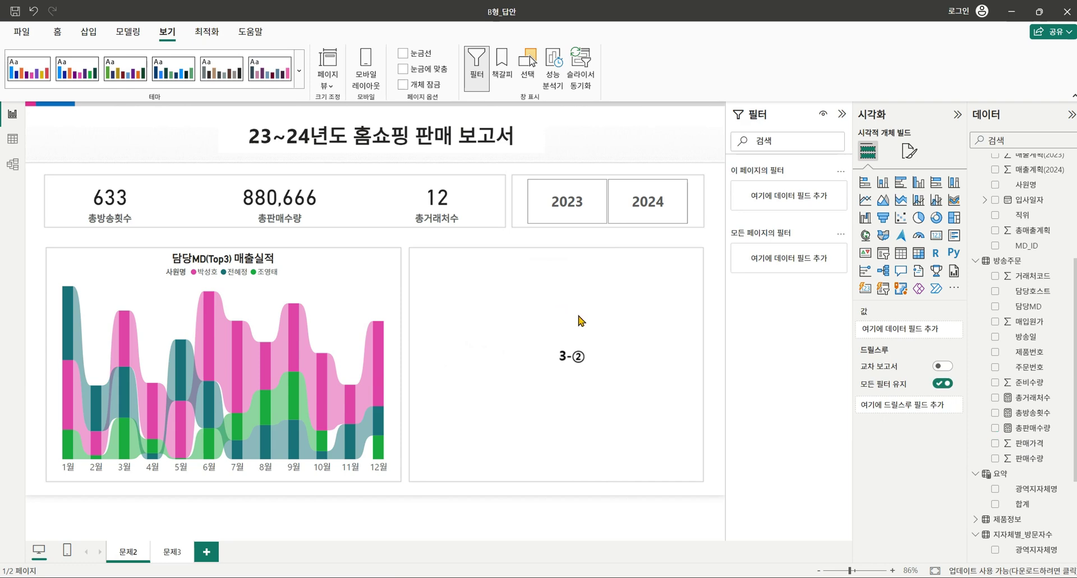
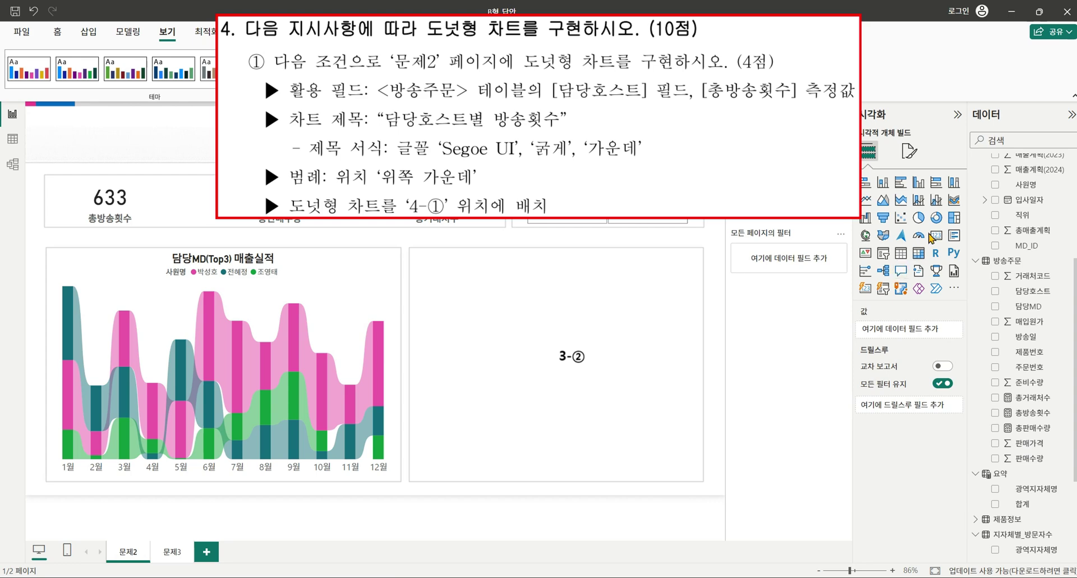
Fit a donut chart into the slot beside the ribbon chart, showing 총방송횟수 by 담당호스트.
left_click(939, 226)
left_click_drag(451, 365, 469, 365)
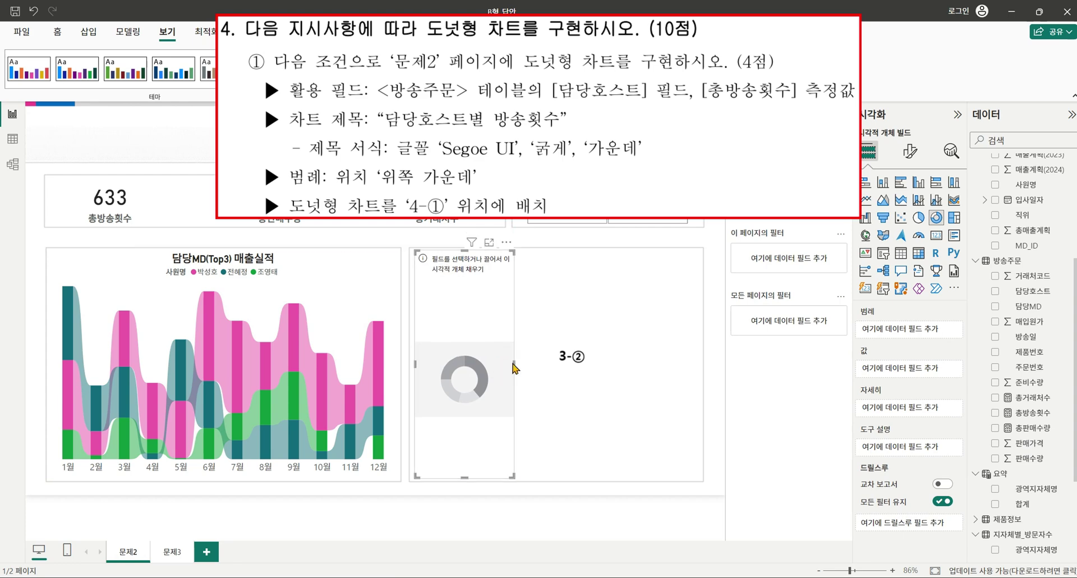
left_click_drag(514, 362, 706, 384)
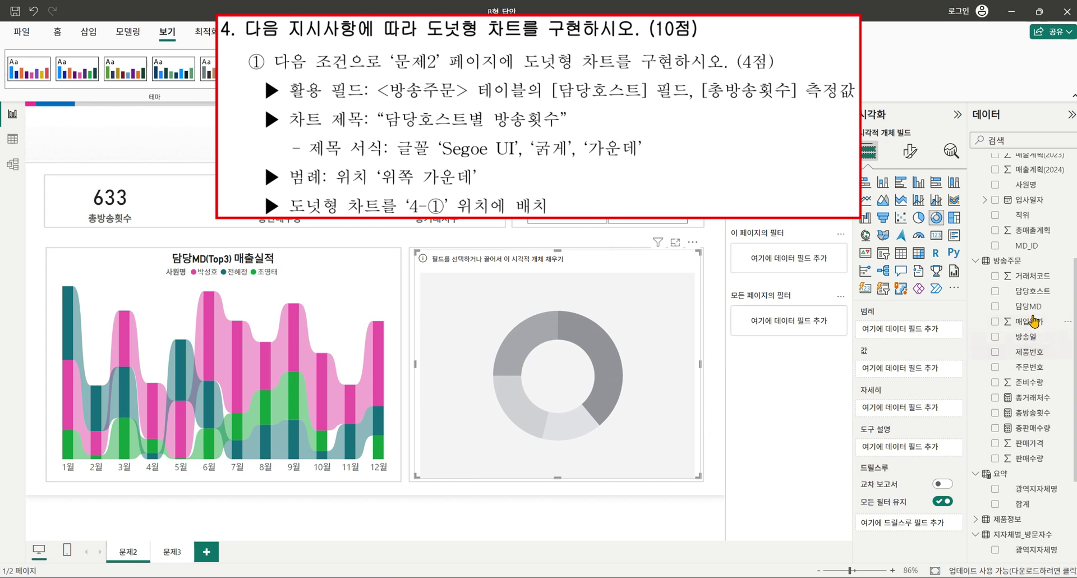
left_click(995, 291)
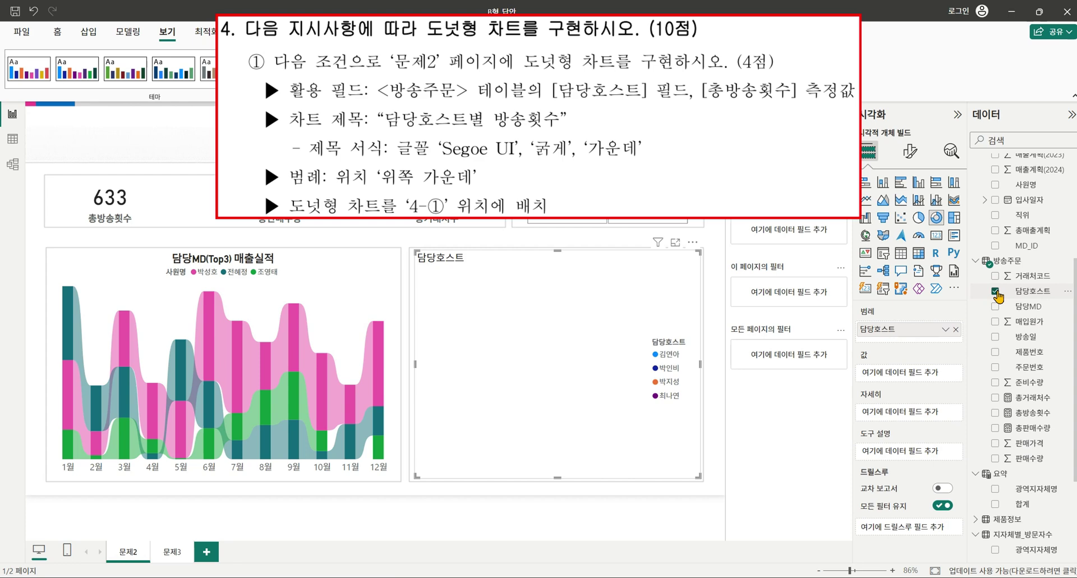
left_click(996, 413)
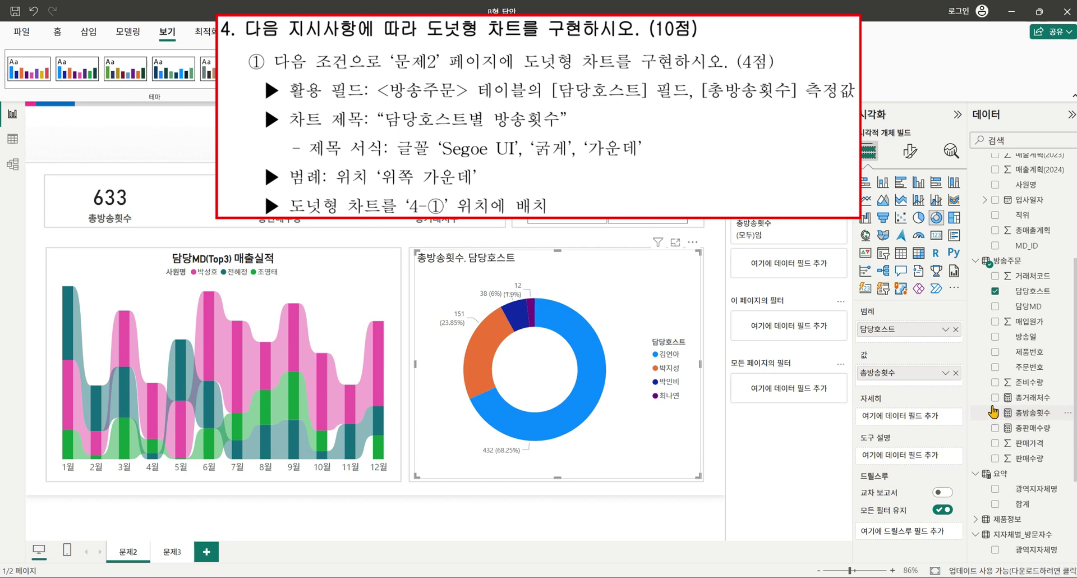
left_click(910, 150)
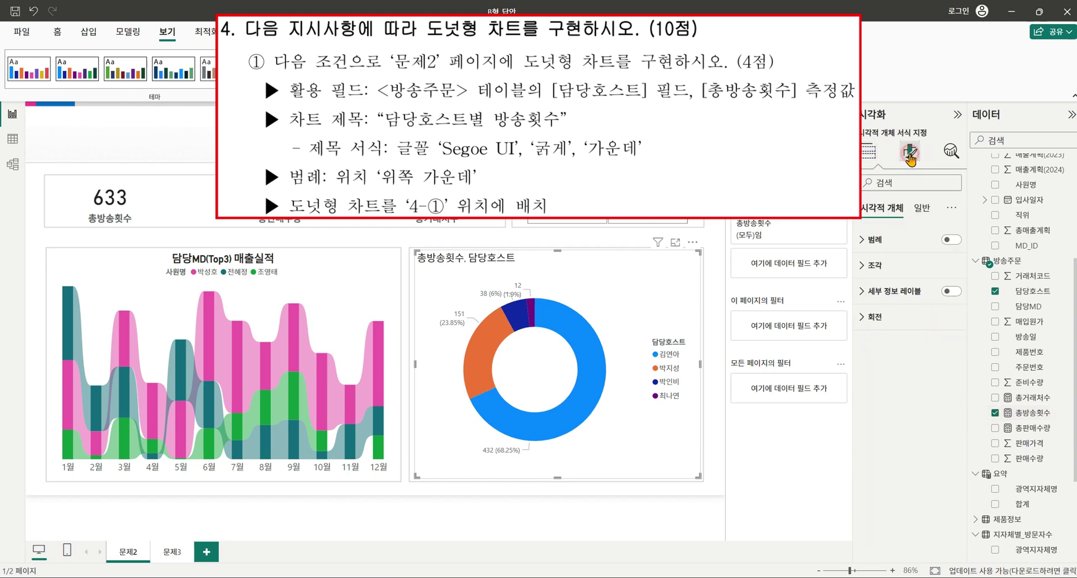
Title the donut chart '담당호스트별 방송횟수' in bold, centred Segoe UI.
left_click(921, 207)
left_click(874, 265)
left_click(905, 328)
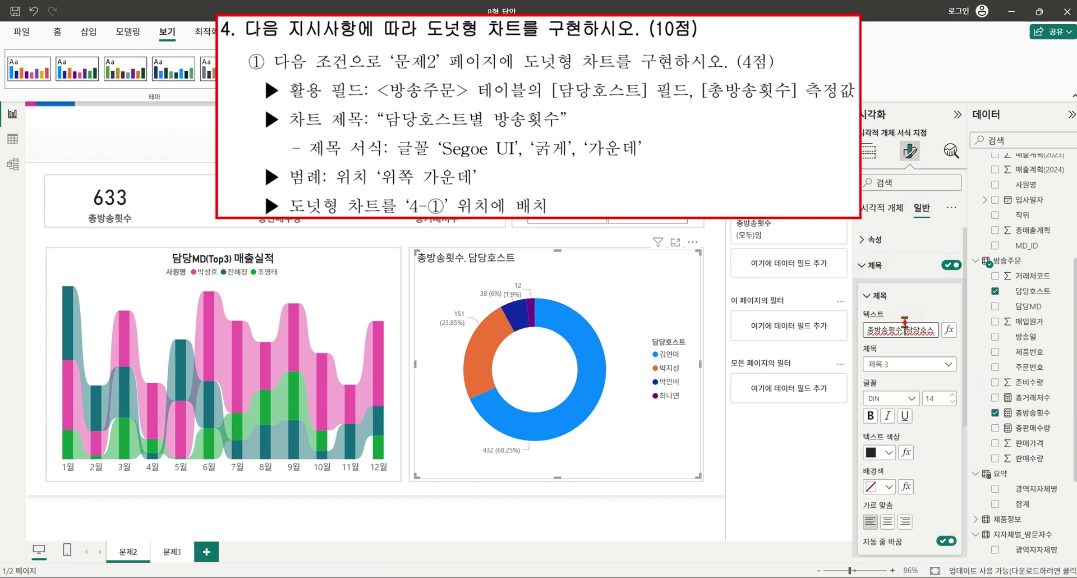
key("ctrl+a")
key("BackSpace")
type("ㄷ")
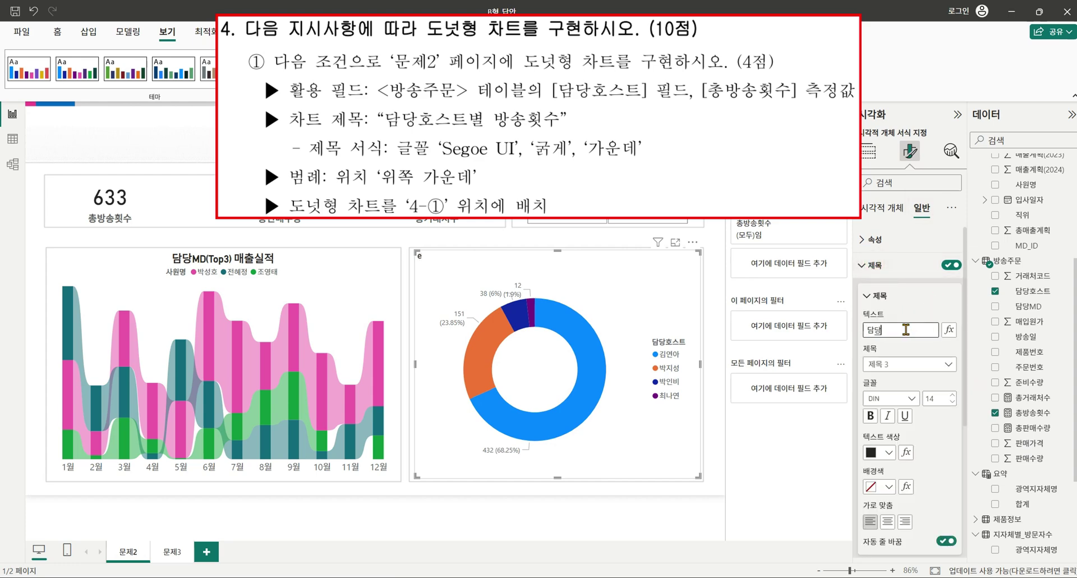
type("당호스트별 방소")
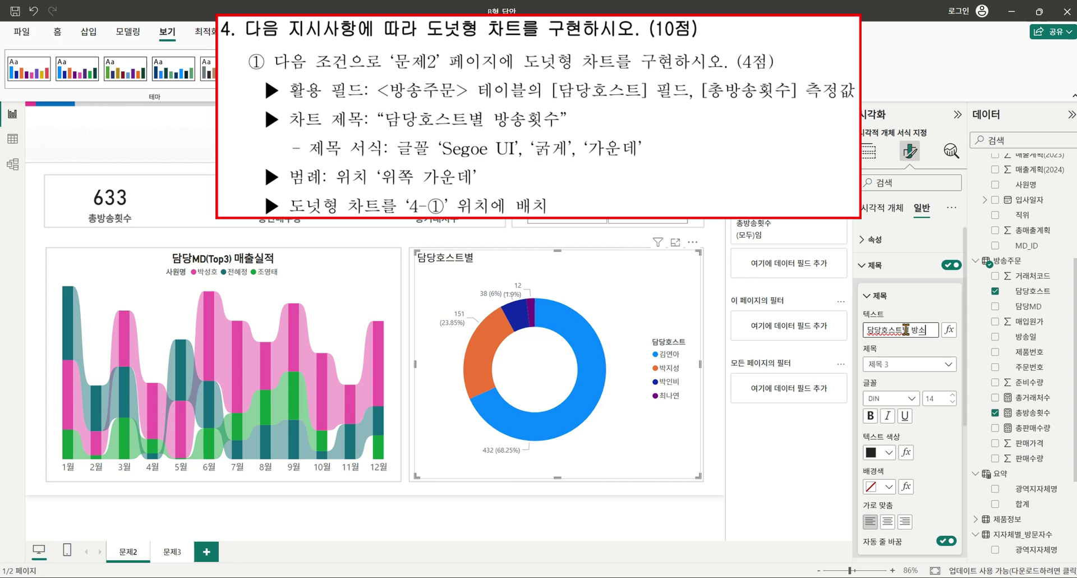
key("BackSpace")
type("송횟수")
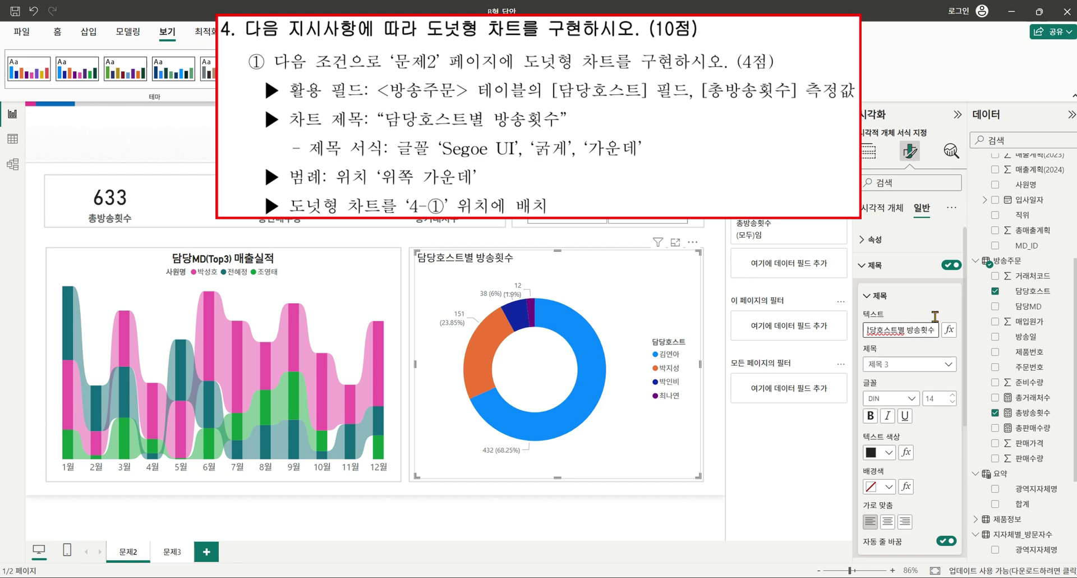
left_click(910, 399)
scroll(909, 336, "down", 5)
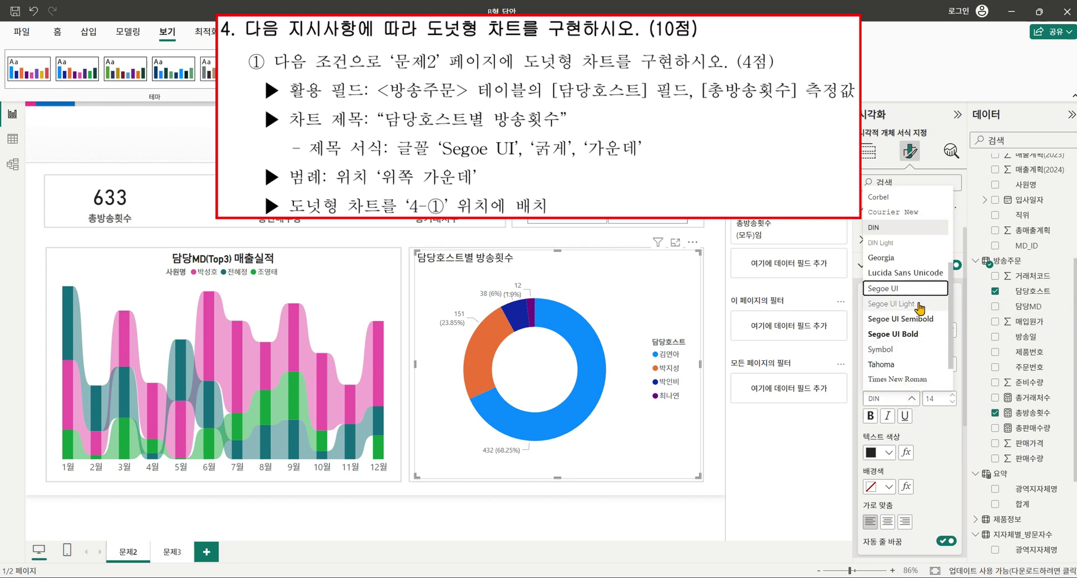
left_click(920, 296)
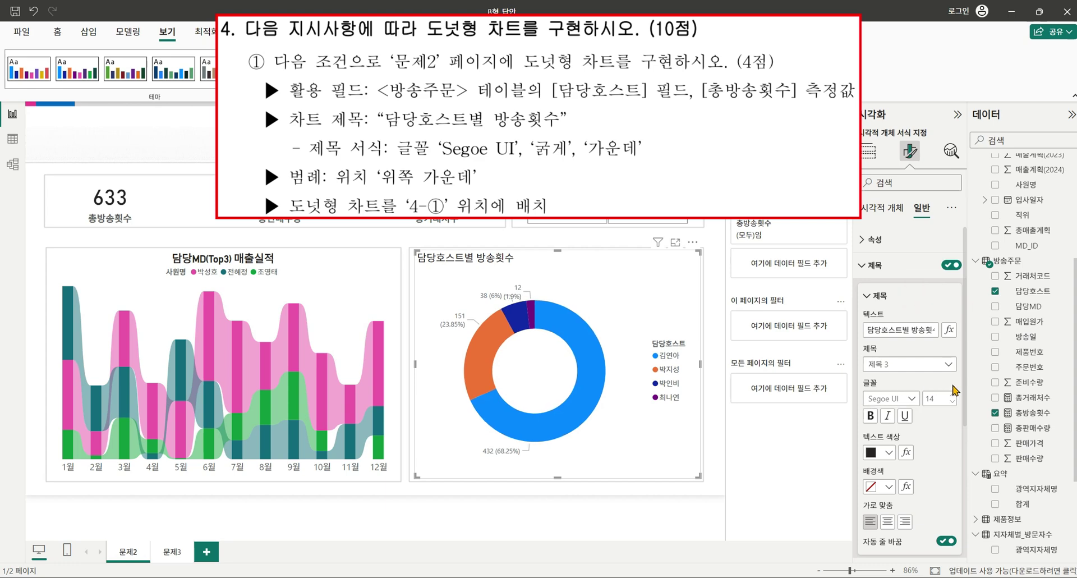
left_click(870, 416)
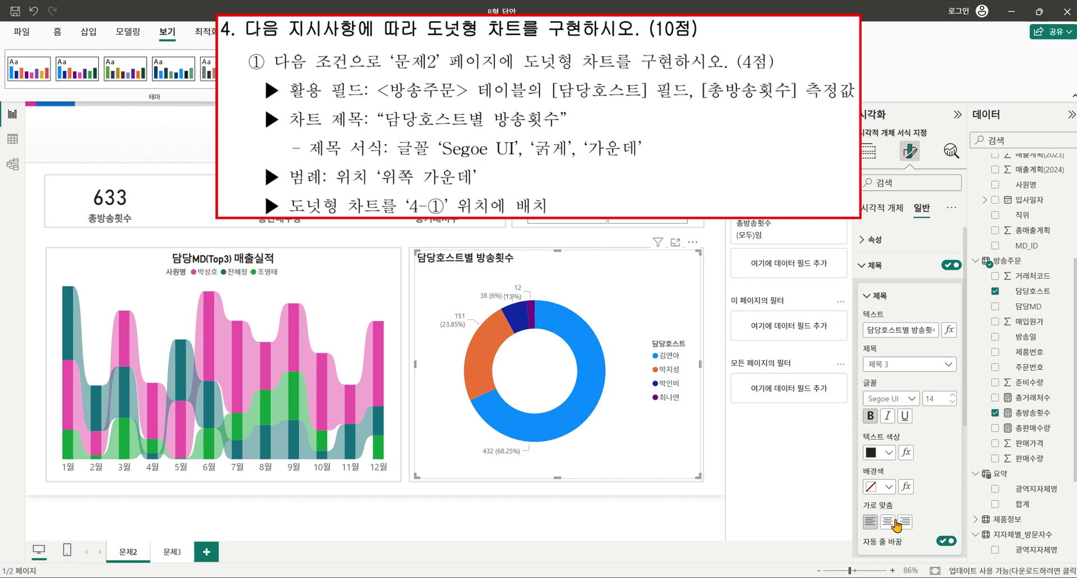
left_click(890, 521)
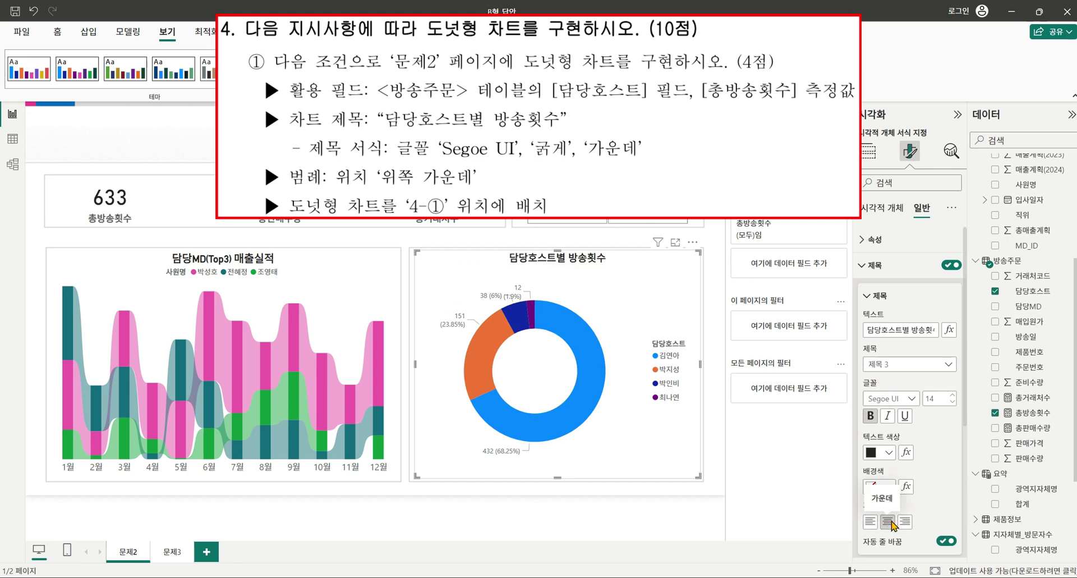
scroll(898, 505, "down", 4)
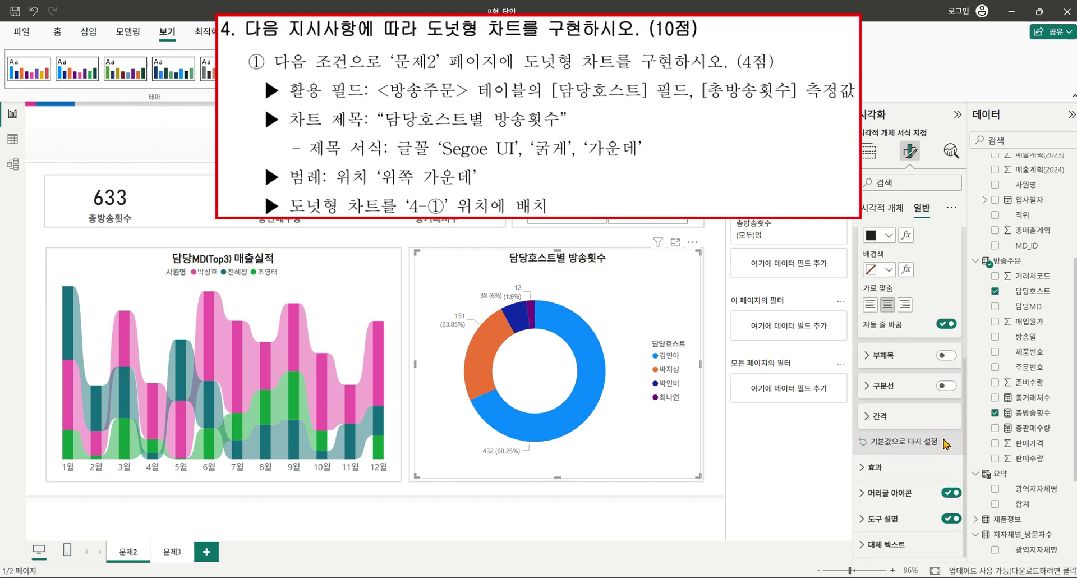
scroll(909, 449, "up", 5)
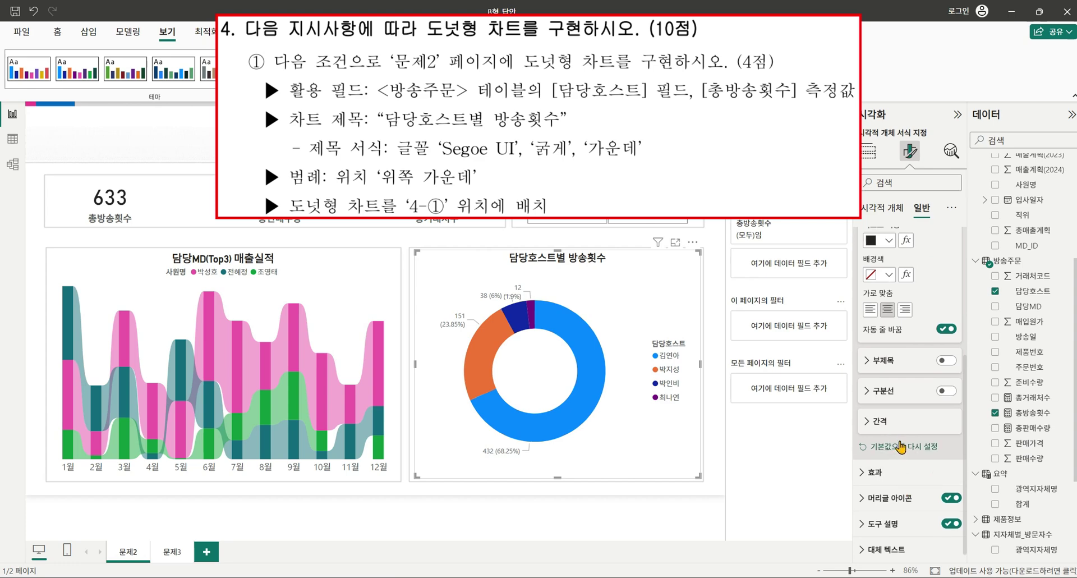
scroll(921, 430, "up", 2)
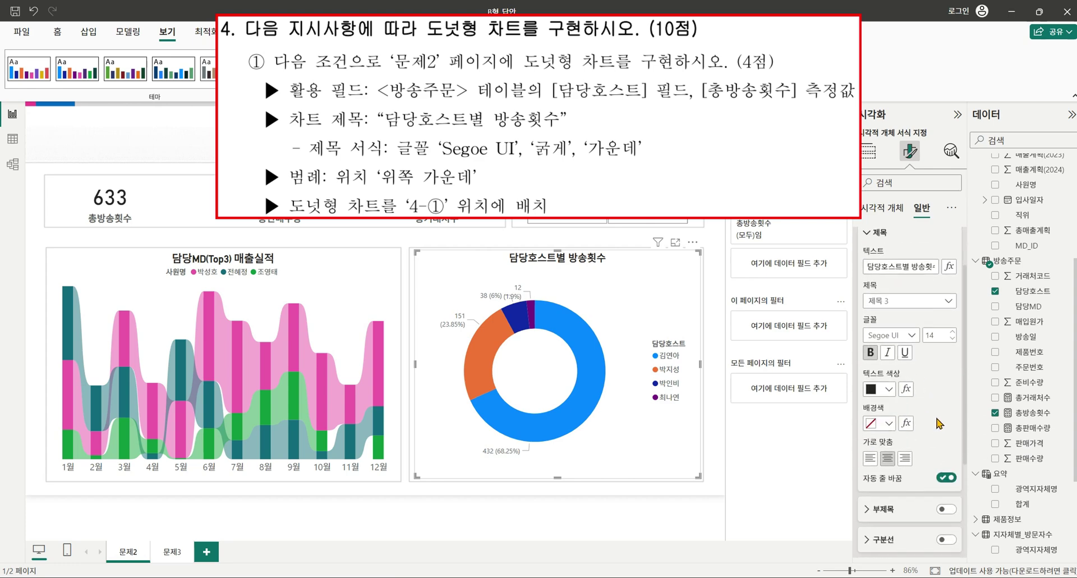
Move the donut chart's legend to the top centre position.
left_click(882, 207)
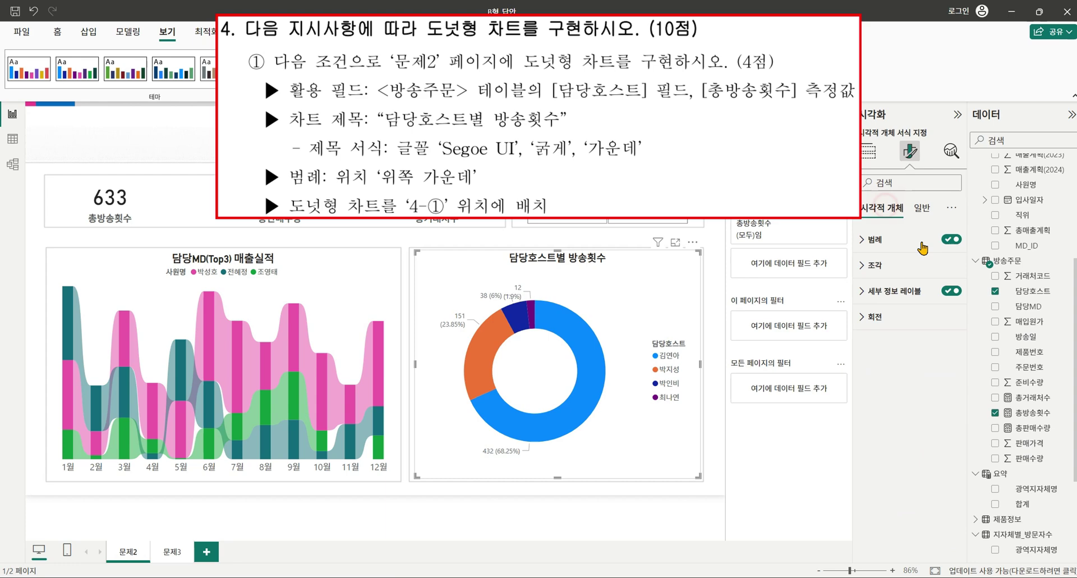
left_click(867, 240)
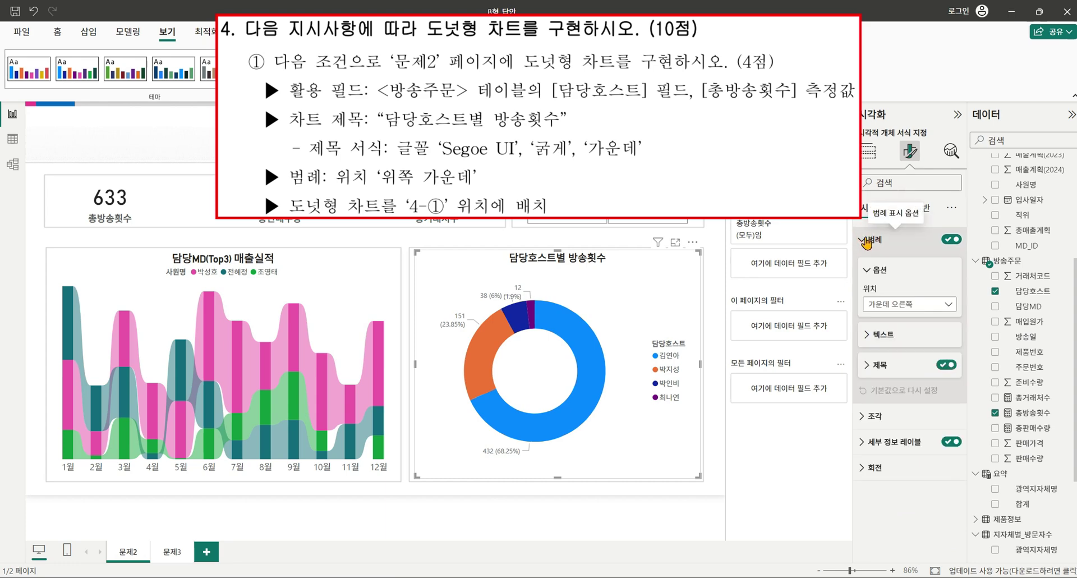
left_click(935, 306)
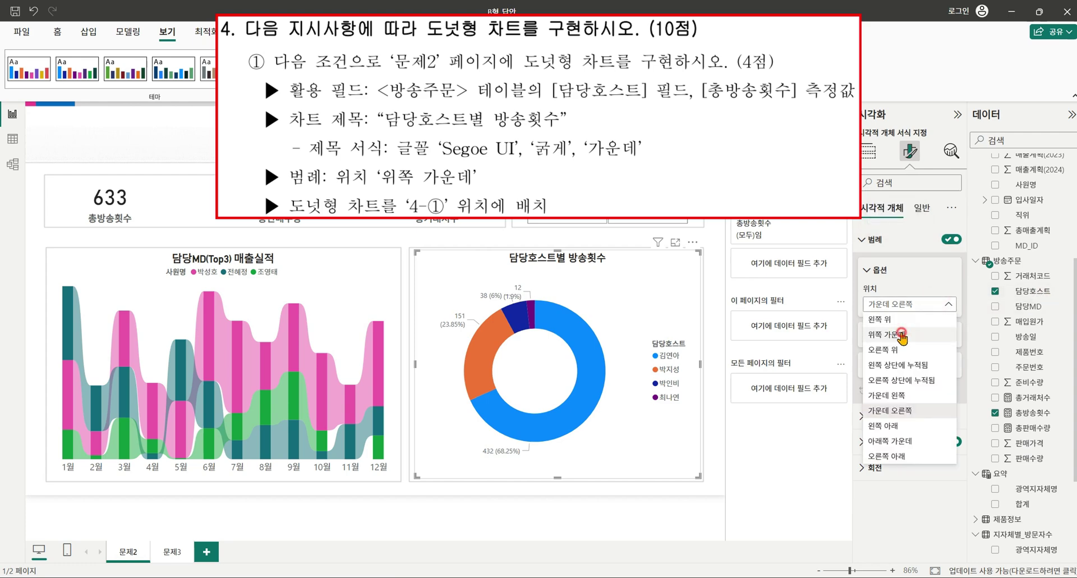
left_click(902, 335)
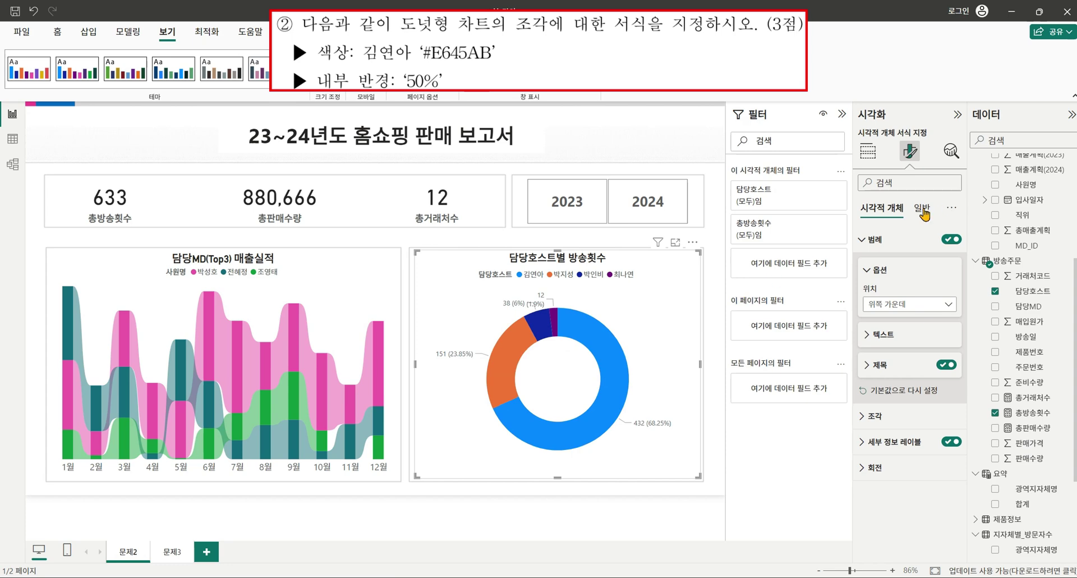
left_click(880, 417)
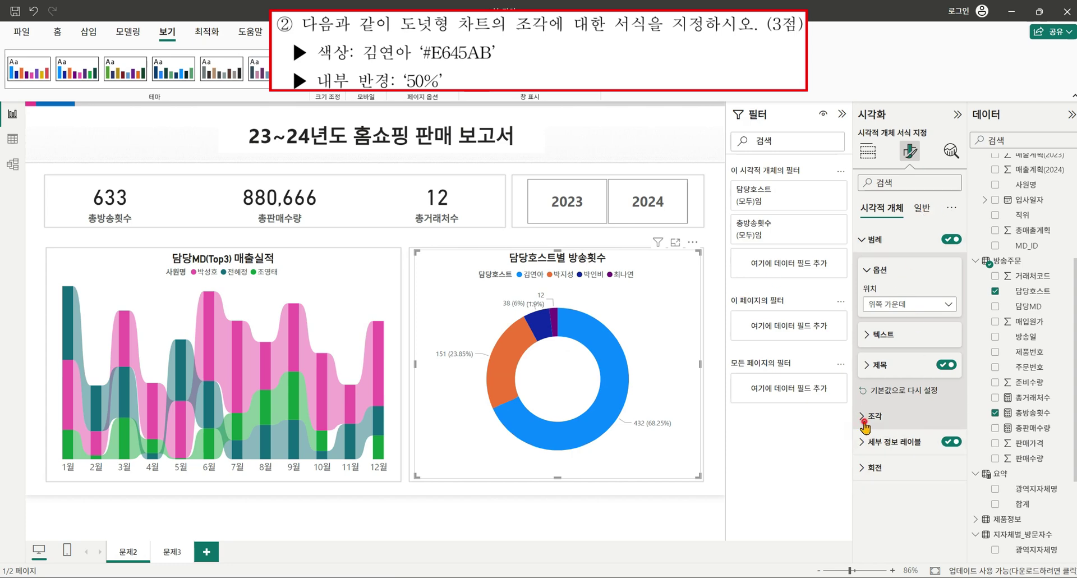
scroll(892, 393, "down", 2)
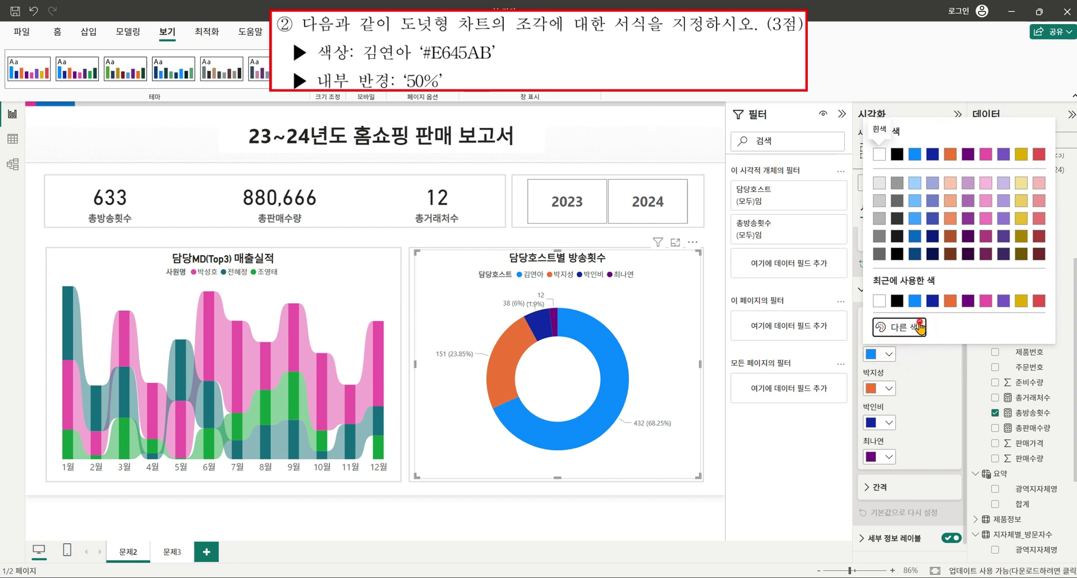
left_click(903, 327)
left_click(882, 318)
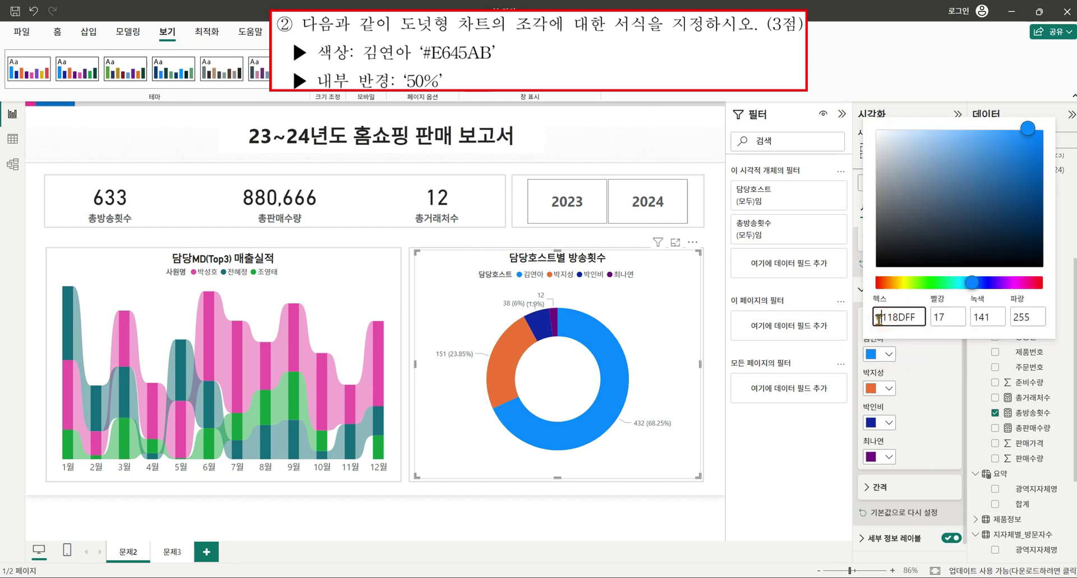
key("shift+End")
type("ㄷ")
key("BackSpace")
type("e645ab")
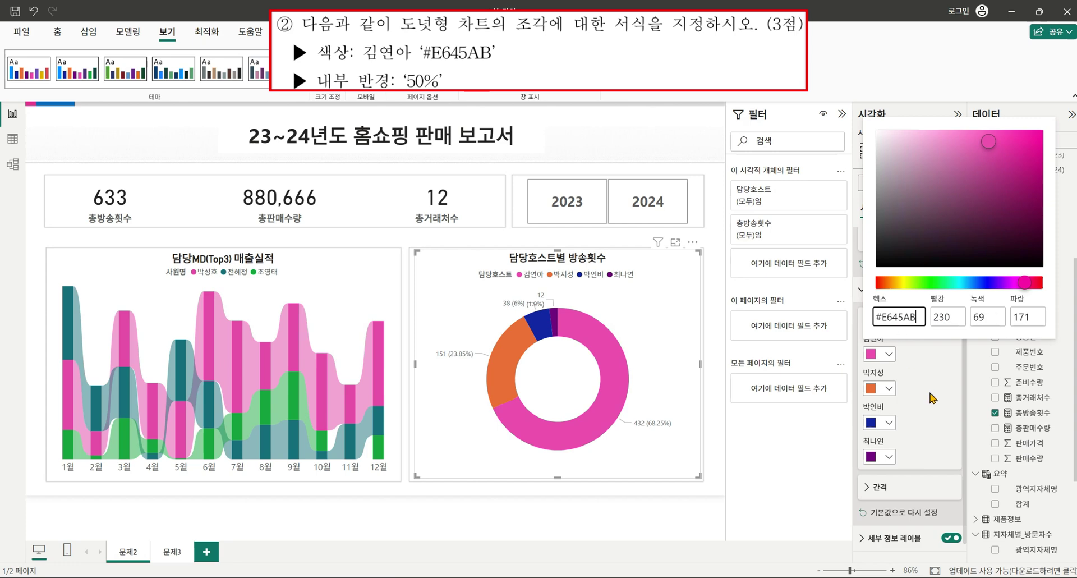
left_click(955, 400)
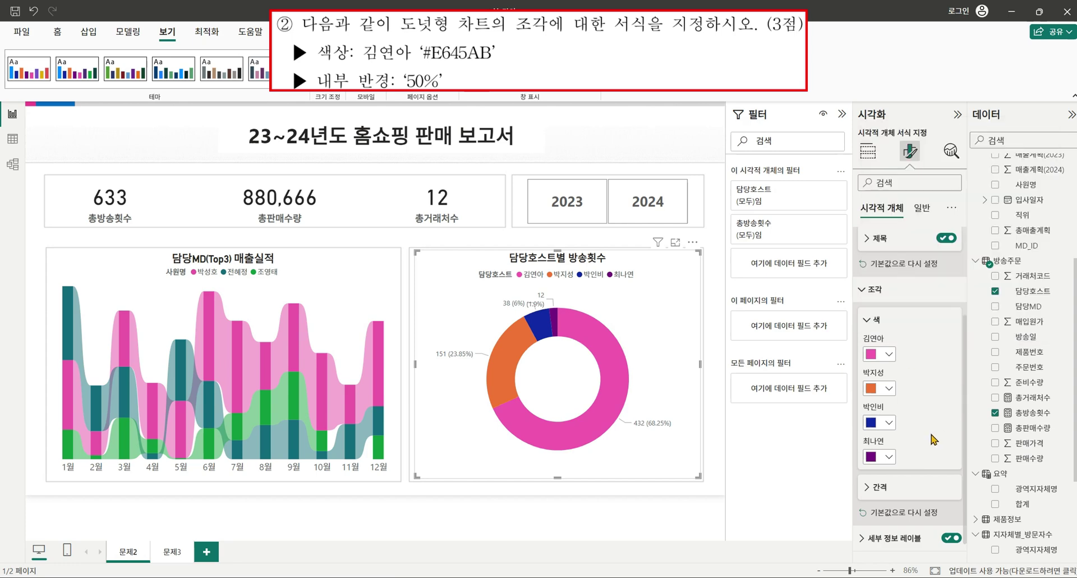
Change the donut's inner radius from 60 to 50%.
left_click(876, 488)
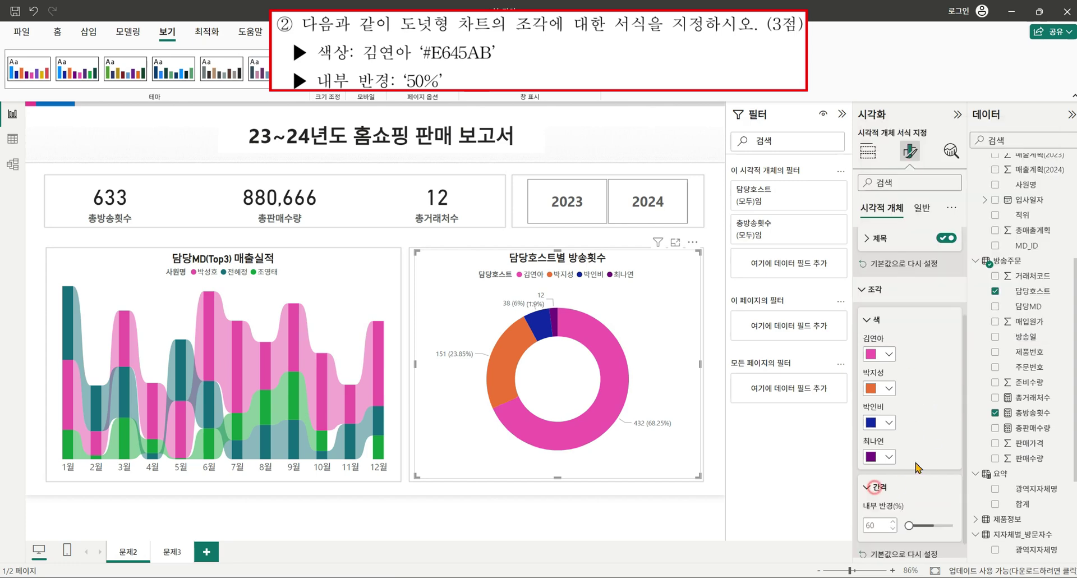
scroll(892, 492, "down", 1)
double_click(875, 464)
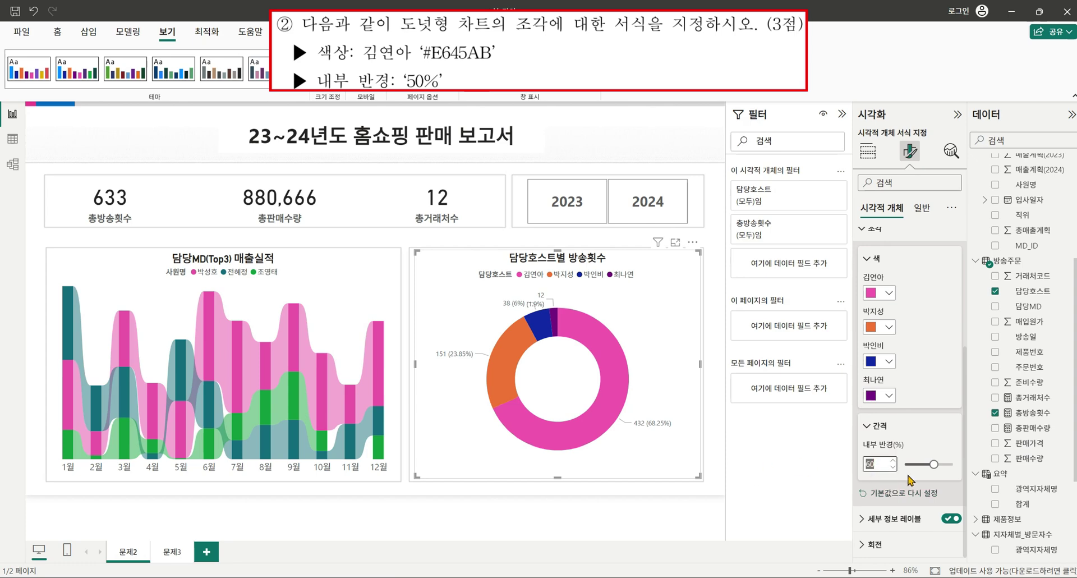
type("50")
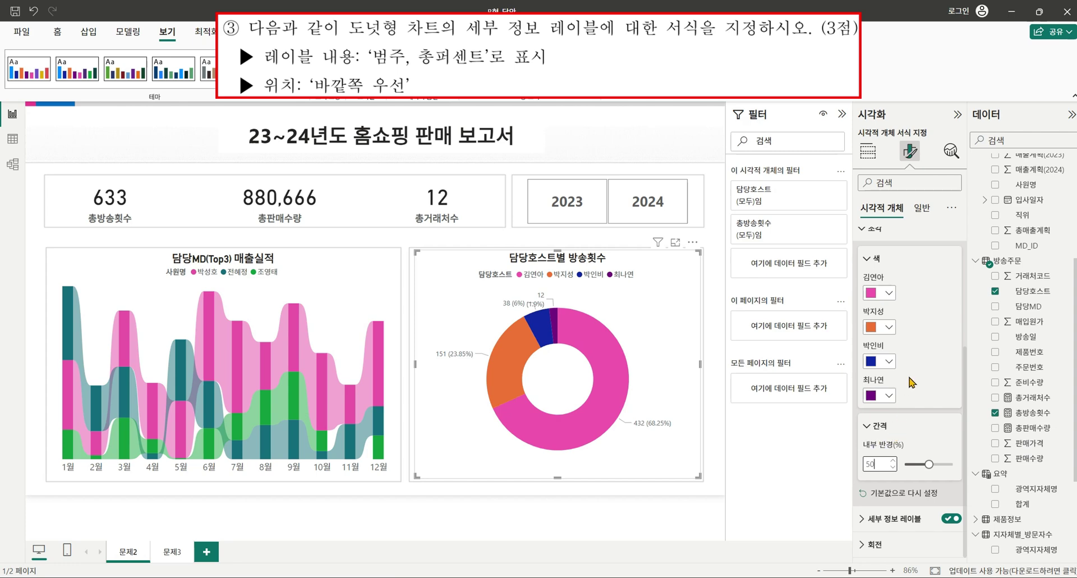
Set the donut's detail labels to Outside preferred, showing Category, percent of total.
left_click(864, 518)
scroll(918, 382, "down", 2)
scroll(918, 381, "down", 1)
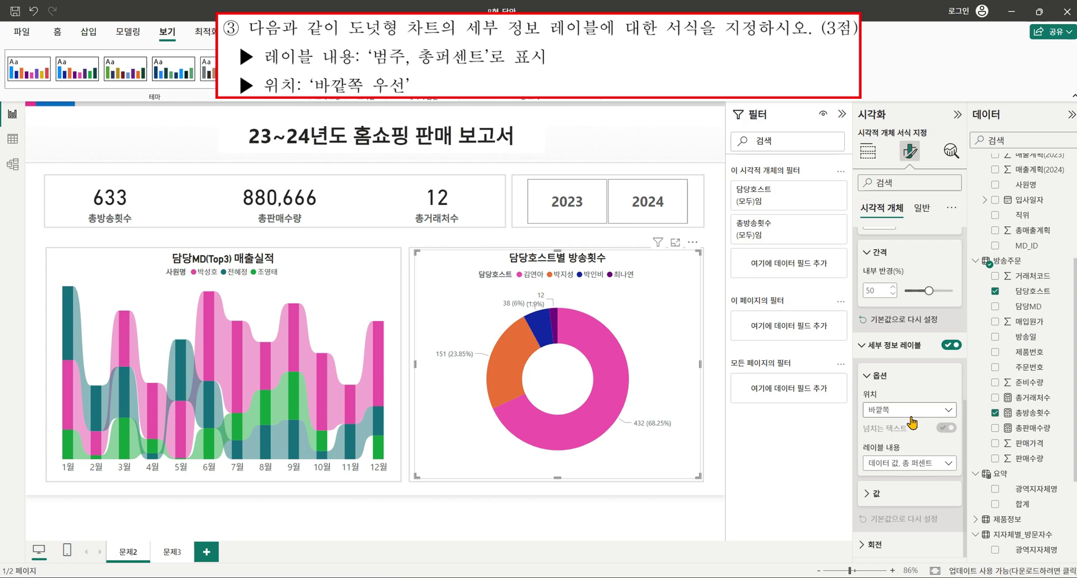
left_click(915, 409)
left_click(906, 455)
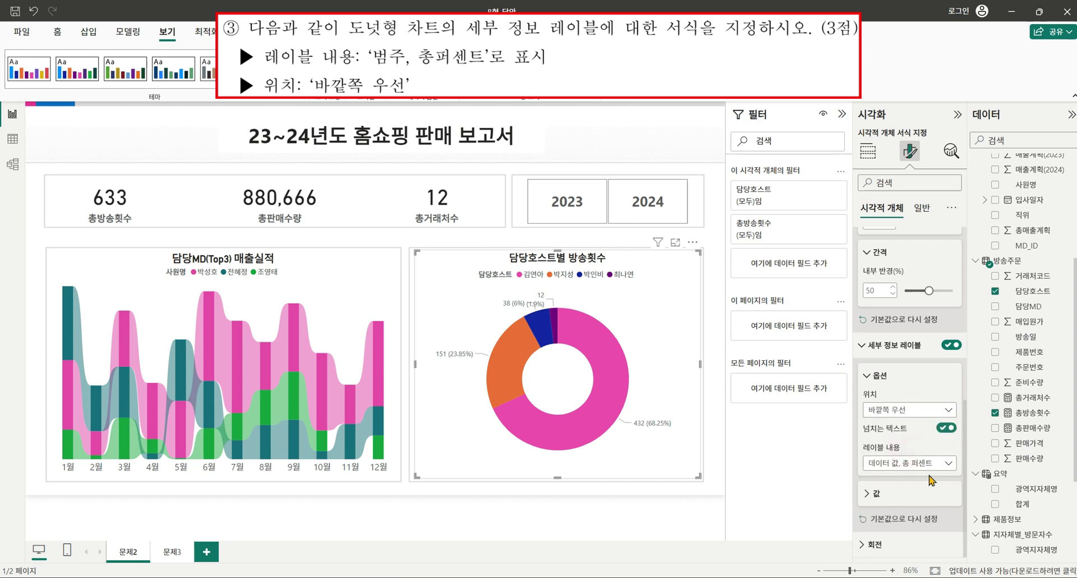
left_click(917, 464)
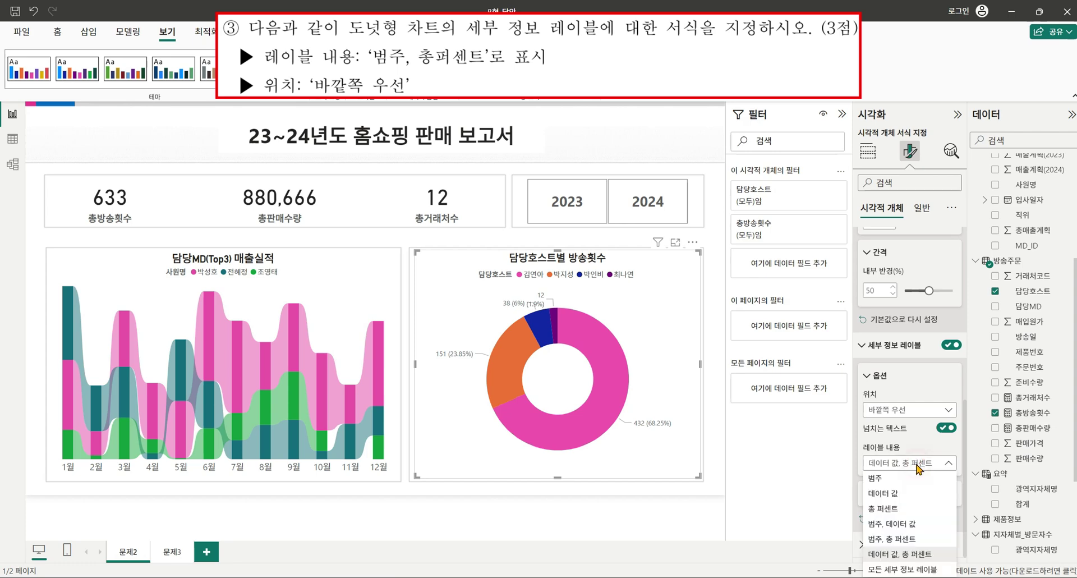
left_click(917, 540)
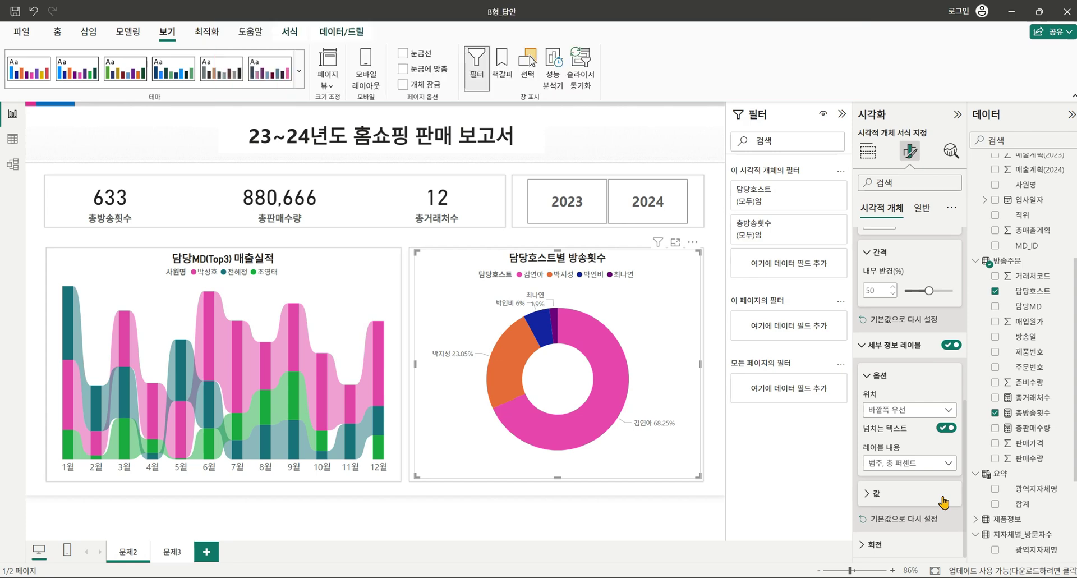
Switch to the 문제3 report page.
left_click(156, 552)
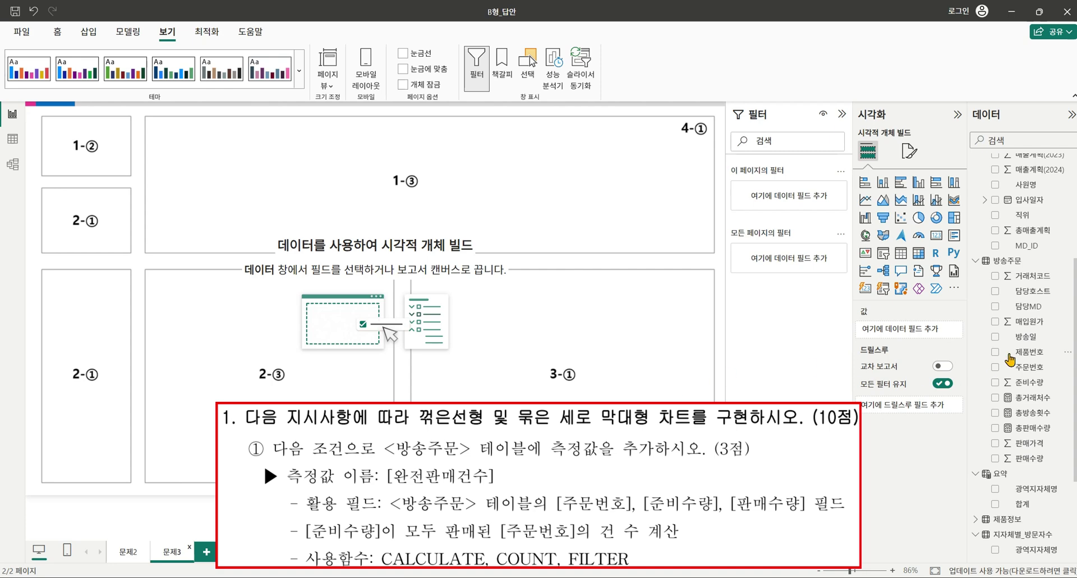
Start a 완전판매건수 measure in 방송주문 as CALCULATE(COUNT('방송주문'[주문번호]), FILTER(...)).
right_click(1069, 261)
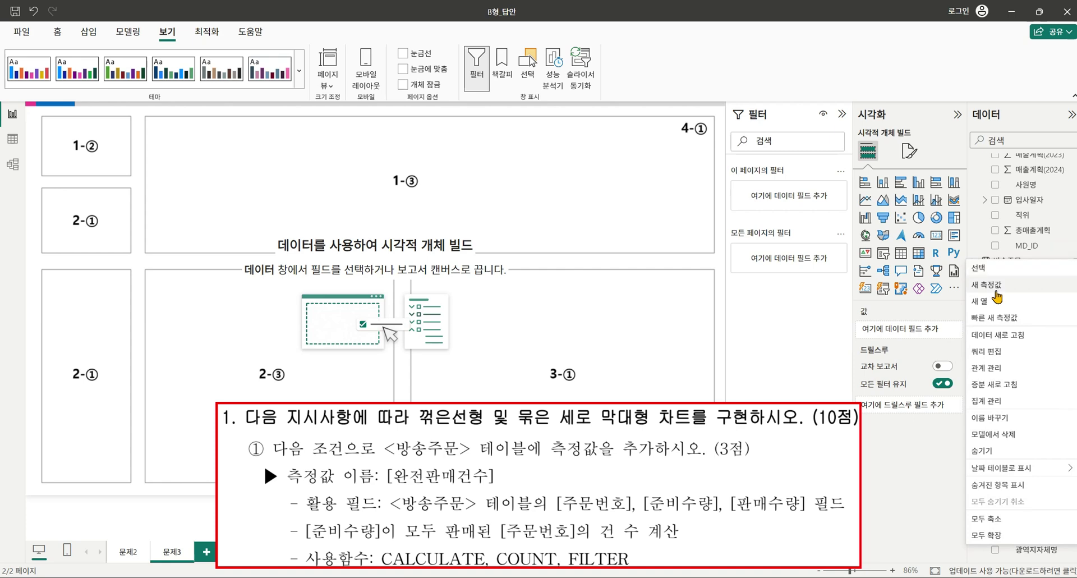
left_click(996, 285)
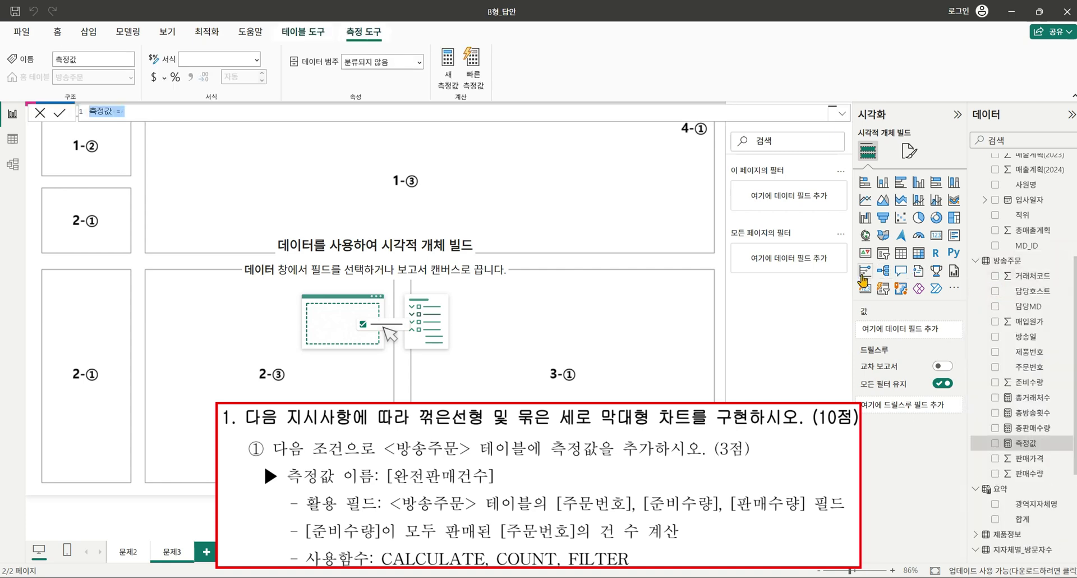
type("ㅇ완전판매건")
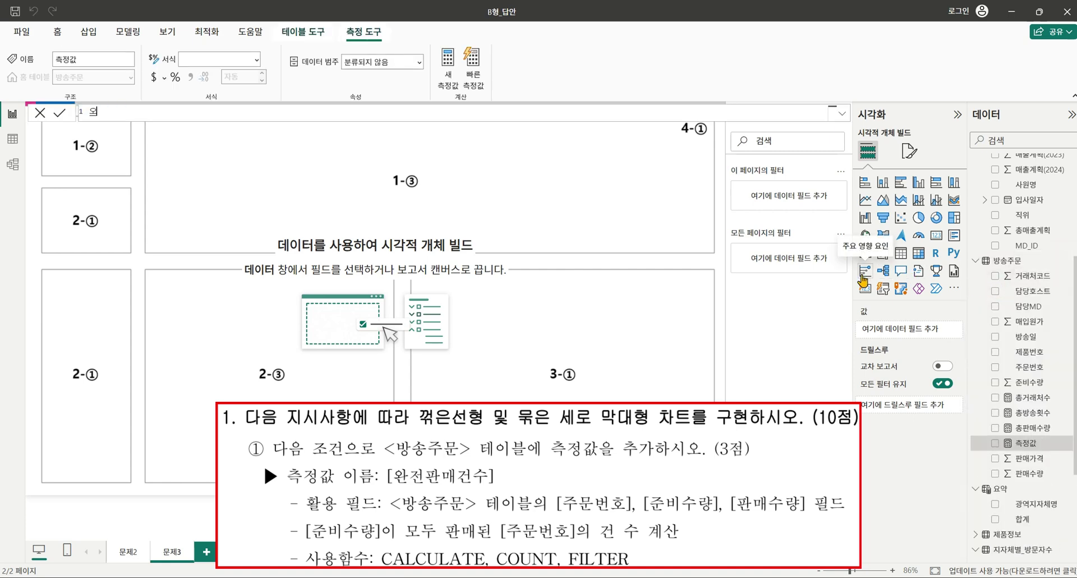
type("수 =")
type("cl")
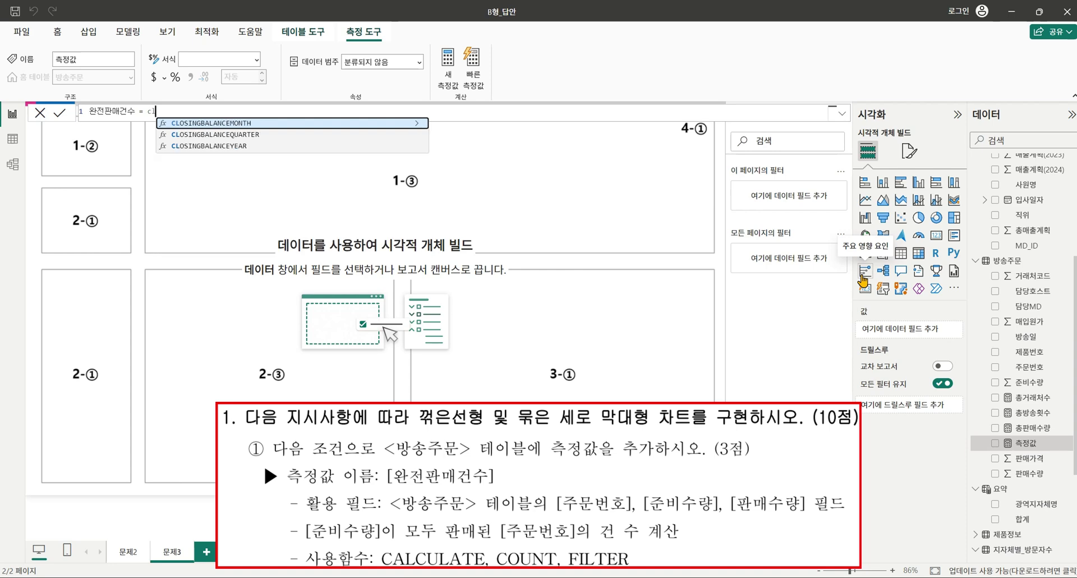
key("BackSpace")
type("a")
key("Tab")
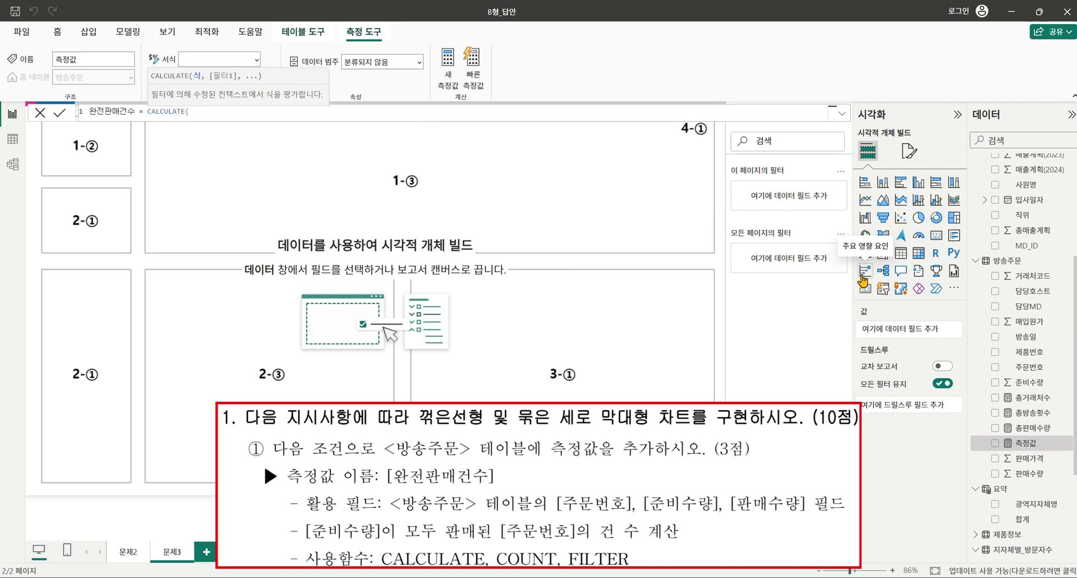
type("count(")
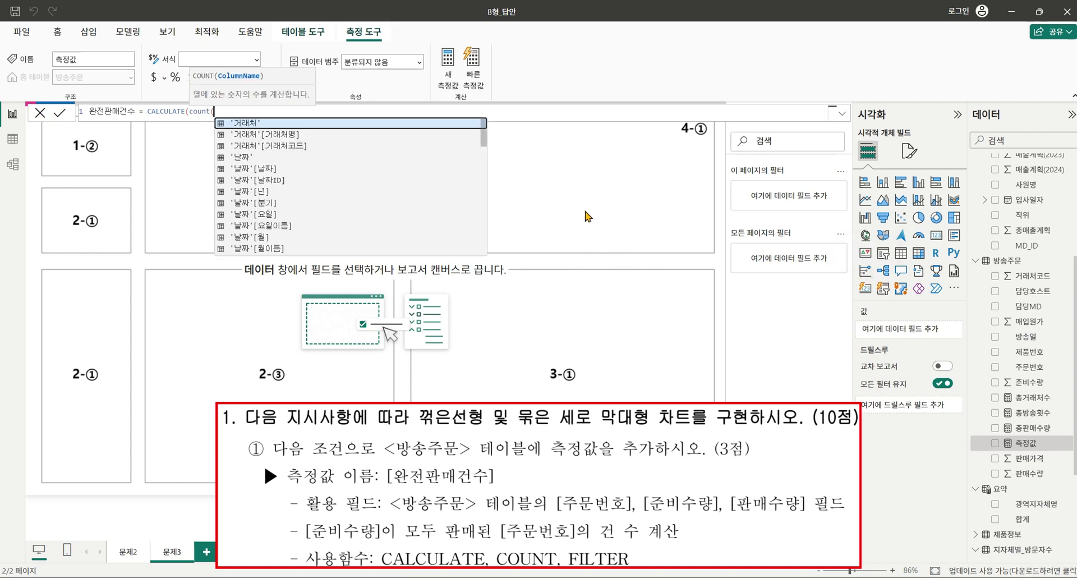
scroll(381, 173, "down", 5)
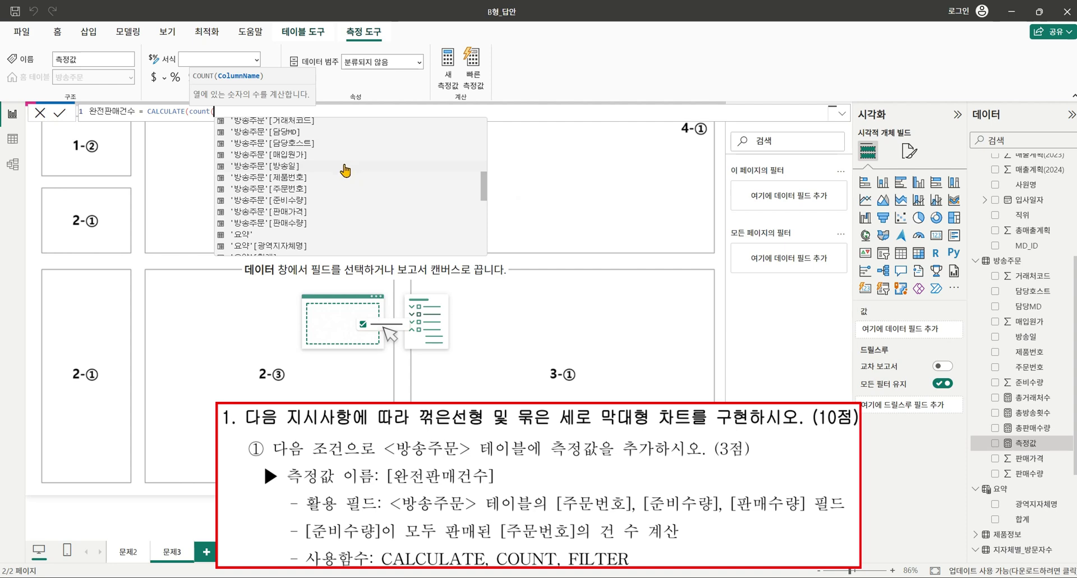
left_click(320, 189)
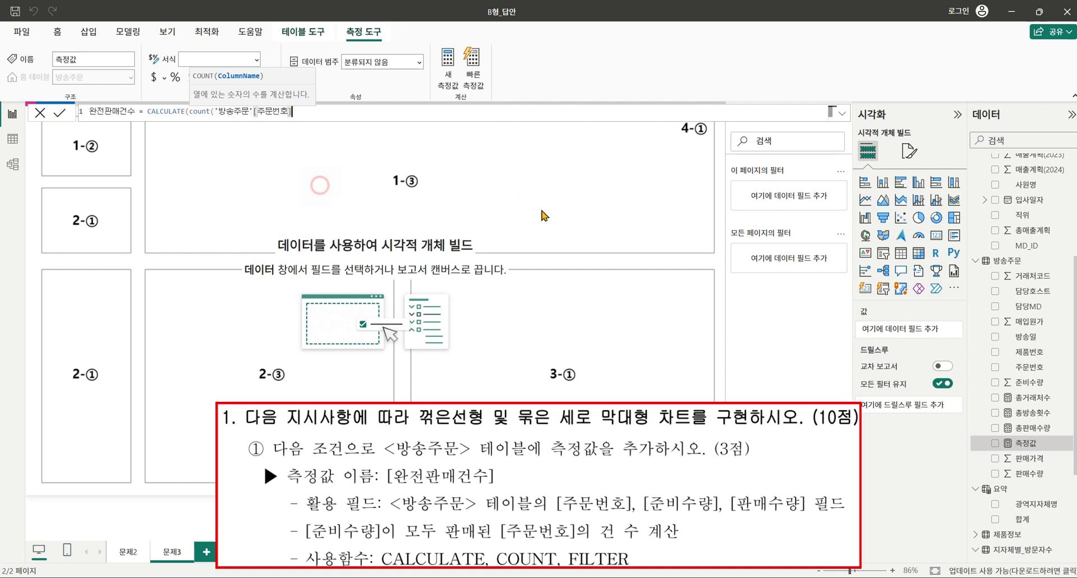
type("), ")
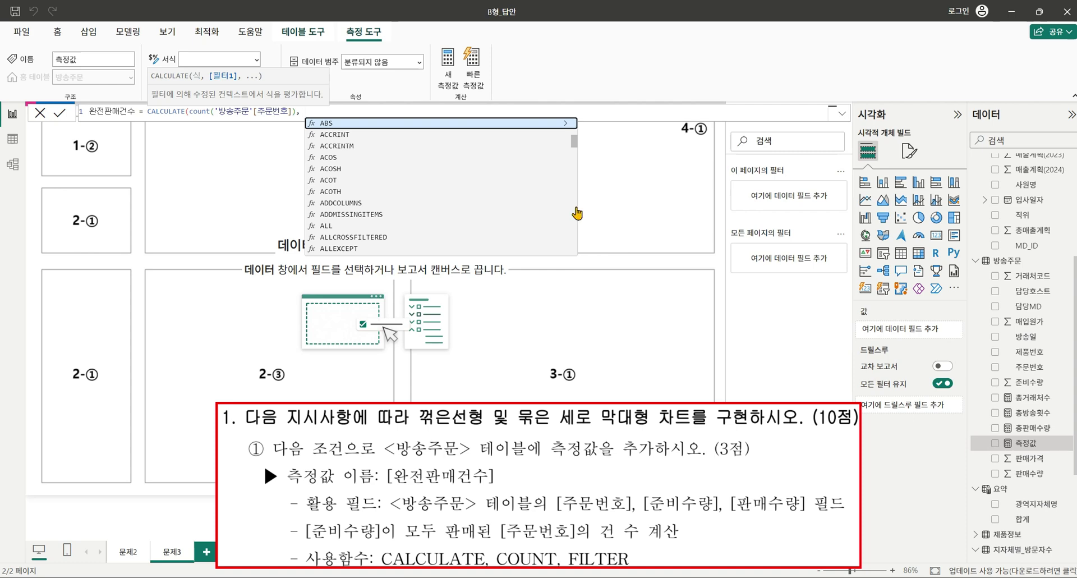
type("filter")
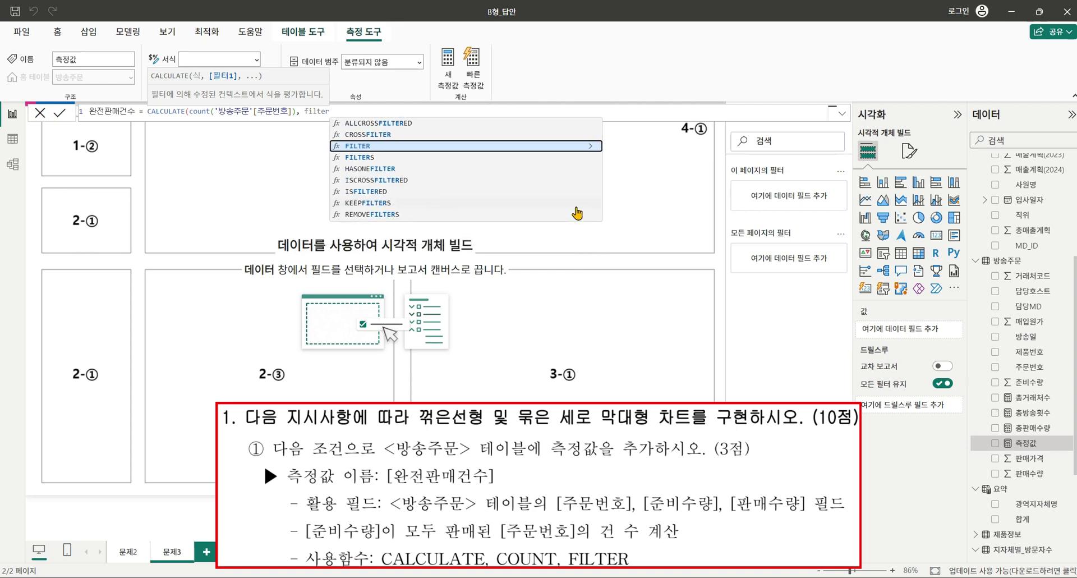
type("('")
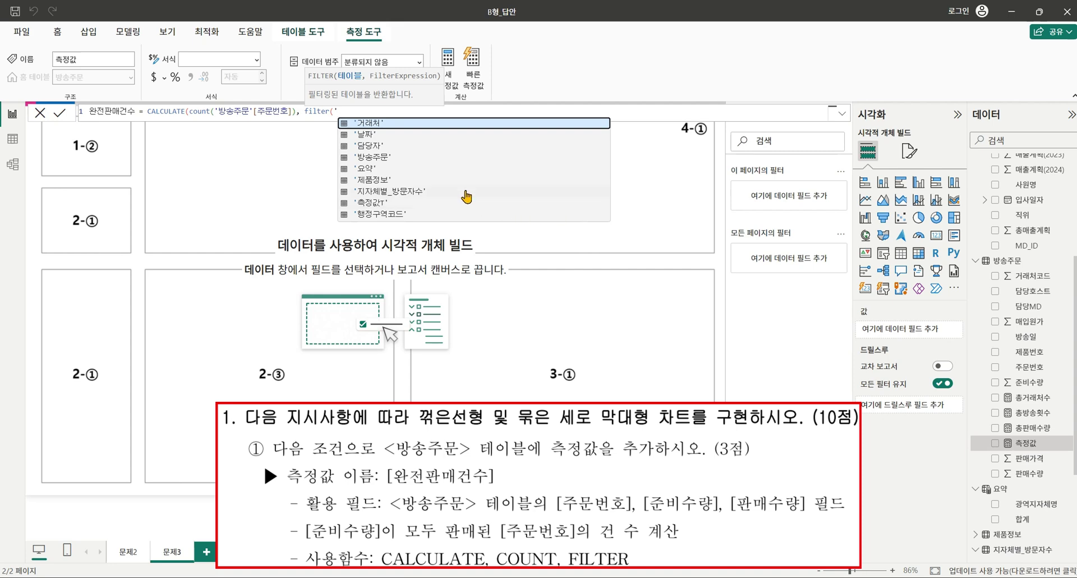
Filter 방송주문 rows where 준비수량 equals 판매수량 and commit the measure.
left_click(441, 159)
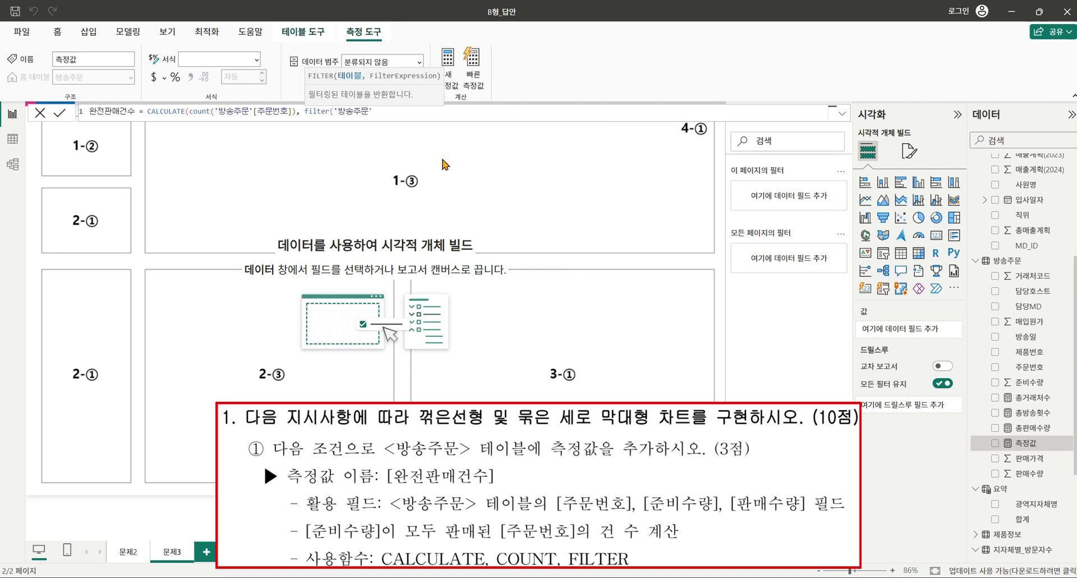
type(", '")
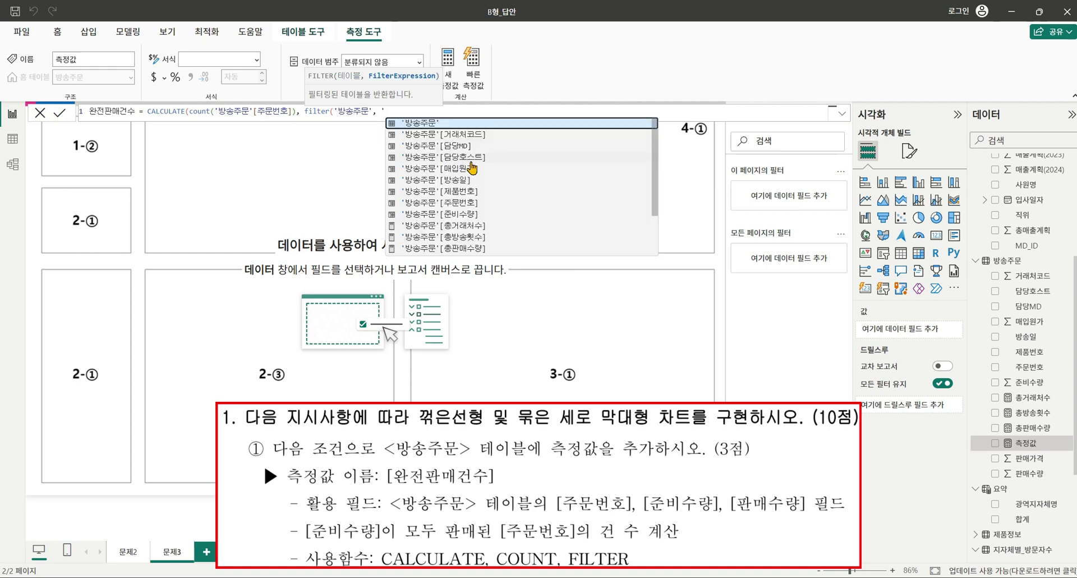
left_click(484, 214)
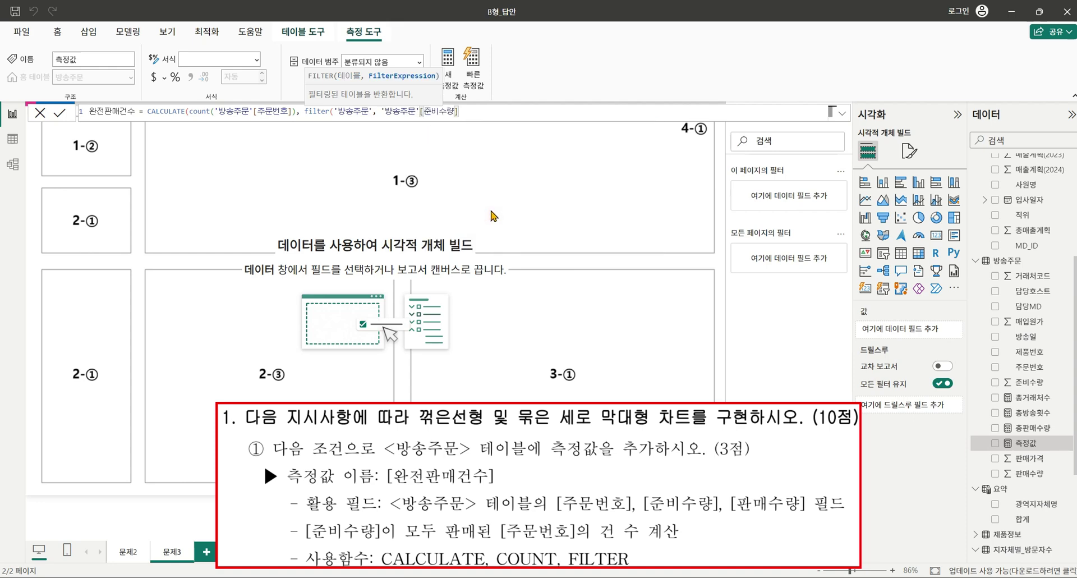
type("='")
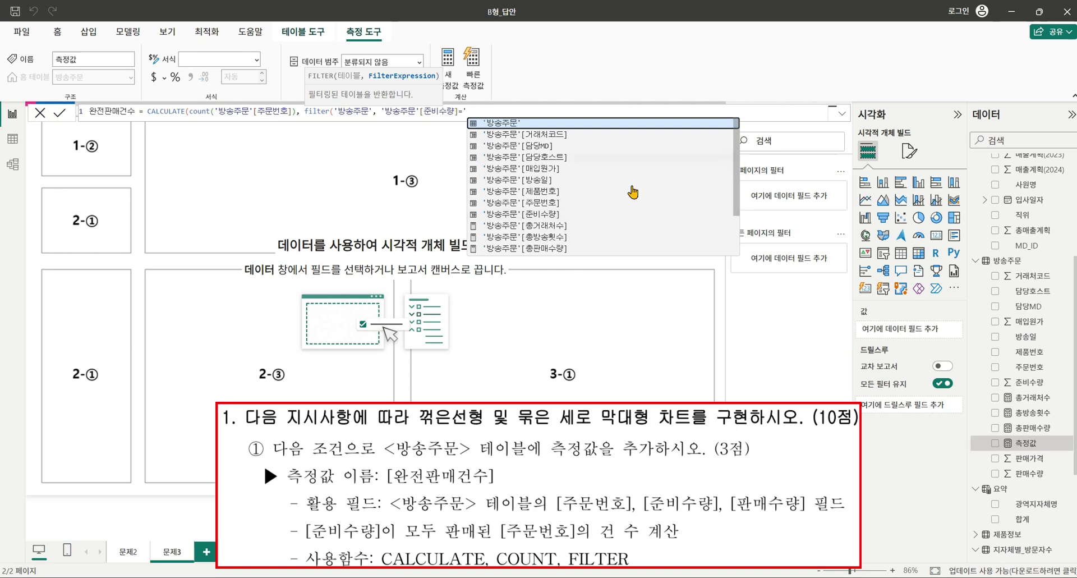
scroll(606, 217, "down", 2)
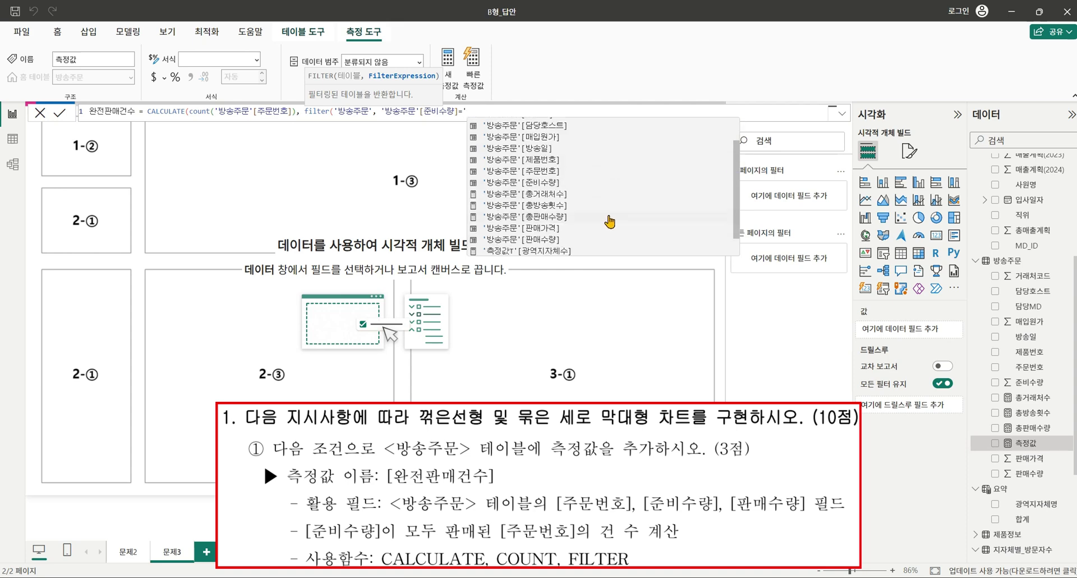
left_click(584, 239)
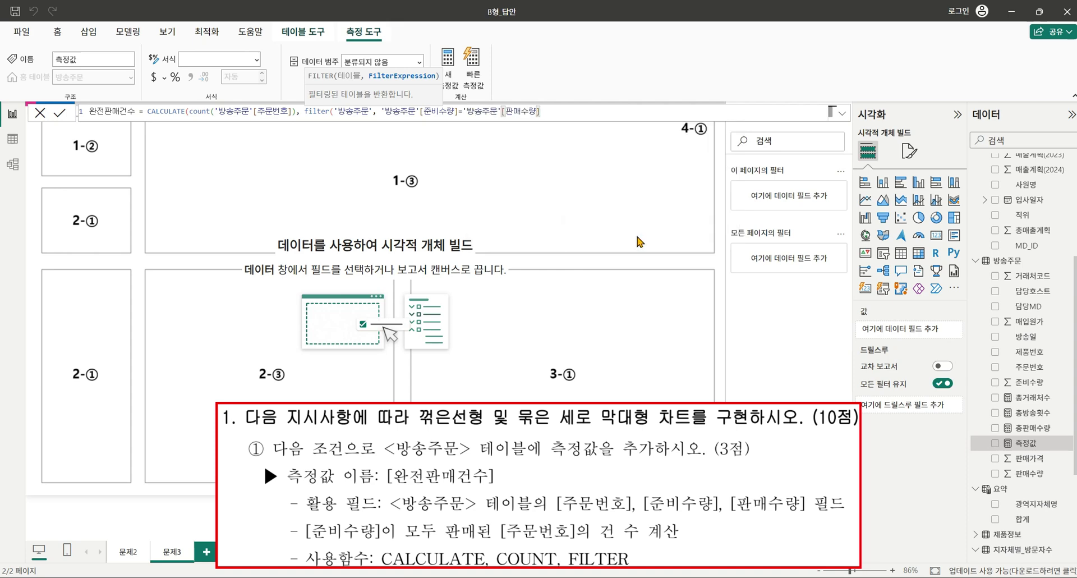
type("))")
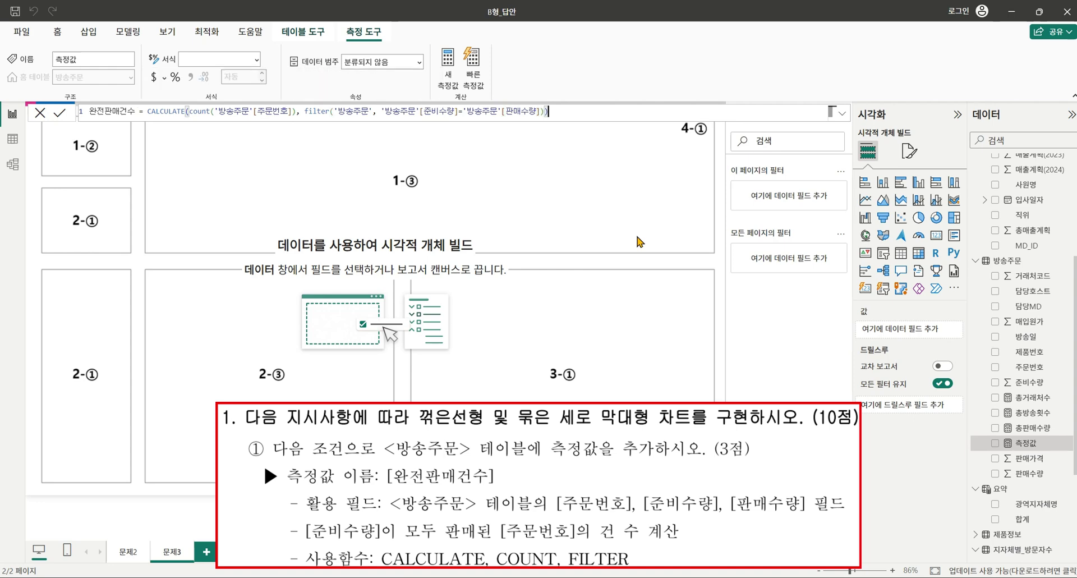
key("Return")
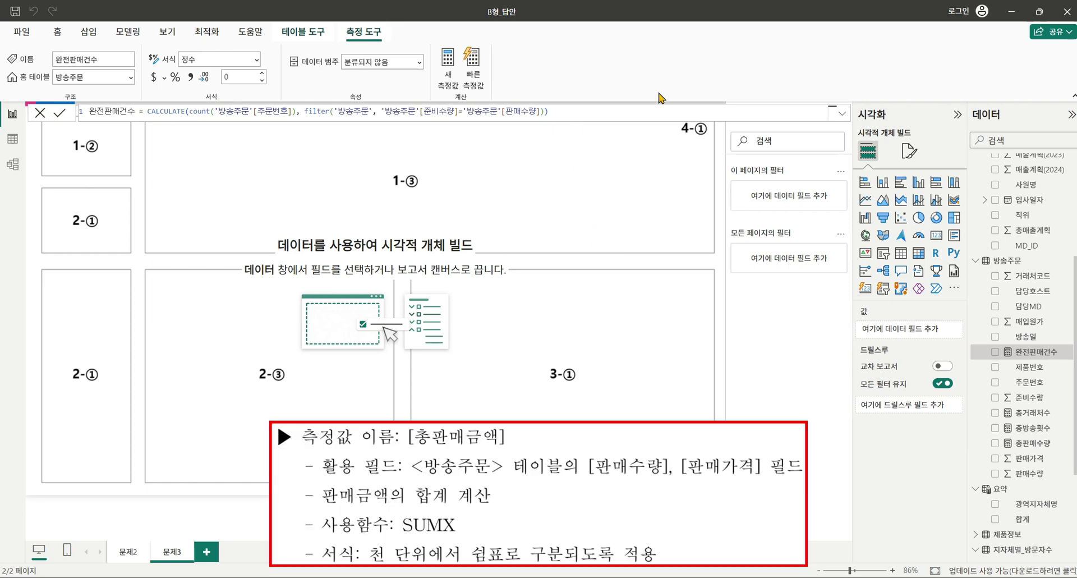
Start a 총판매금액 measure in 방송주문 as SUMX over the 방송주문 table.
right_click(1049, 262)
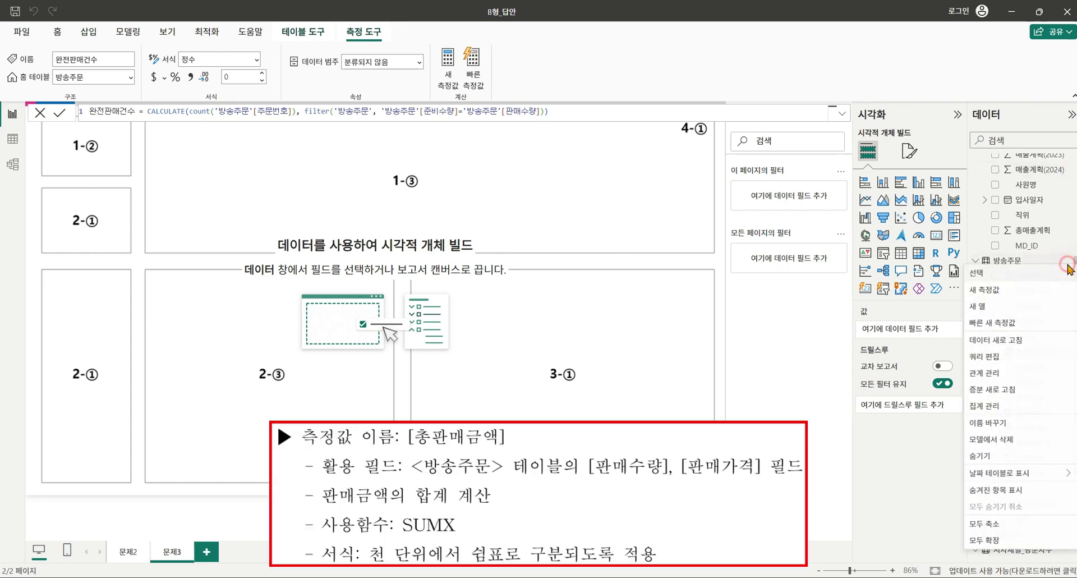
left_click(1024, 294)
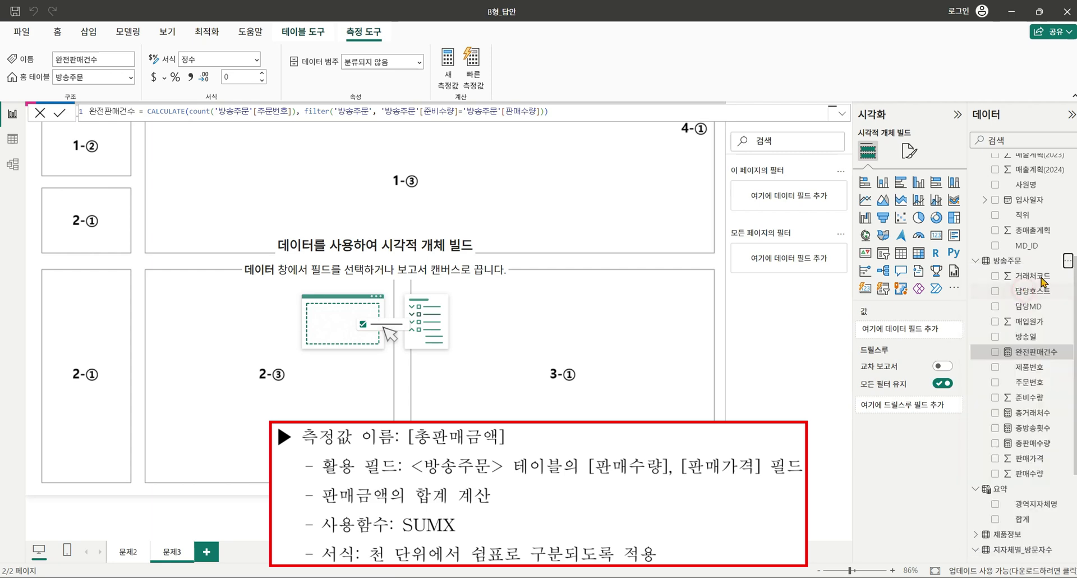
key("BackSpace")
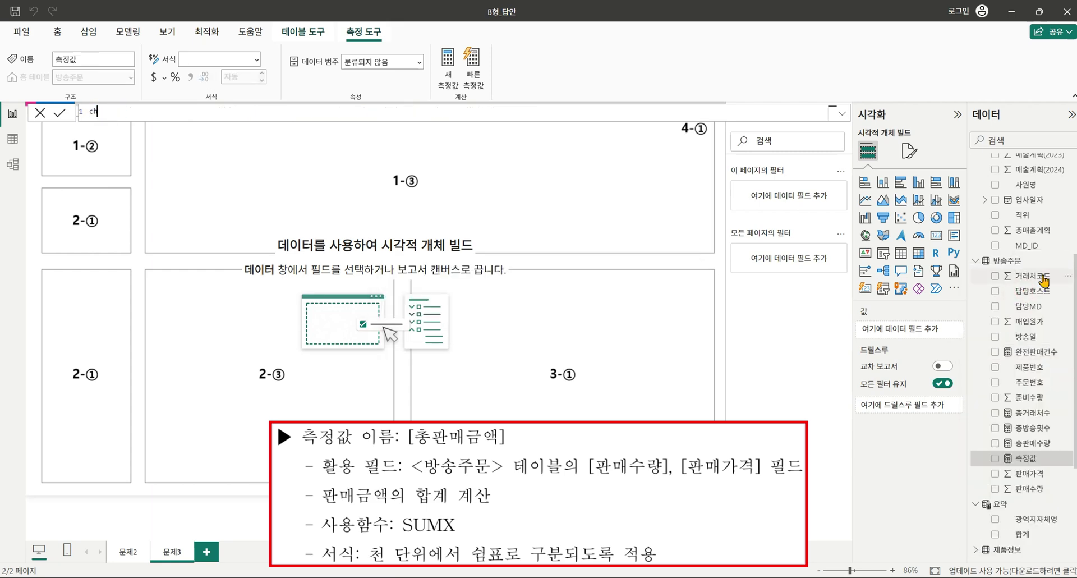
type("총판ㅁ")
type("매금액 =")
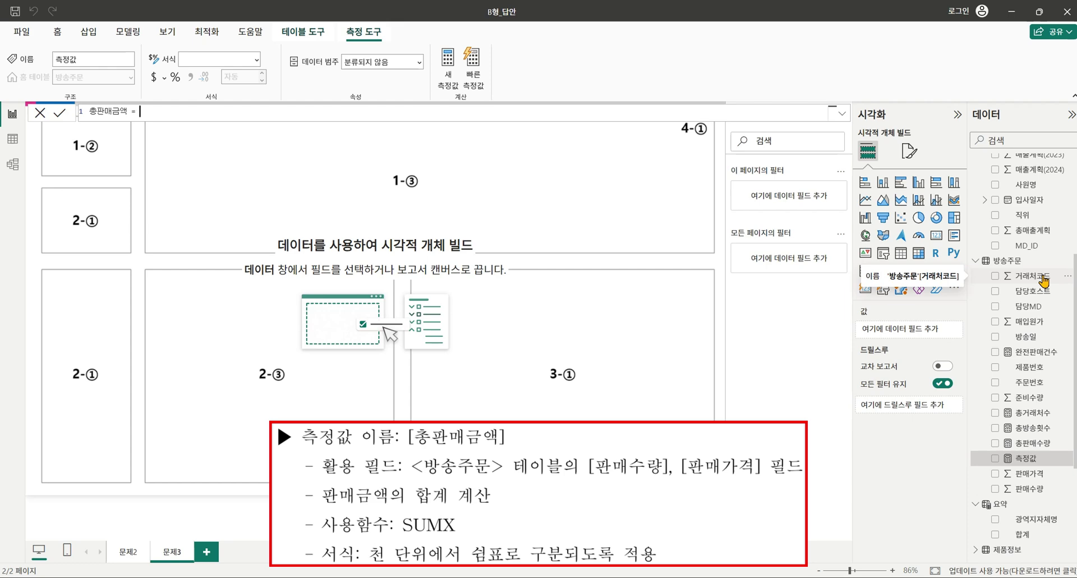
type("sumx(")
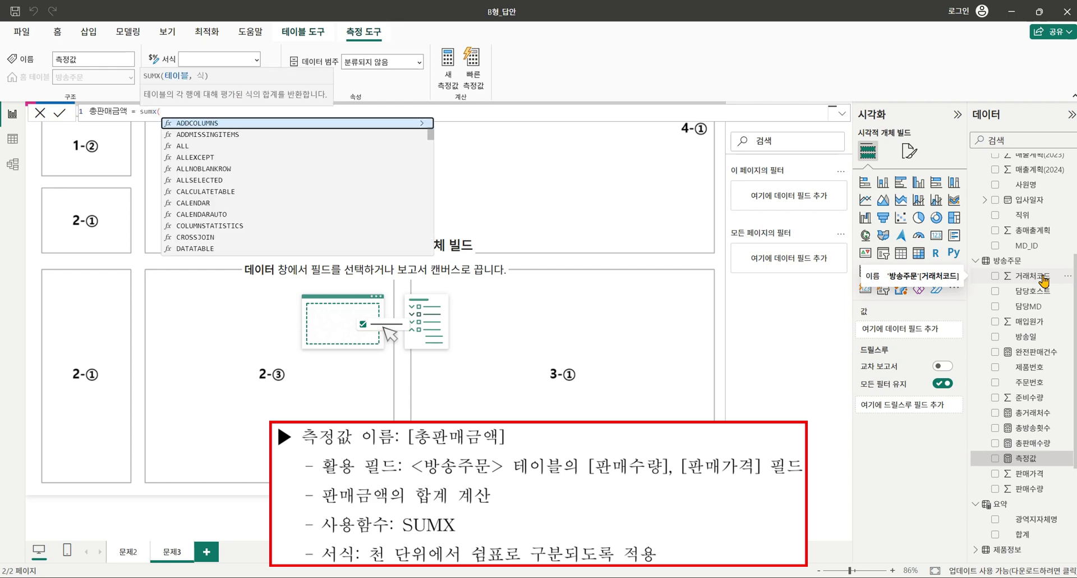
type("'")
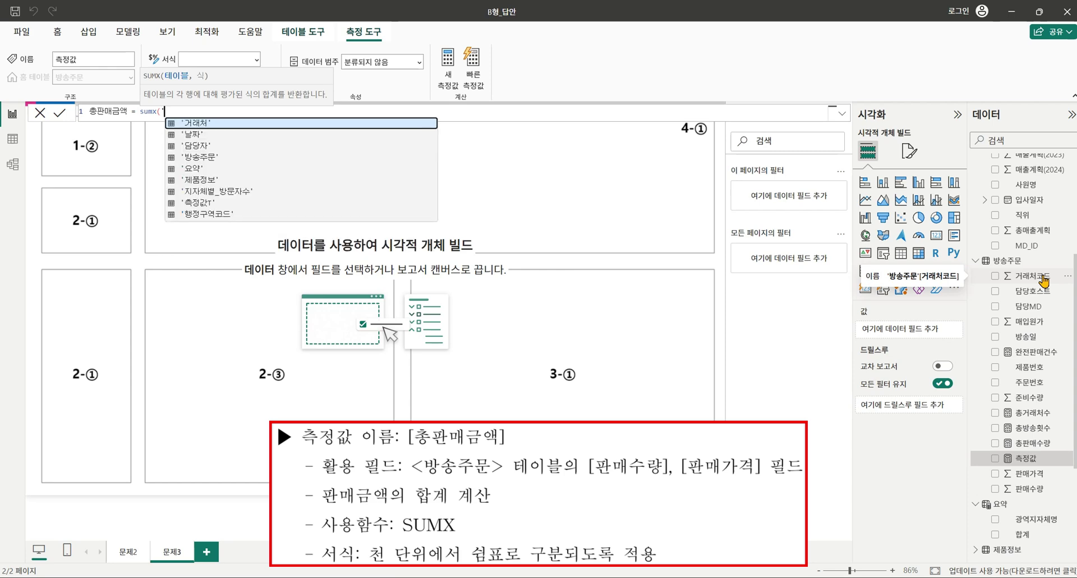
left_click(242, 156)
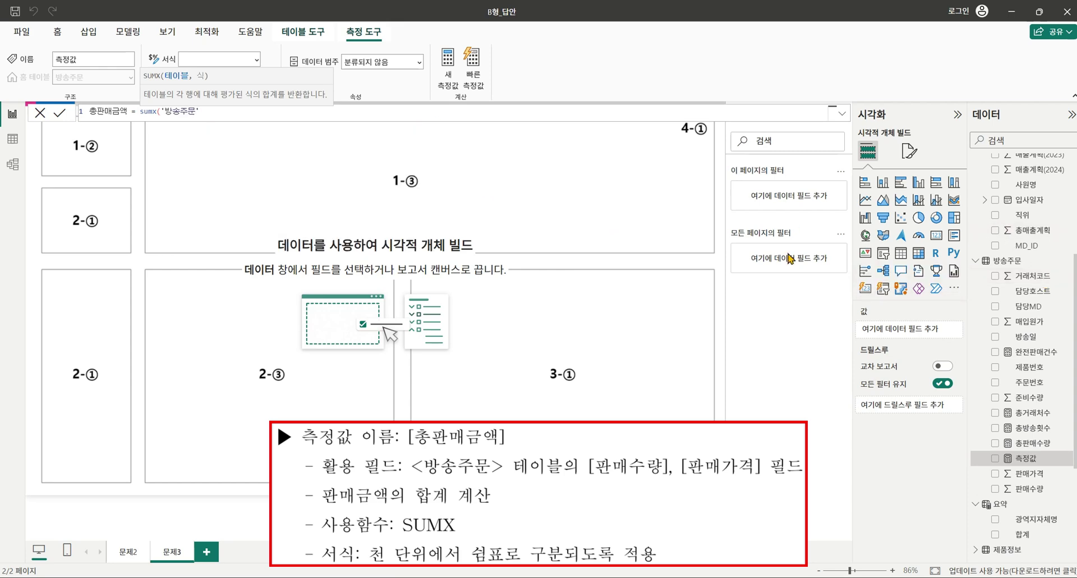
type(", '")
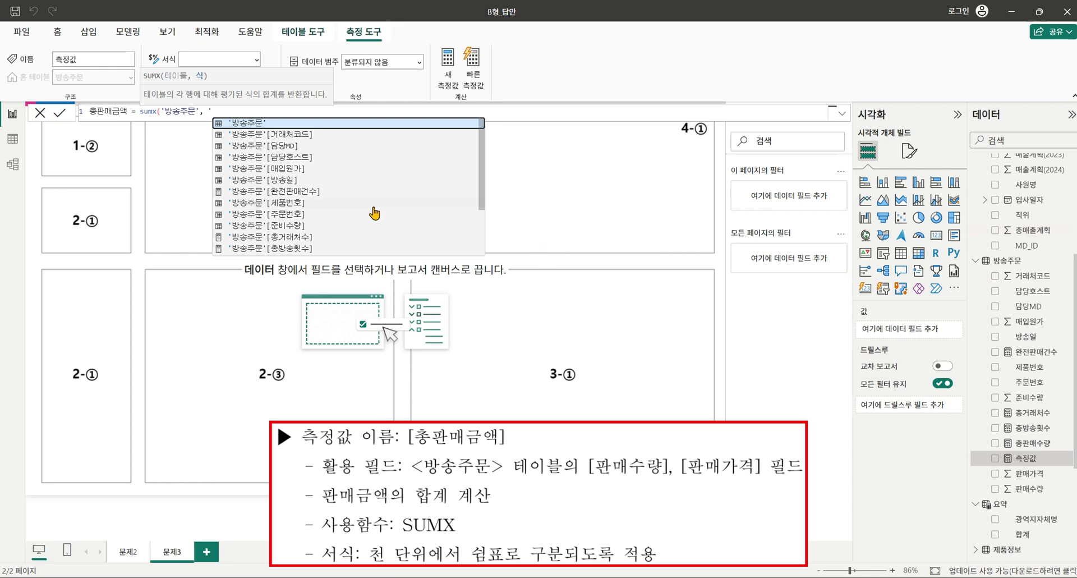
Multiply 판매수량 by 판매가격 in the SUMX, commit, and apply thousands separators.
scroll(348, 208, "down", 2)
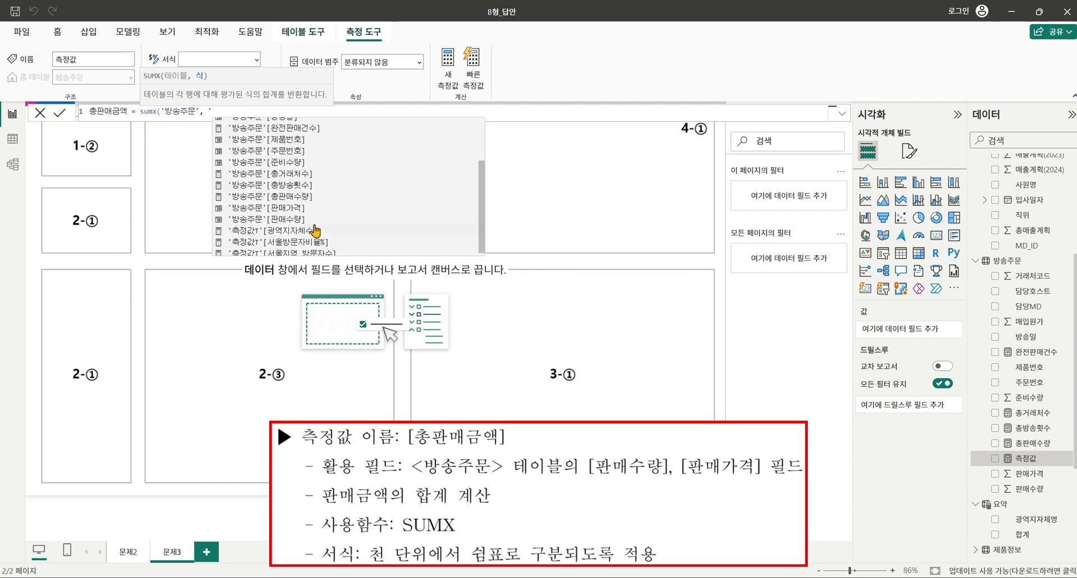
left_click(313, 220)
type("*'")
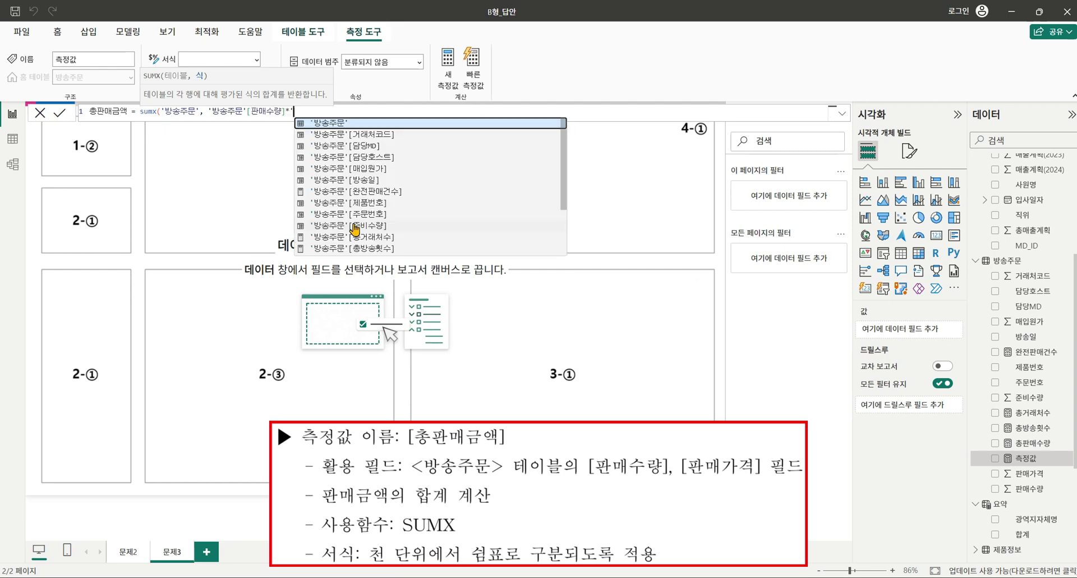
scroll(425, 219, "down", 2)
left_click(417, 208)
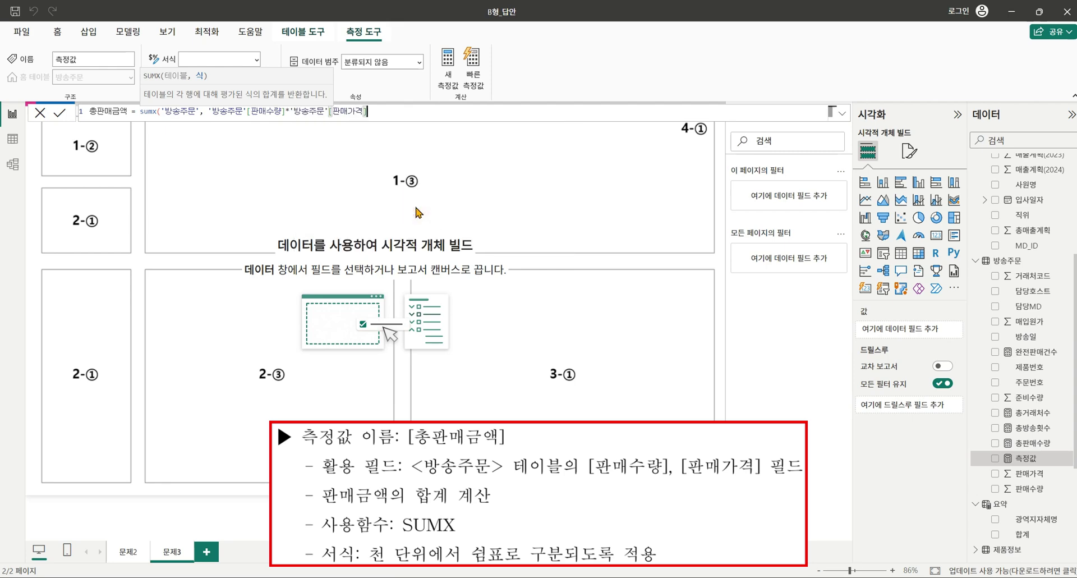
type(")")
key("Return")
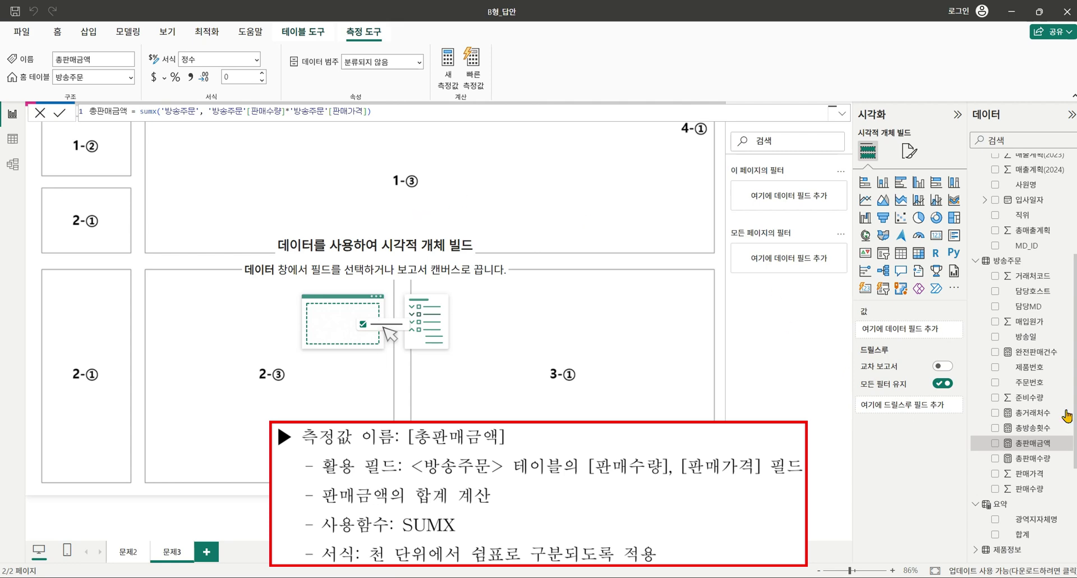
left_click(191, 77)
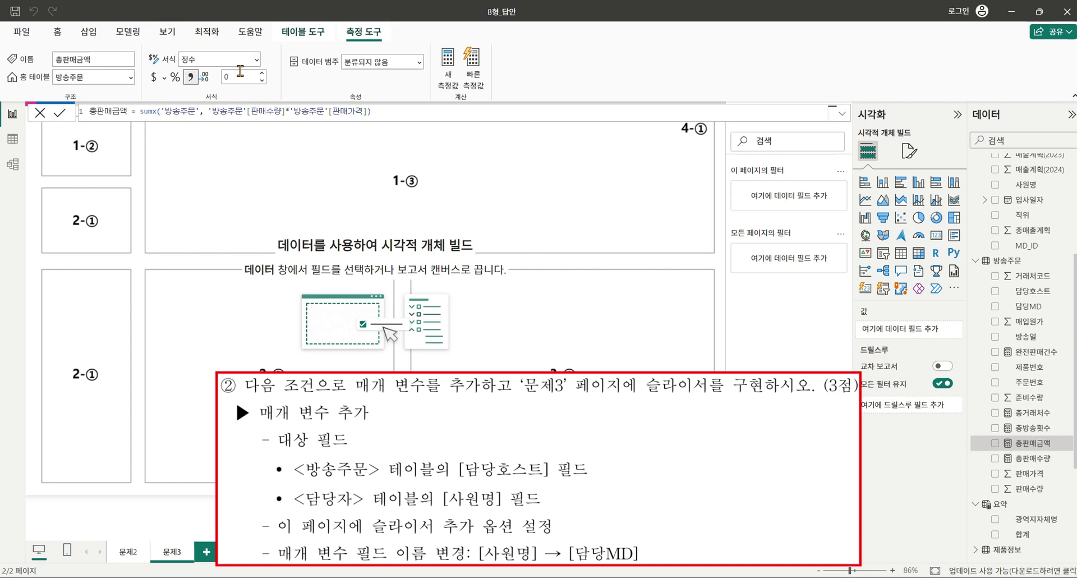
Create a fields parameter from 방송주문[담당호스트] and 담당자[사원명], adding its slicer to the page.
left_click(128, 34)
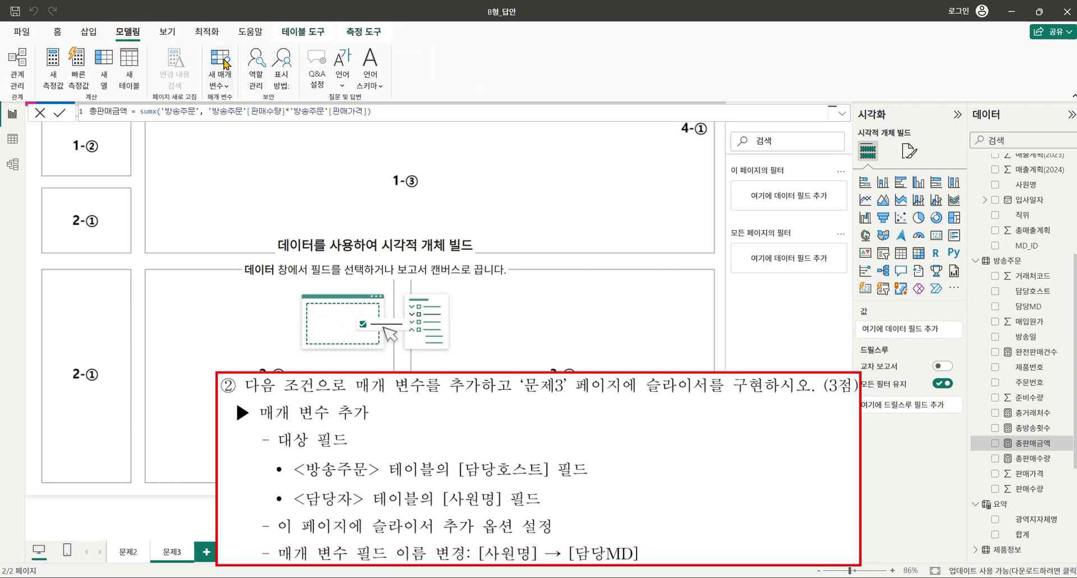
left_click(223, 64)
left_click(238, 123)
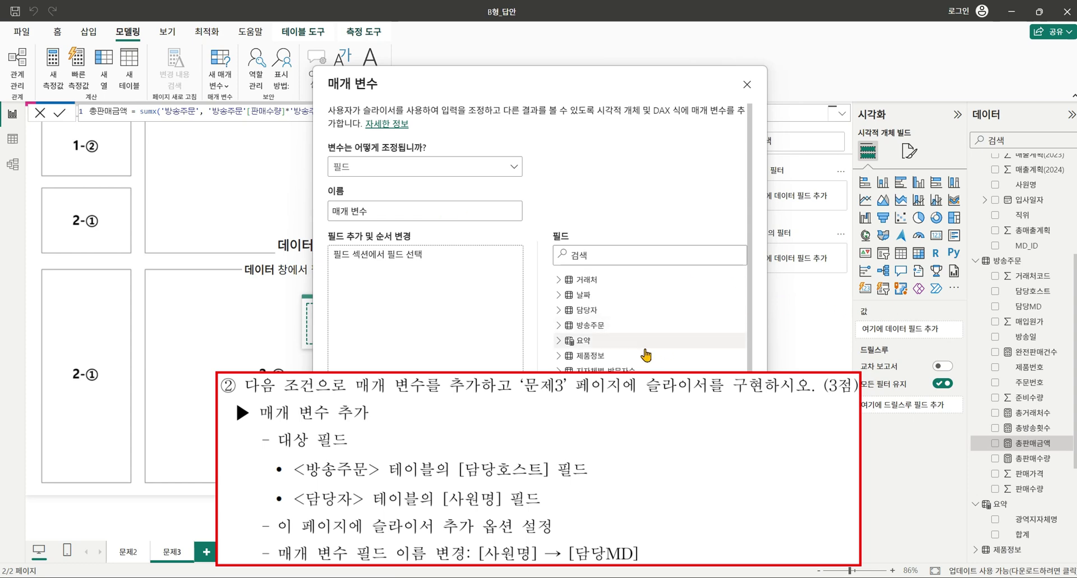
left_click(560, 326)
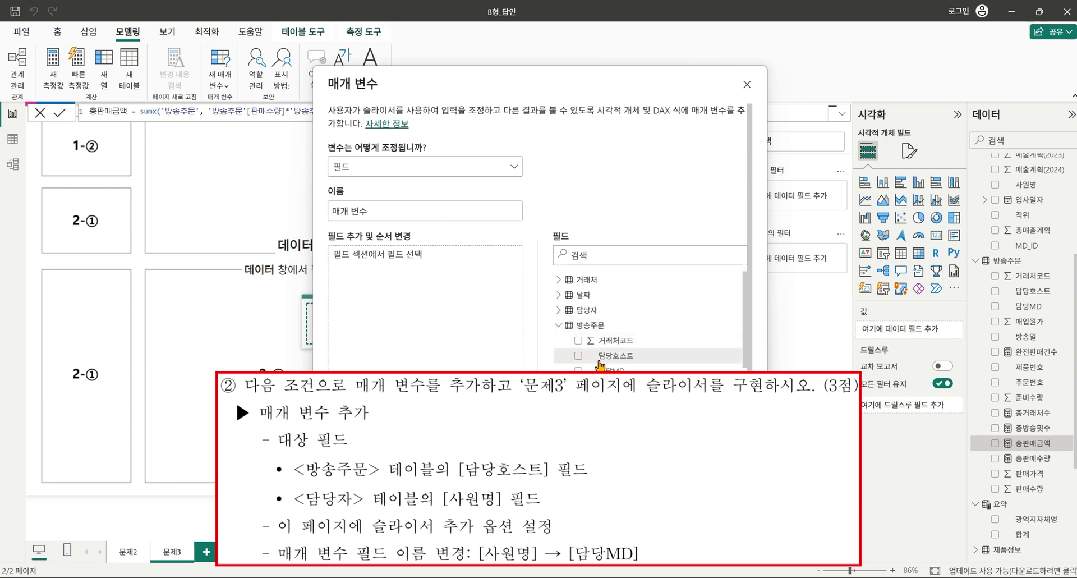
left_click(578, 356)
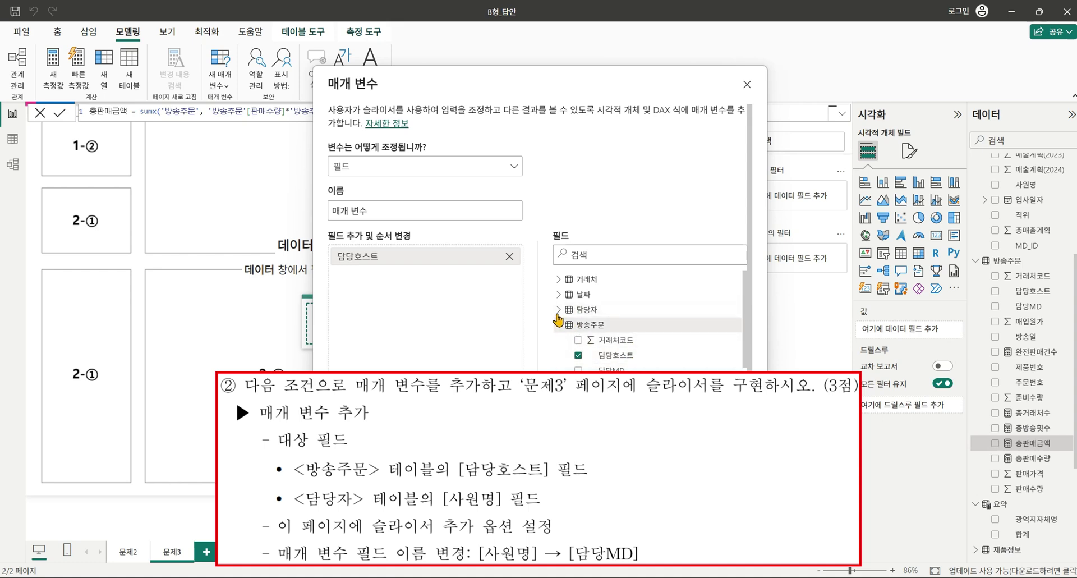
left_click(558, 309)
left_click(578, 355)
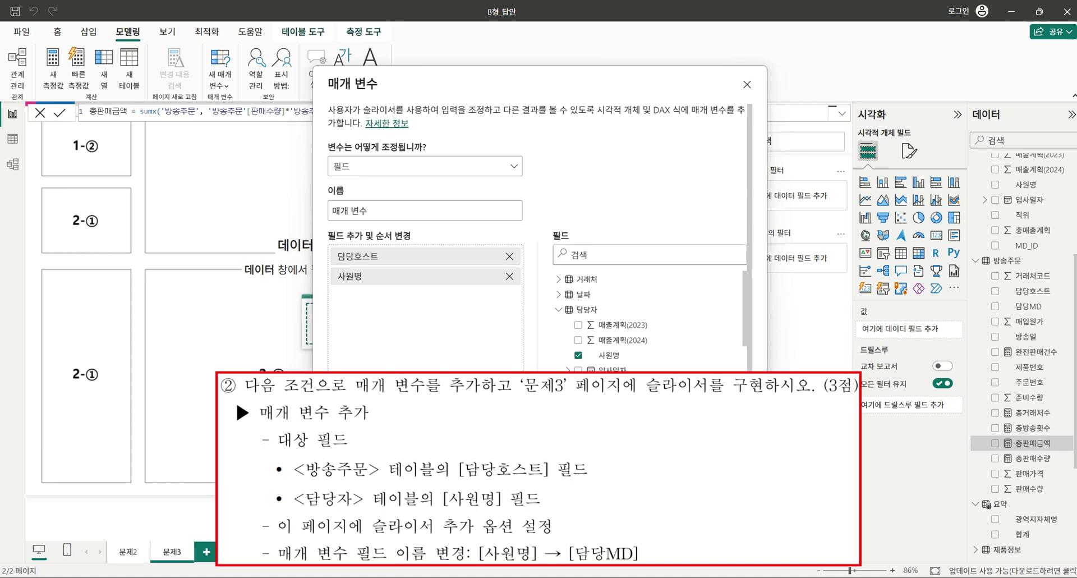
left_click(675, 488)
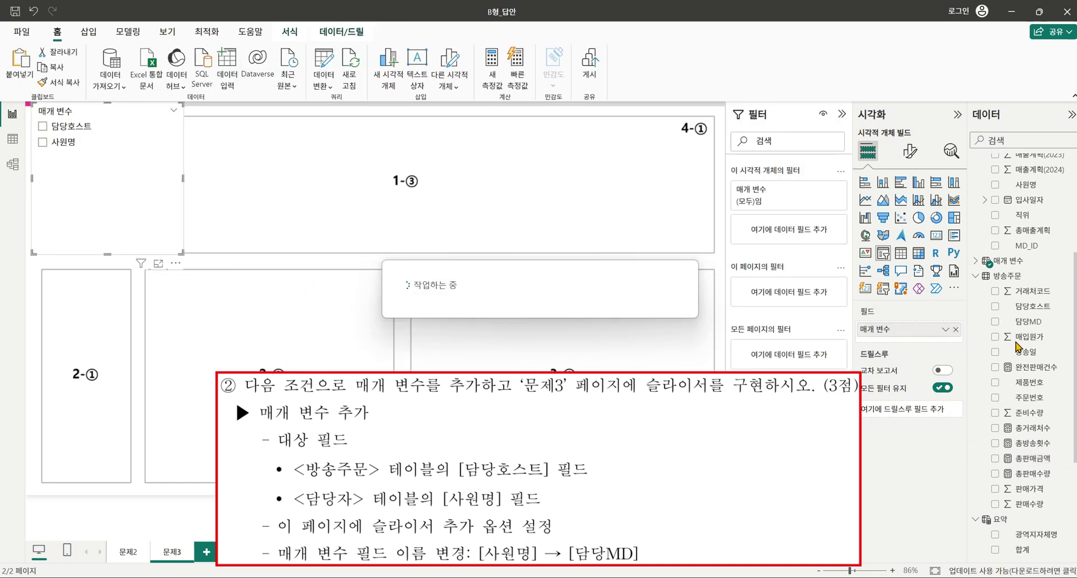
Rename the parameter's "사원명" label to "담당MD" in its DAX definition.
left_click(1013, 261)
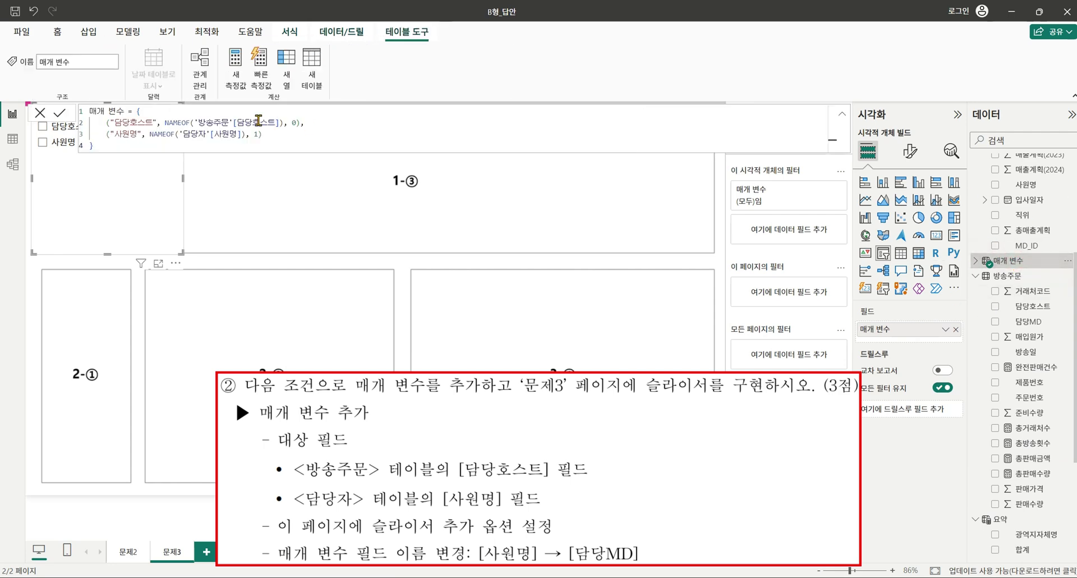
double_click(126, 123)
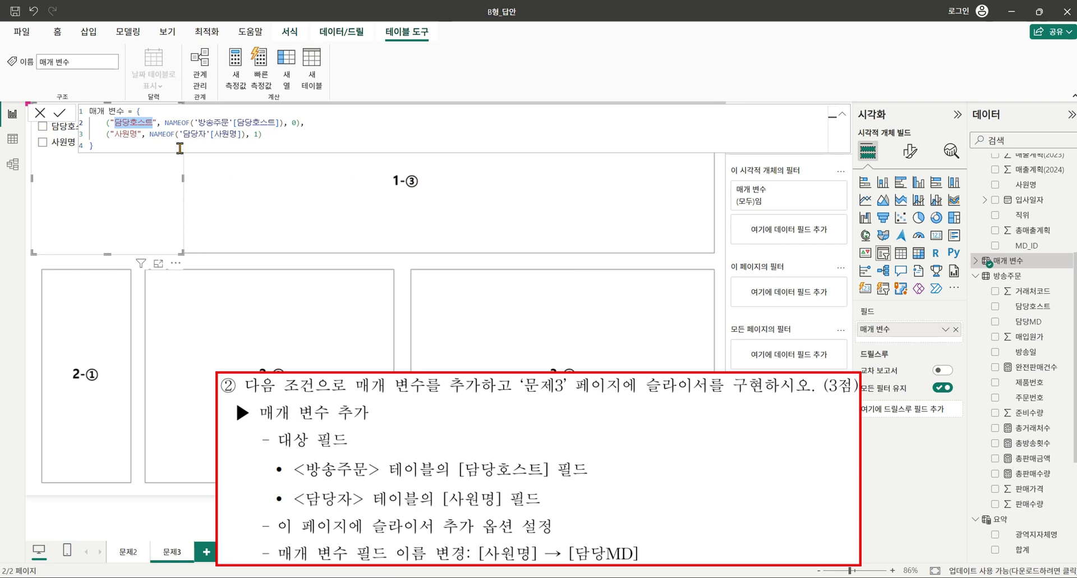
left_click(124, 144)
double_click(125, 134)
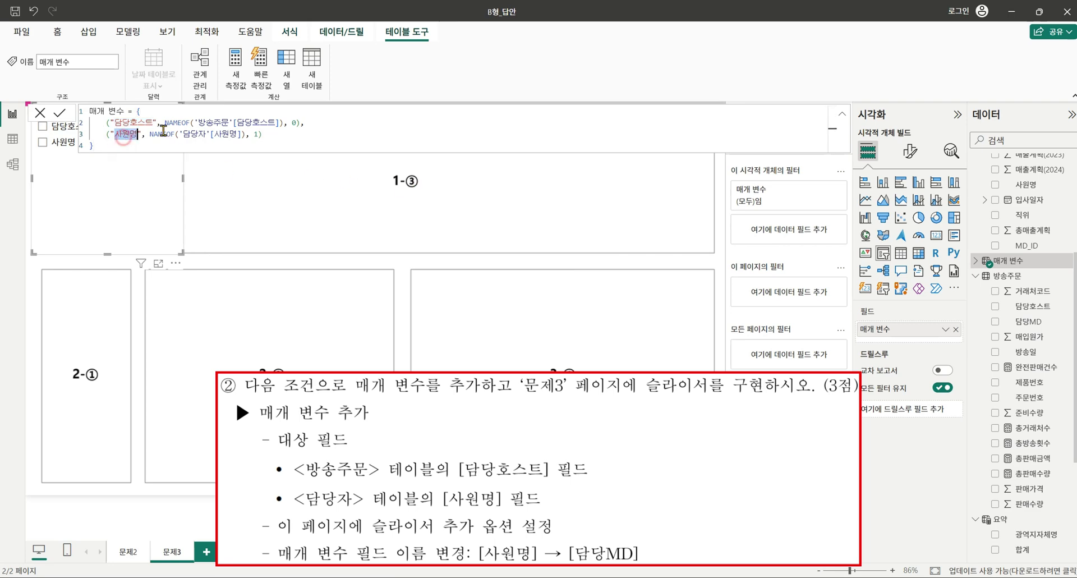
type("담당")
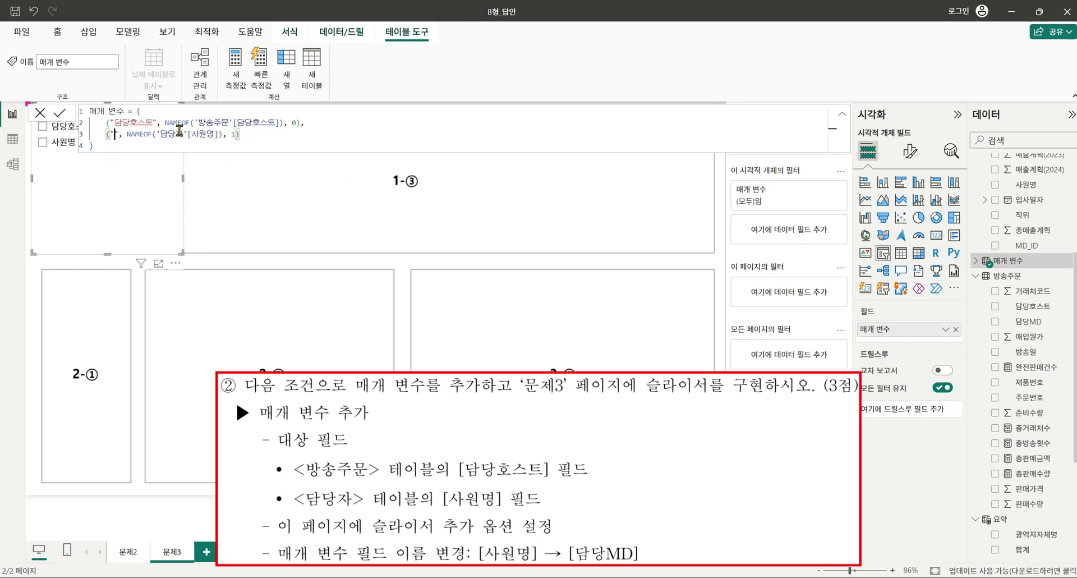
type("MD")
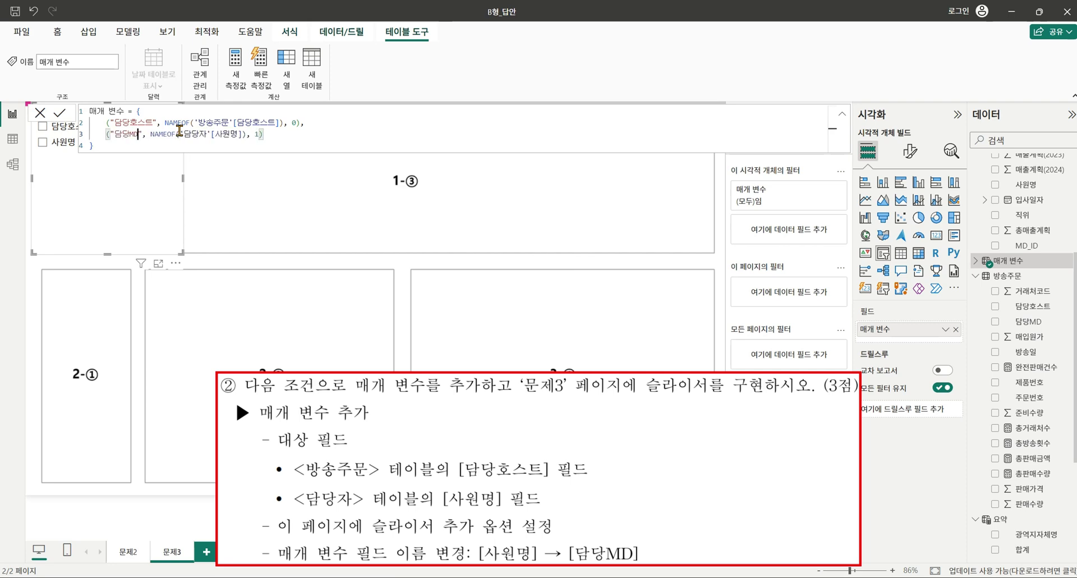
key("Return")
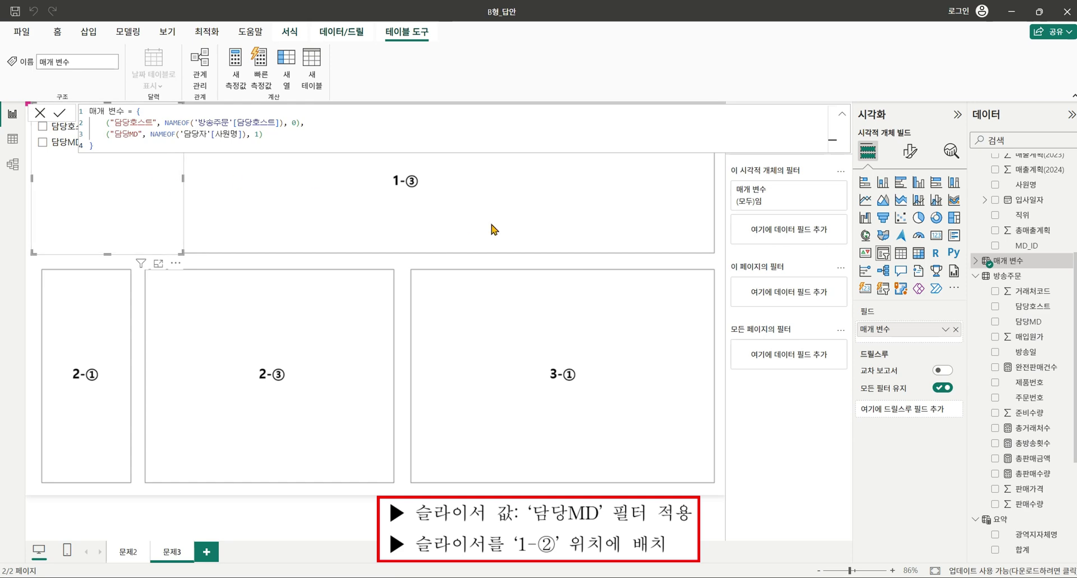
left_click(46, 147)
Select 담당MD in the slicer and fit the slicer into the 1-② box.
left_click(42, 142)
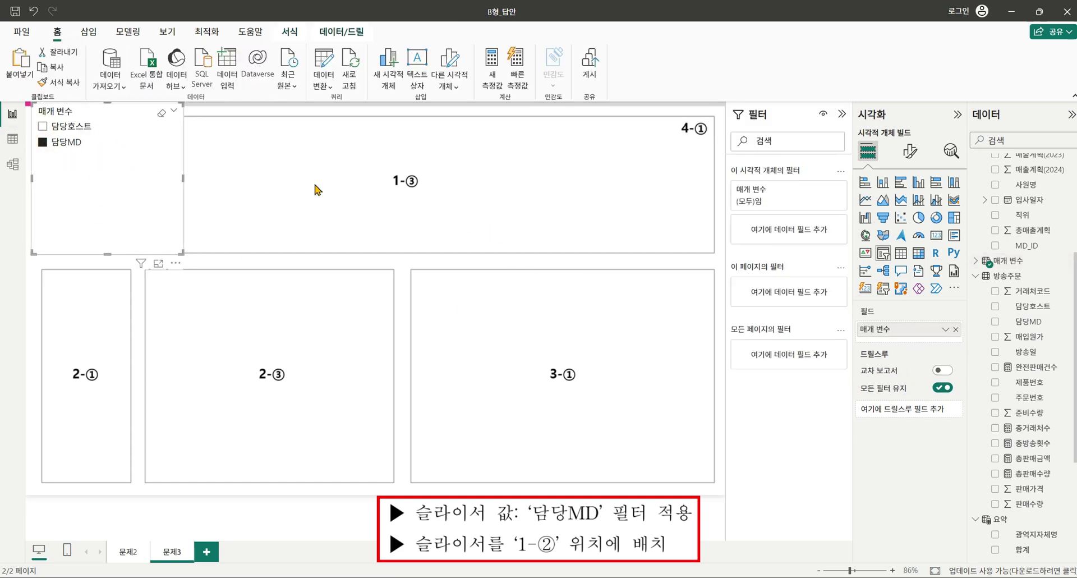
left_click_drag(135, 171, 151, 192)
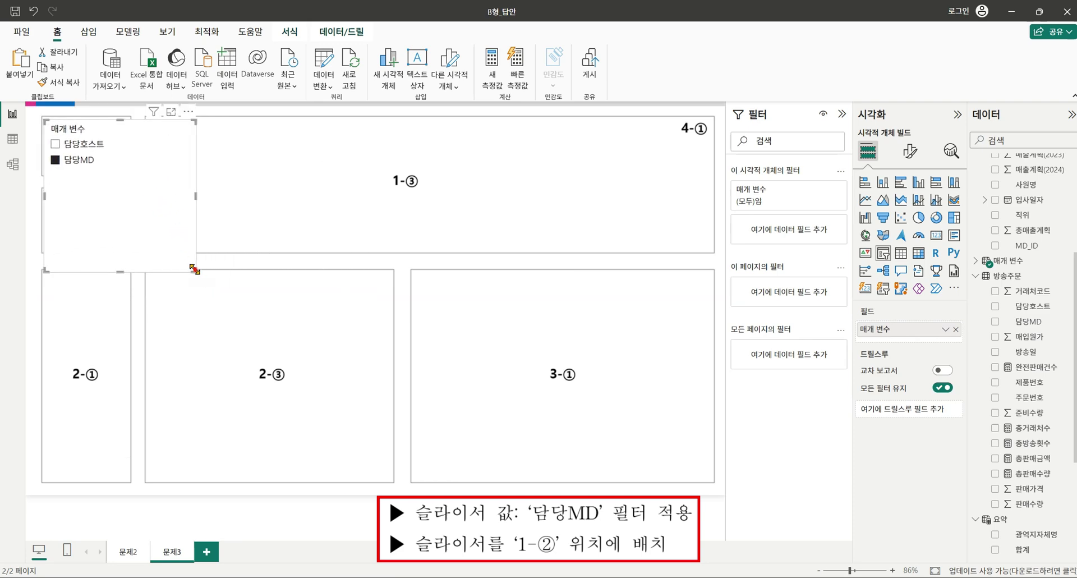
left_click_drag(194, 269, 130, 175)
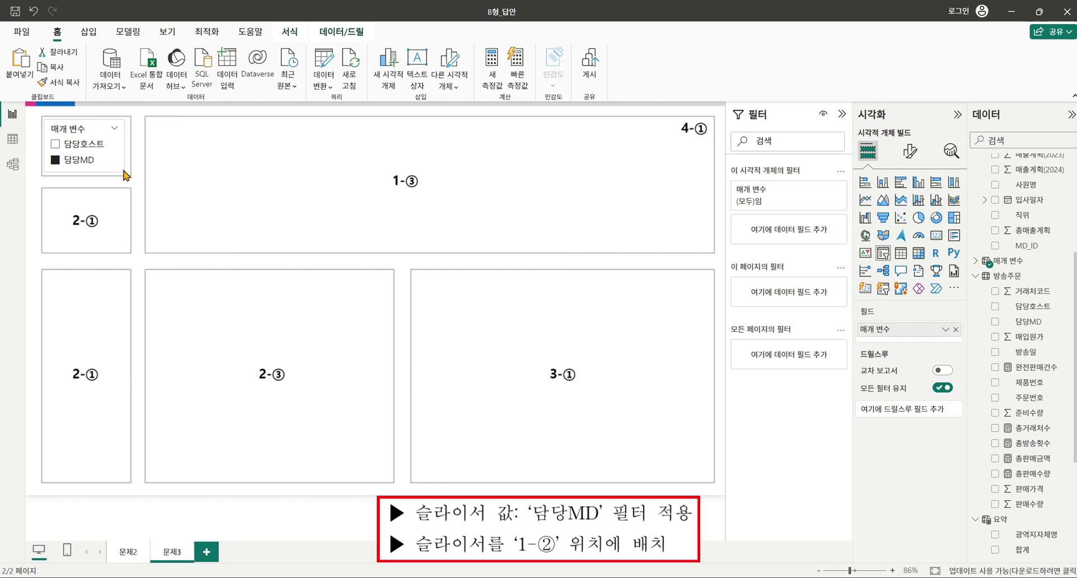
left_click(208, 180)
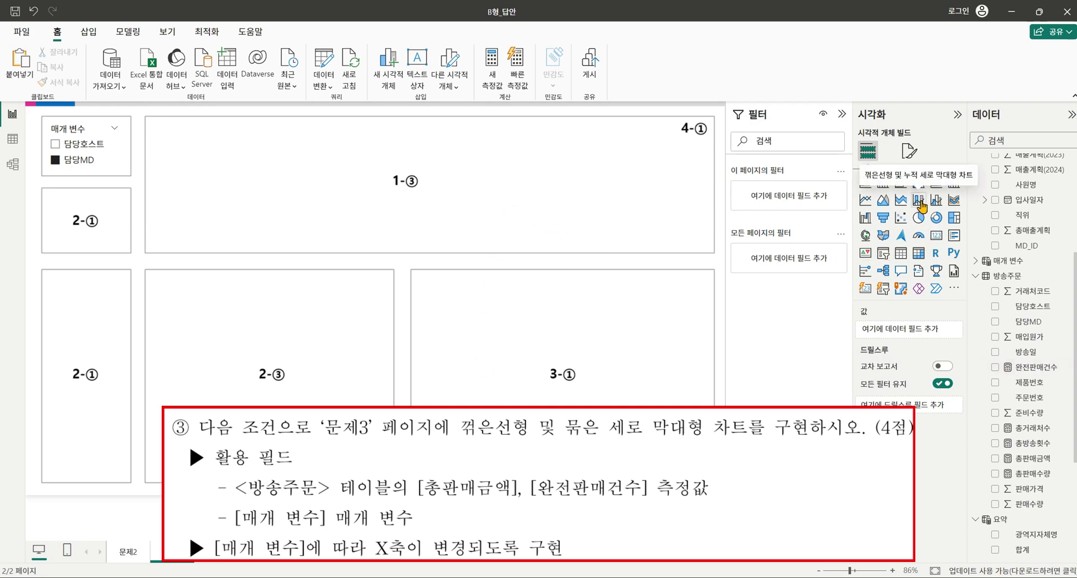
Fill the 1-③ box with a line and clustered column chart of 총판매금액 and 완전판매건수 by 매개 변수.
left_click(936, 204)
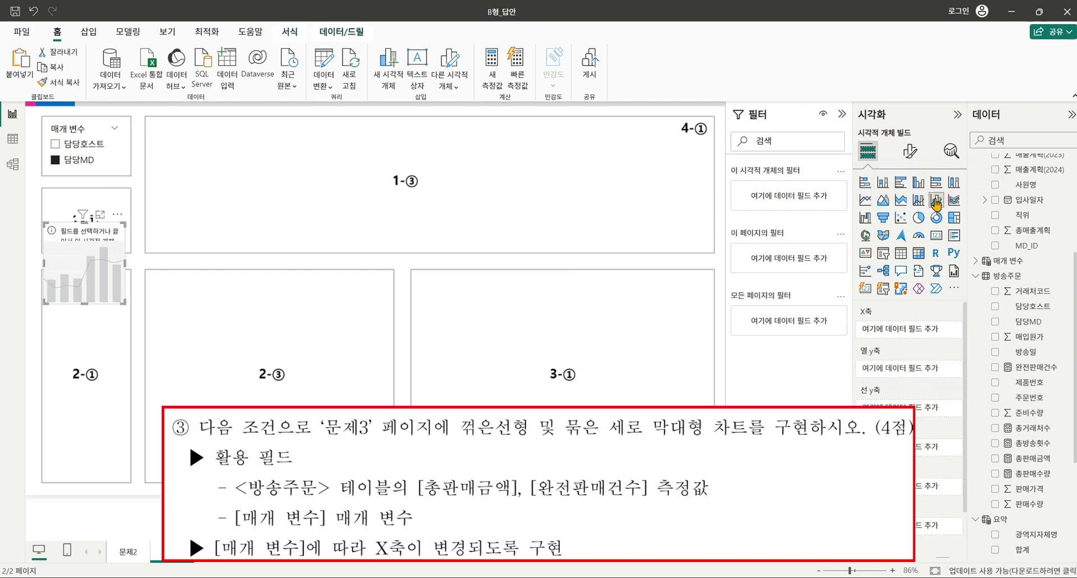
left_click_drag(85, 247, 191, 156)
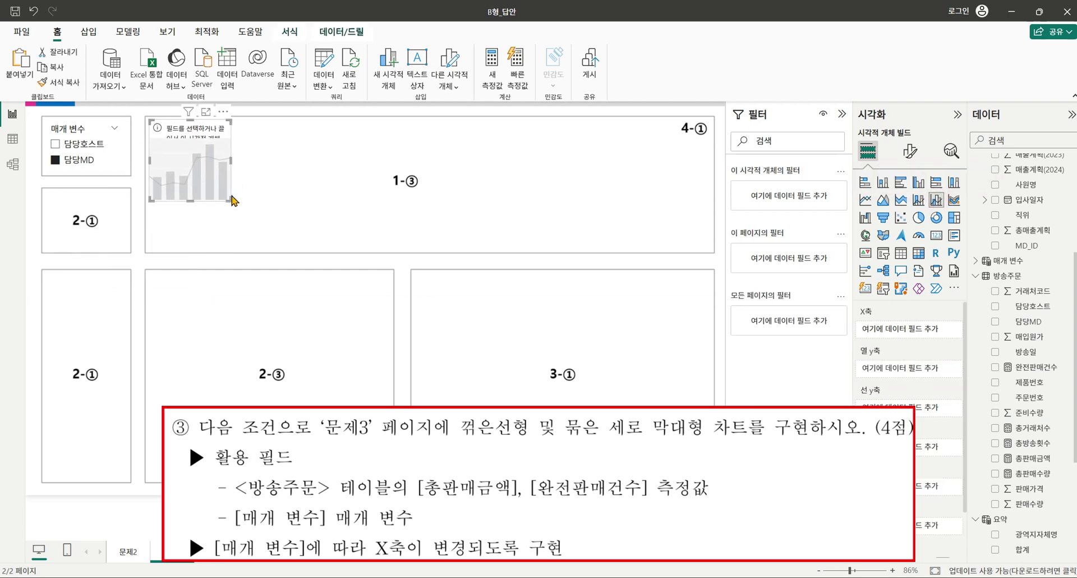
left_click_drag(229, 199, 710, 252)
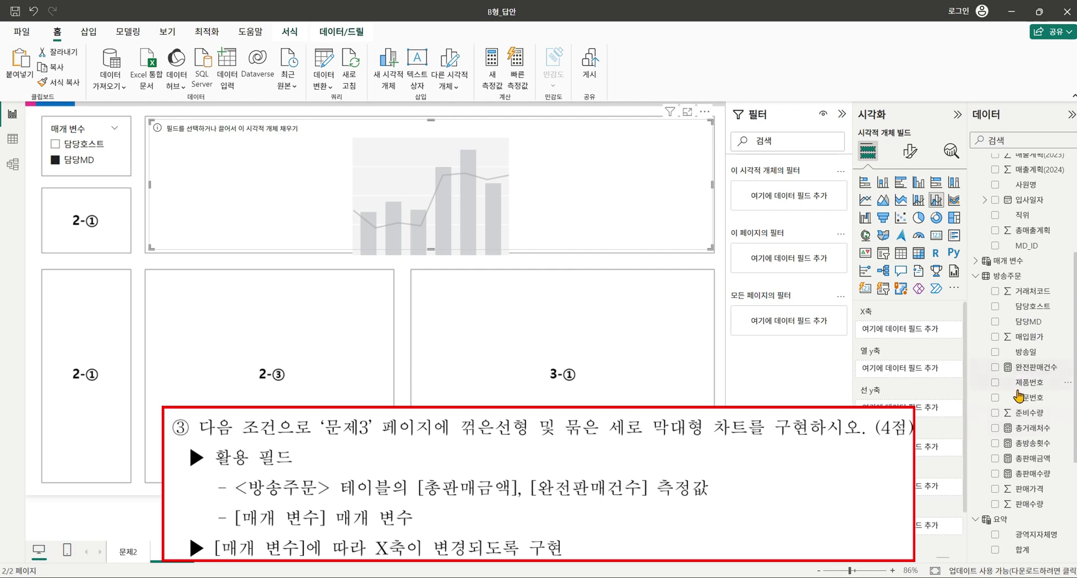
left_click(998, 458)
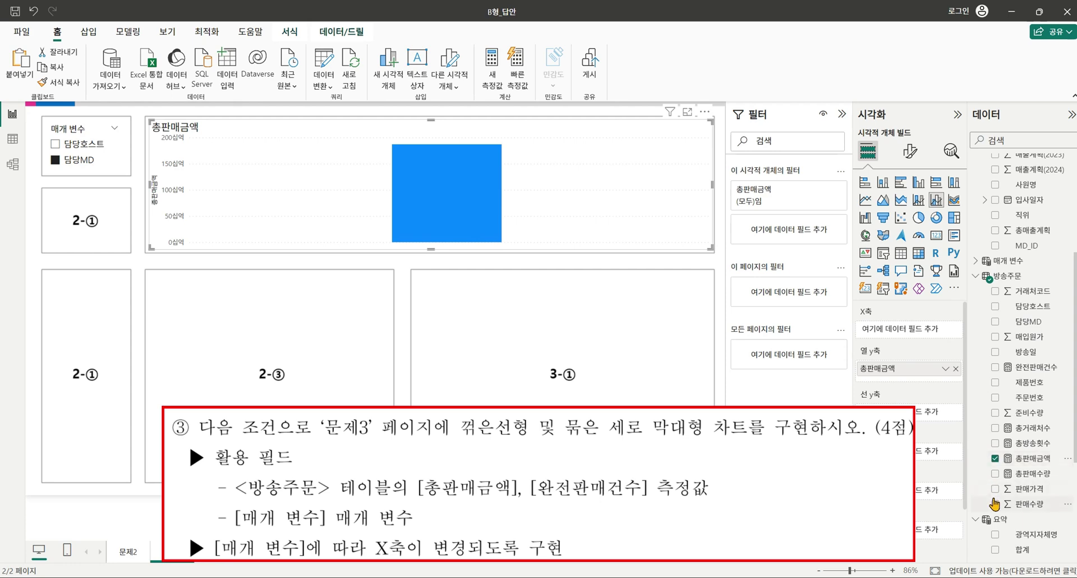
left_click(995, 367)
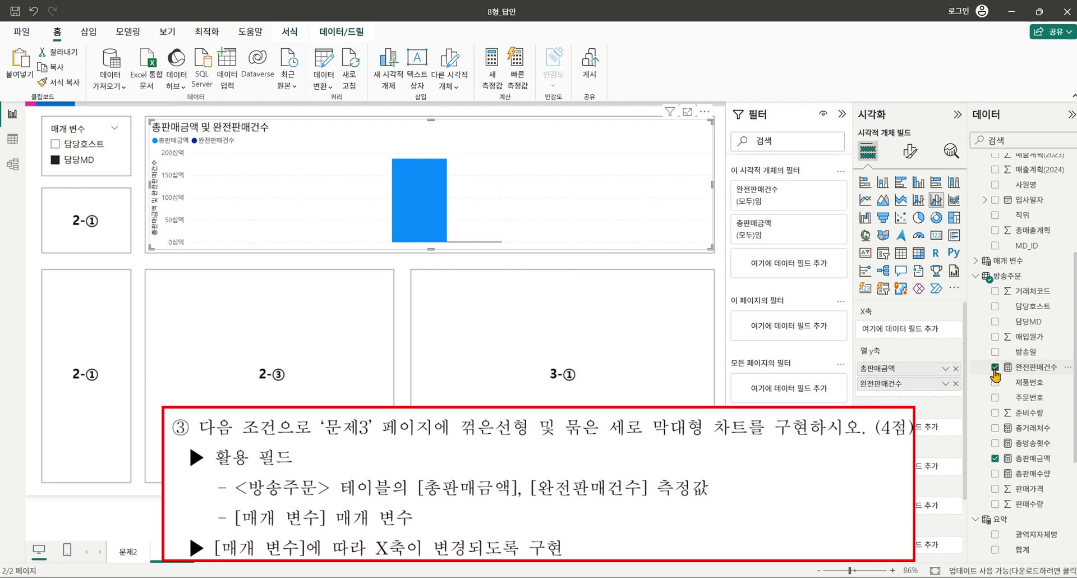
left_click(977, 260)
left_click(996, 276)
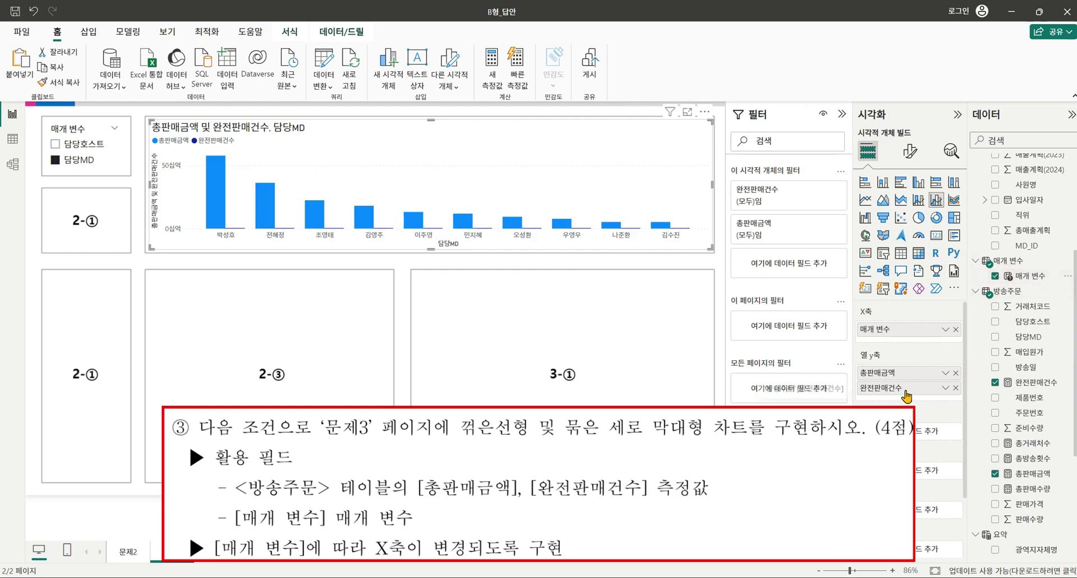
Plot 완전판매건수 as the line, then test the slicer with 담당호스트 and 담당MD.
mouse_move(907, 389)
left_mouse_down()
mouse_move(900, 432)
mouse_move(900, 418)
left_mouse_up()
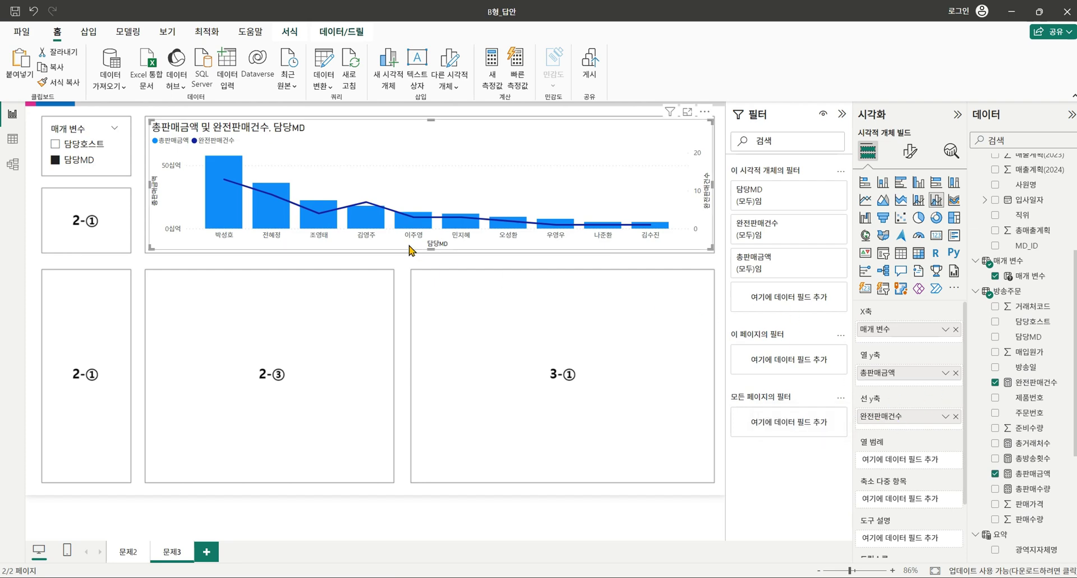
left_click(57, 146)
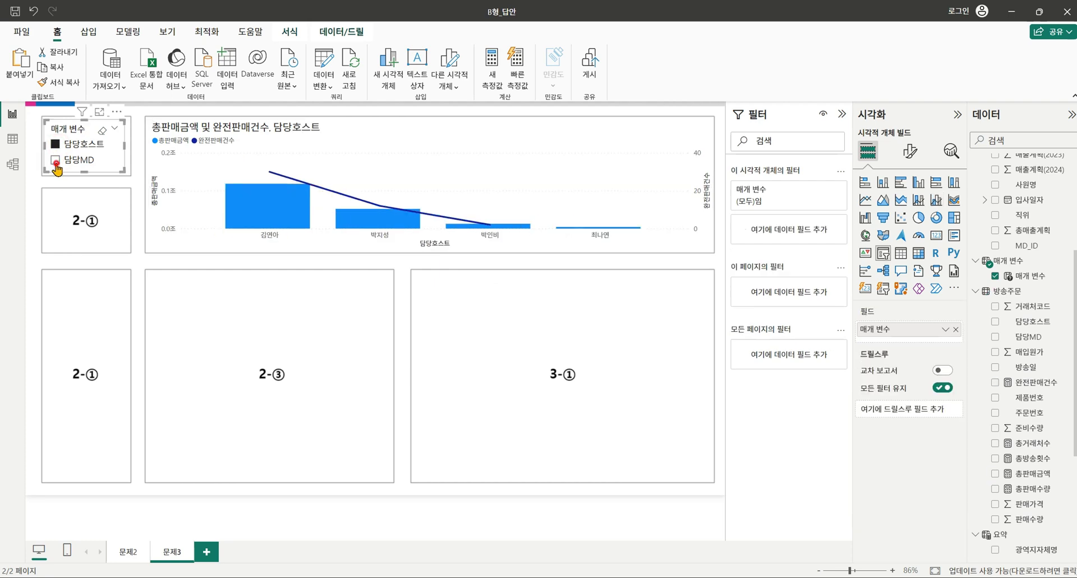
left_click(56, 161)
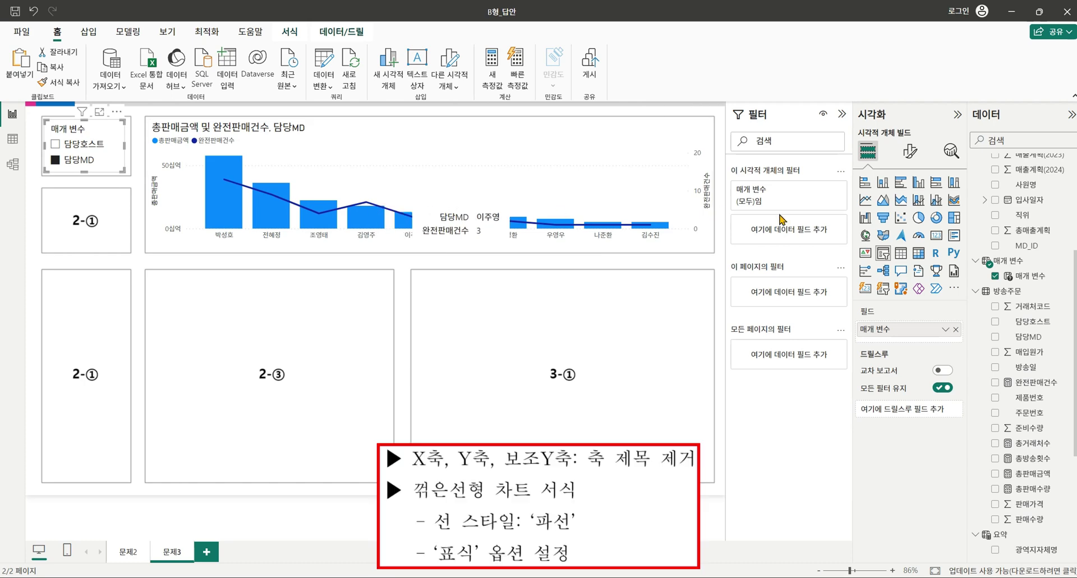
Turn off the combo chart's X-axis, Y-axis and secondary Y-axis titles.
left_click(910, 150)
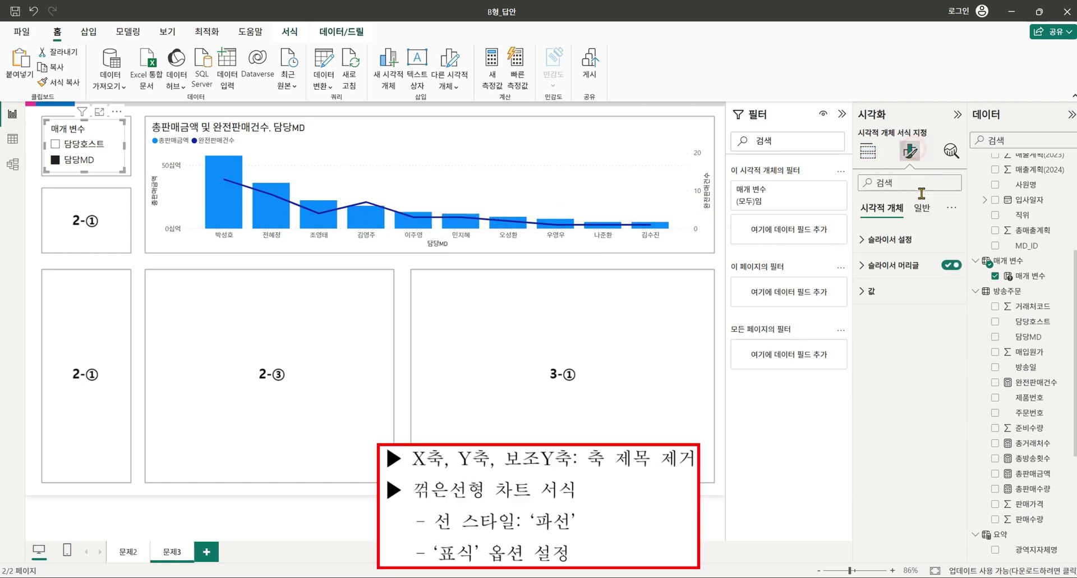
left_click(570, 149)
left_click(865, 242)
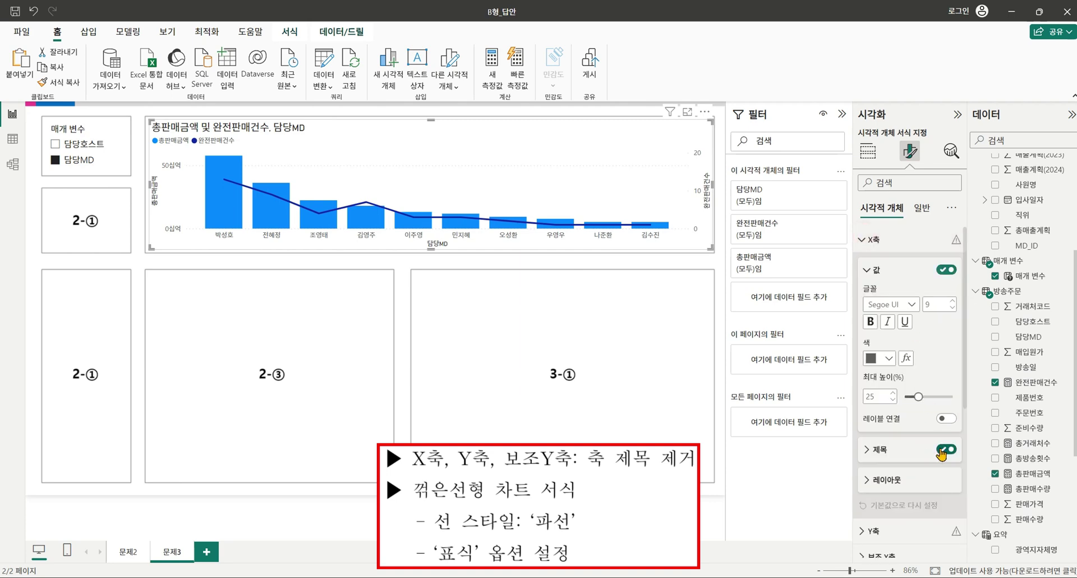
left_click(862, 240)
left_click(869, 265)
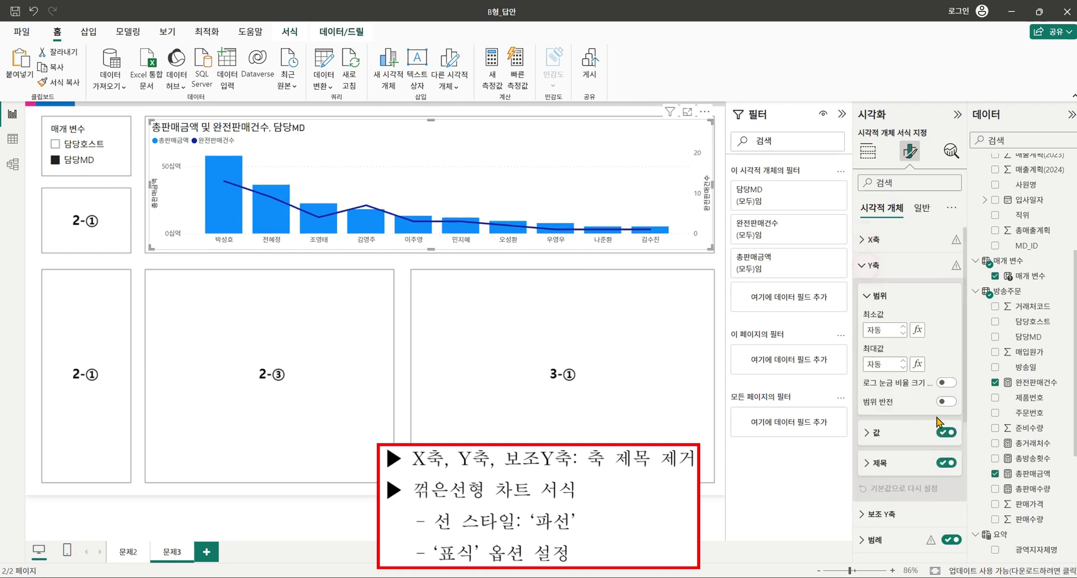
left_click(945, 463)
left_click(870, 265)
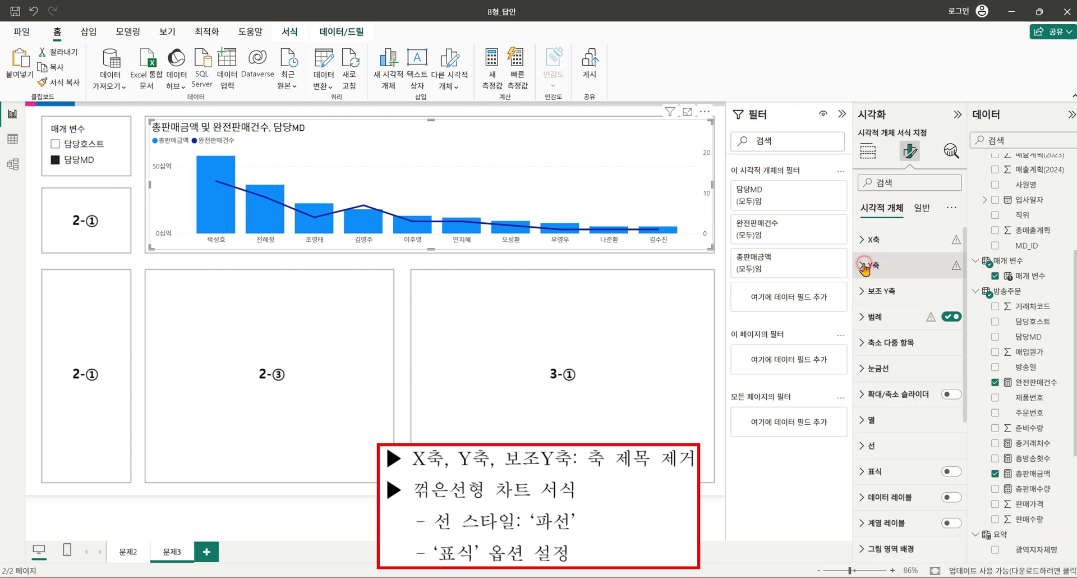
left_click(866, 292)
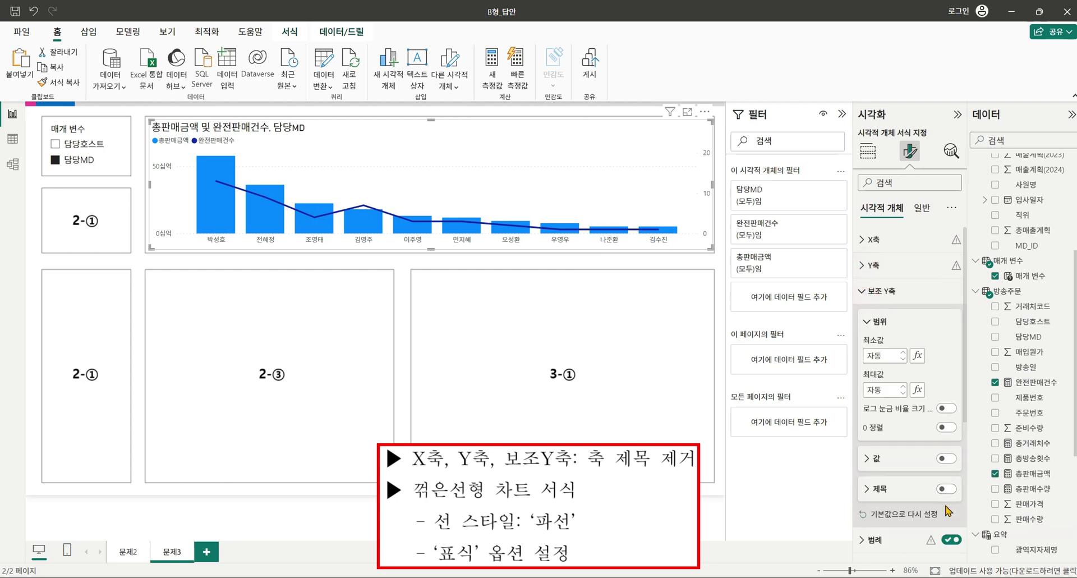
left_click(861, 291)
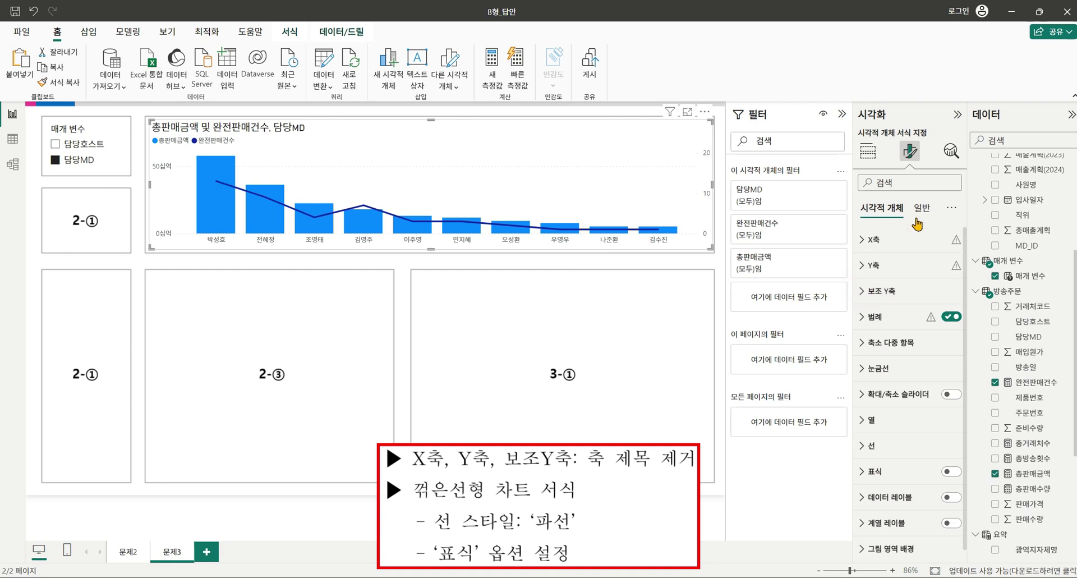
Set the line style to 파선 (dashed) for all series and turn markers on.
left_click(865, 447)
left_click(911, 383)
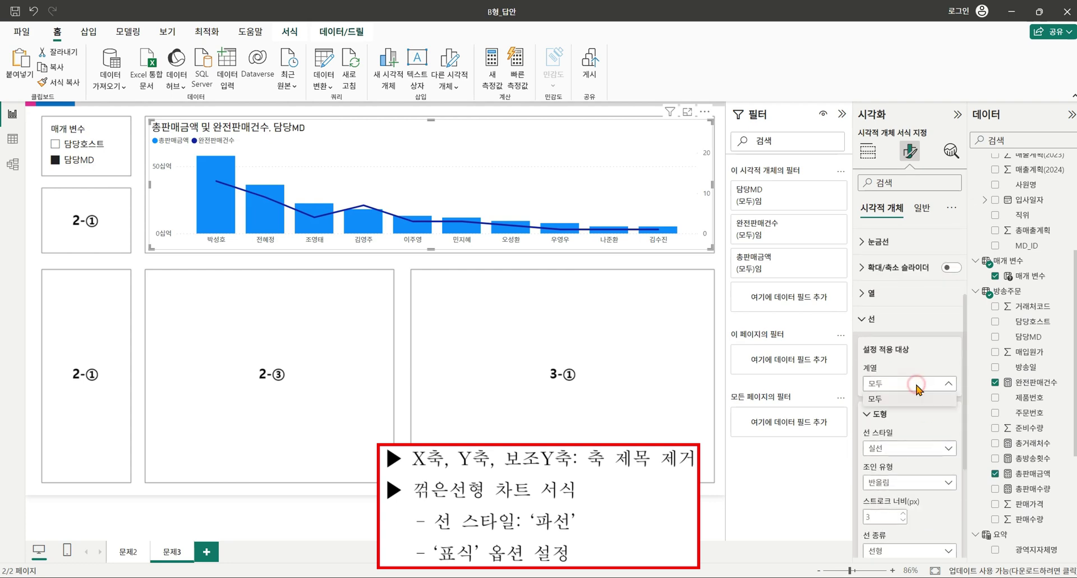
left_click(913, 399)
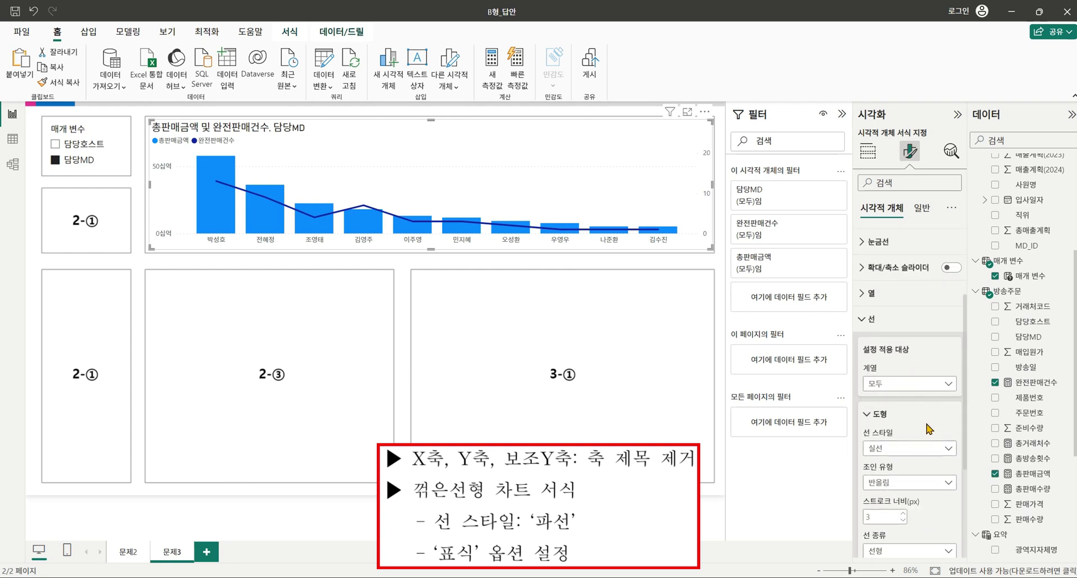
left_click(918, 447)
left_click(905, 463)
scroll(926, 416, "down", 3)
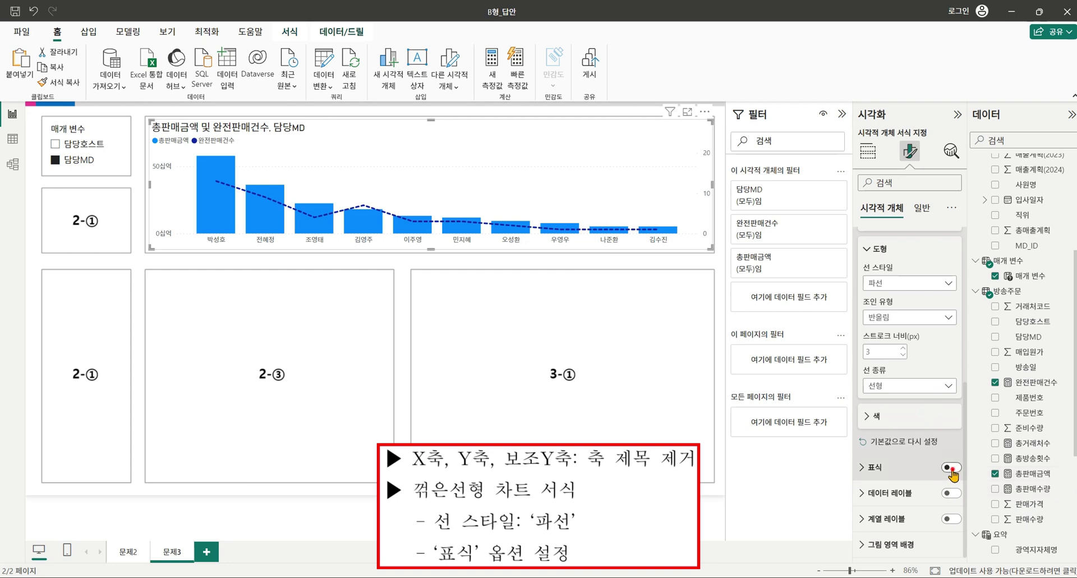
left_click(951, 467)
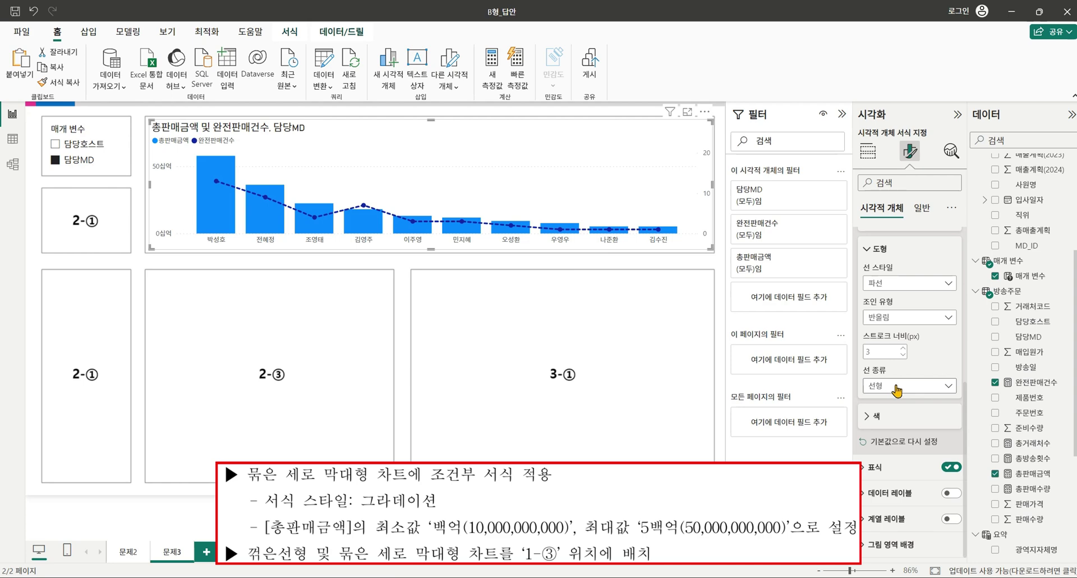
Open conditional colour formatting (fx) for the chart's columns.
scroll(893, 390, "up", 5)
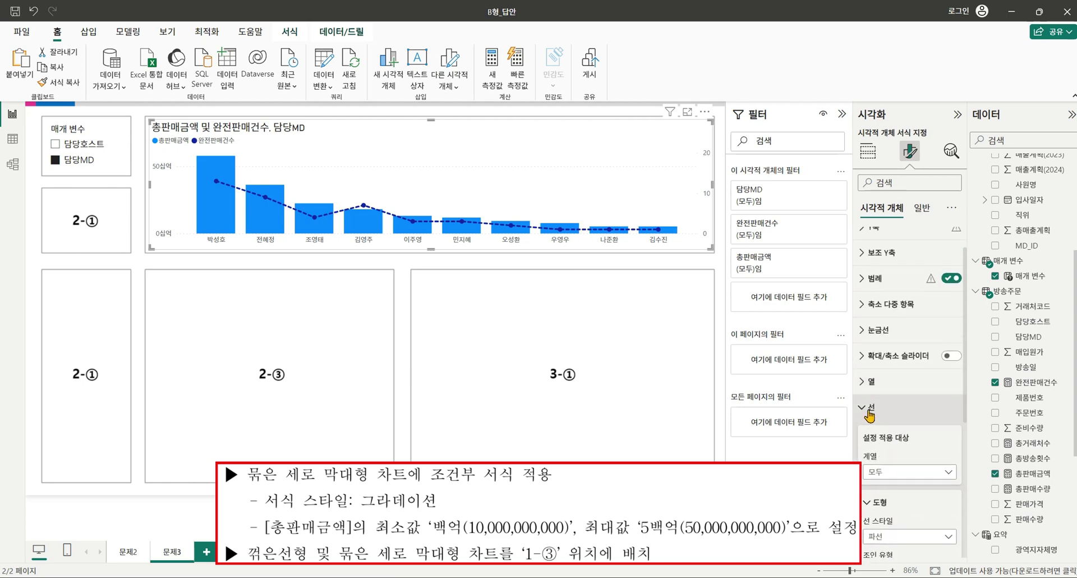
left_click(869, 414)
left_click(869, 415)
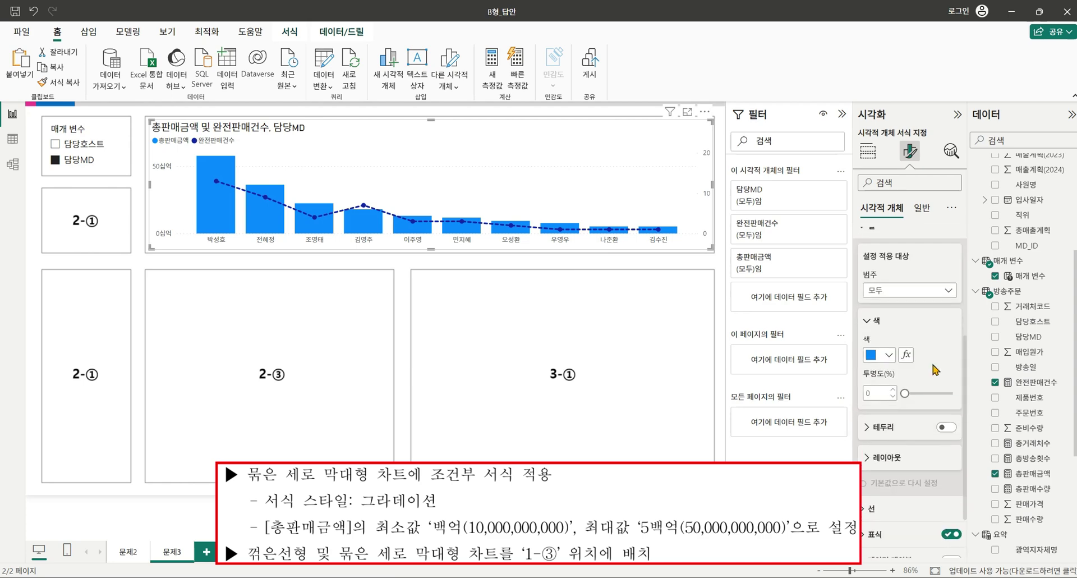
scroll(896, 283, "up", 2)
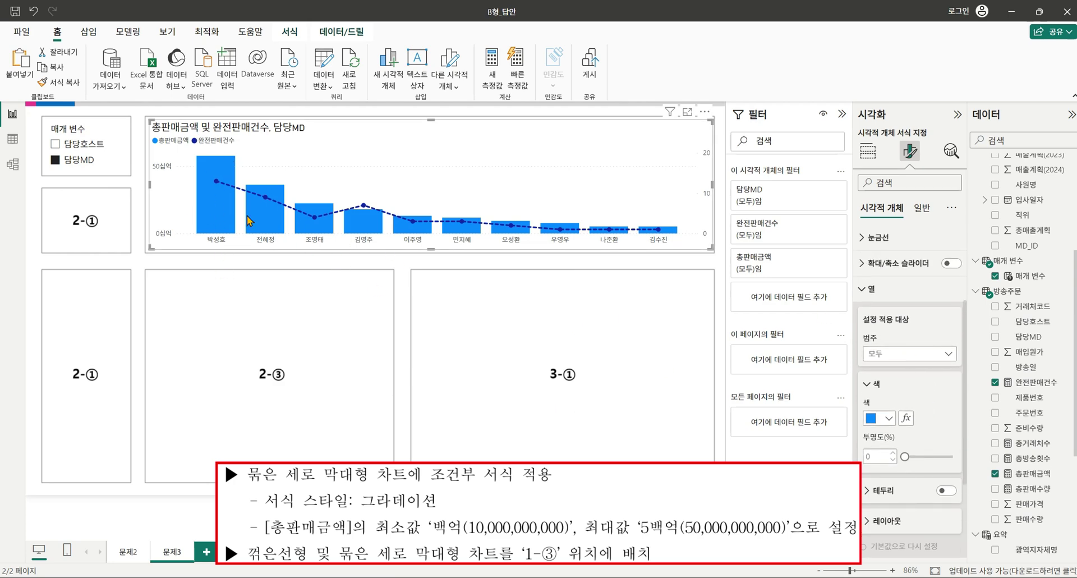
mouse_move(250, 221)
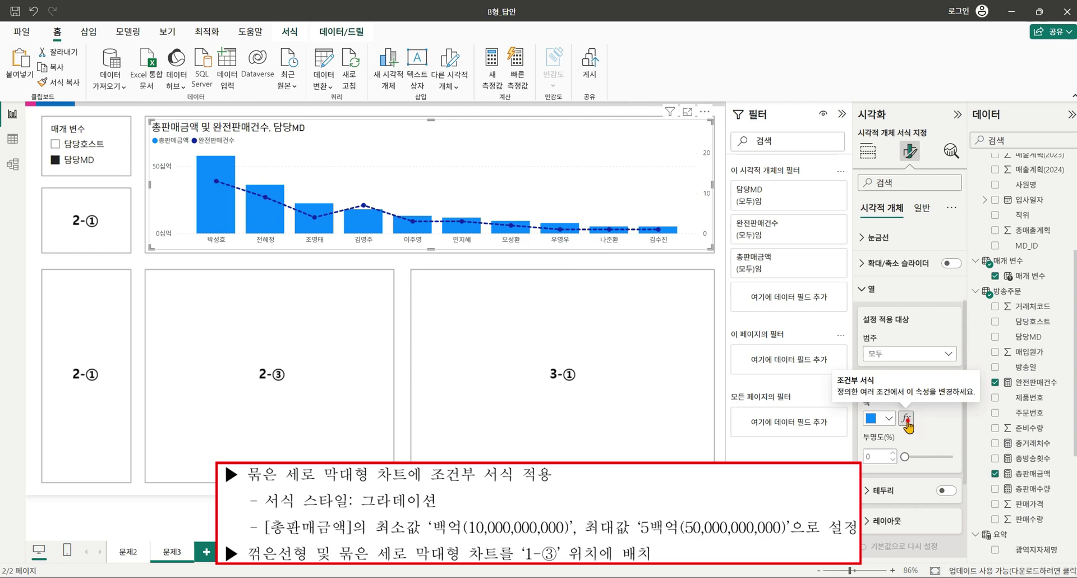
left_click(906, 420)
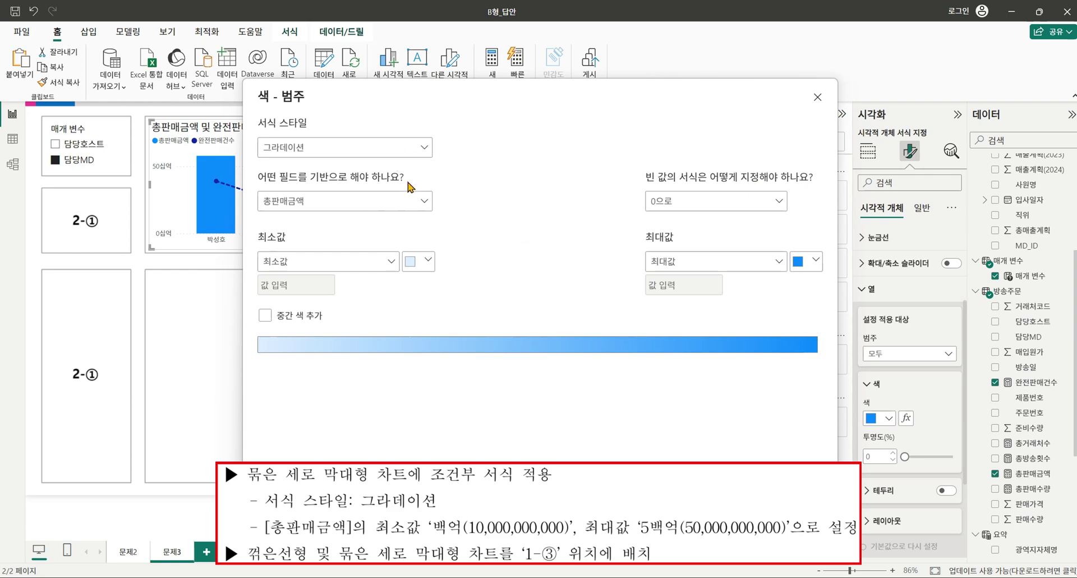
Set a 총판매금액 gradient with custom minimum 10,000,000,000 and maximum 50,000,000,000, and apply.
left_click(347, 264)
left_click(306, 300)
left_click(302, 277)
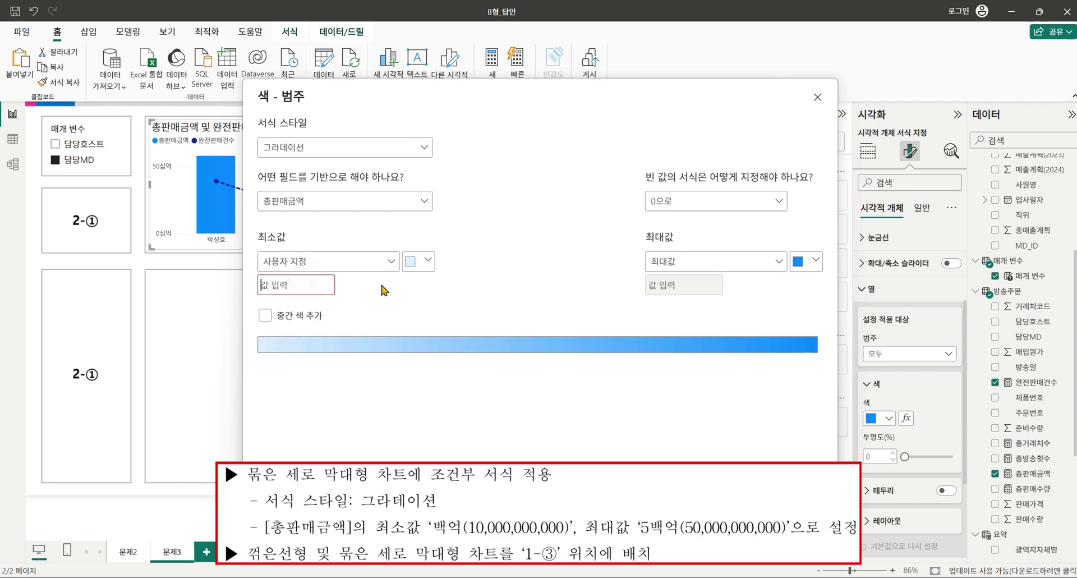
type("10000000000")
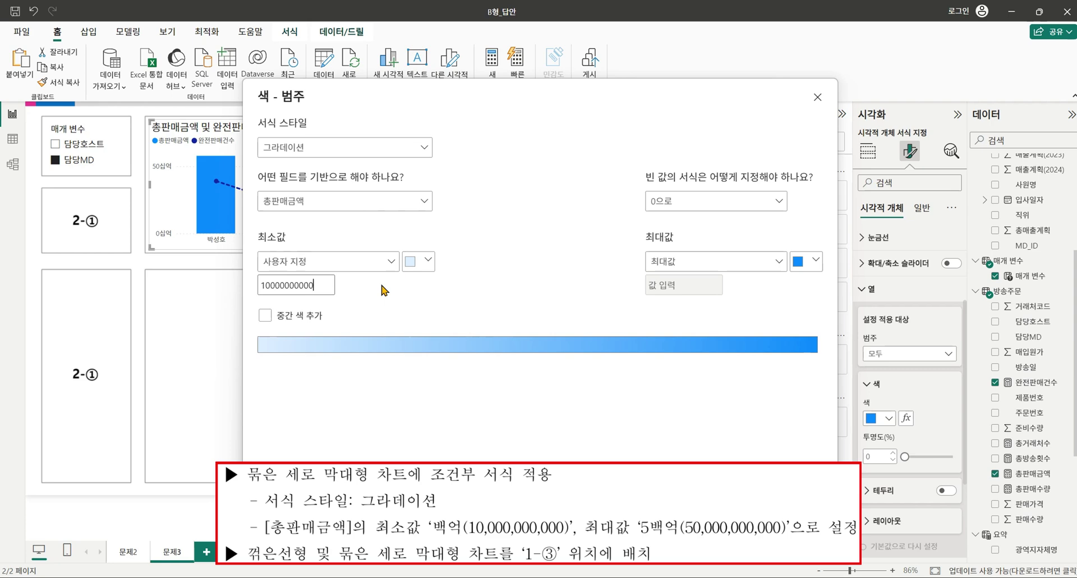
left_click(680, 262)
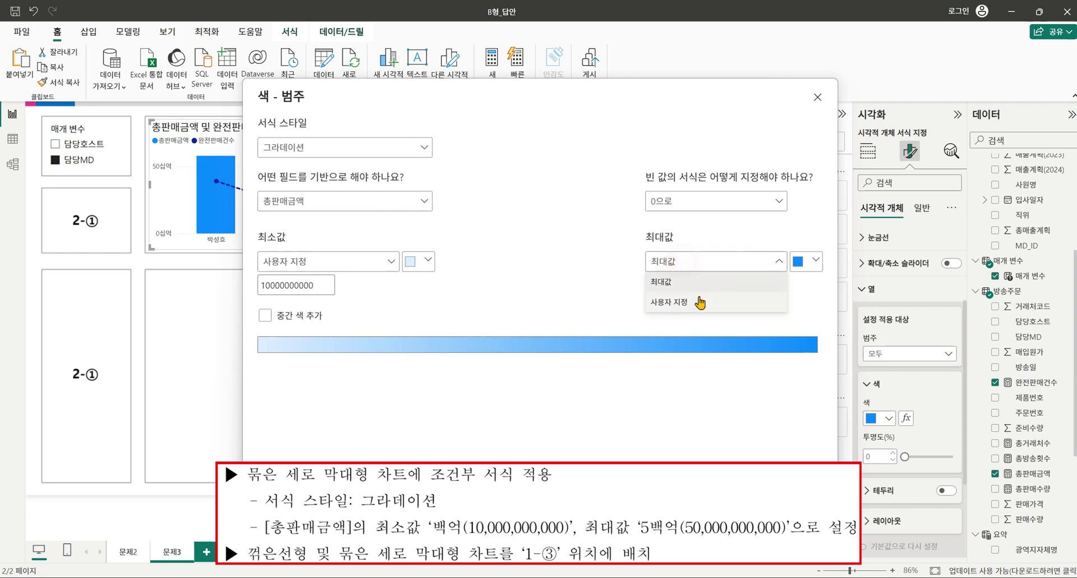
left_click(699, 298)
left_click(686, 285)
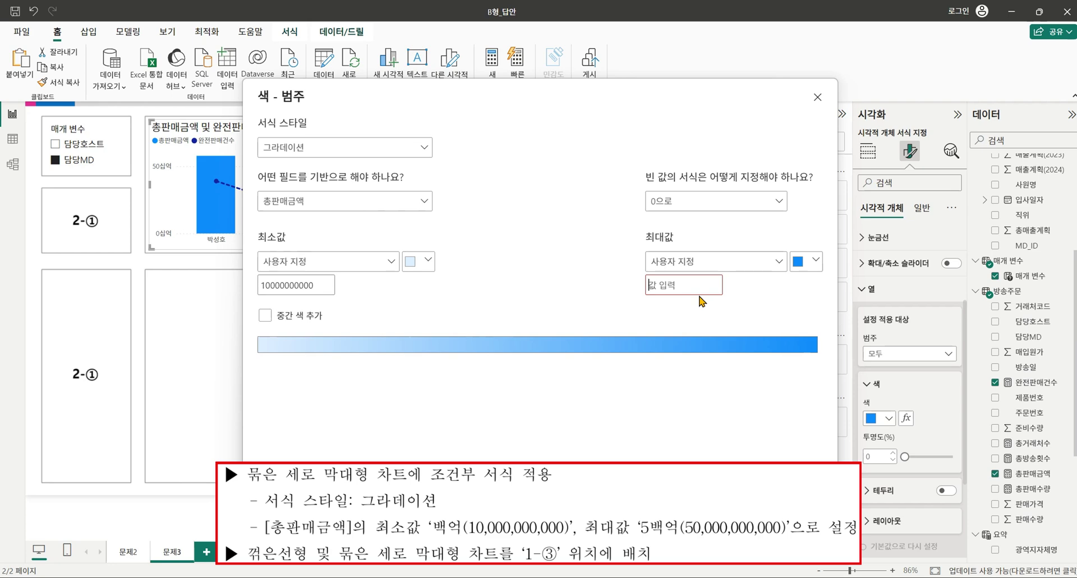
type("50000000000")
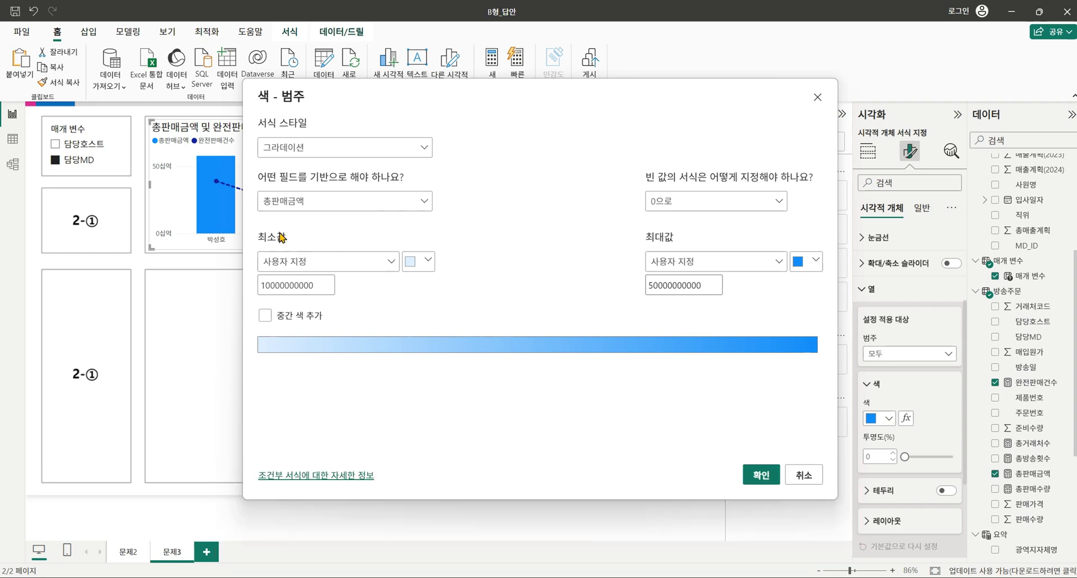
left_click(765, 481)
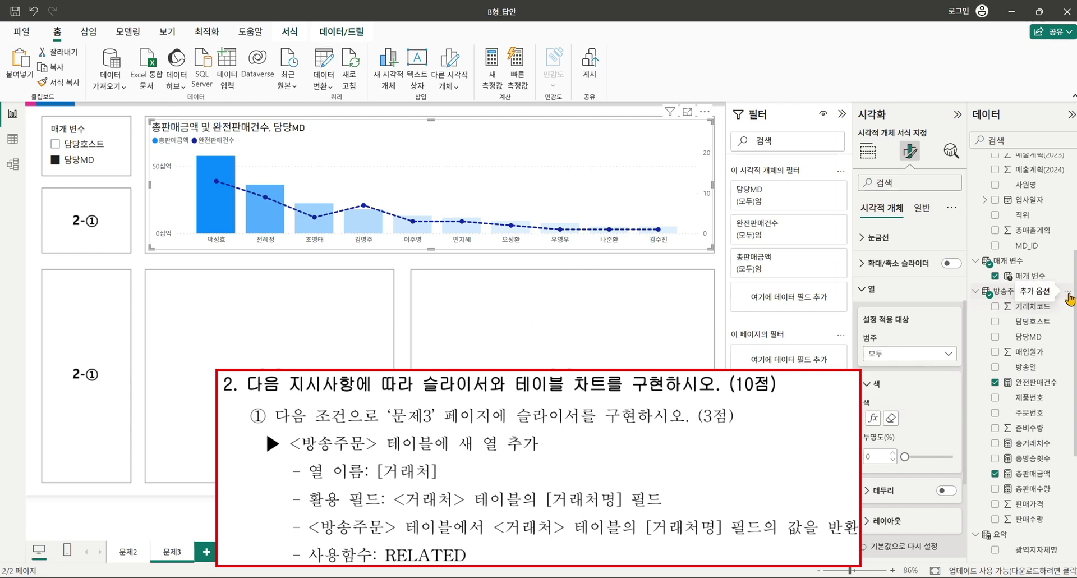
Add the calculated column 거래처 = RELATED('거래처'[거래처명]) to the 방송주문 table.
left_click(1067, 291)
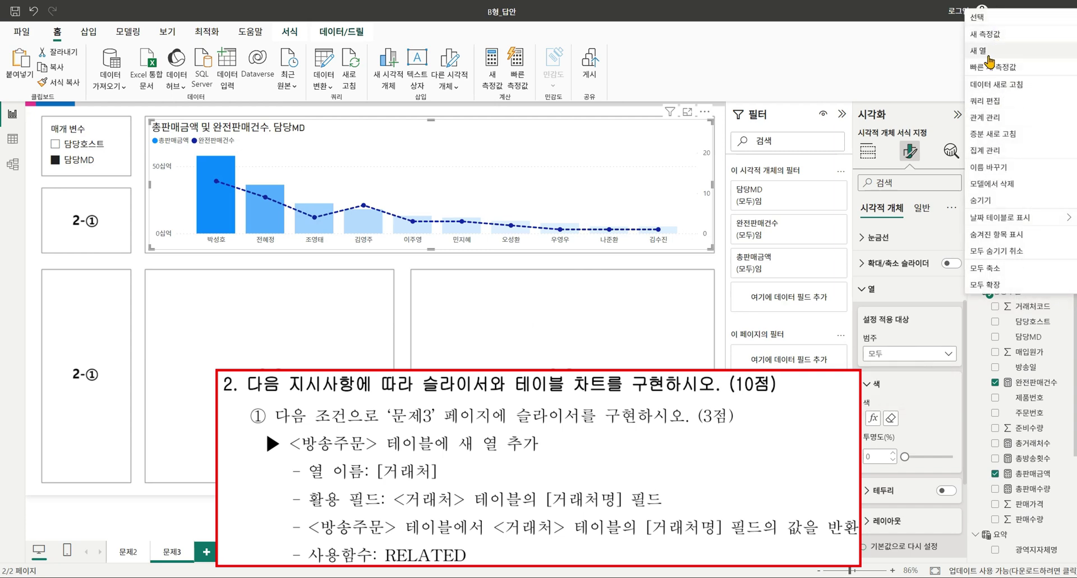
left_click(989, 56)
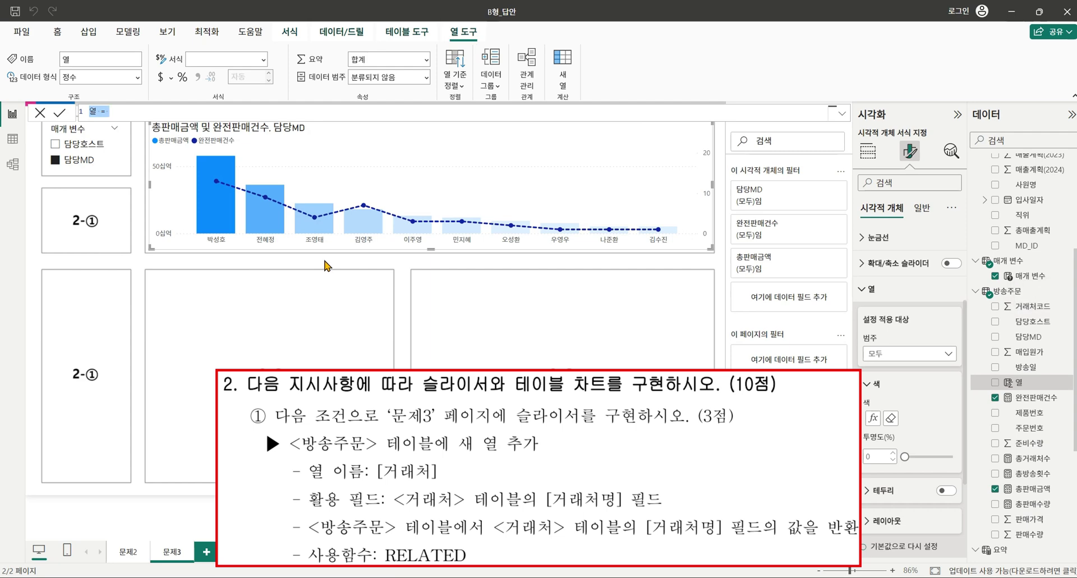
type("ㄱ거래처 = real")
key("BackSpace")
key("BackSpace")
type("LATED(")
key("Tab")
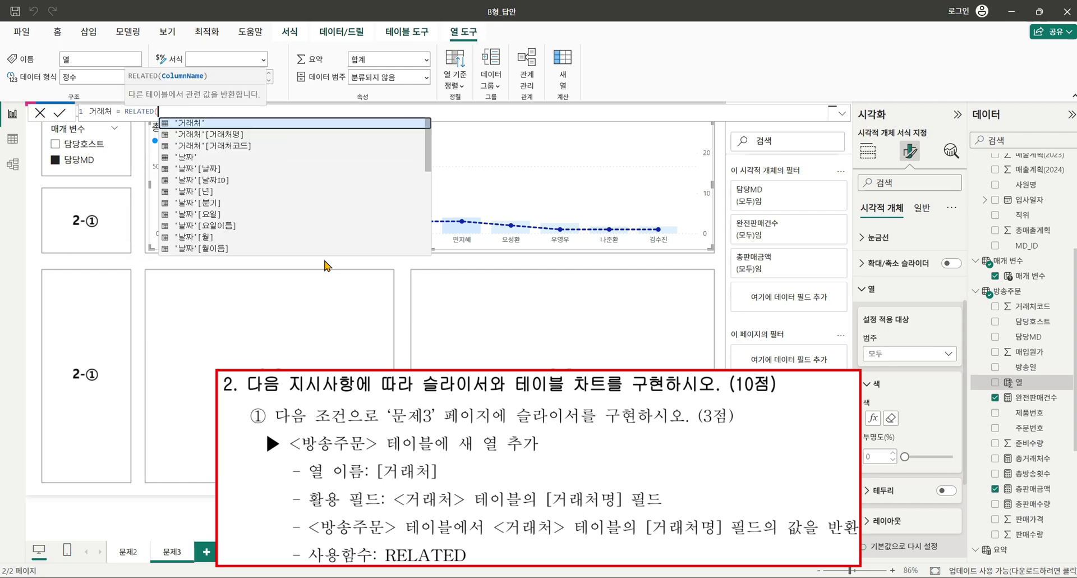
type("'")
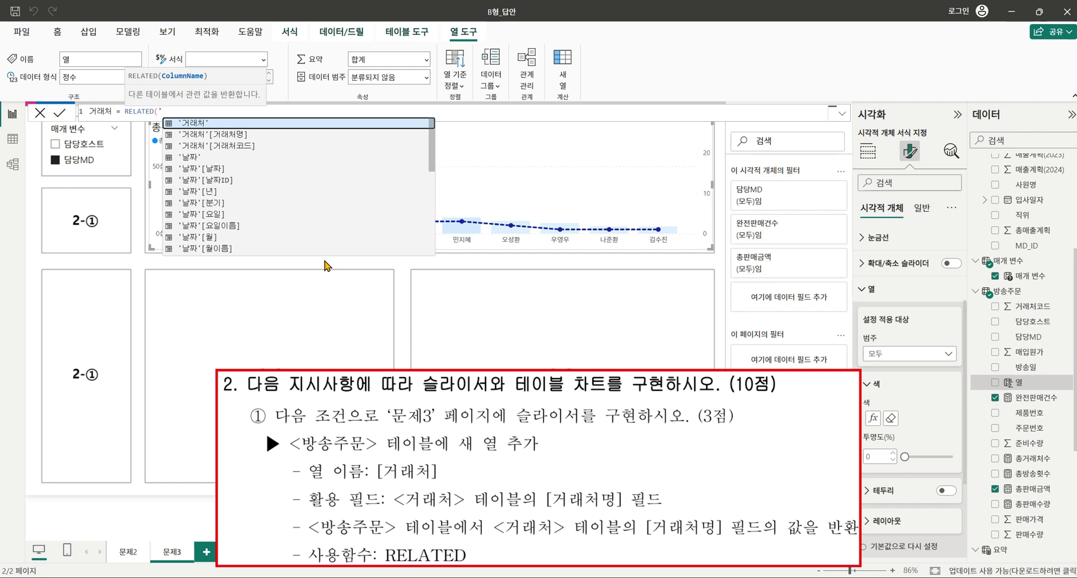
left_click(245, 136)
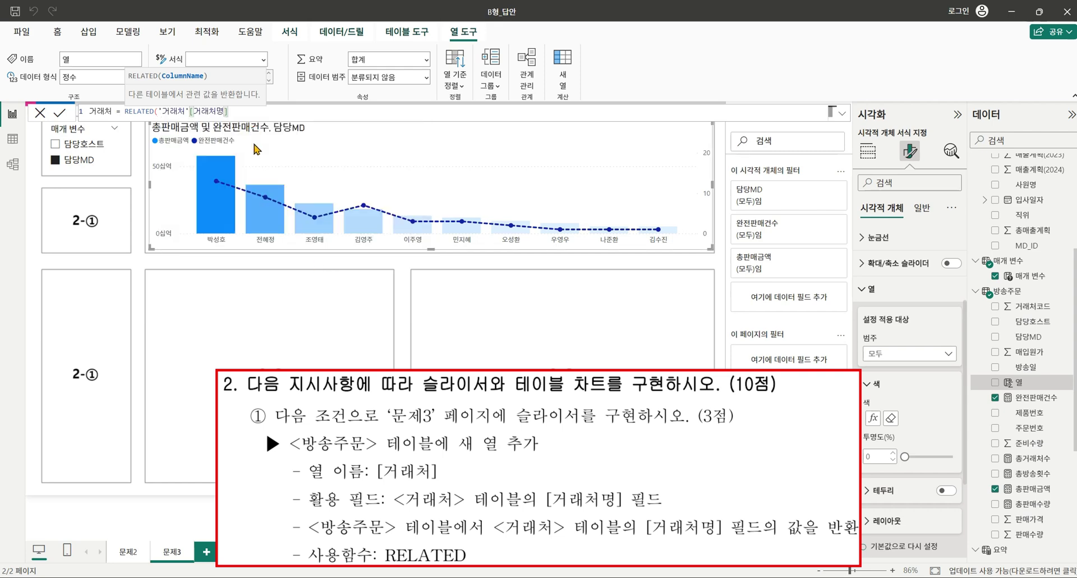
type(")")
key("Return")
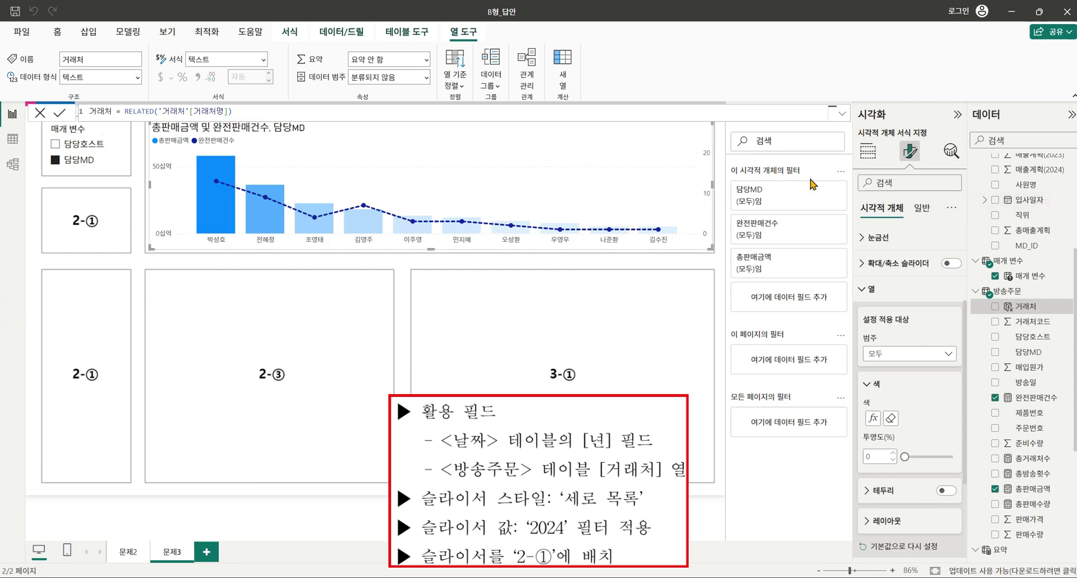
left_click(668, 288)
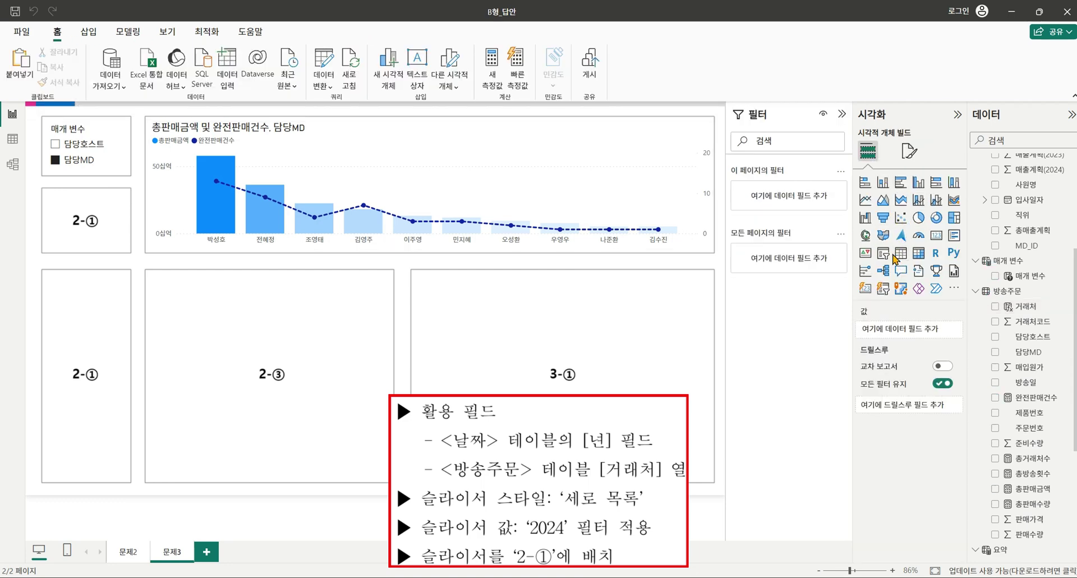
Place a new slicer showing 날짜[년] in the upper 2-① box.
left_click(883, 252)
left_click_drag(70, 335, 125, 250)
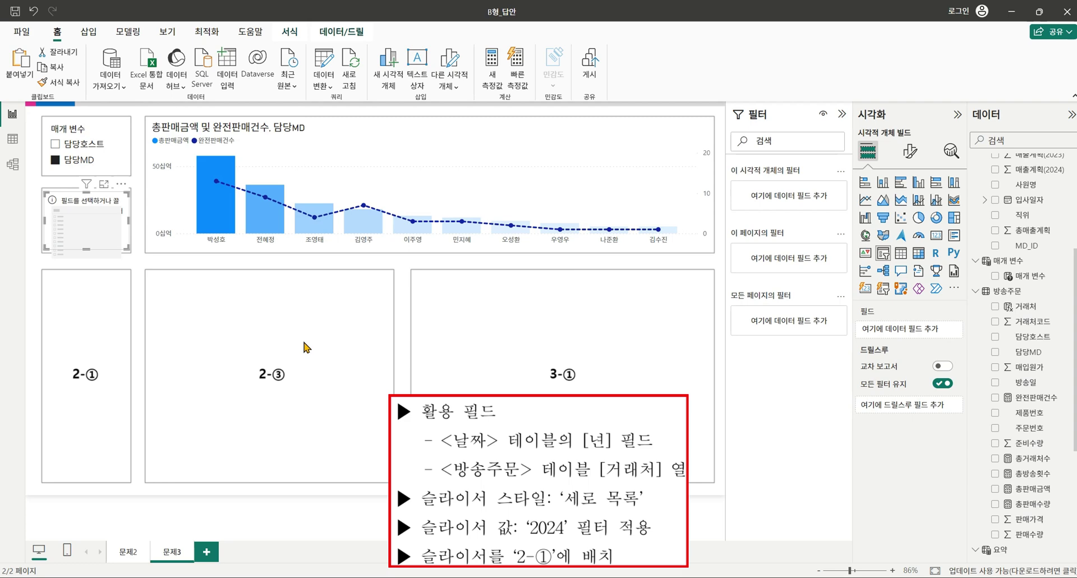
scroll(1033, 297, "up", 3)
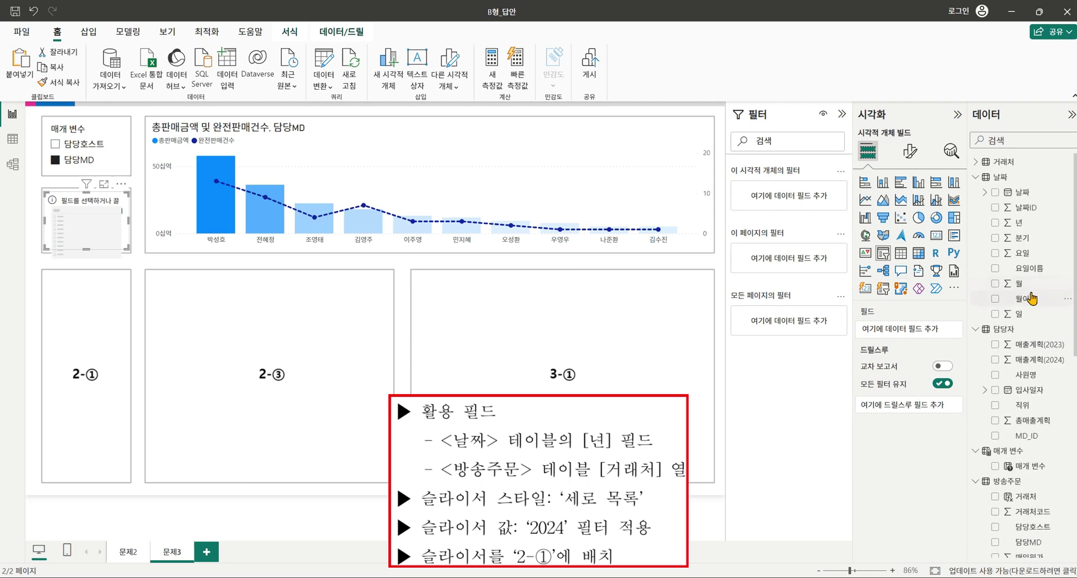
left_click(996, 224)
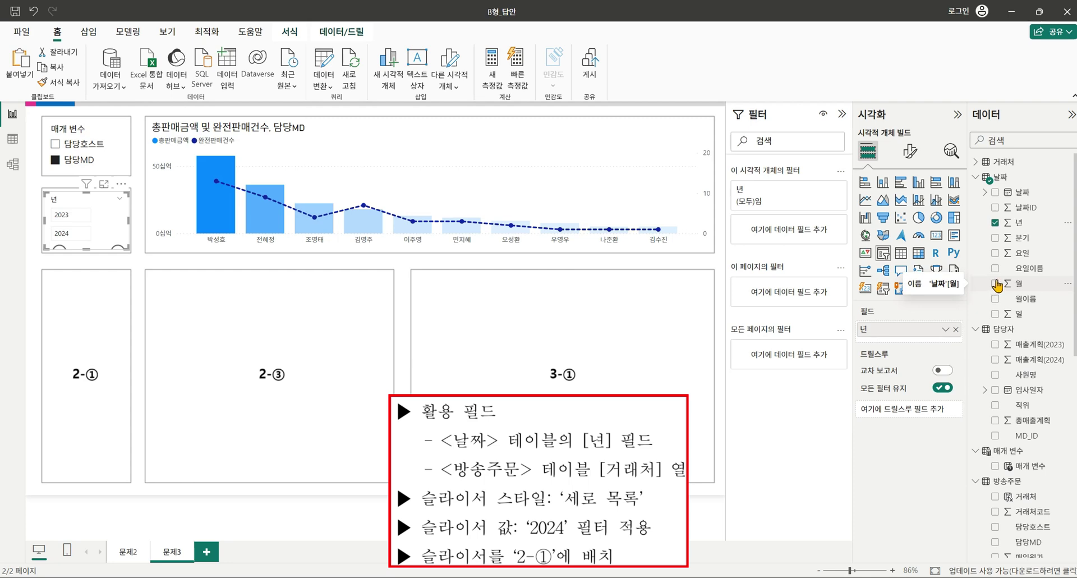
Copy the slicer into the lower 2-① box and switch its field to 거래처.
mouse_move(103, 218)
left_mouse_down()
mouse_move(174, 264)
mouse_move(103, 218)
left_mouse_up()
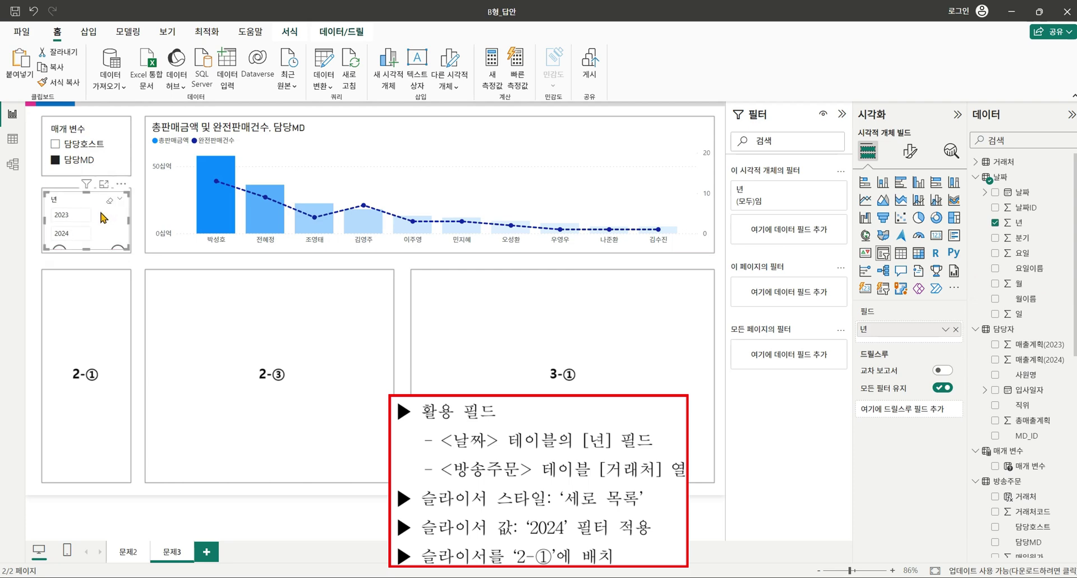
key("ctrl+c")
key("ctrl+v")
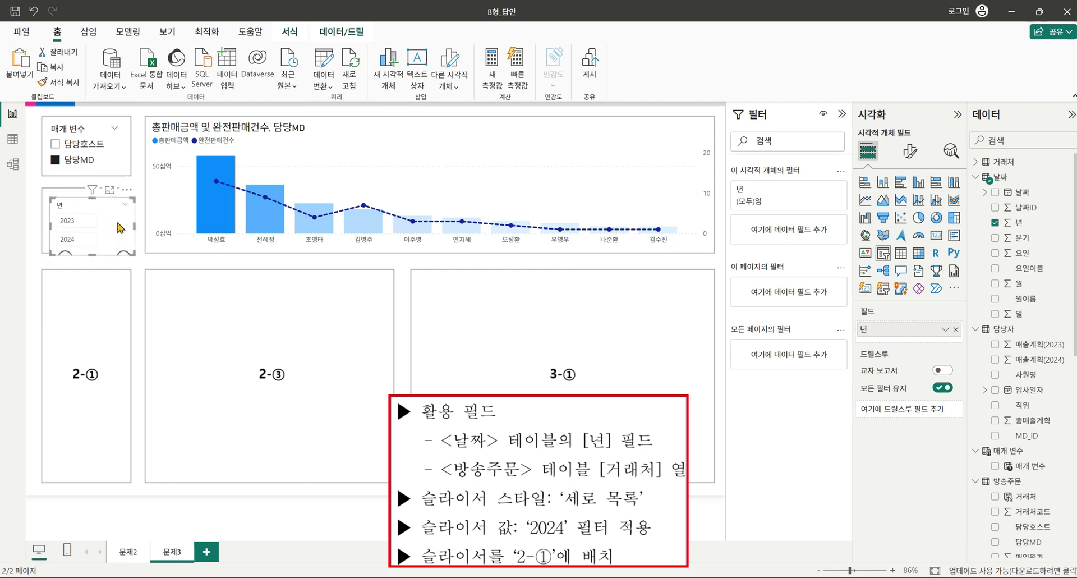
left_click_drag(118, 227, 103, 309)
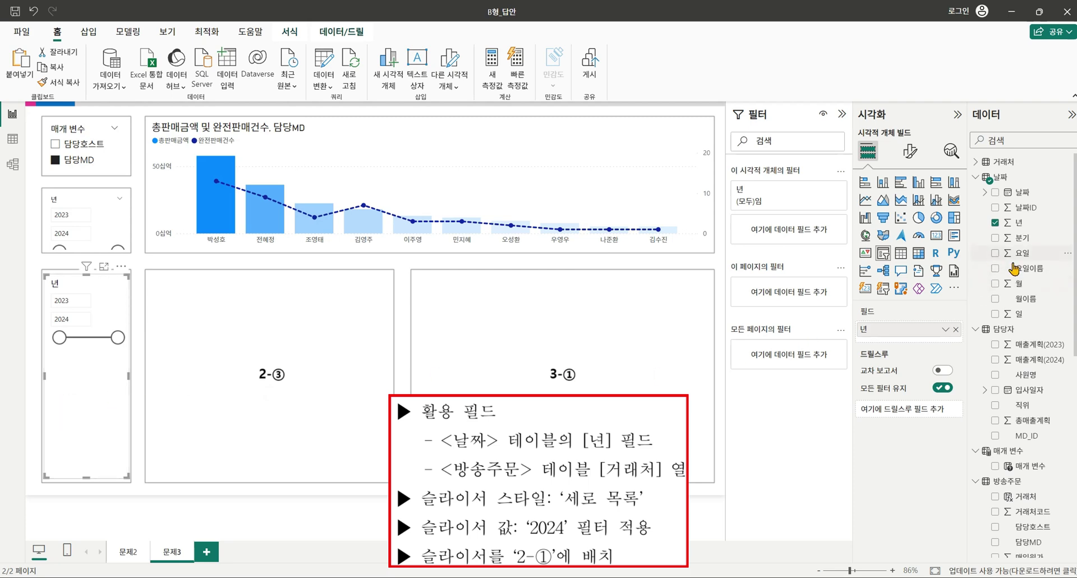
scroll(1023, 365, "down", 5)
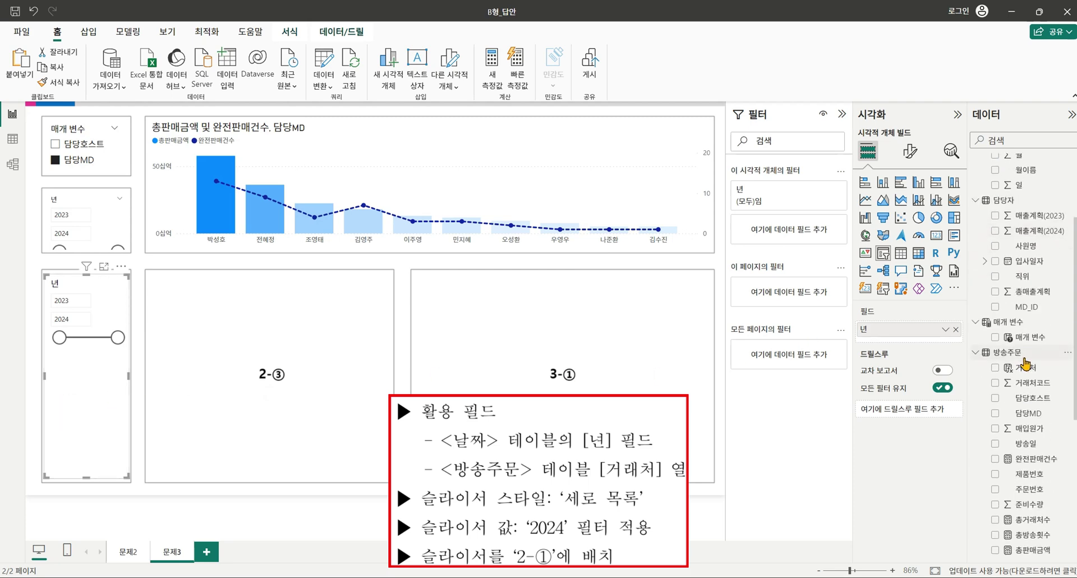
scroll(1026, 365, "down", 5)
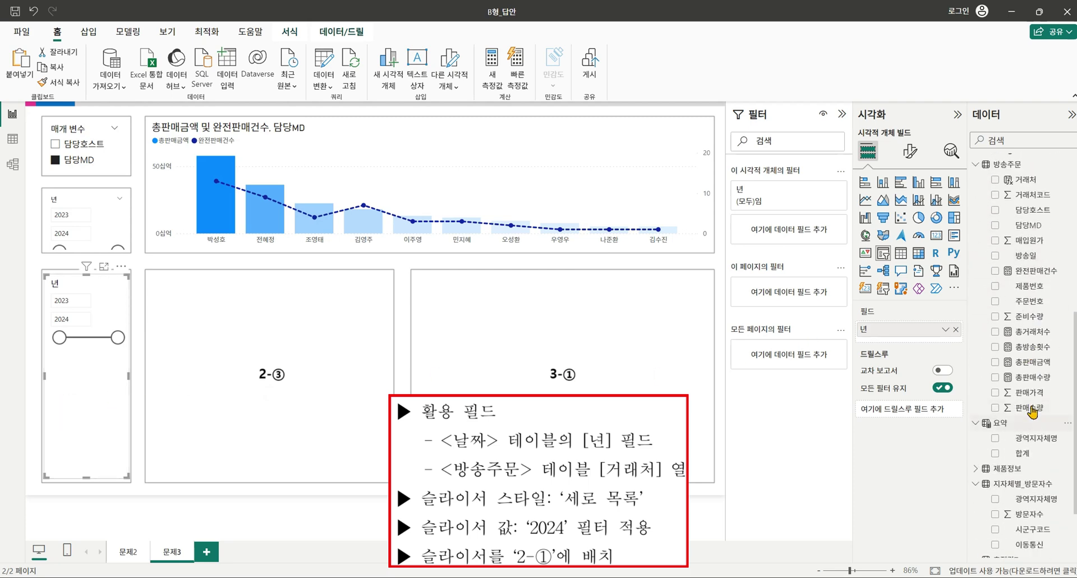
left_click(995, 179)
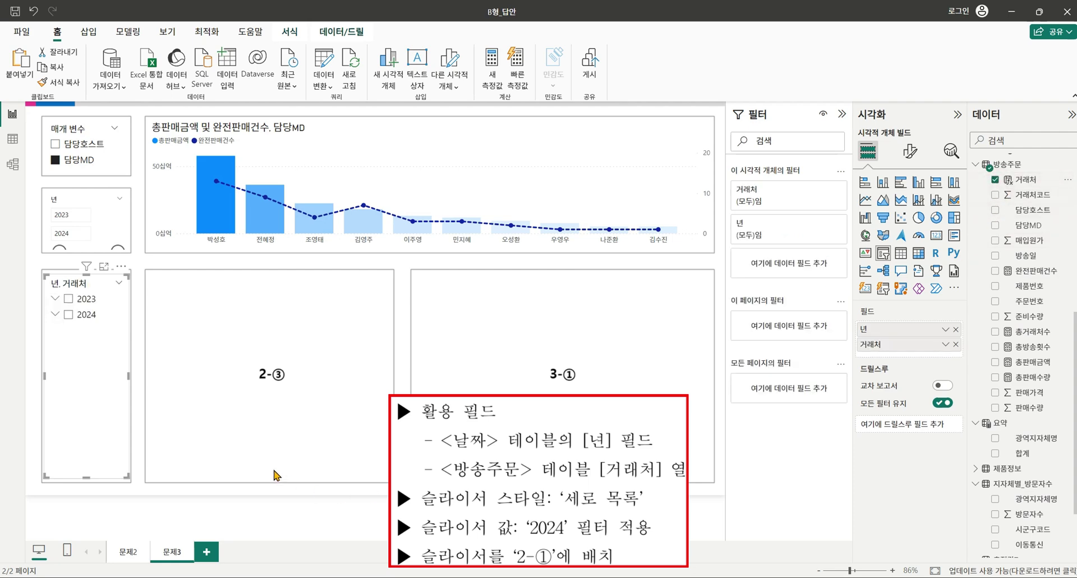
left_click(954, 330)
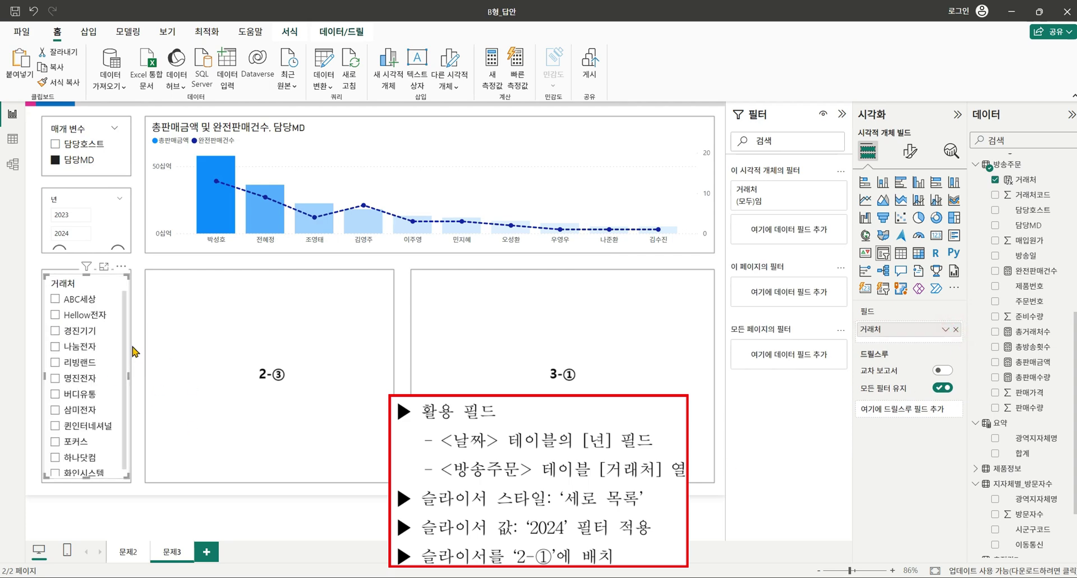
Make the 년 slicer a vertical list (세로 목록) and select 2024.
left_click(119, 218)
left_click(910, 150)
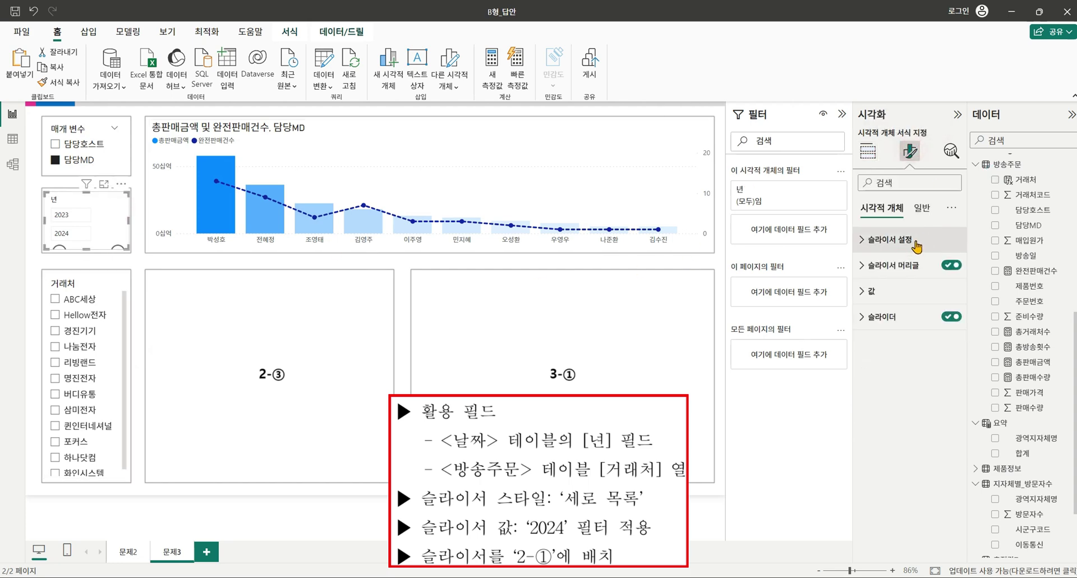
left_click(890, 239)
left_click(901, 306)
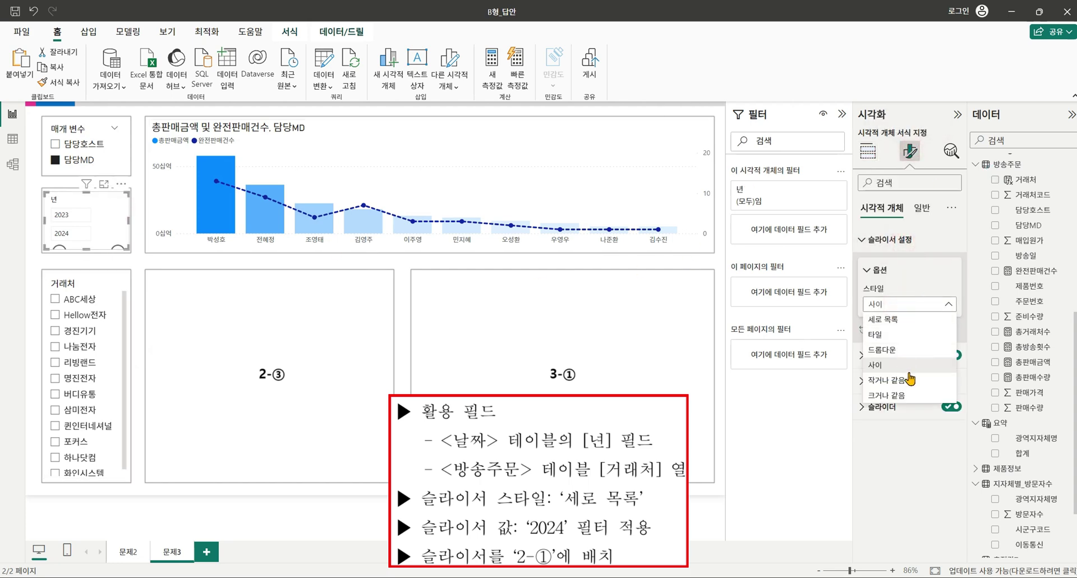
left_click(906, 325)
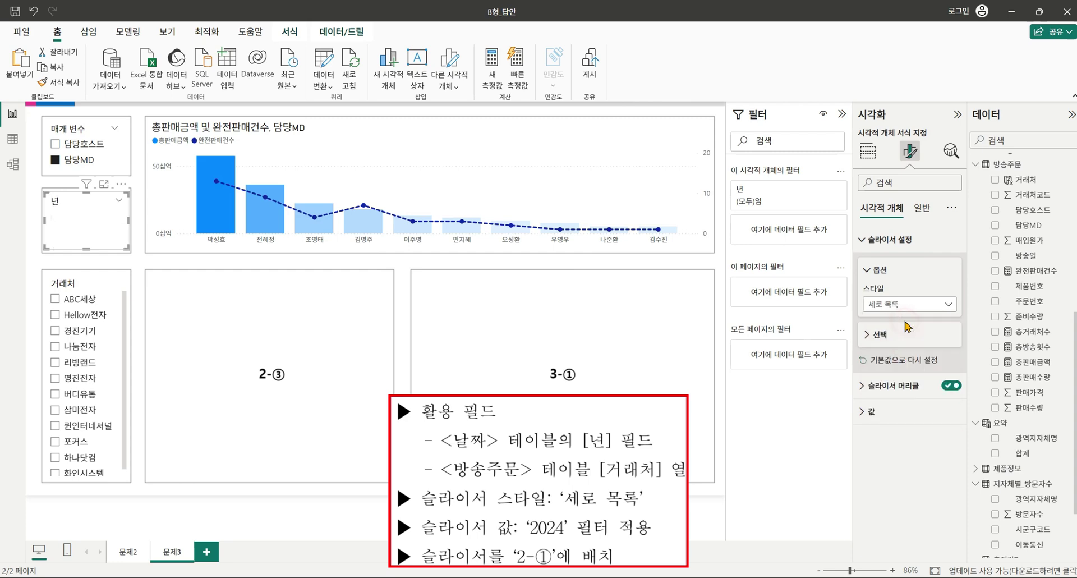
left_click(81, 283)
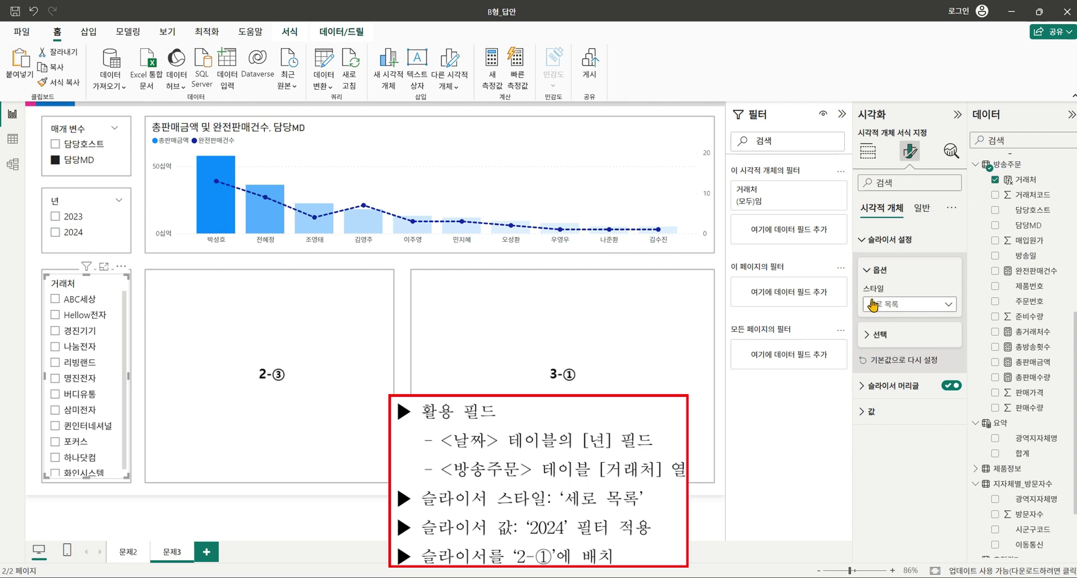
left_click(55, 232)
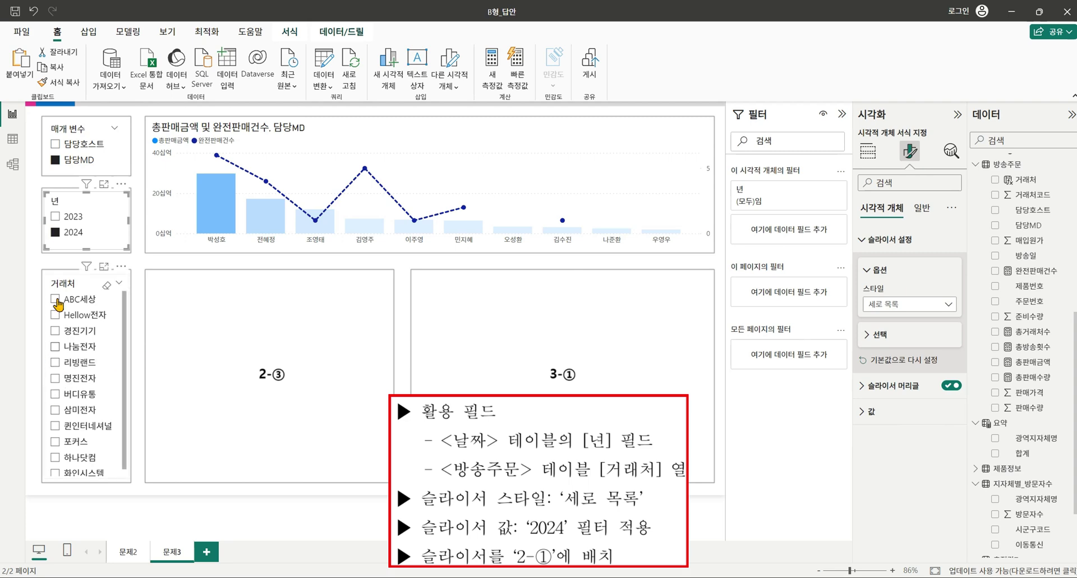
left_click(223, 346)
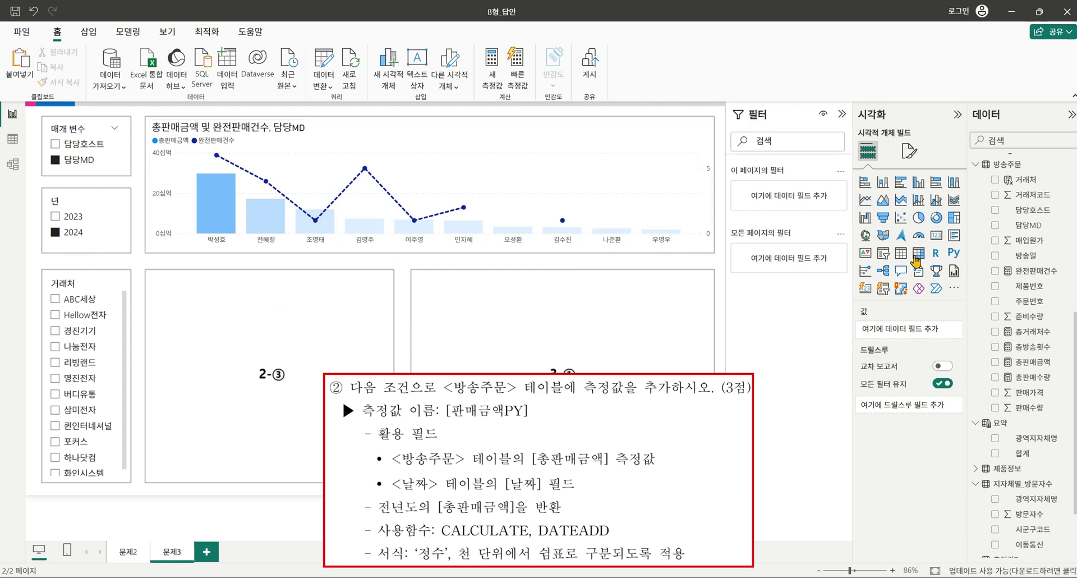
scroll(1059, 209, "up", 1)
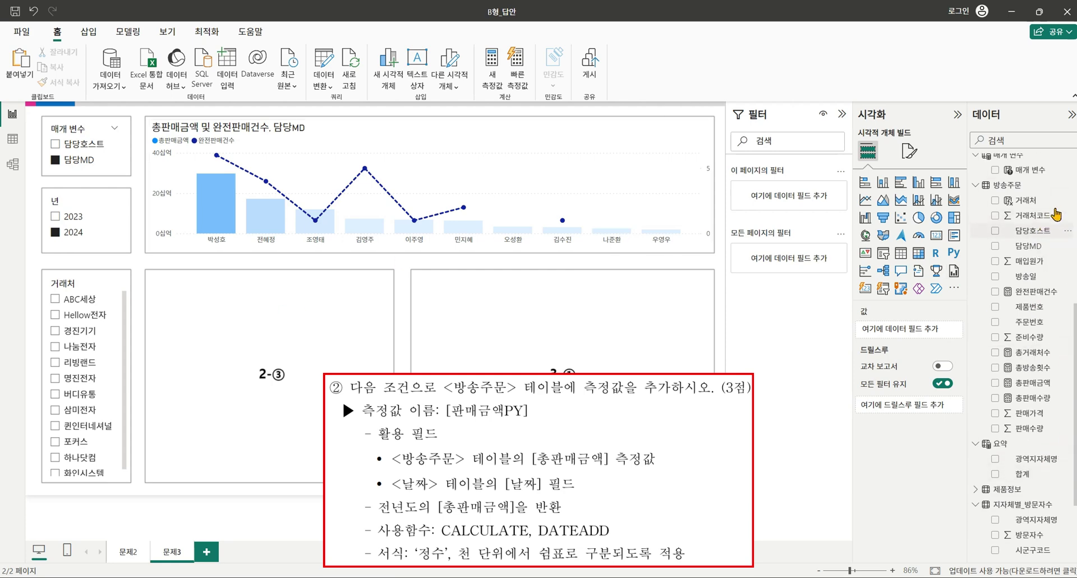
Create the measure 판매금액PY = CALCULATE([총판매금액], DATEADD('날짜'[날짜], -1, YEAR)).
left_click(1067, 227)
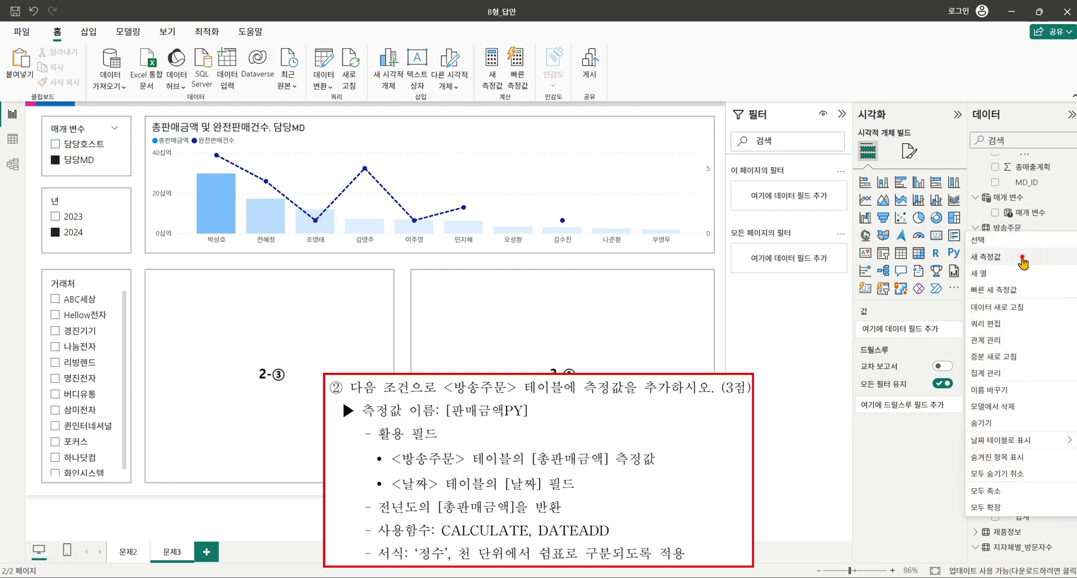
key("Escape")
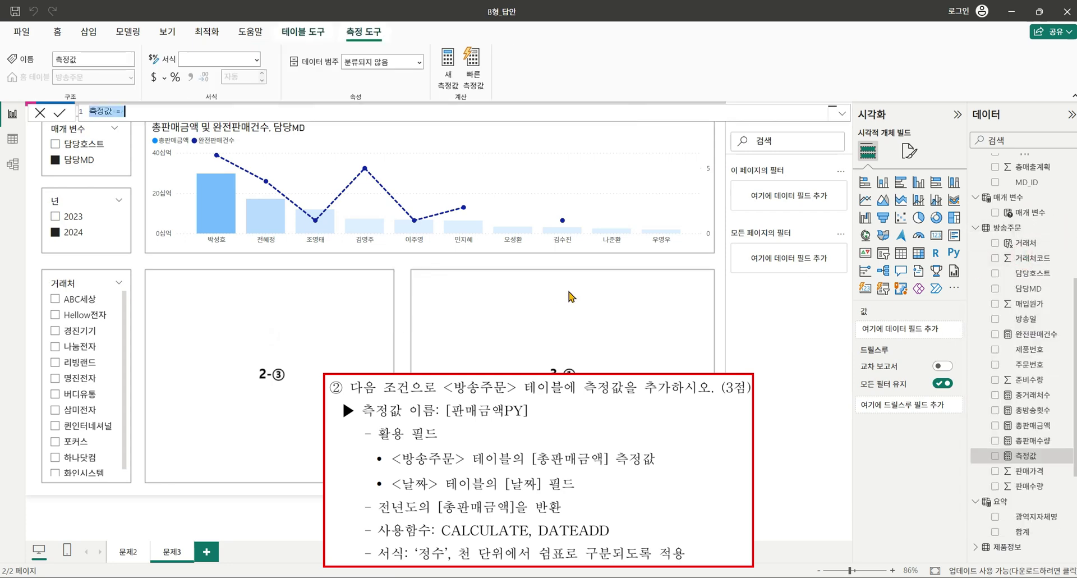
key("BackSpace")
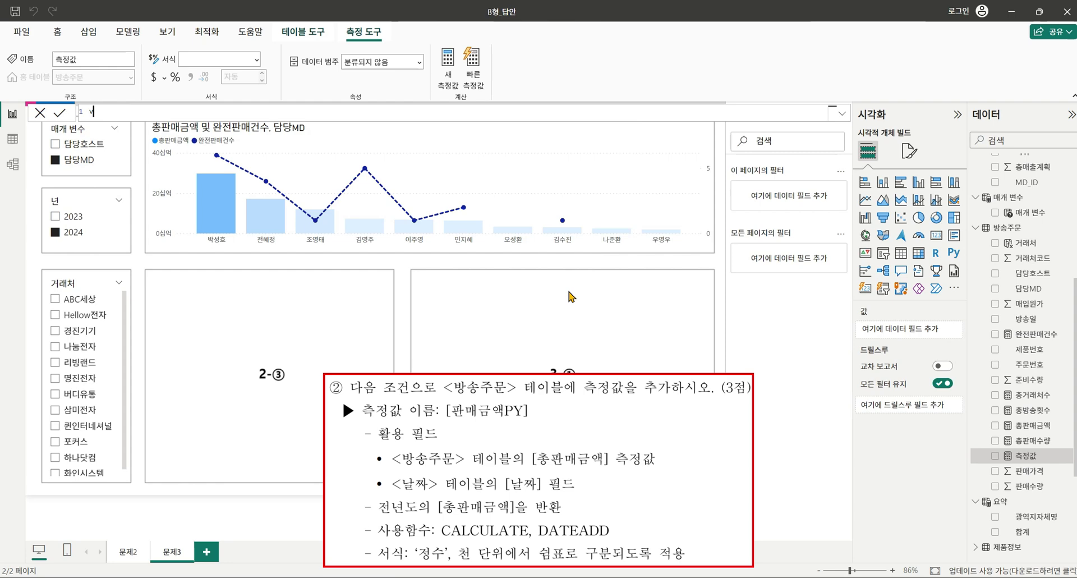
type("판매금ㅇ")
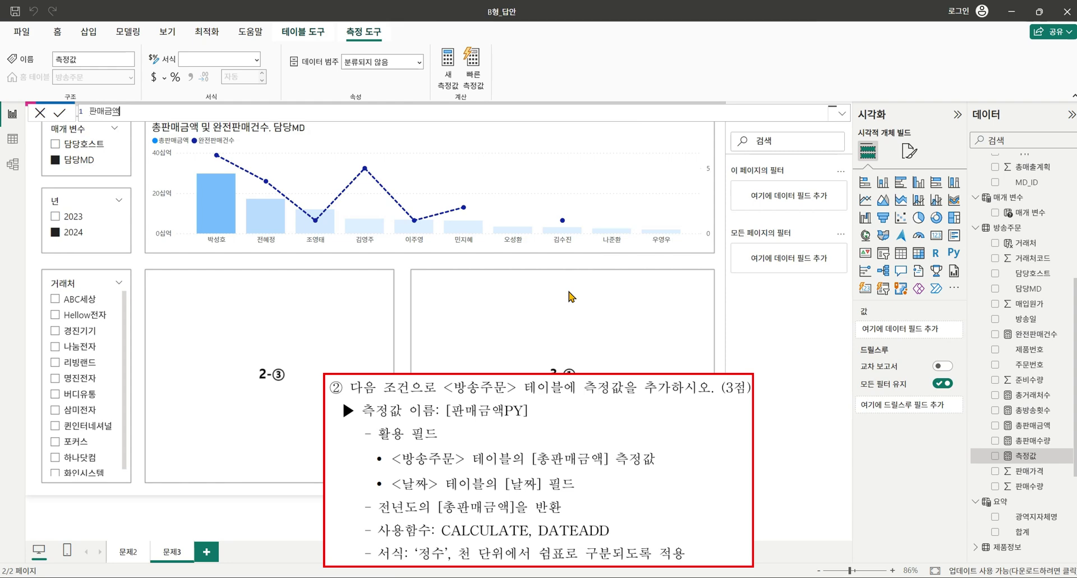
type("PY =")
type("cal")
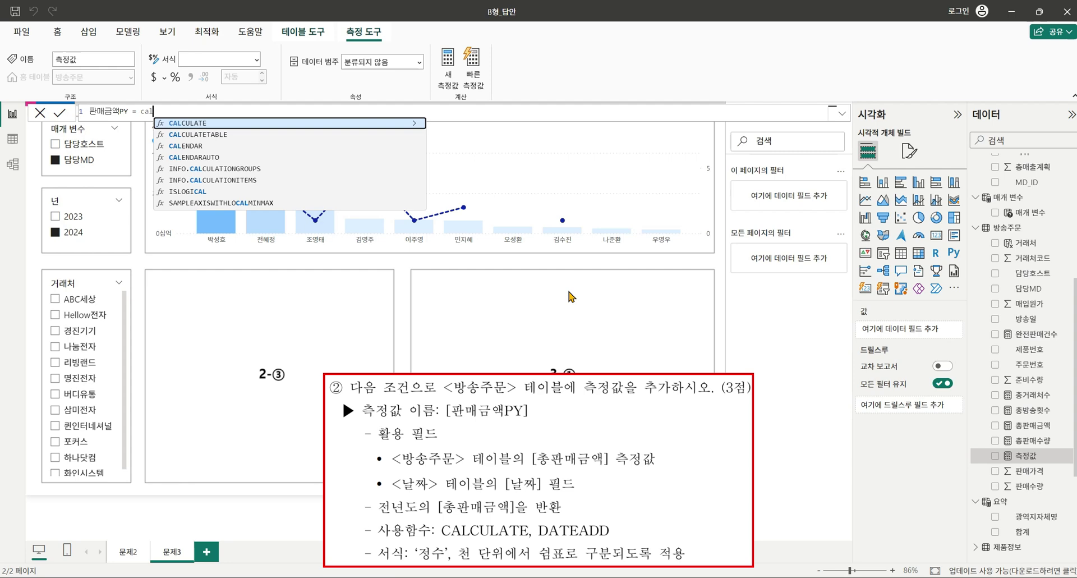
key("Tab")
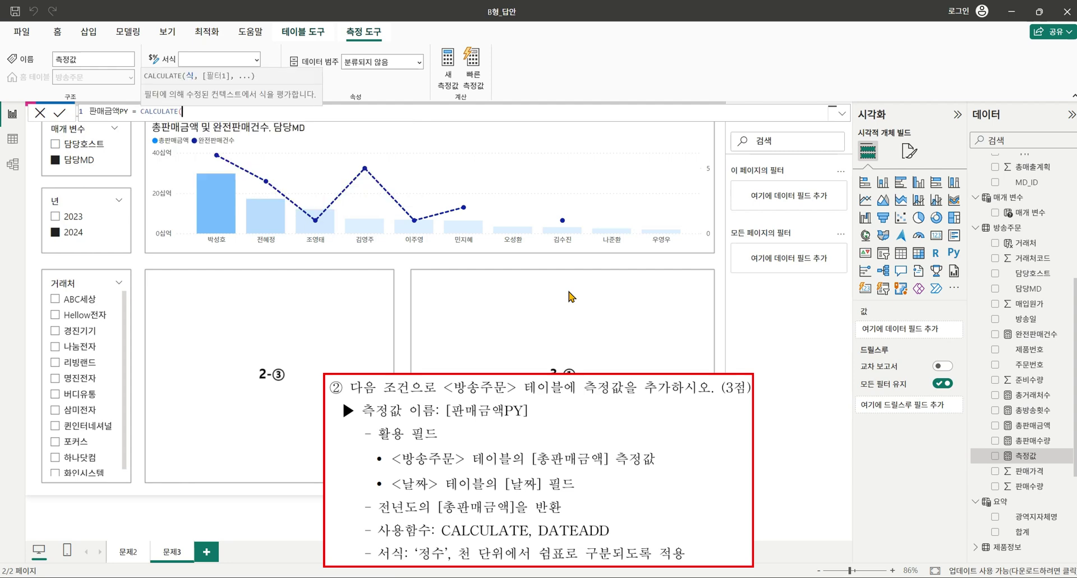
type("[ㅍ")
key("BackSpace")
type("총판매금액],")
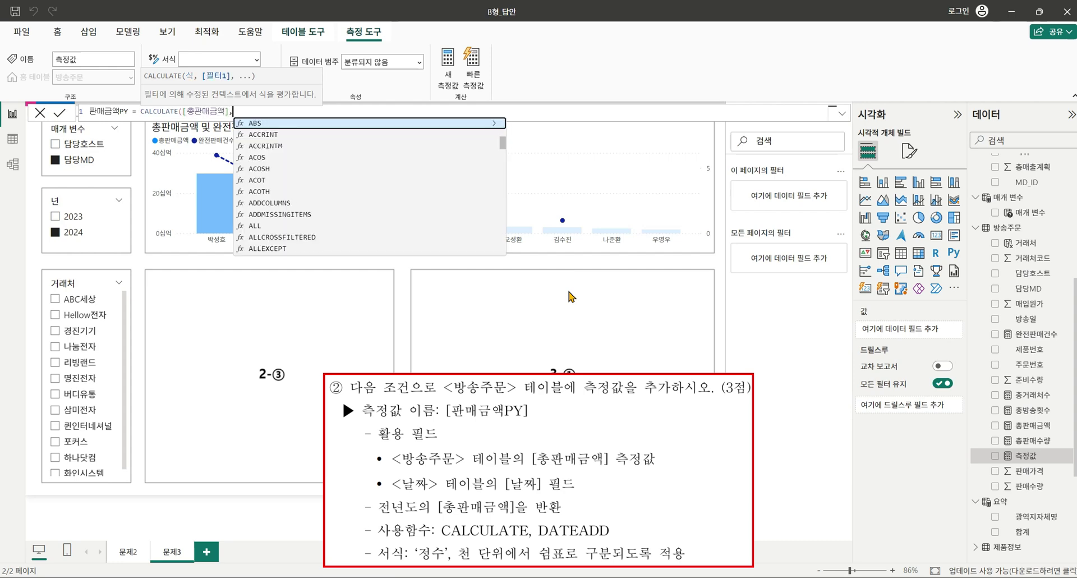
type(" datea")
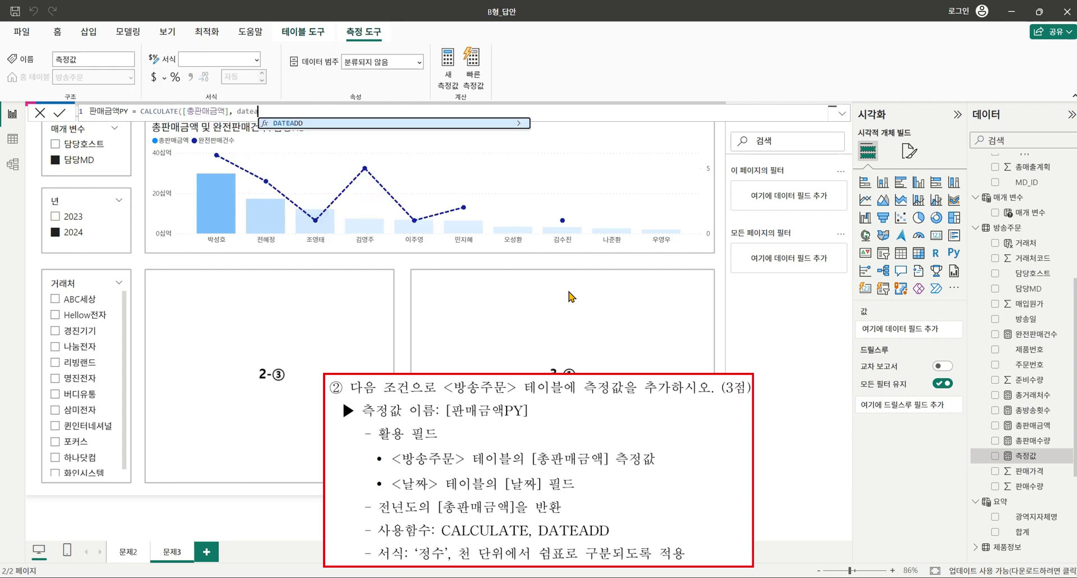
type("dd(")
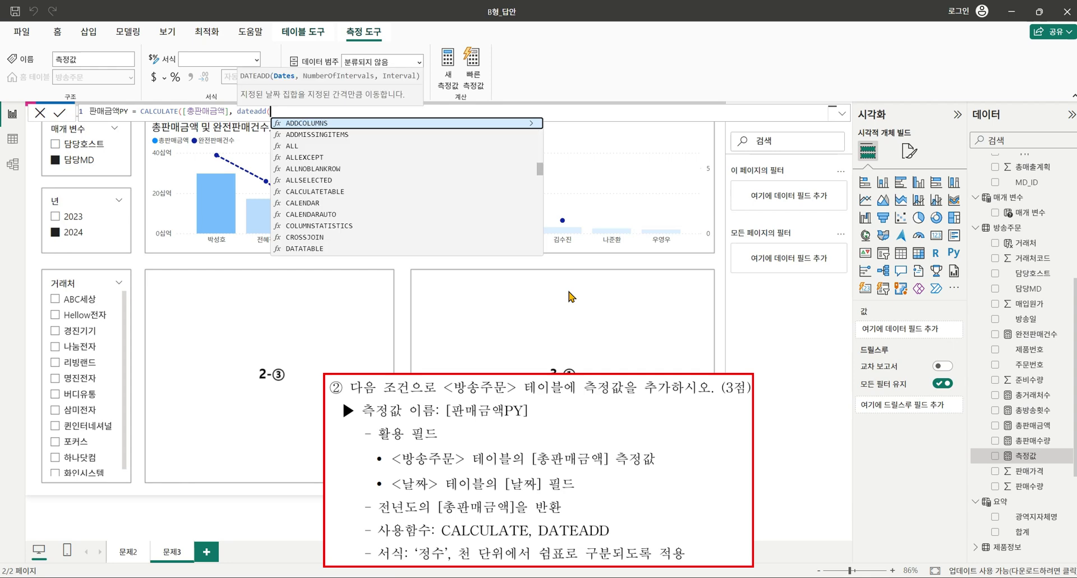
type("'")
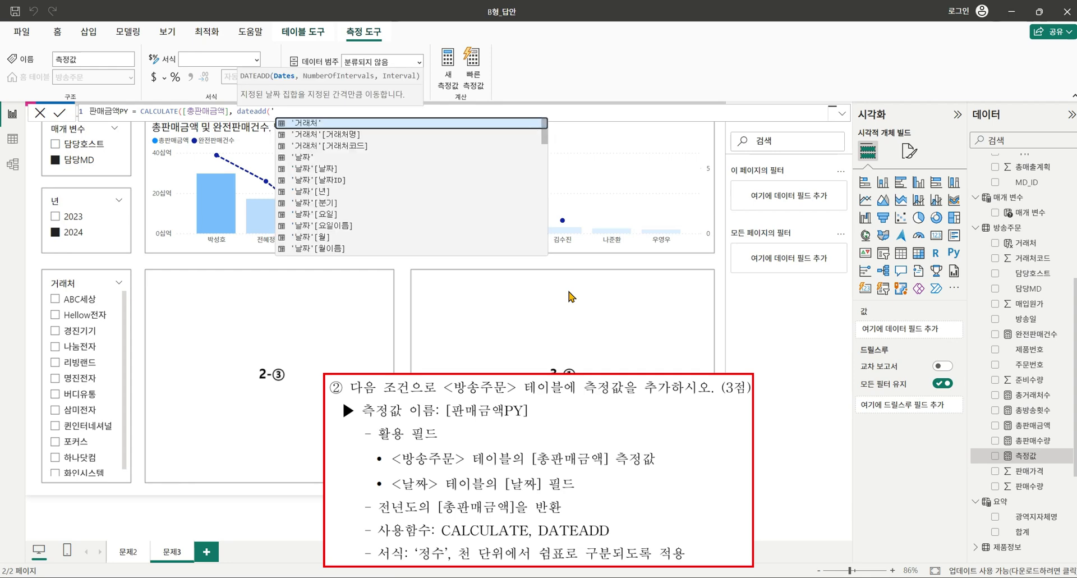
left_click(403, 169)
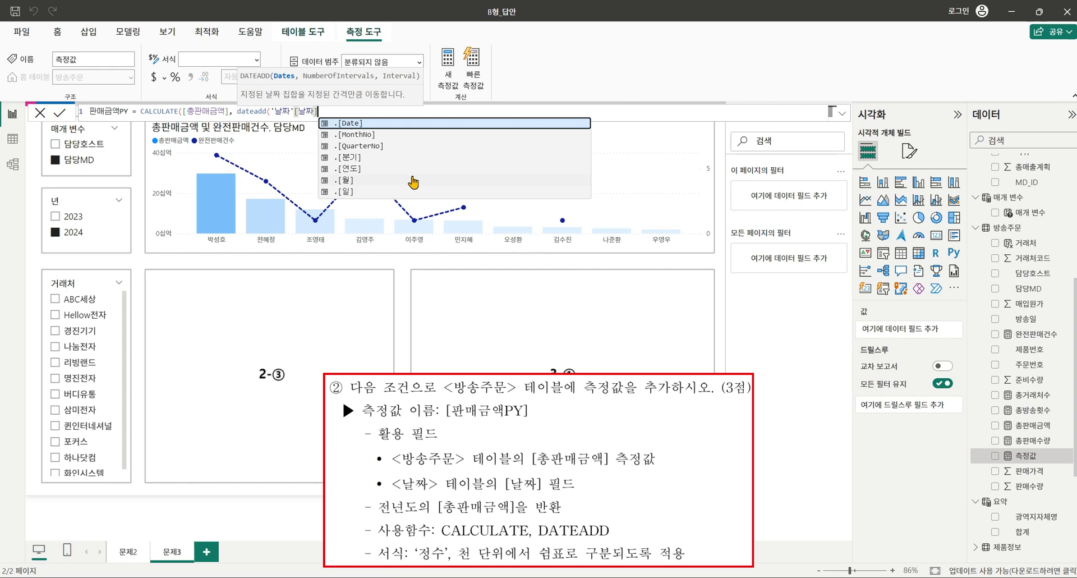
type(", -1, ")
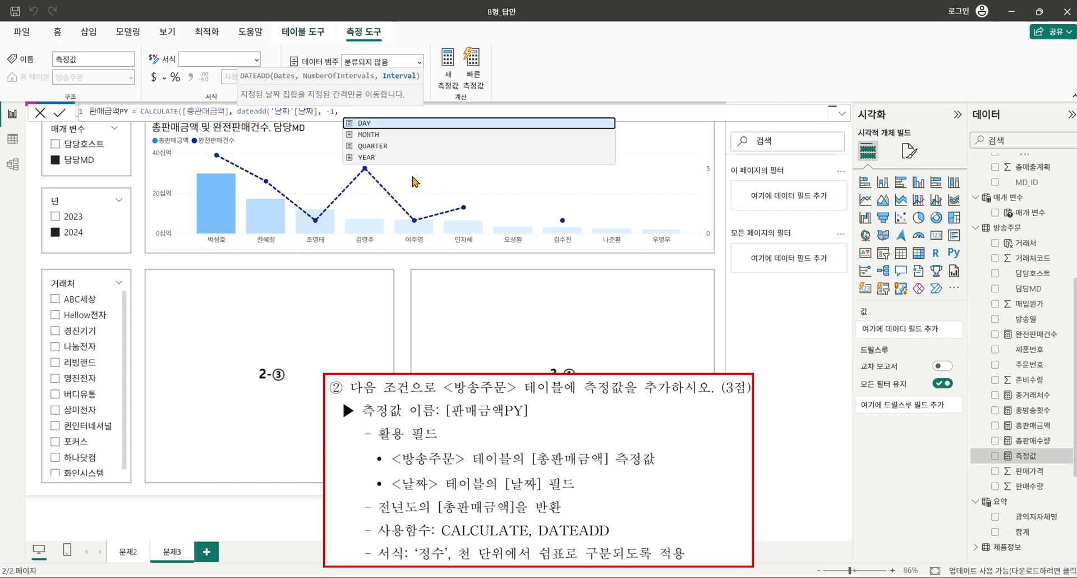
type("YEAR))")
key("Return")
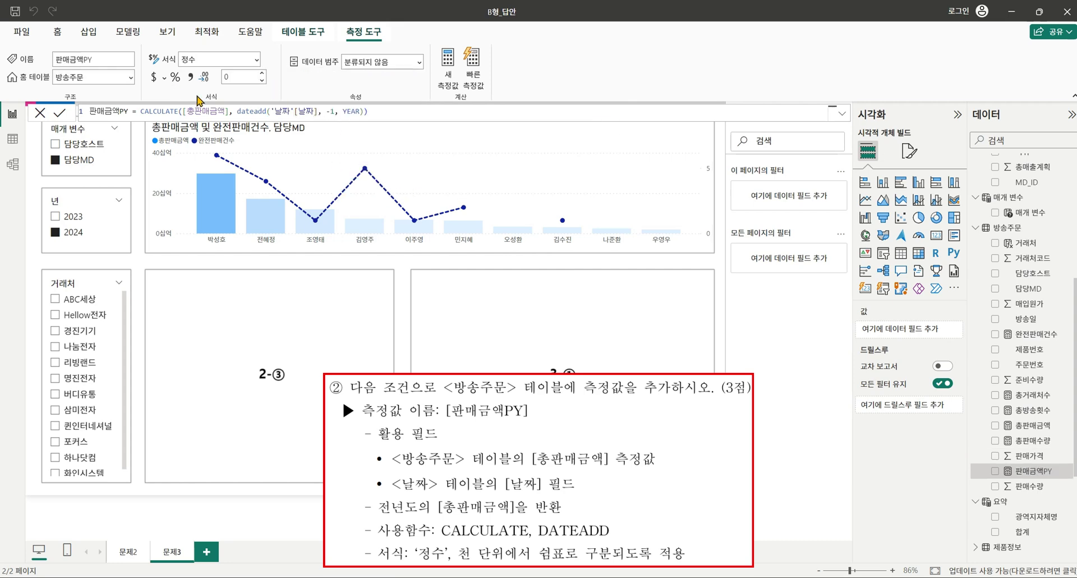
Format 판매금액PY as a whole number and add another new measure to 방송주문.
left_click(192, 75)
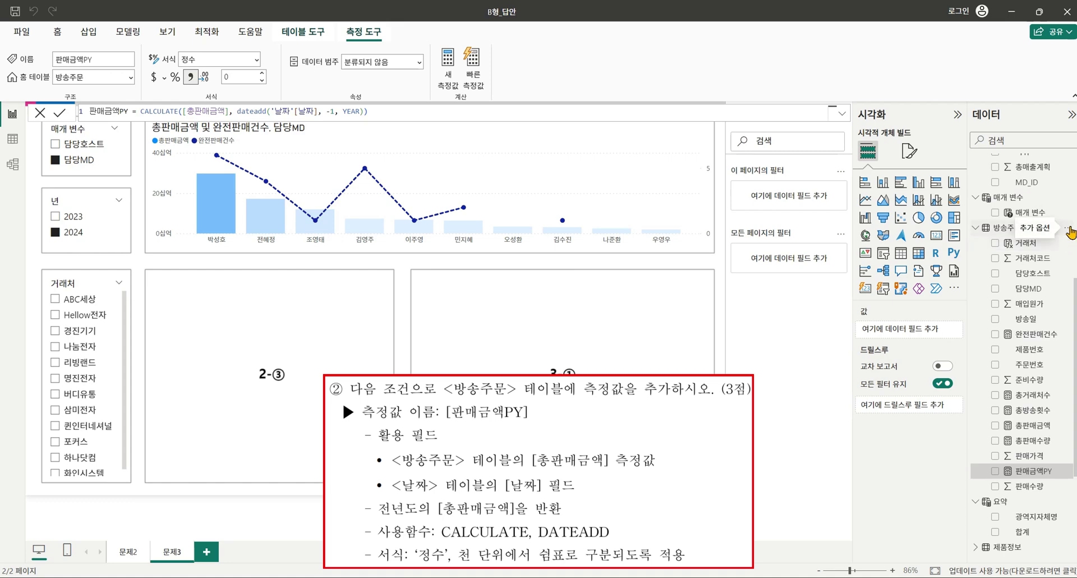
left_click(1071, 232)
left_click(1042, 253)
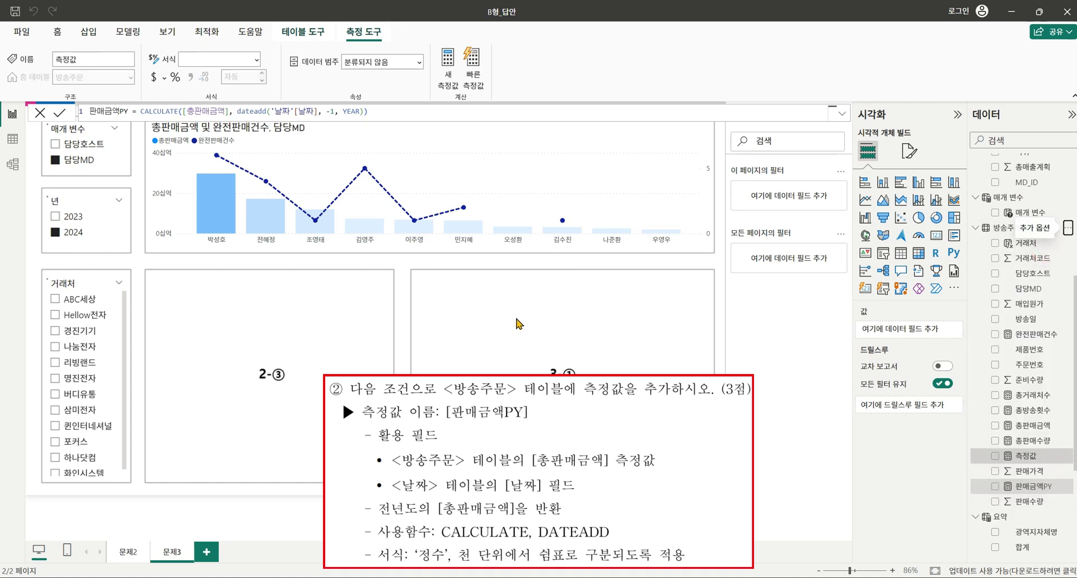
Enter 판매금액YoY% = DIVIDE([총판매금액]-[판매금액PY], [판매금액PY]) and format it as a percentage.
type("vk")
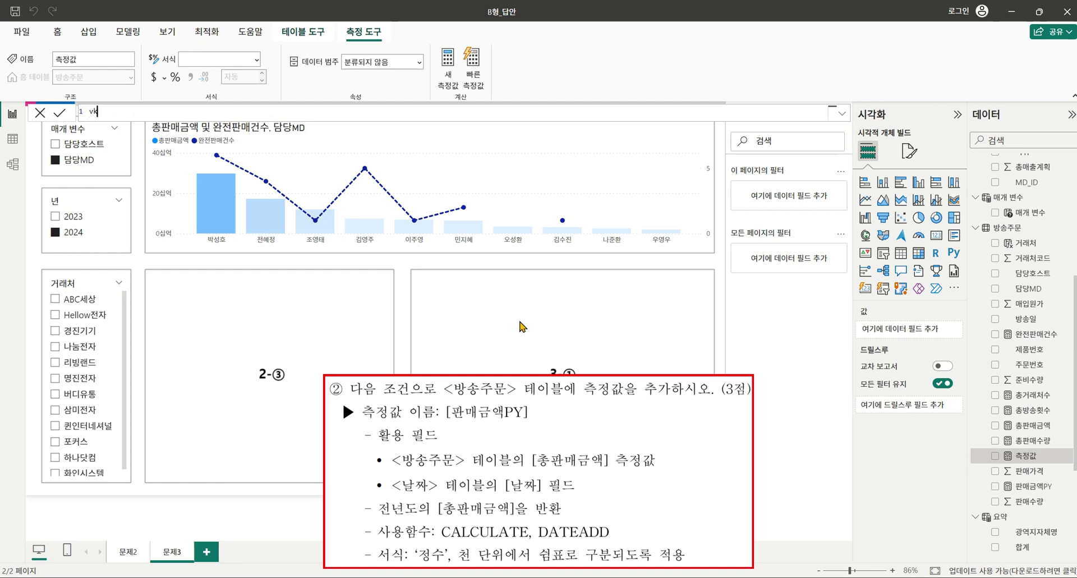
type("판매금")
type("의")
key("BackSpace")
type("divide(")
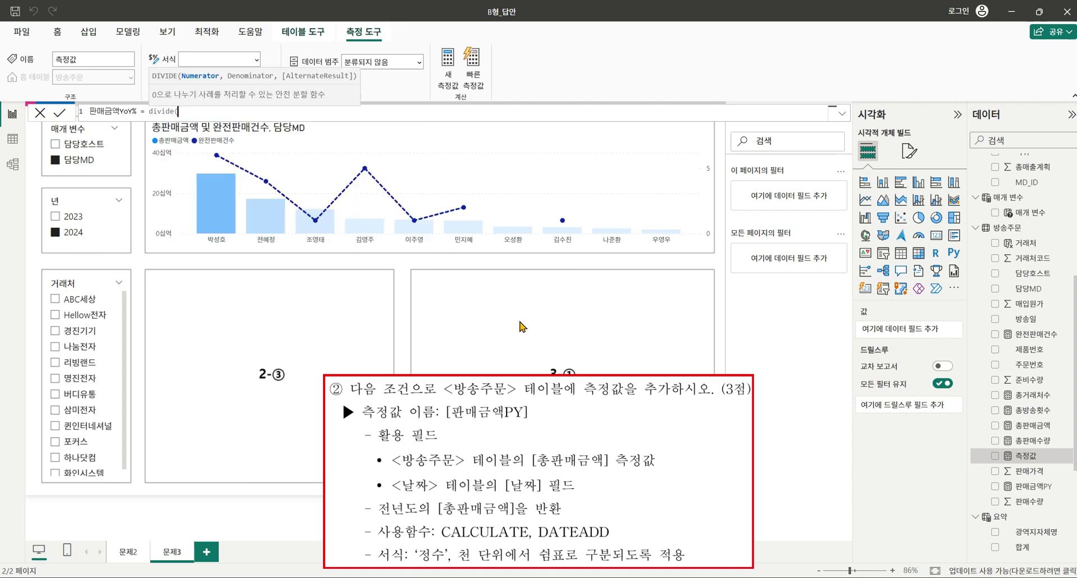
type("[")
key("Down")
key("Down")
key("Down")
key("Down")
key("Down")
key("Down")
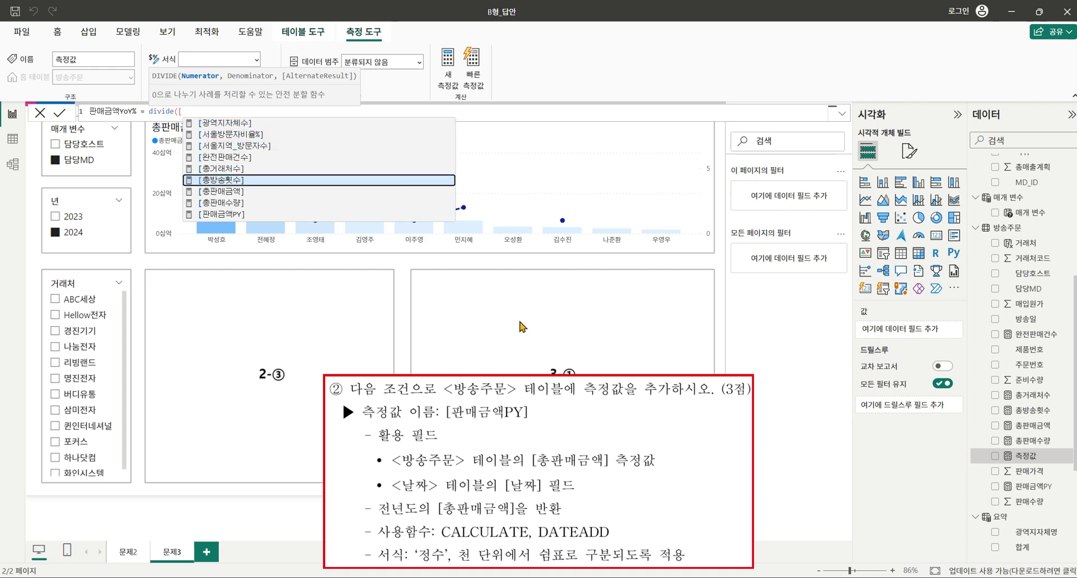
key("Tab")
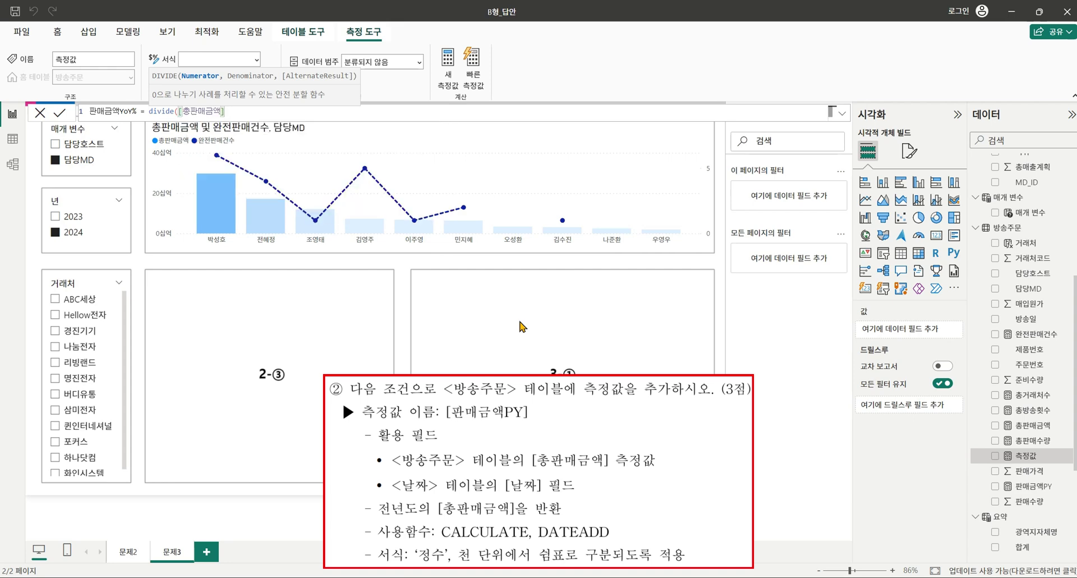
type("-[")
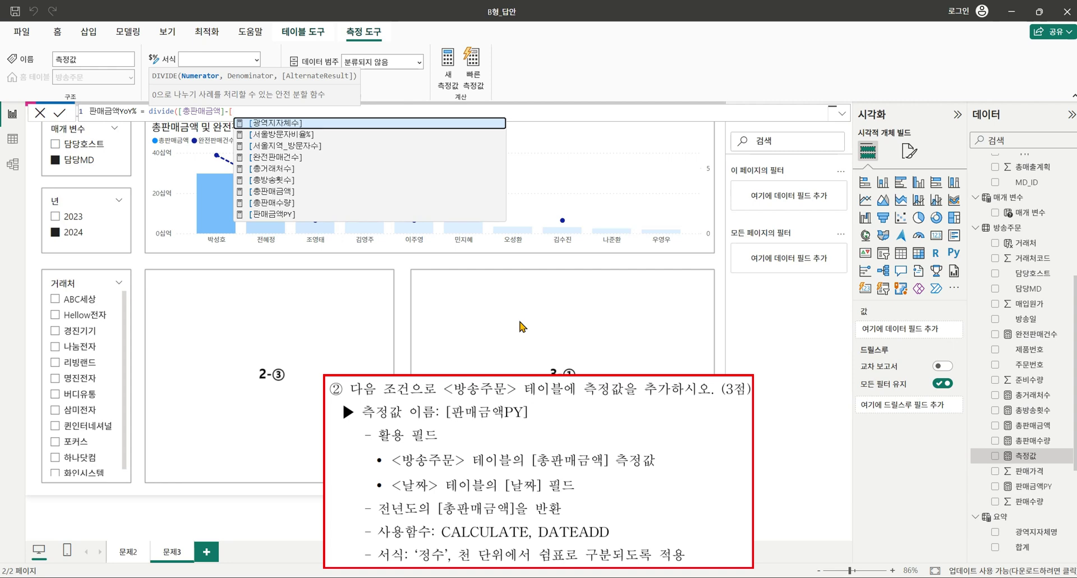
key("Down")
key("Down")
key("Down")
key("Down")
key("Down")
key("Down")
key("Down")
key("Down")
key("Tab")
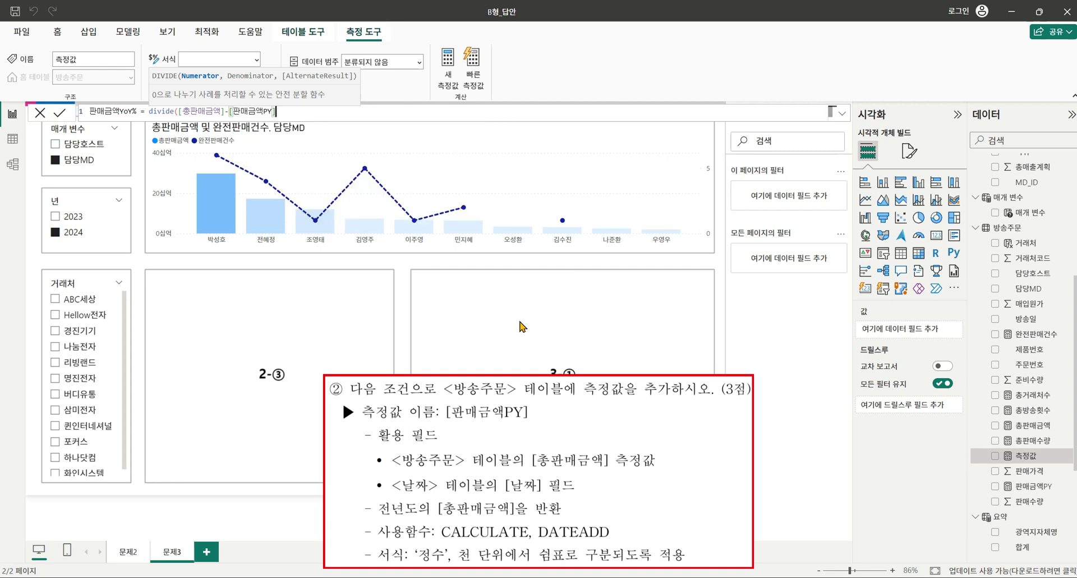
type(", ")
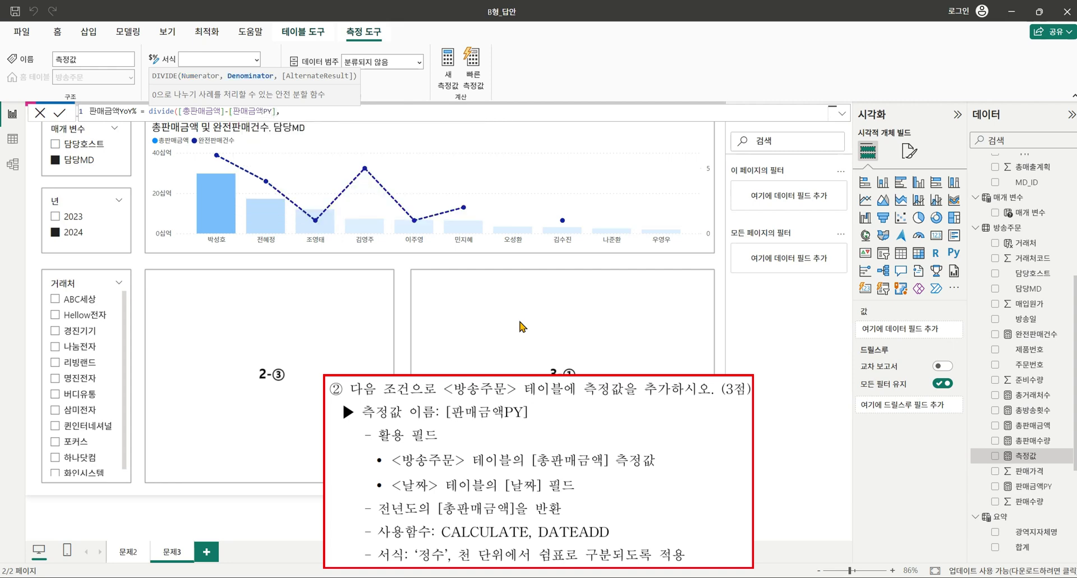
type("[")
key("Down")
key("Down")
key("Down")
key("Down")
key("Down")
key("Down")
key("Down")
key("Down")
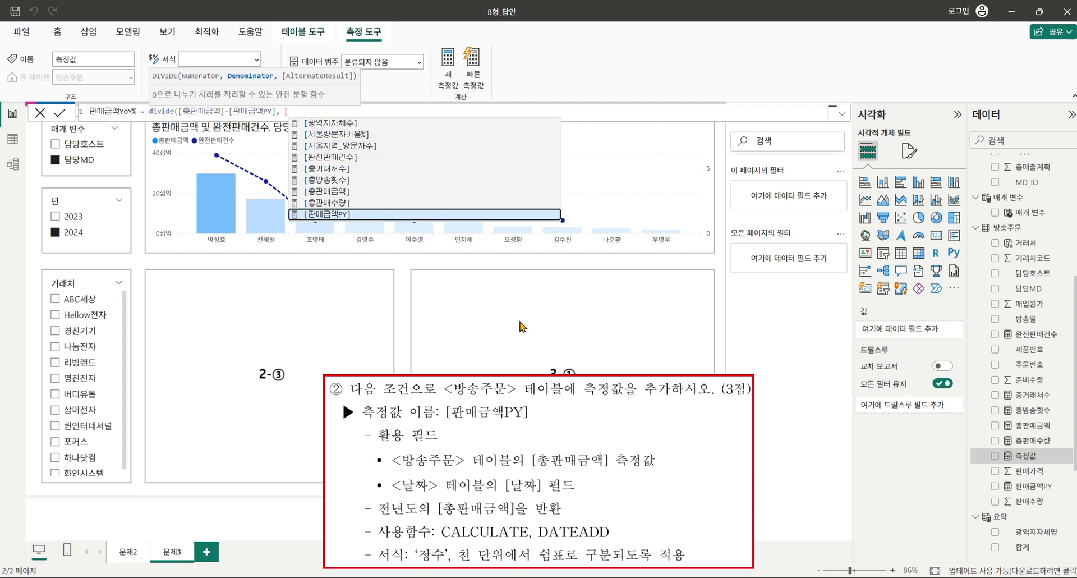
key("Tab")
type(")")
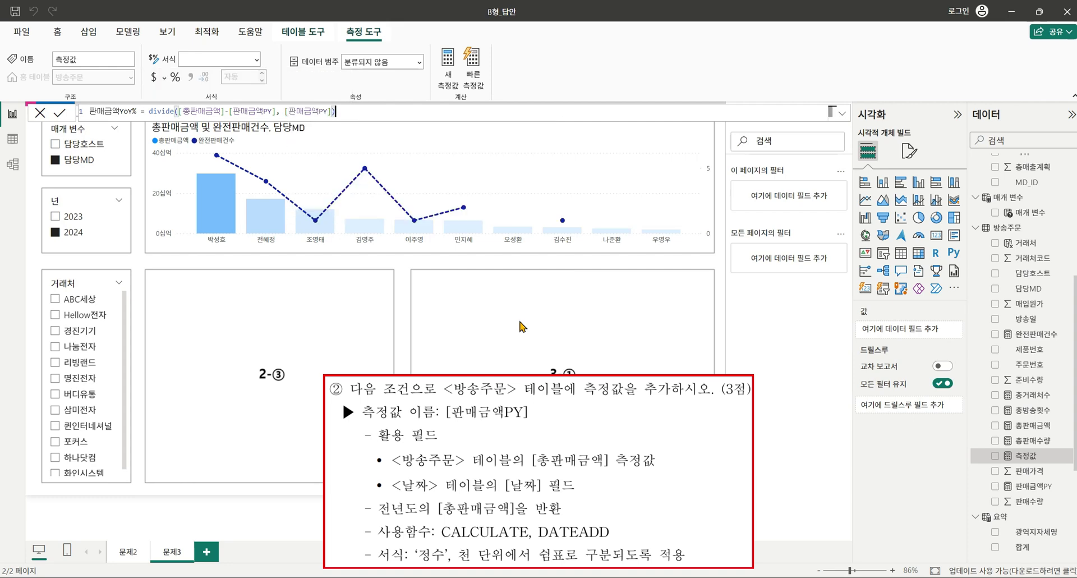
key("Return")
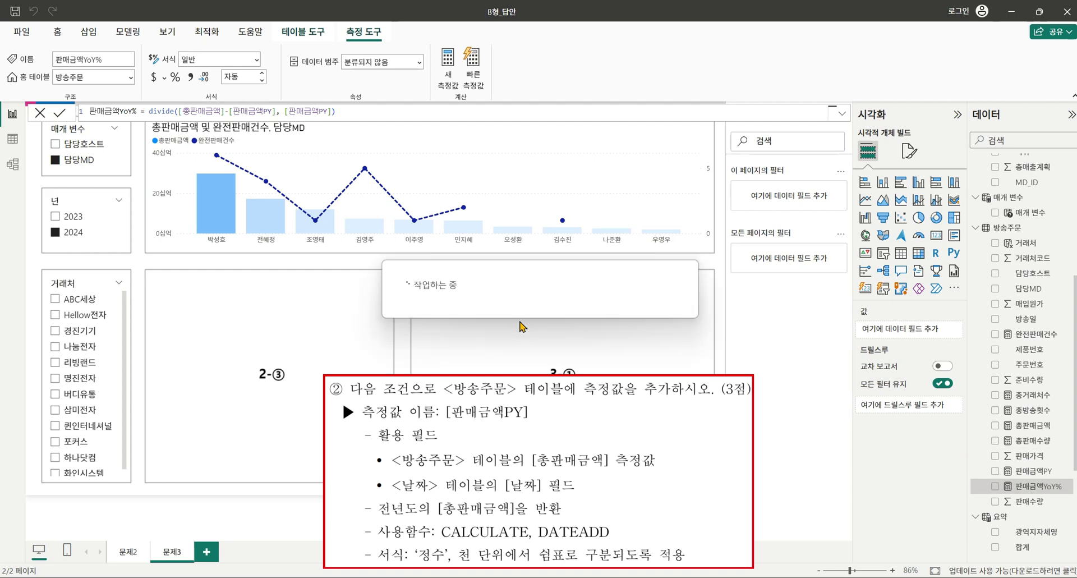
left_click(176, 77)
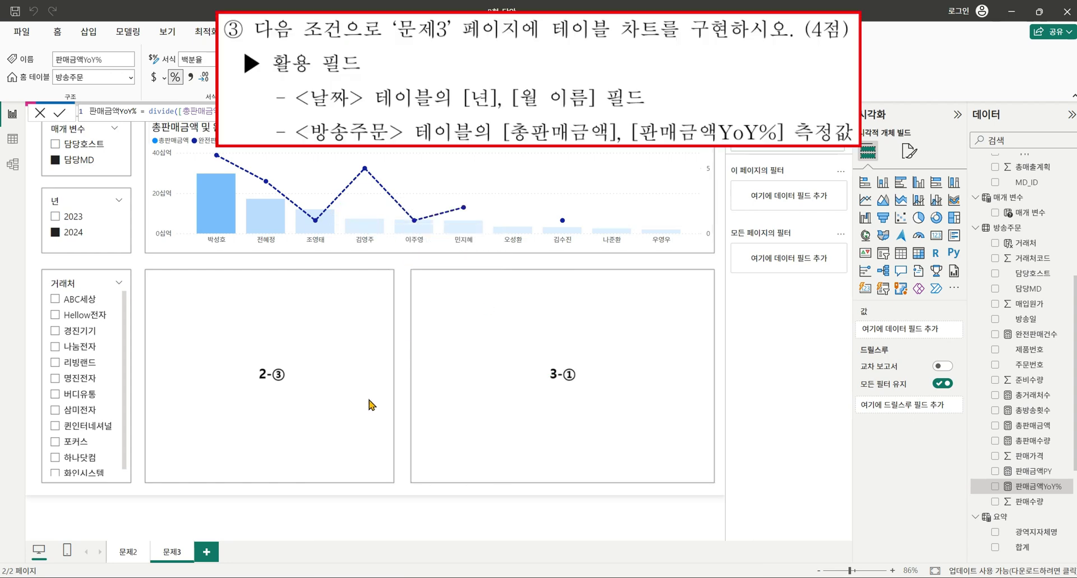
Add a table sized to the 2-③ box with 년, 월, 총판매금액 and 판매금액YoY%.
left_click(362, 361)
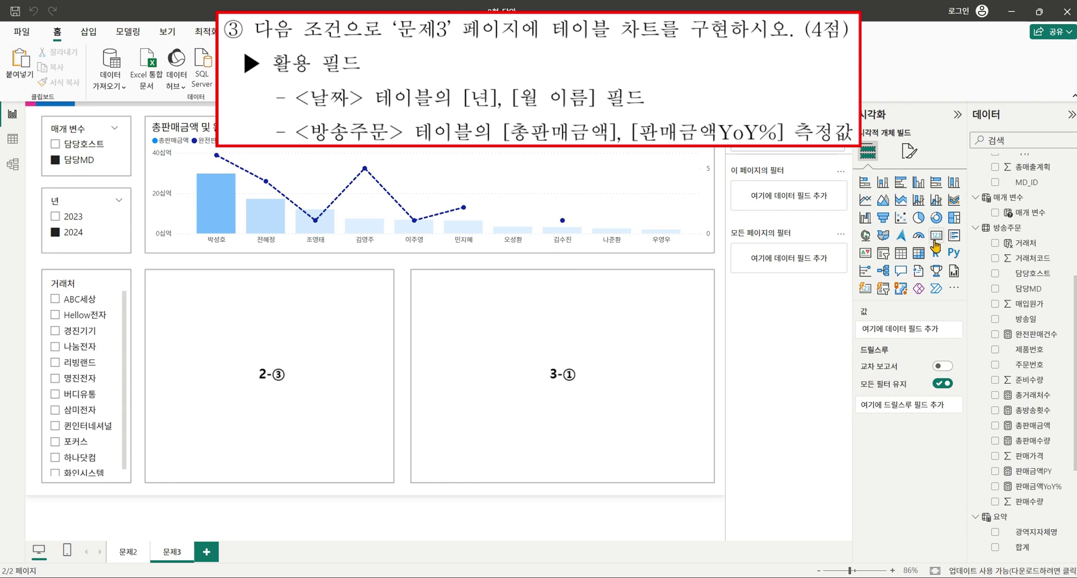
left_click(901, 253)
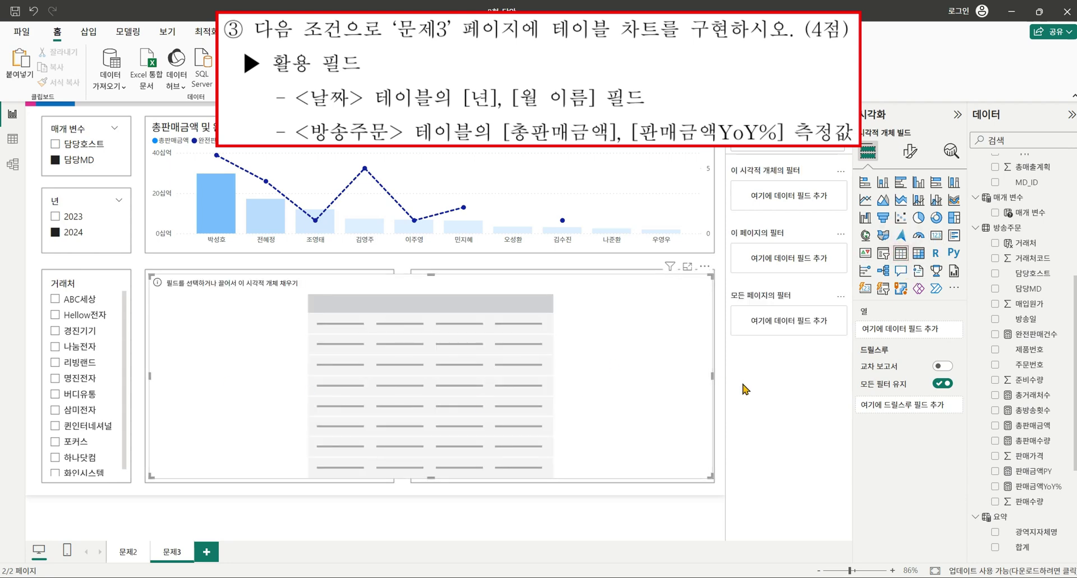
left_click_drag(712, 374, 394, 386)
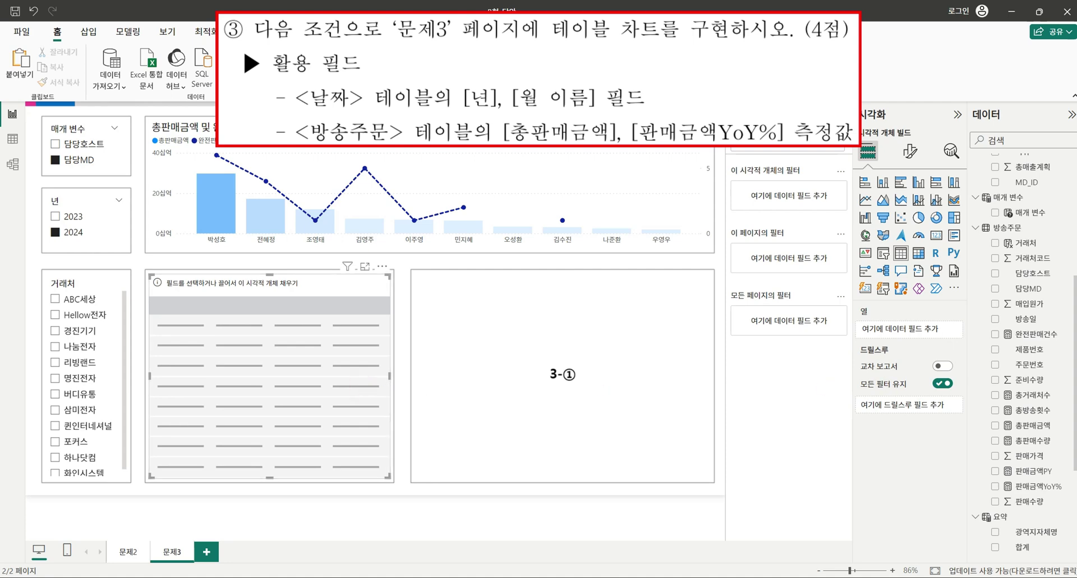
scroll(1004, 295, "up", 5)
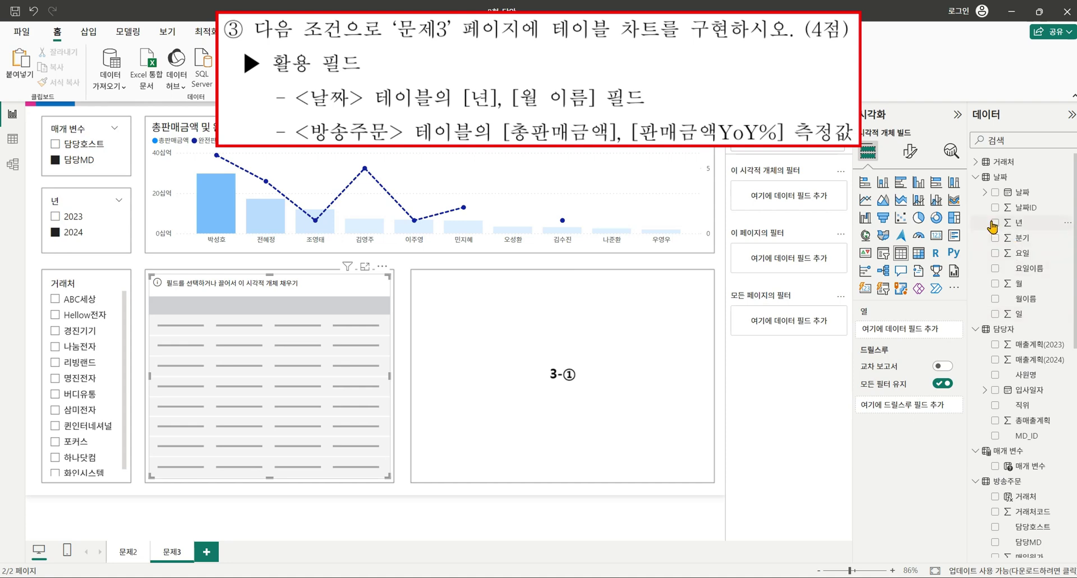
left_click(994, 223)
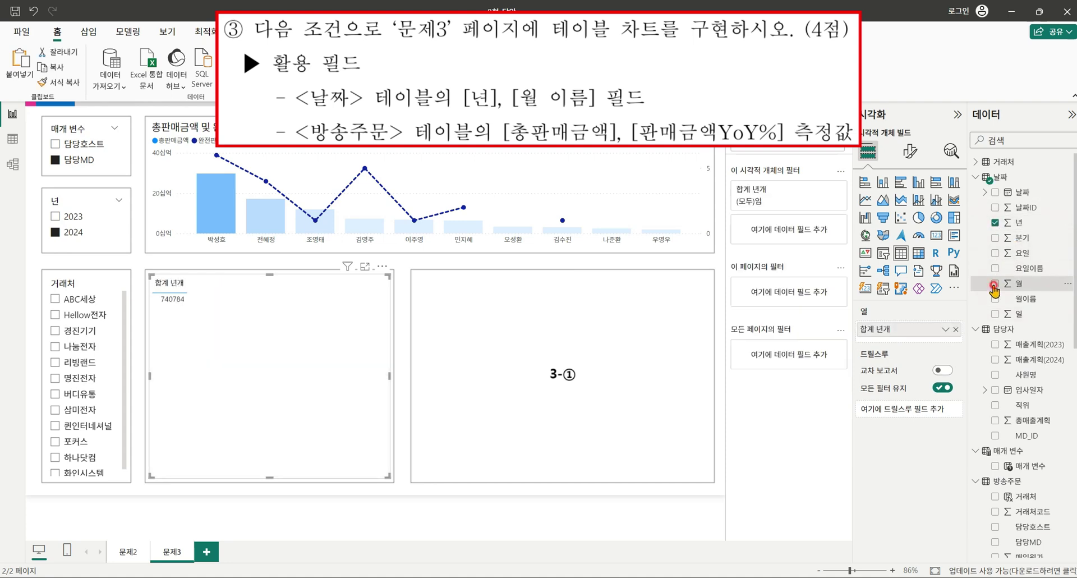
left_click(995, 283)
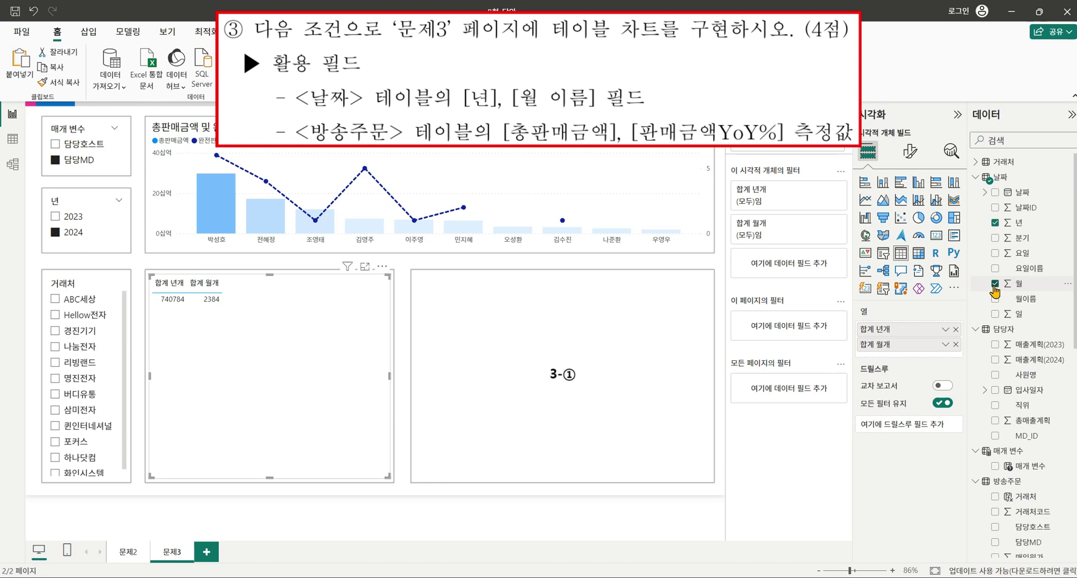
scroll(998, 292, "down", 4)
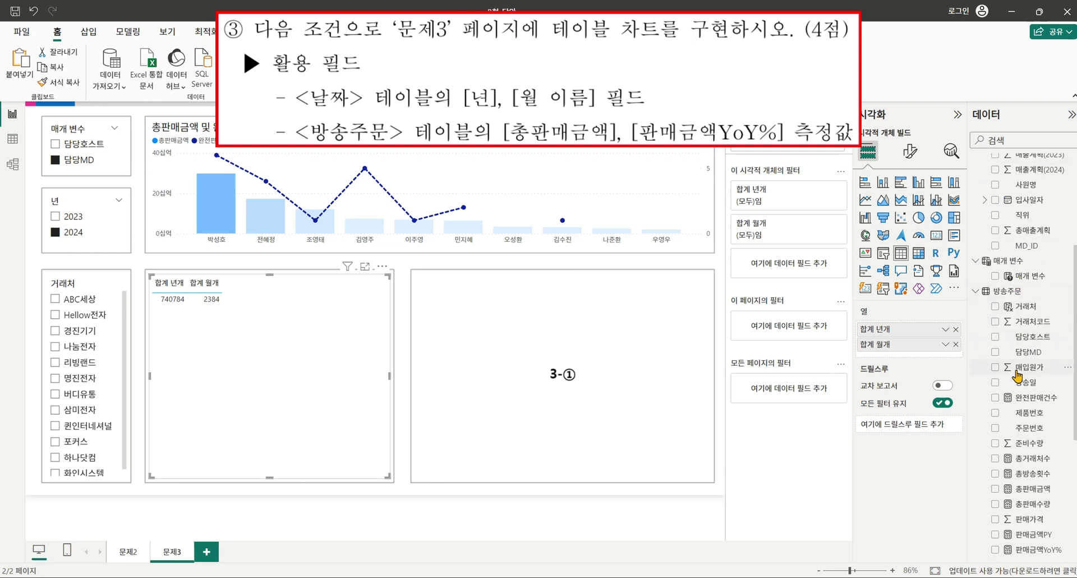
scroll(1016, 362, "down", 1)
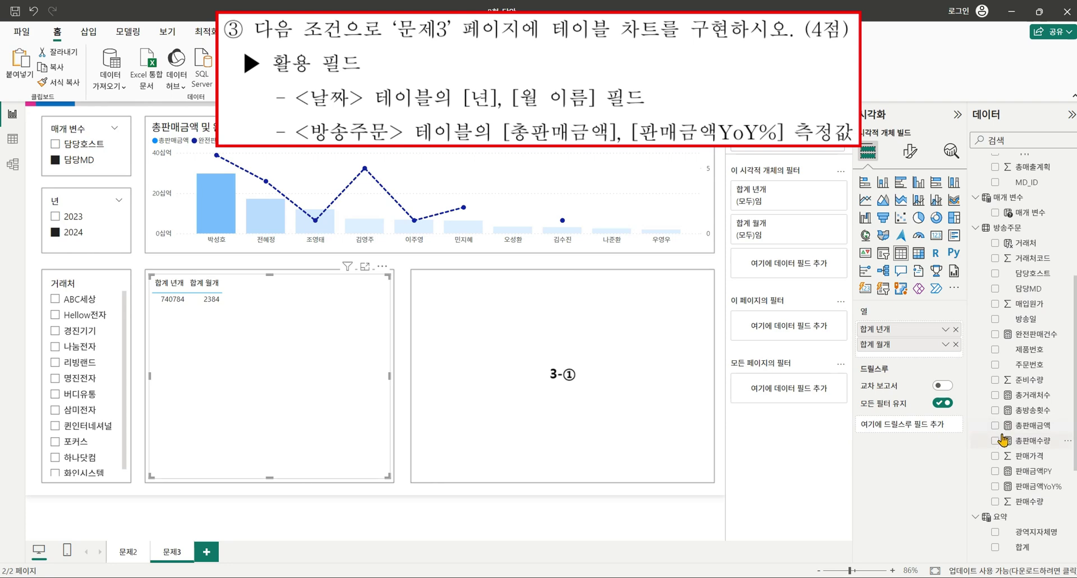
left_click(995, 427)
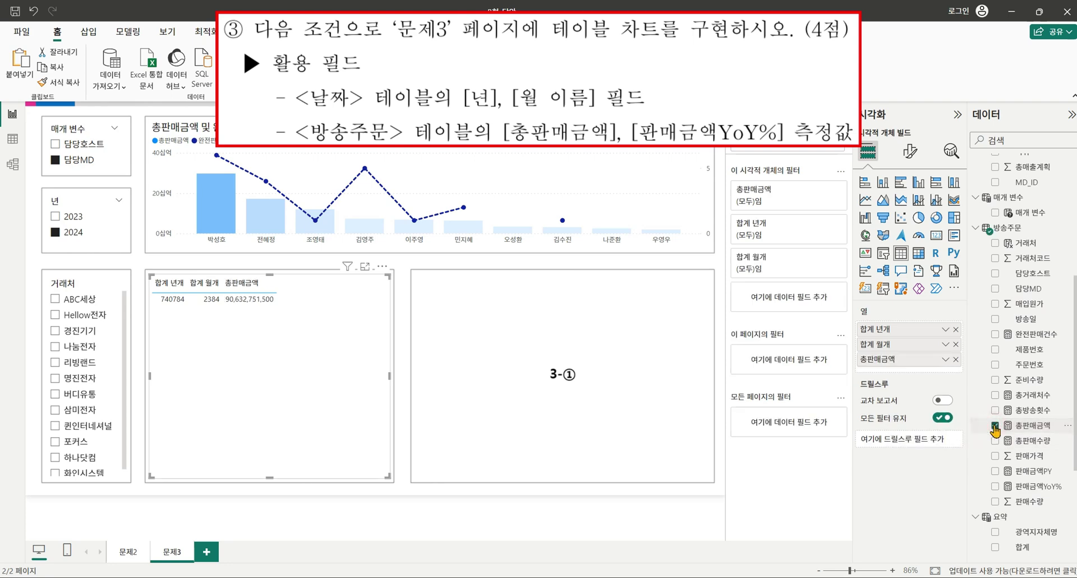
left_click(995, 486)
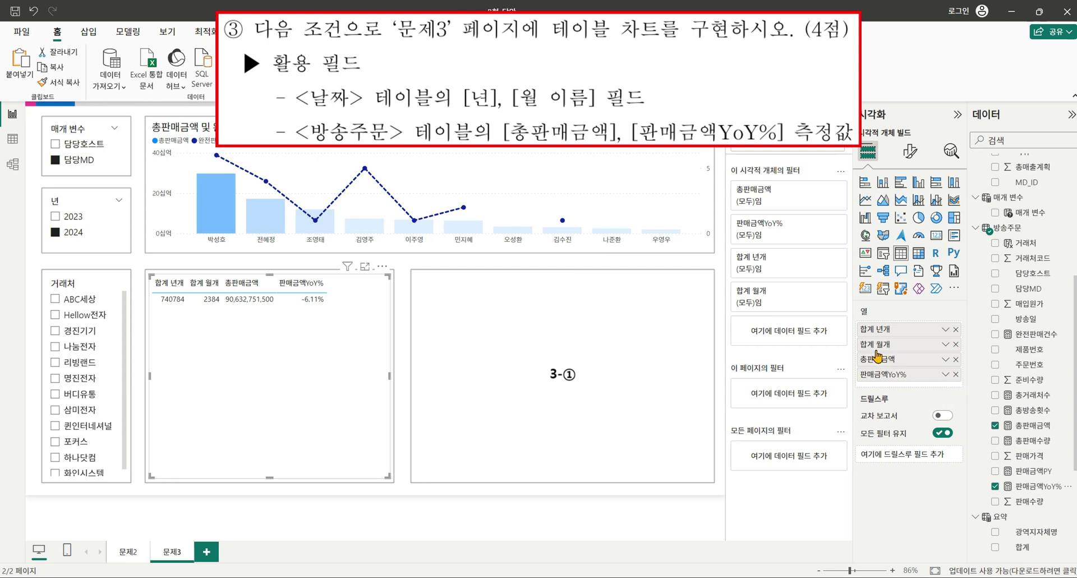
Set 년 and 월 to Don't summarize, then replace 월 with 월이름 after 년.
left_click(948, 335)
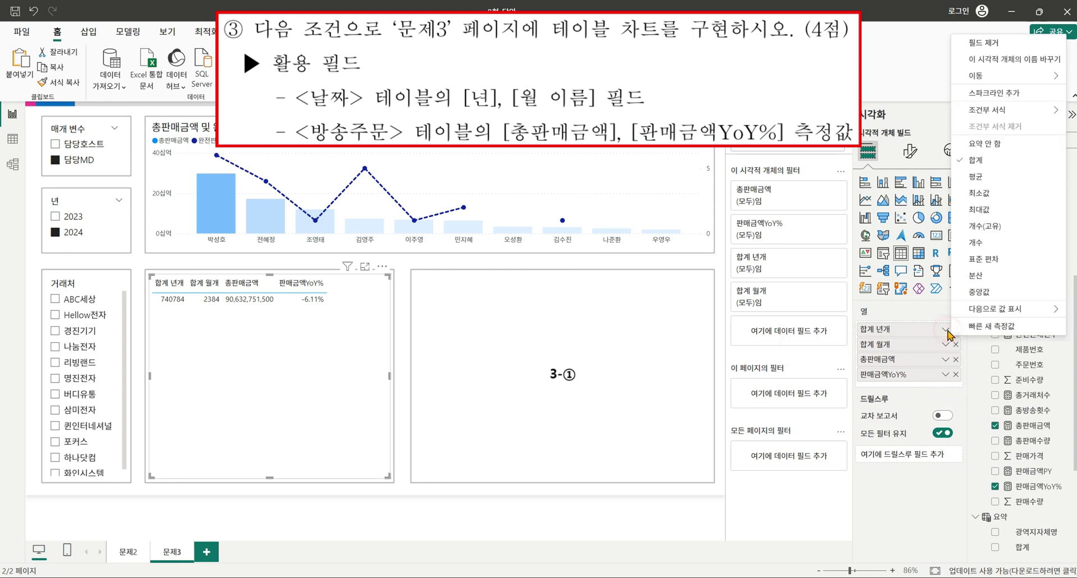
left_click(999, 148)
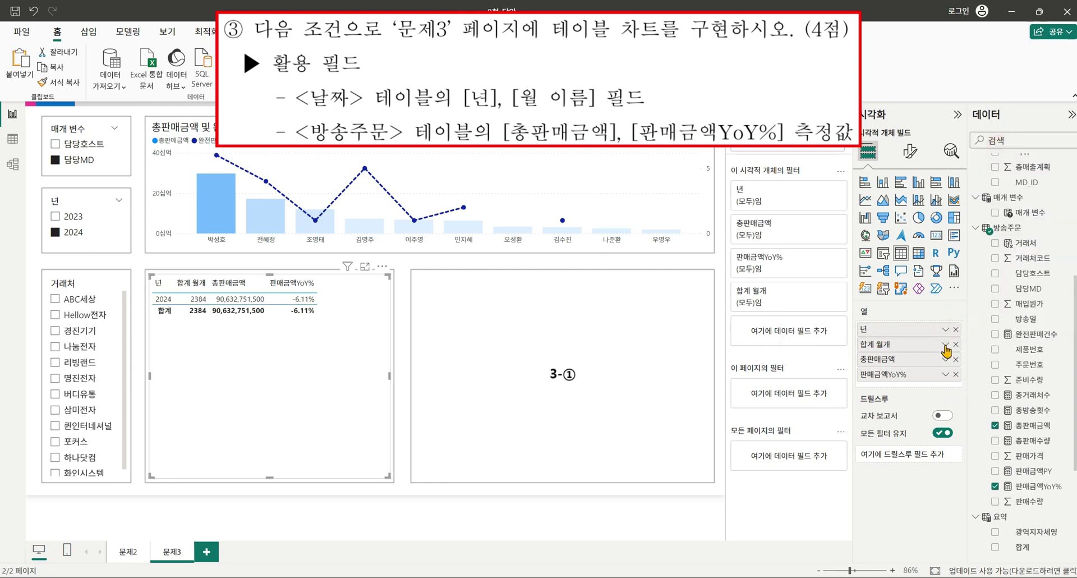
left_click(945, 344)
left_click(999, 160)
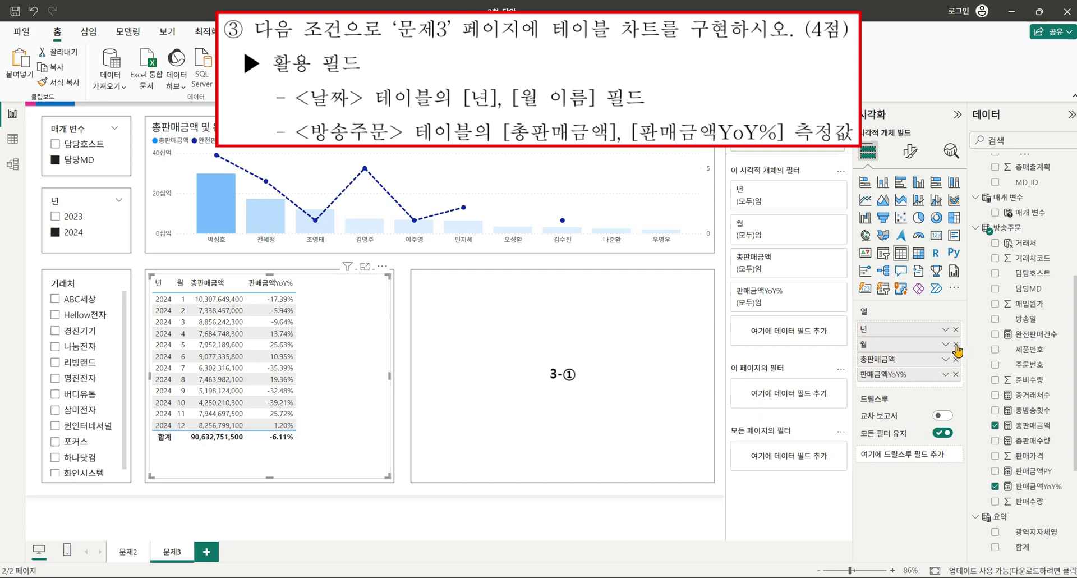
left_click(955, 344)
scroll(1033, 367, "up", 5)
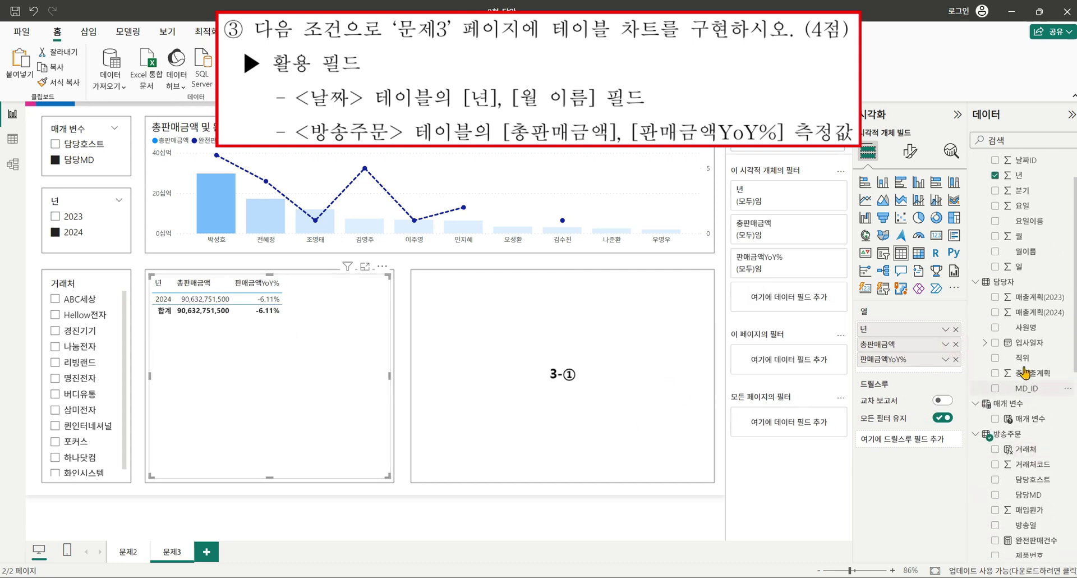
left_click_drag(998, 304, 927, 353)
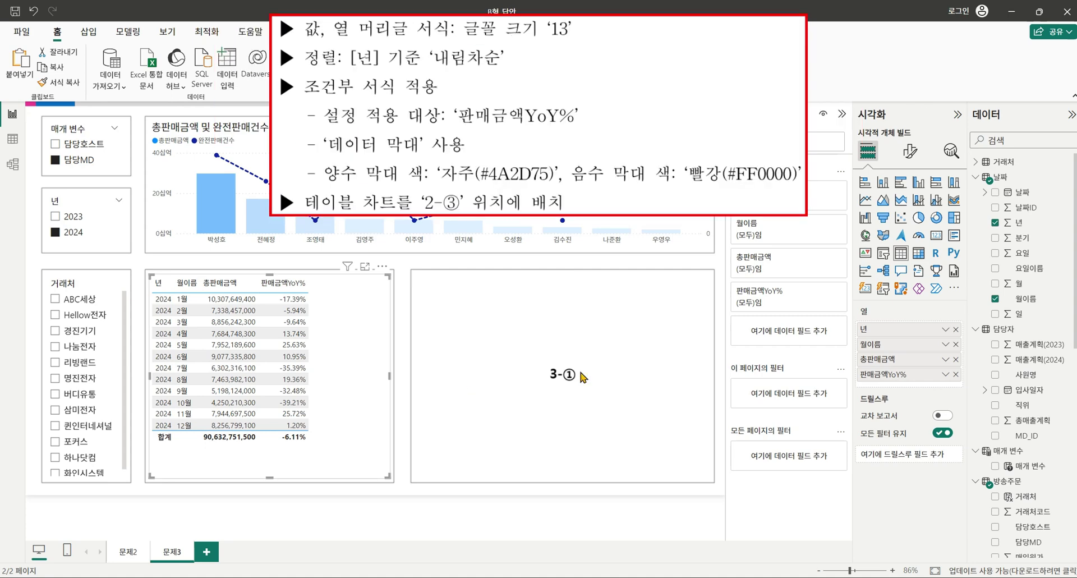
Set the table's values and column header font sizes to 13.
left_click(911, 151)
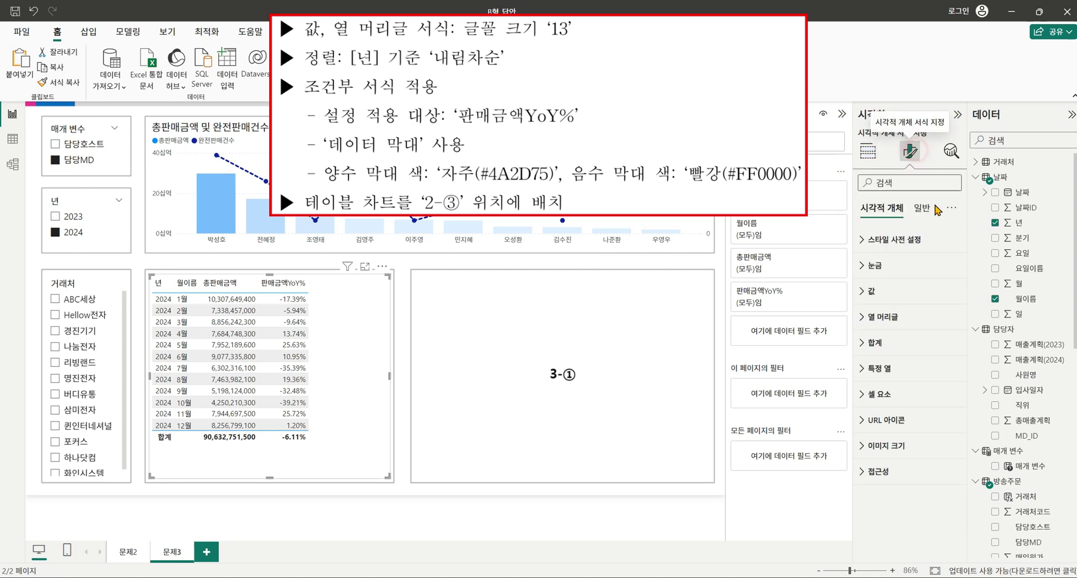
left_click(864, 301)
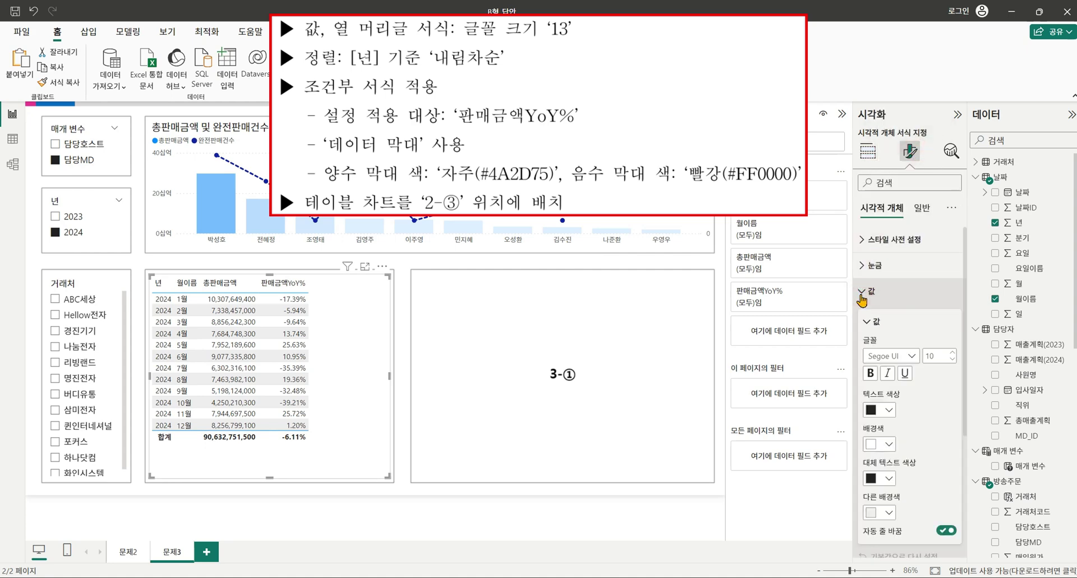
double_click(933, 356)
type("13")
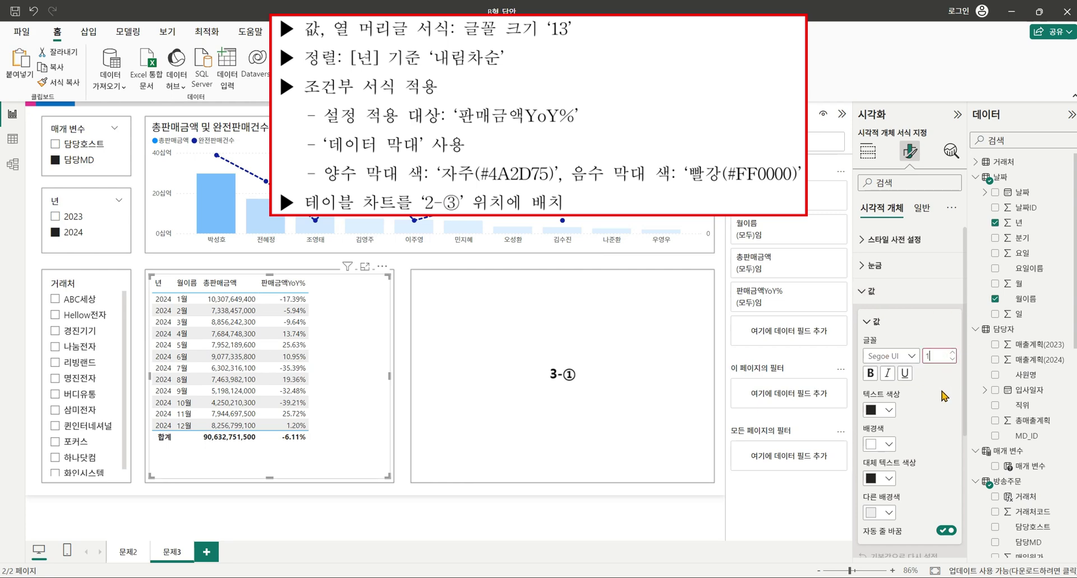
key("Return")
scroll(909, 381, "down", 3)
left_click(868, 392)
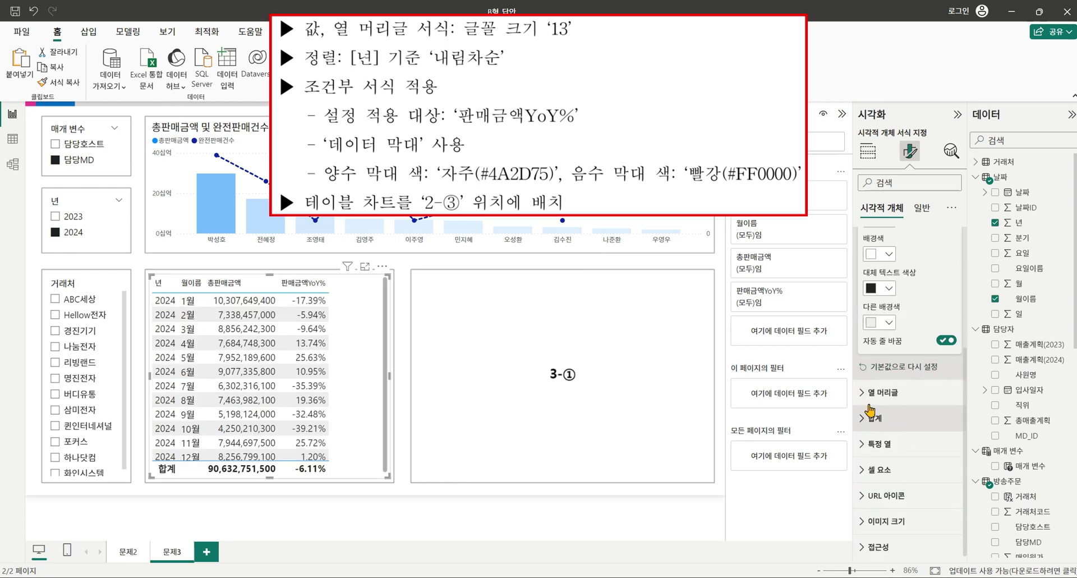
double_click(934, 457)
type("13")
key("Return")
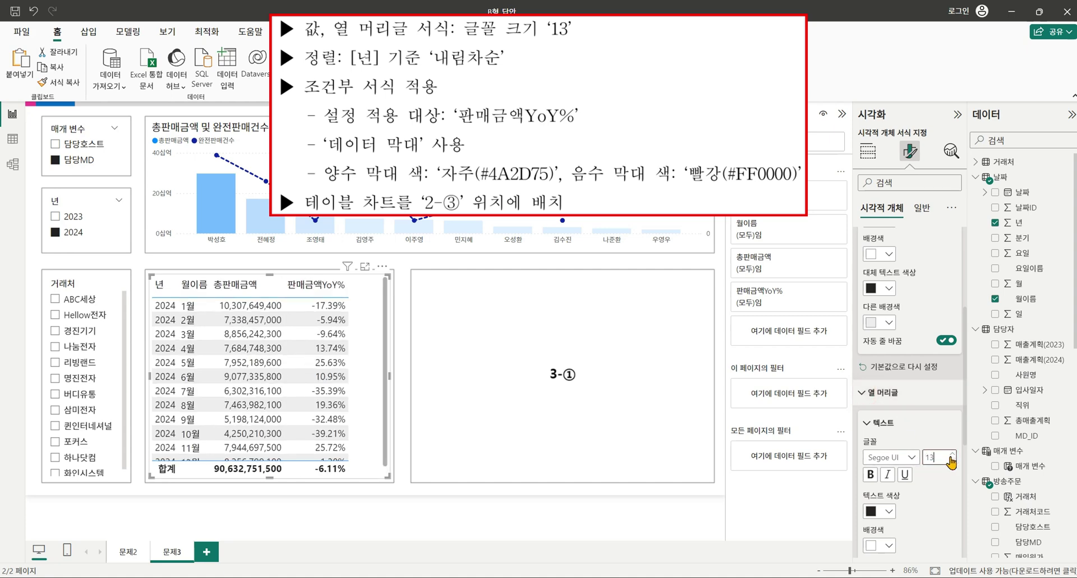
Sort the table by 년 in descending order.
left_click(167, 289)
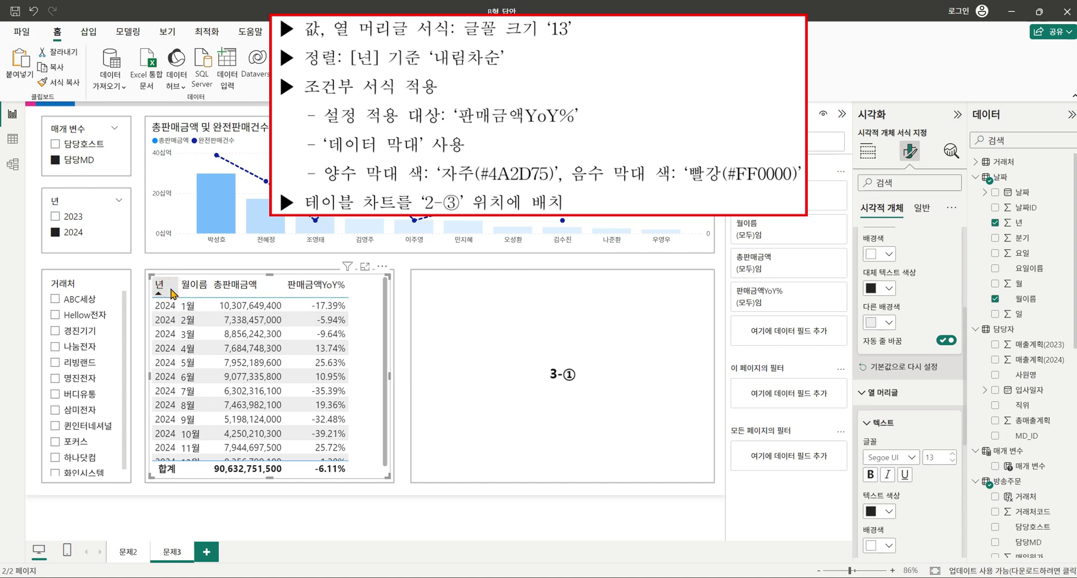
left_click(168, 289)
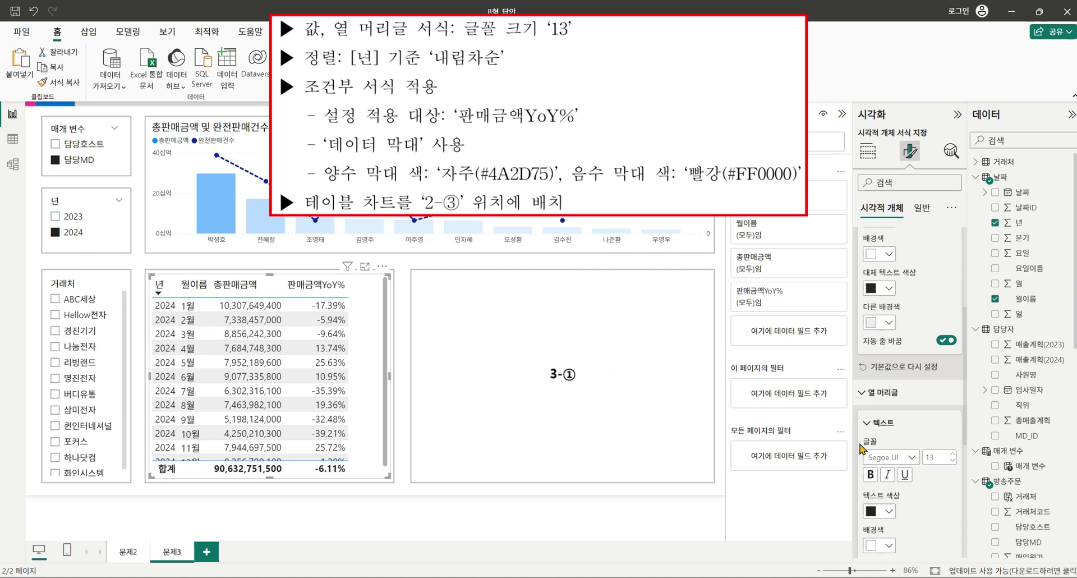
left_click(867, 150)
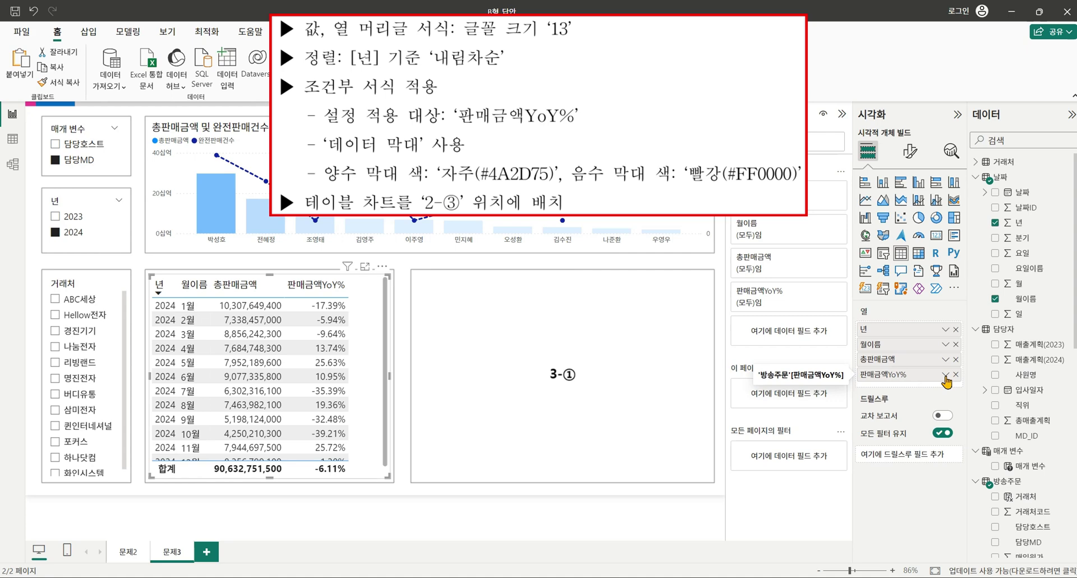
Add data bars to 판매금액YoY% with positive bar colour #4A2D75.
left_click(946, 375)
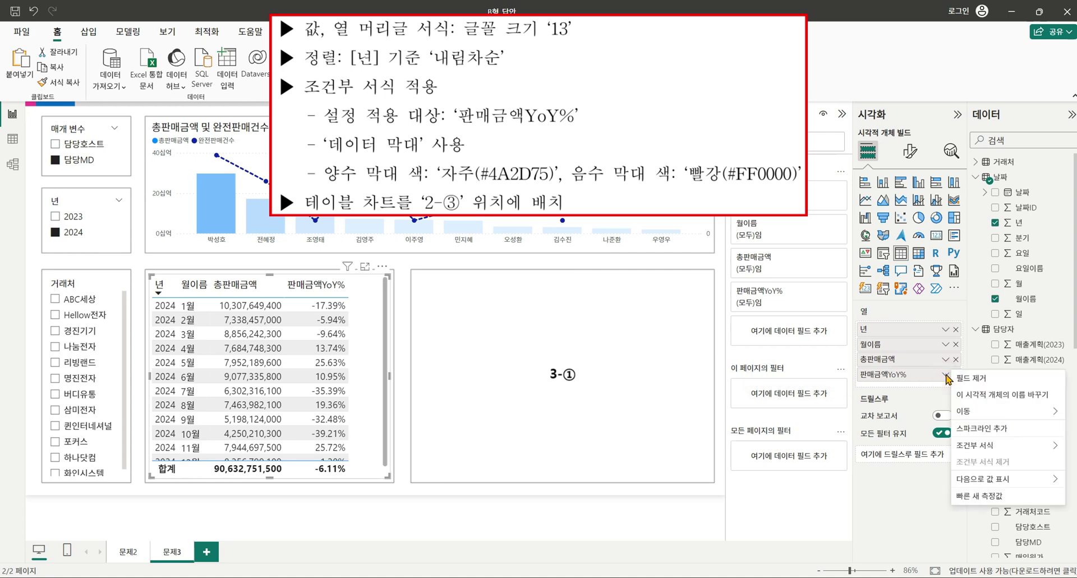
mouse_move(988, 449)
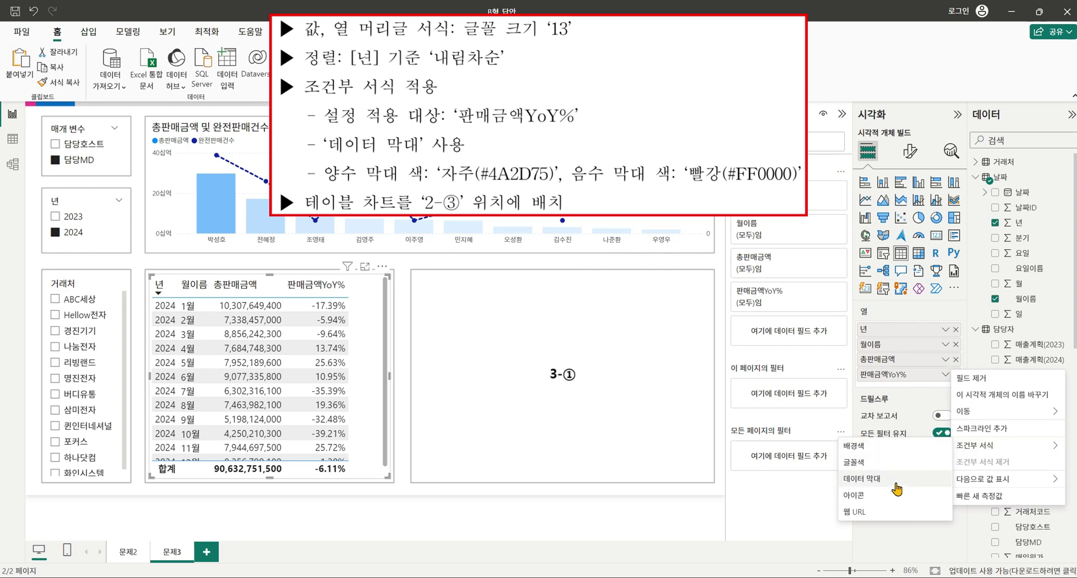
left_click(895, 481)
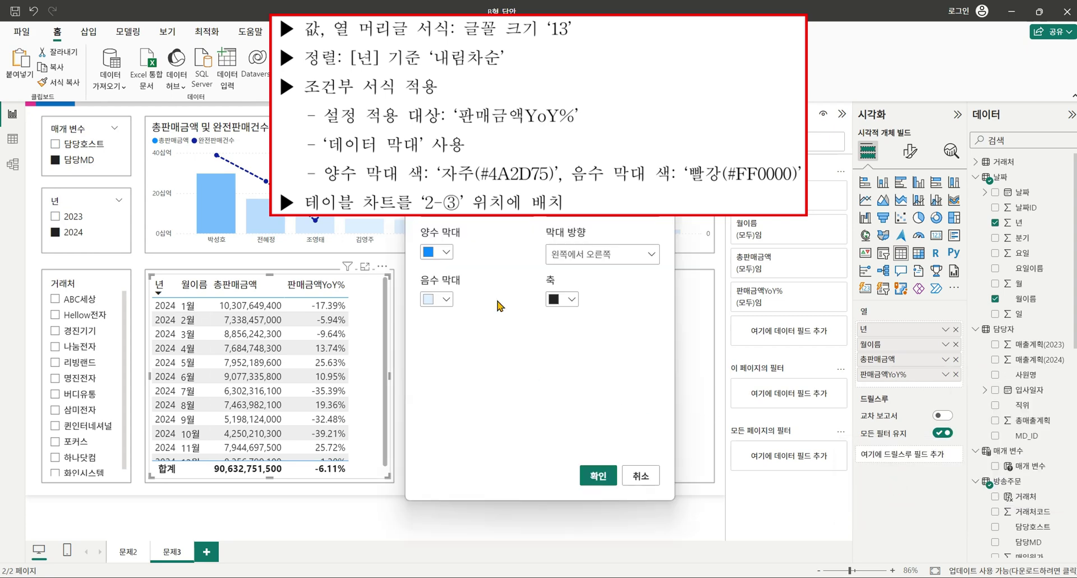
left_click(447, 251)
left_click(458, 457)
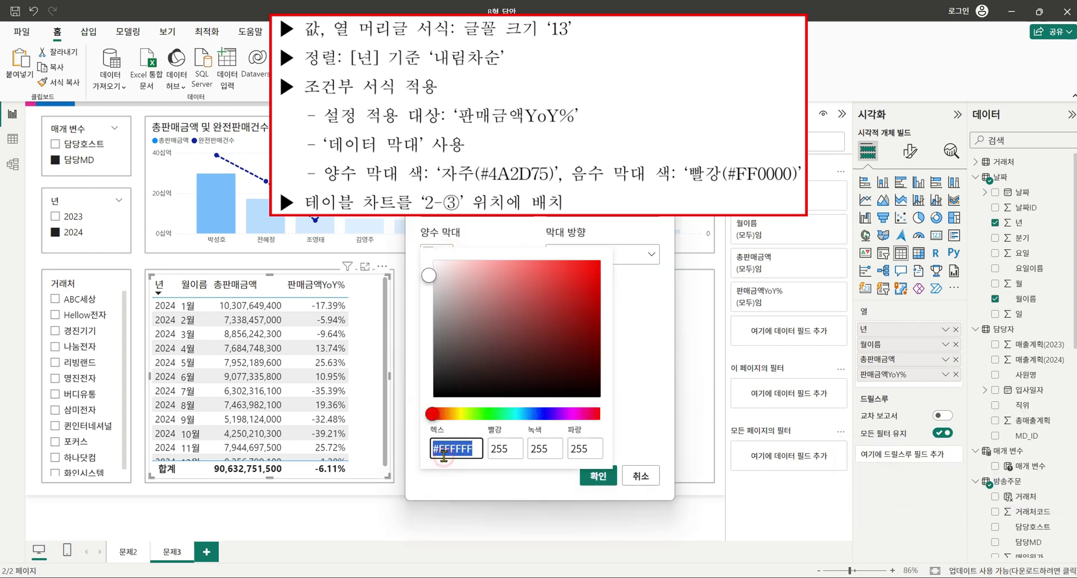
left_click(431, 458)
left_click(436, 449)
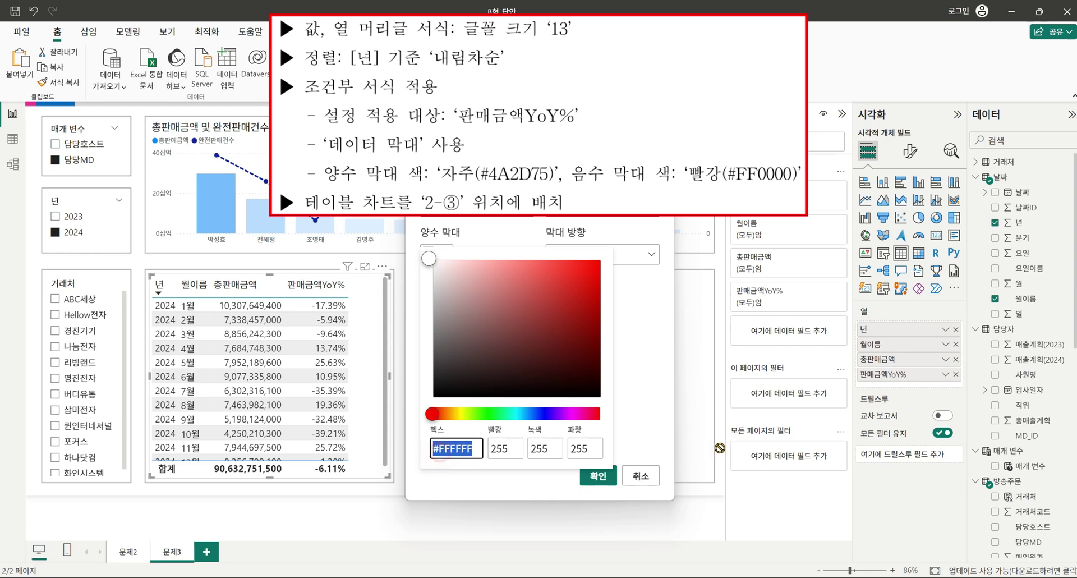
key("shift+Left")
key("shift+Left")
key("shift+Left")
key("shift+Left")
key("shift+Left")
key("shift+Left")
type("4")
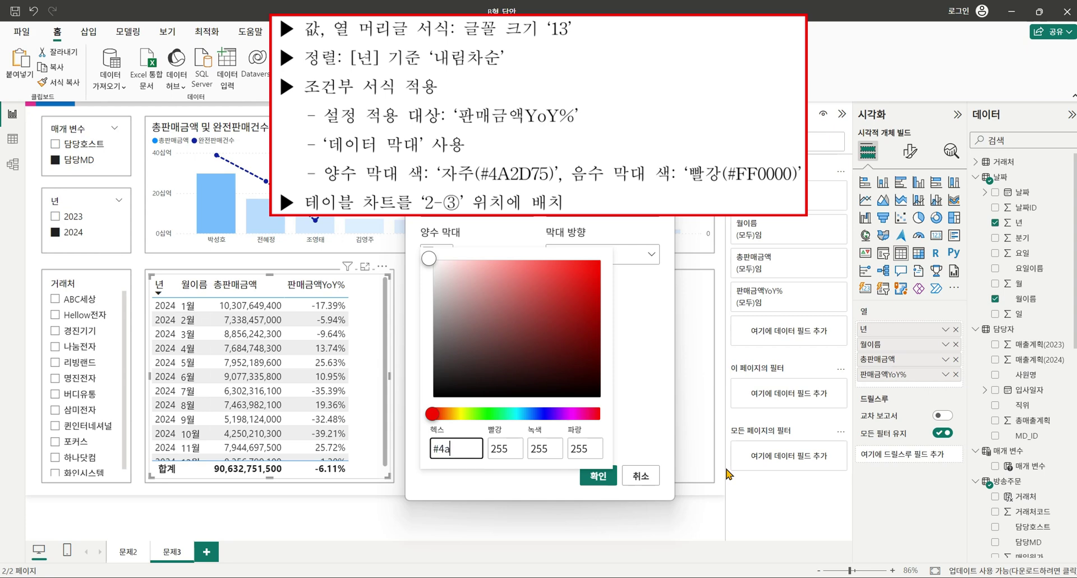
type("a2d75")
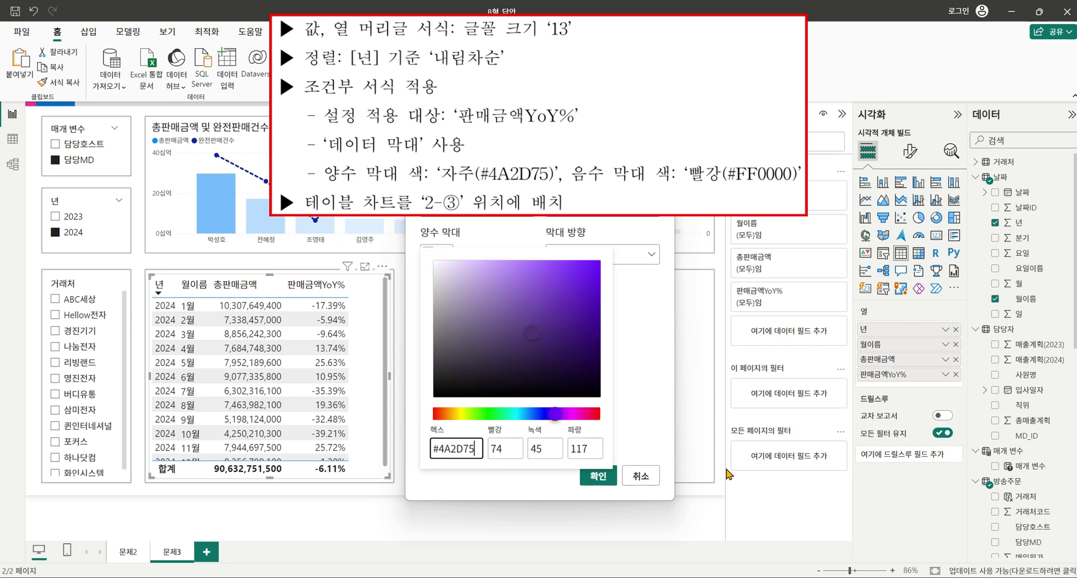
left_click(650, 429)
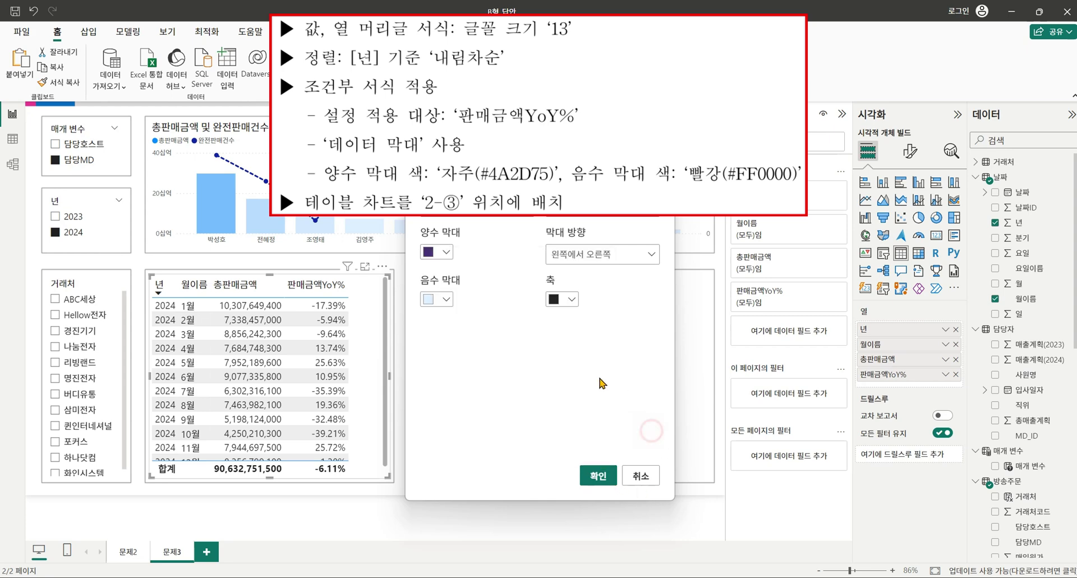
Set the negative bar colour to #FF0000 and apply the data bars.
left_click(446, 299)
left_click(455, 294)
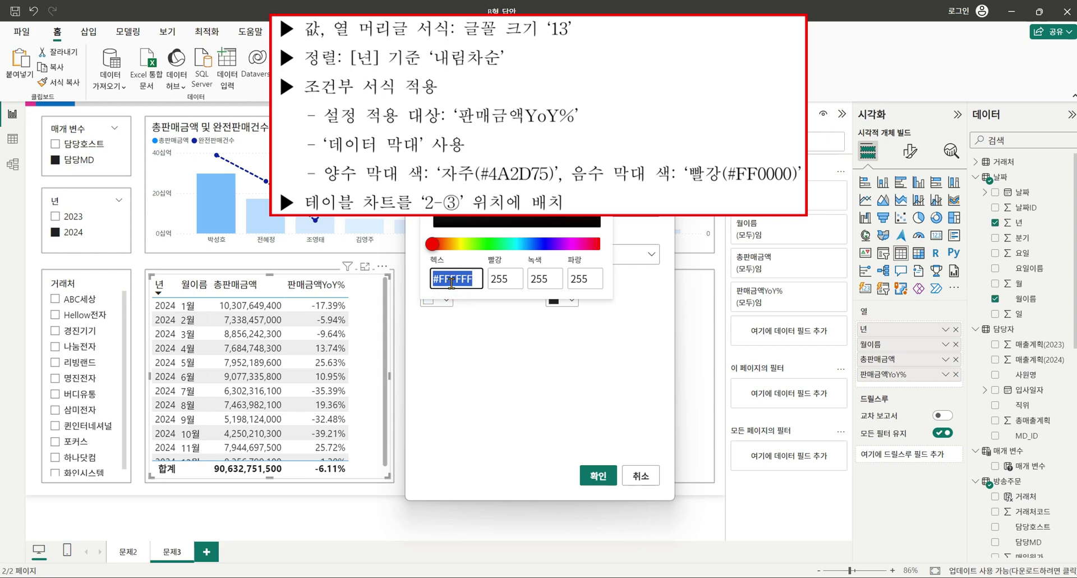
double_click(442, 279)
type("ff00")
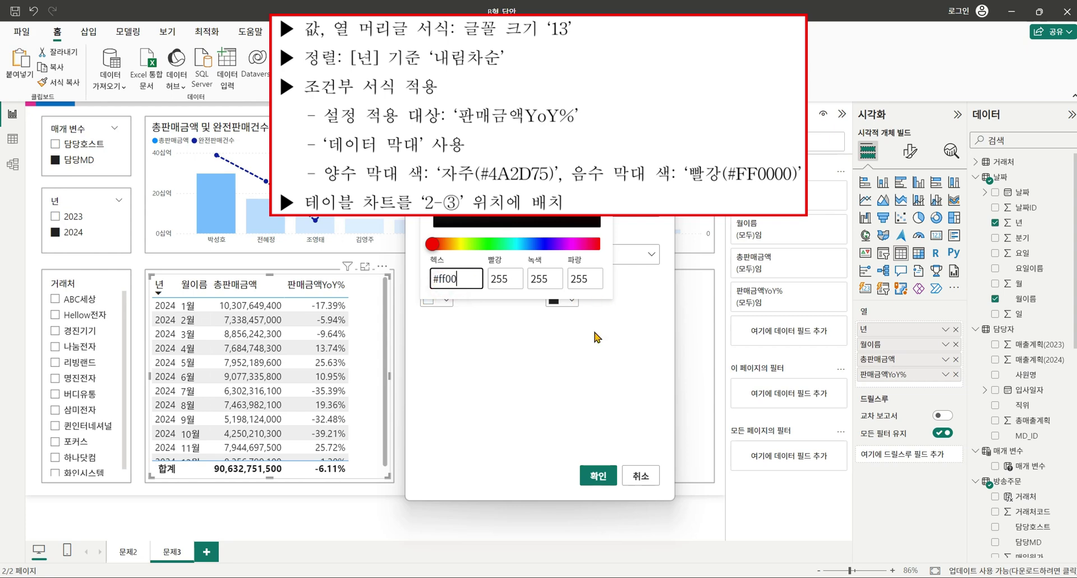
type("00")
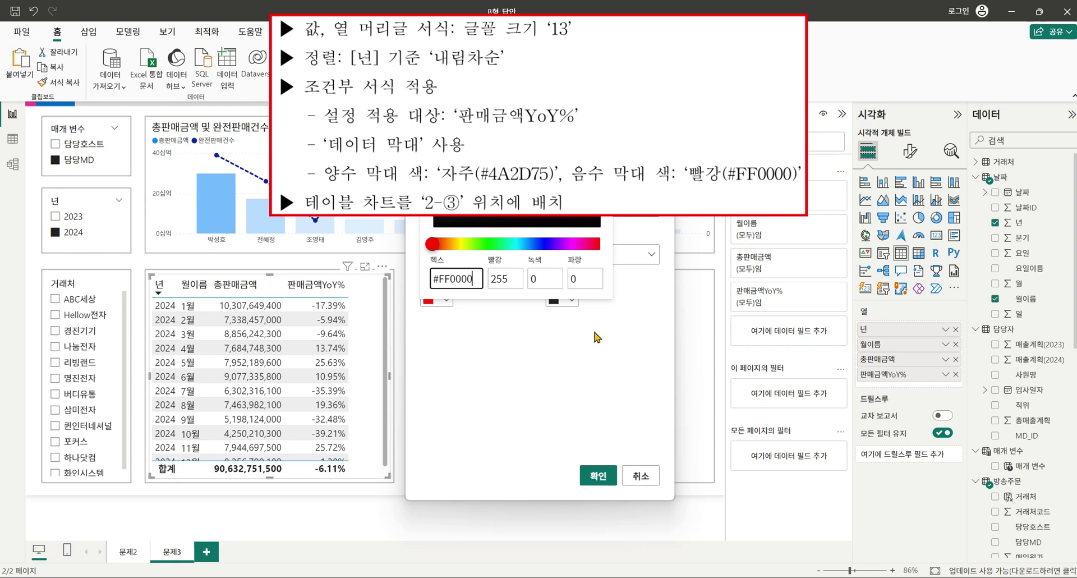
left_click(632, 370)
left_click(598, 476)
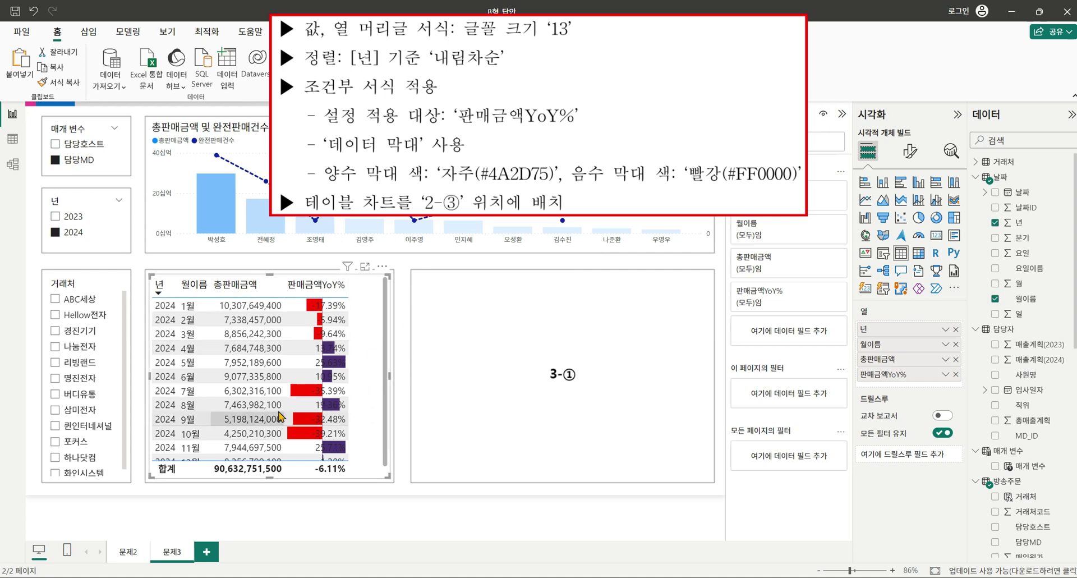
Add an empty gauge chart and resize it to fill the 3-① area beside the table.
left_click(550, 402)
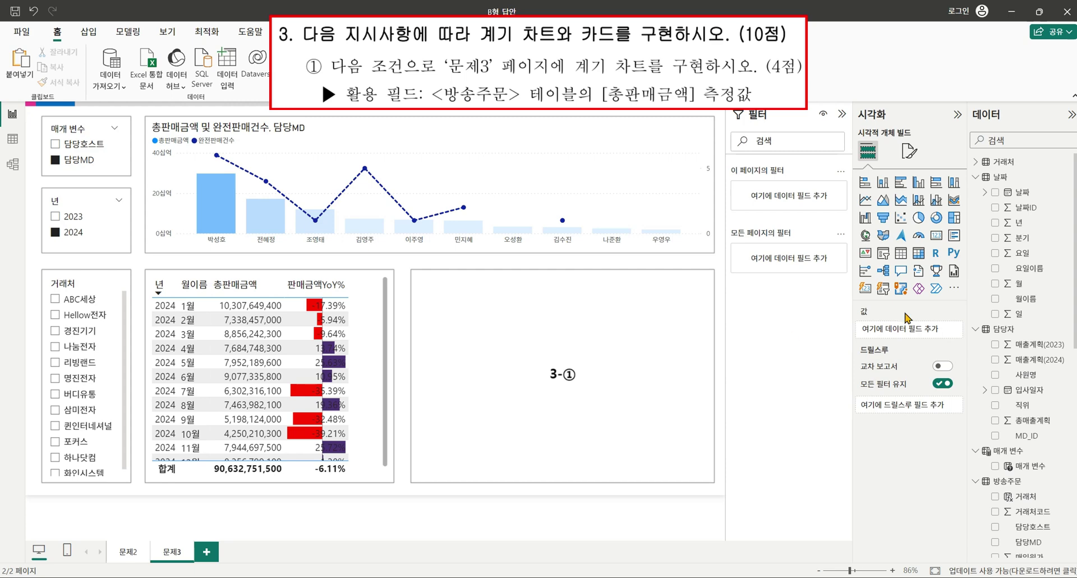
left_click(918, 237)
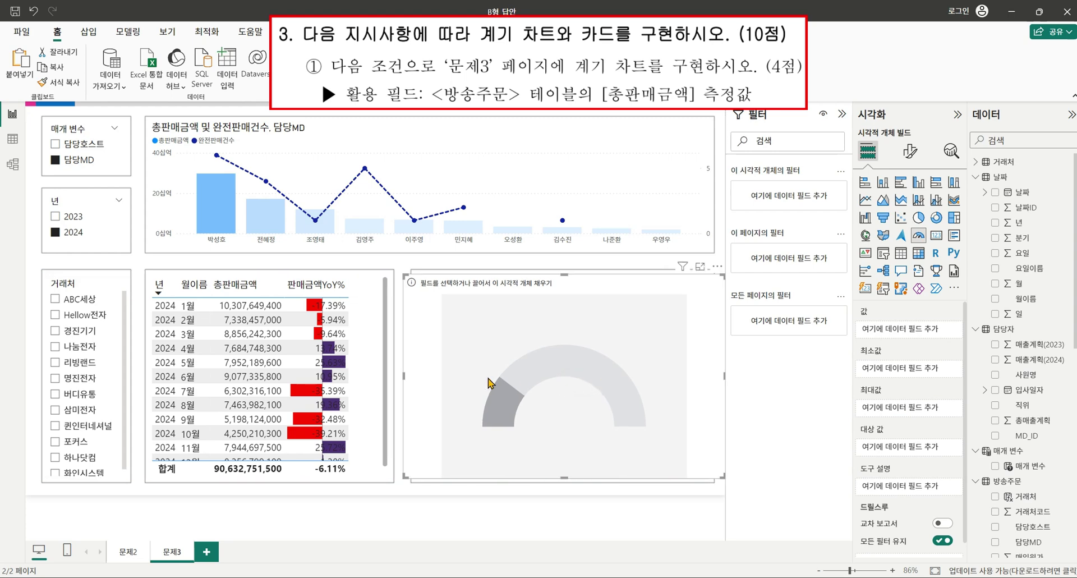
left_click(404, 374)
left_click_drag(405, 375, 413, 375)
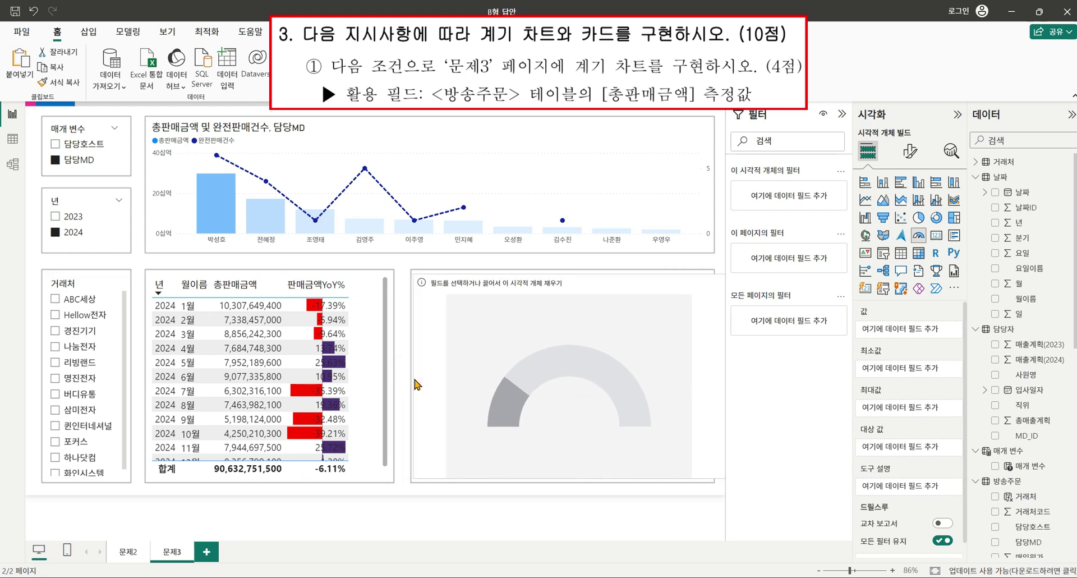
left_click_drag(726, 372, 765, 386)
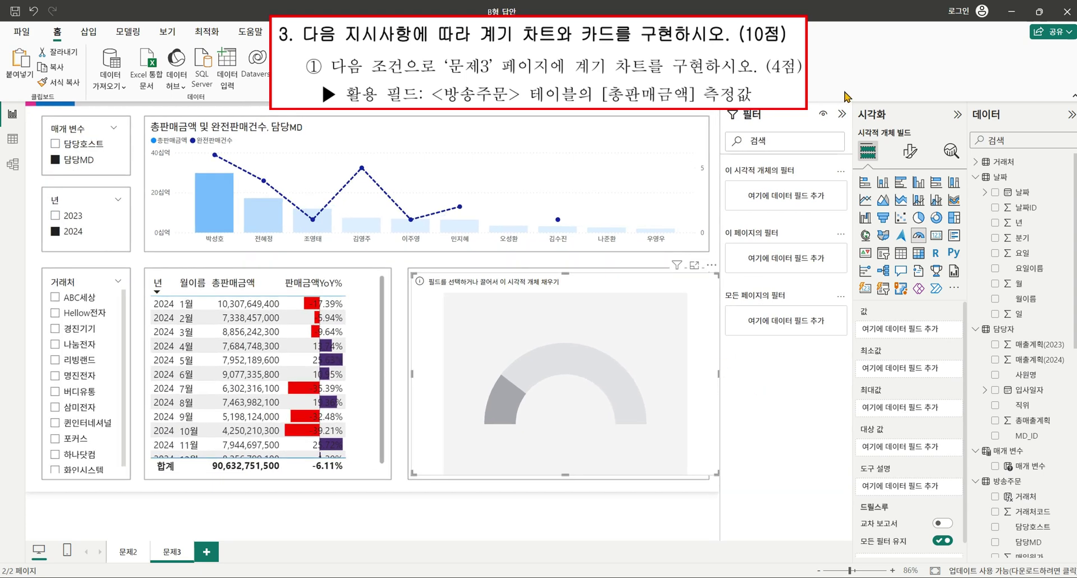
left_click(842, 113)
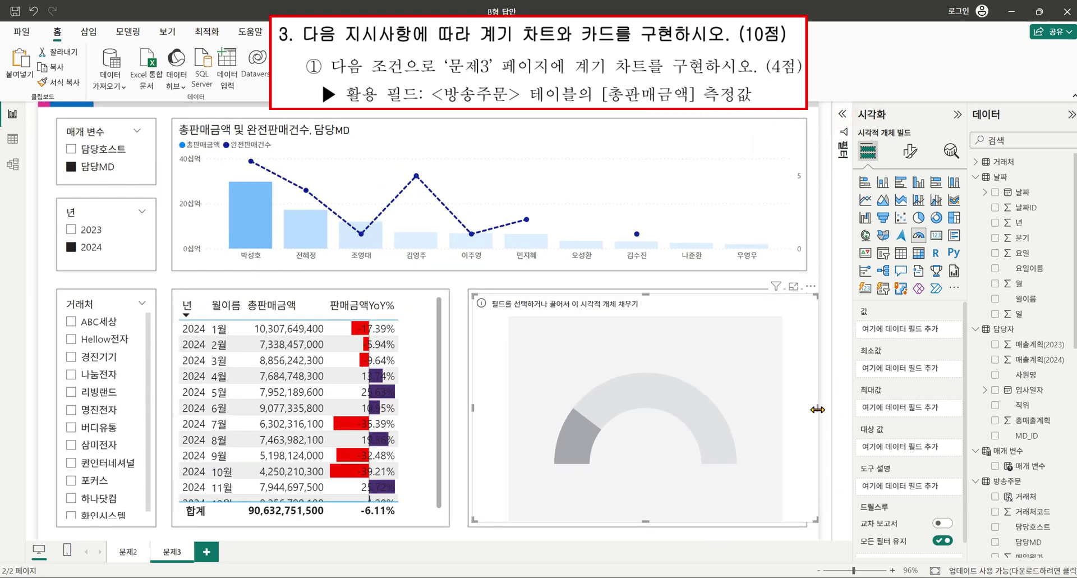
left_click_drag(817, 409, 806, 412)
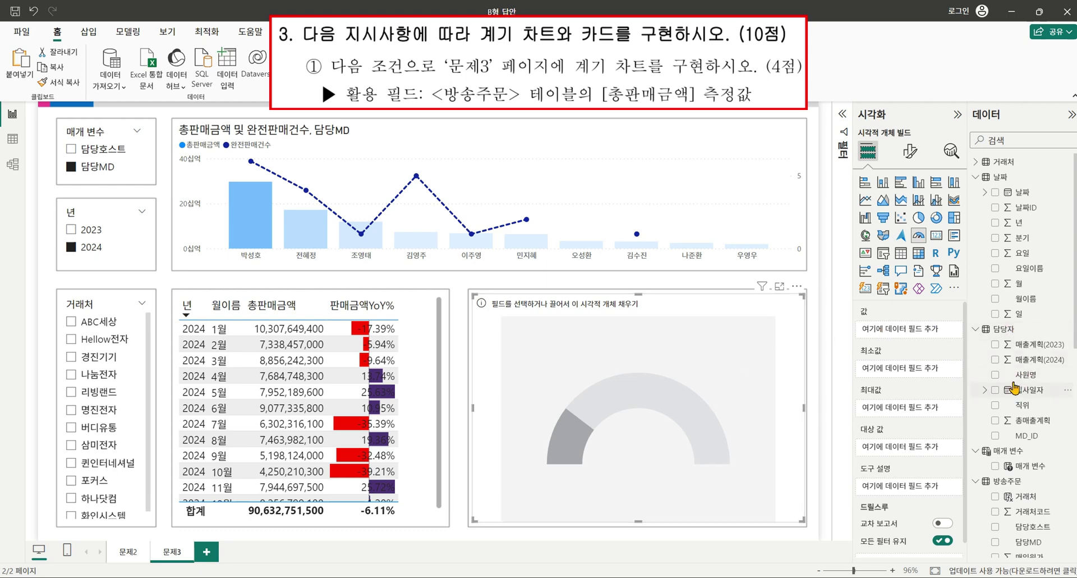
scroll(1027, 348, "down", 5)
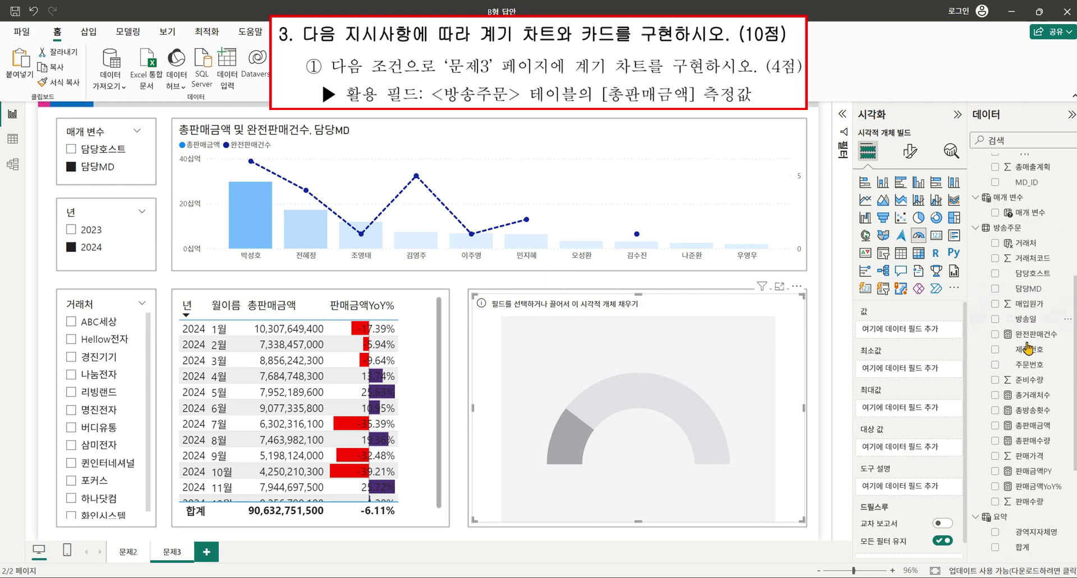
left_click(995, 425)
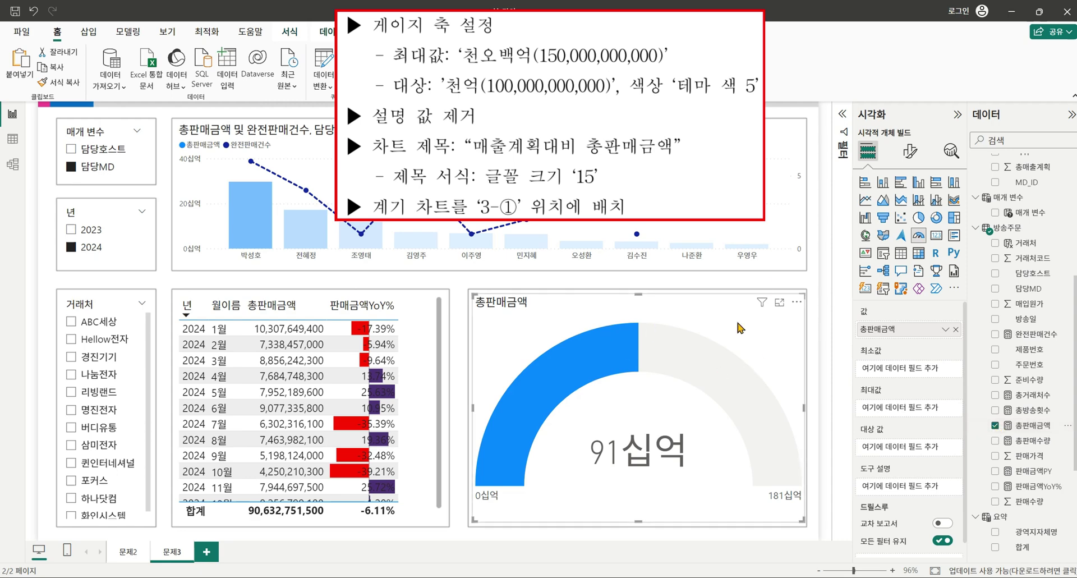
left_click(908, 162)
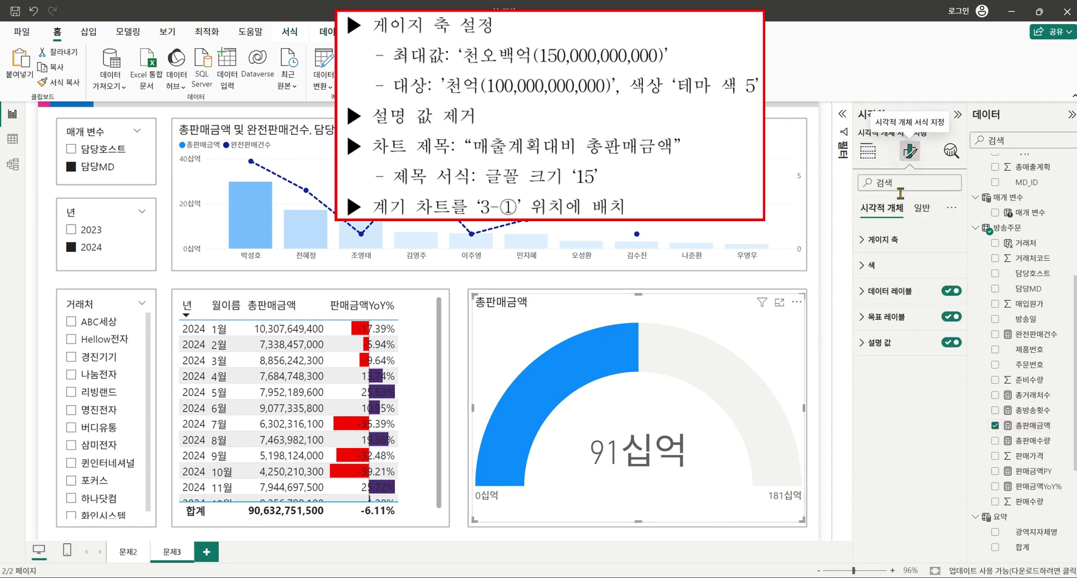
left_click(867, 240)
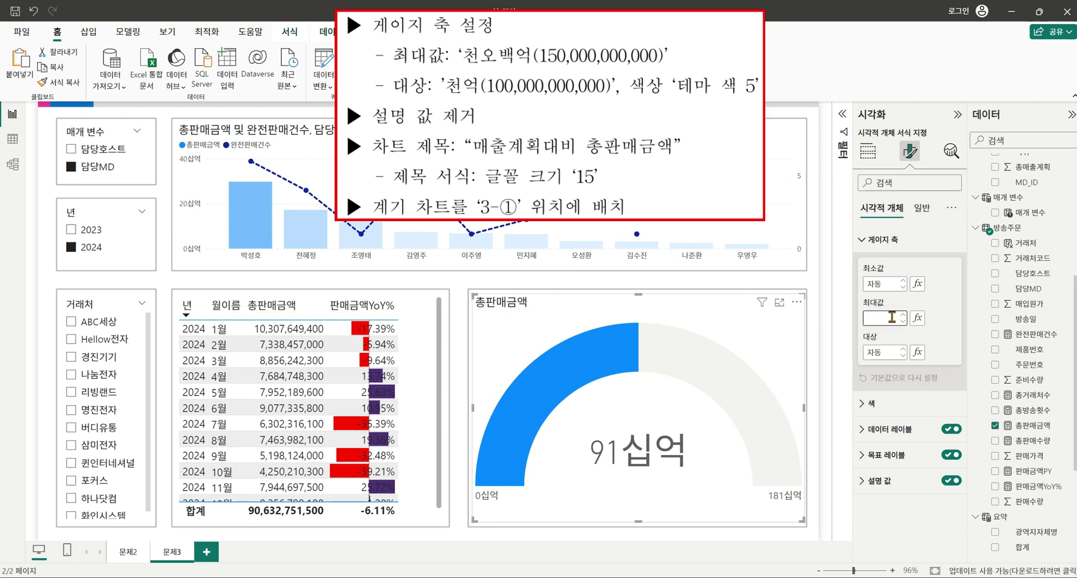
type("1500")
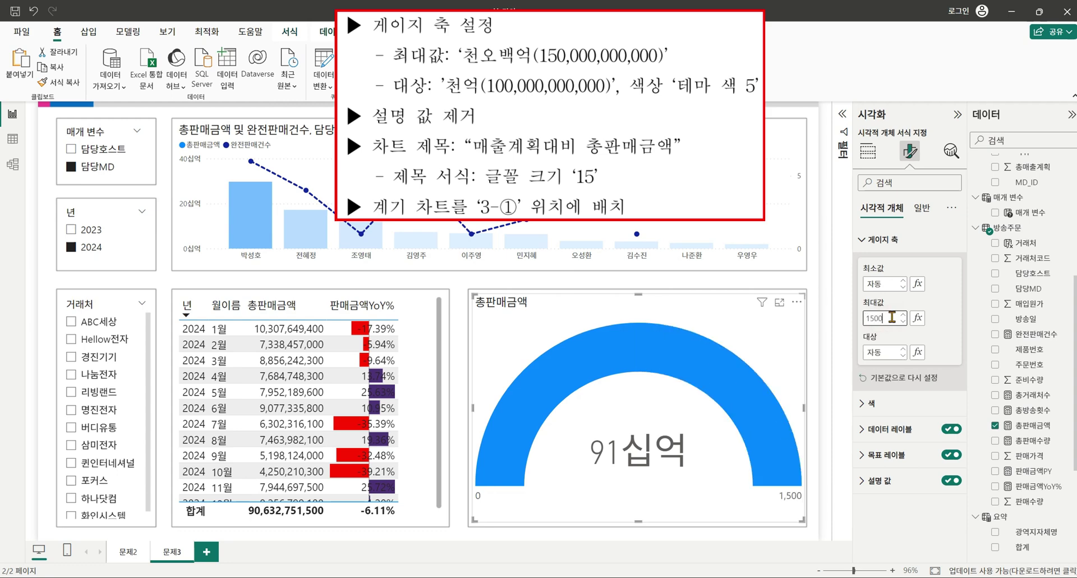
type("00000000")
left_click(892, 353)
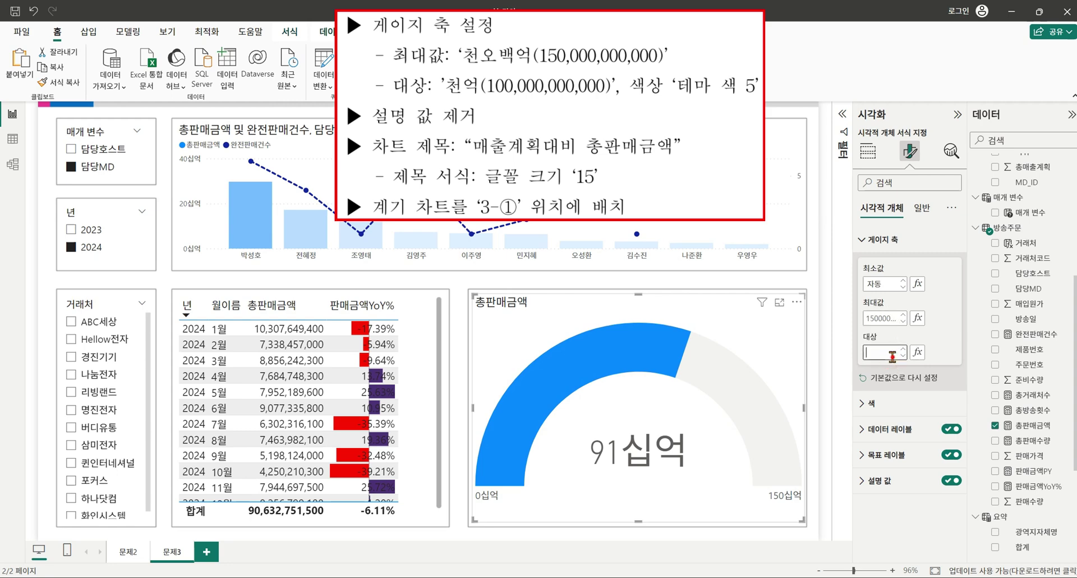
type("10")
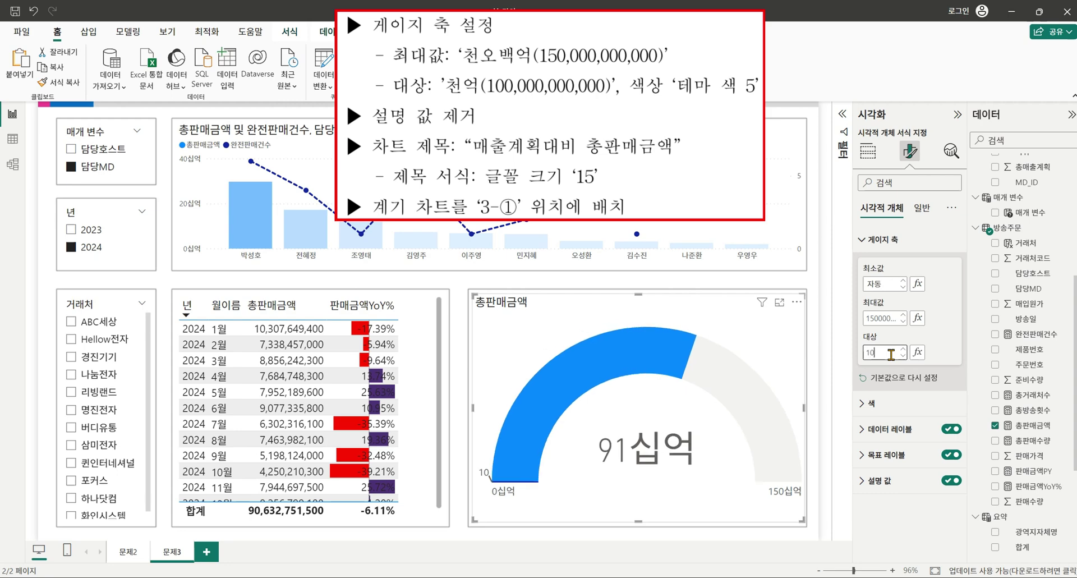
type("0000000000...")
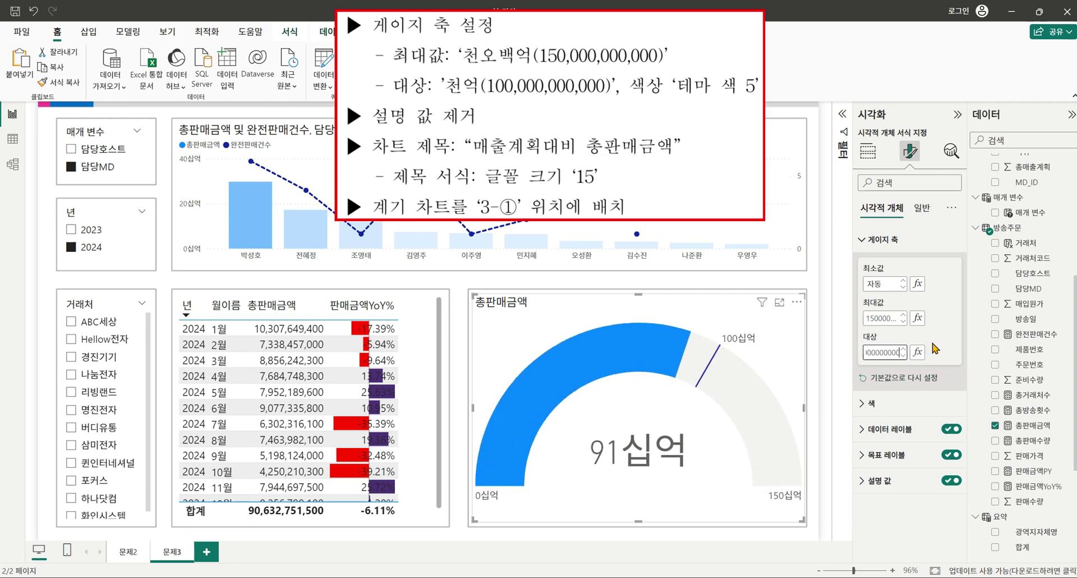
Color the gauge's target line pink (theme colour 5) and turn off the callout value.
left_click(862, 405)
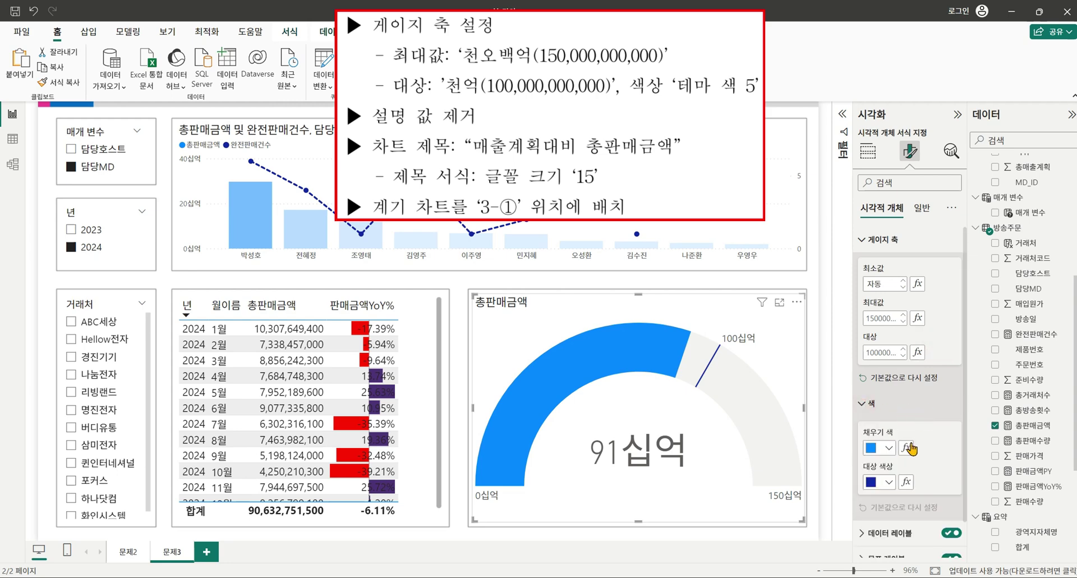
left_click(889, 482)
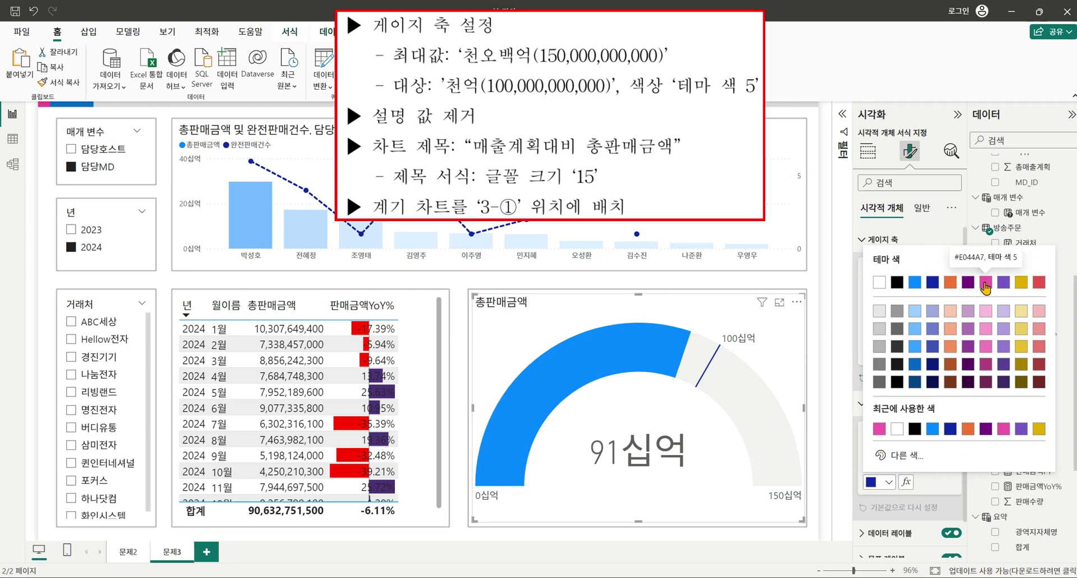
left_click(986, 282)
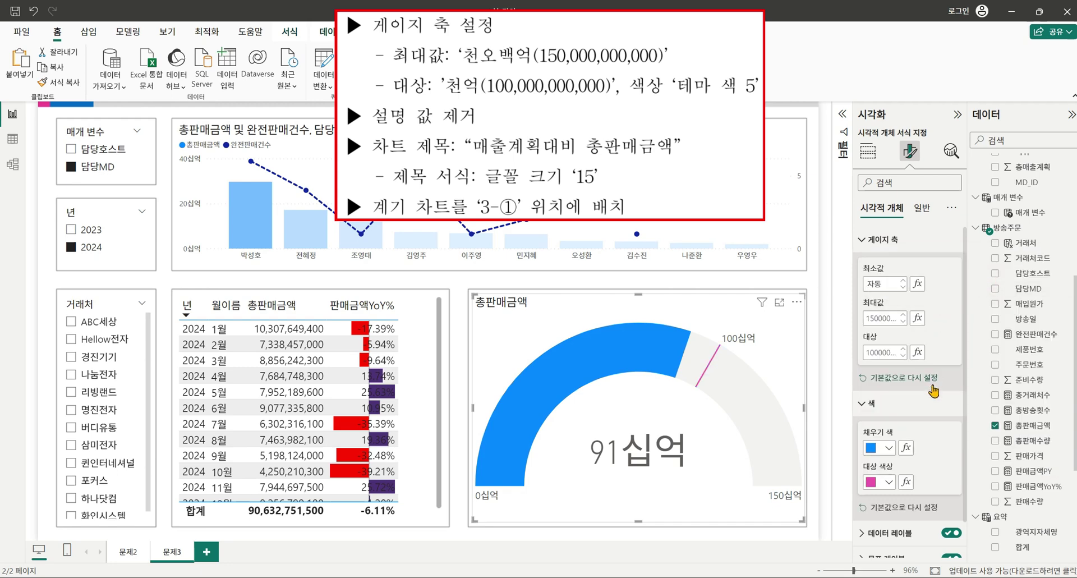
scroll(937, 391, "down", 1)
scroll(937, 391, "down", 1)
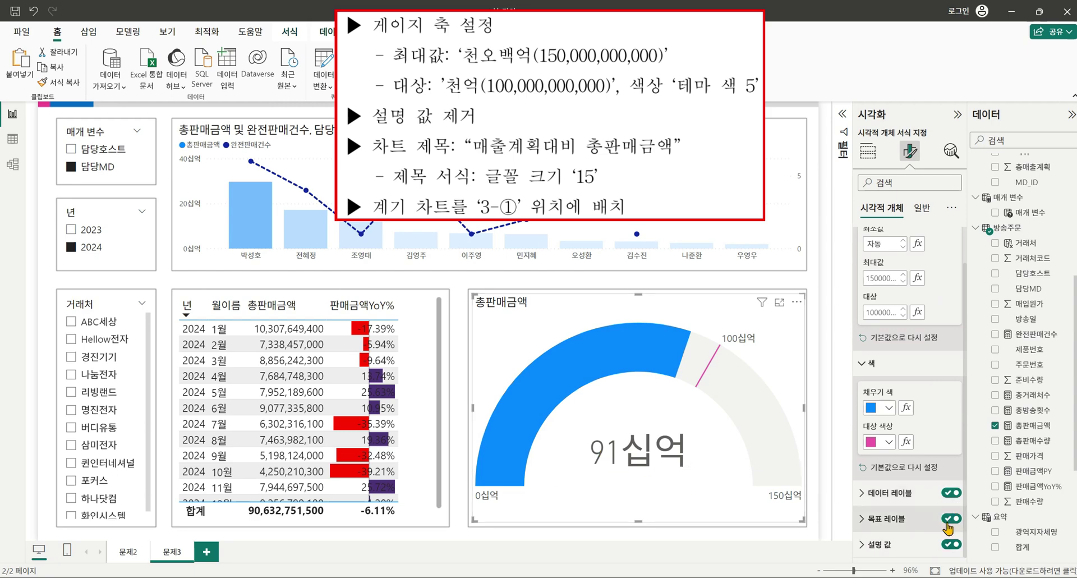
left_click(948, 544)
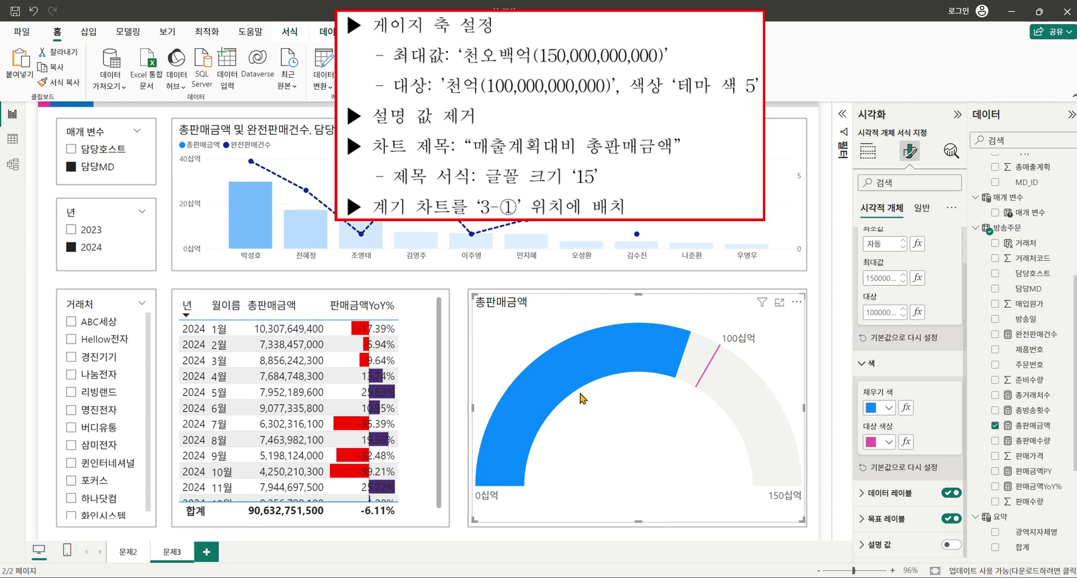
Change the gauge title from 총판매금액 to '매출계획대비 총판매금액' at font size 15.
left_click(921, 209)
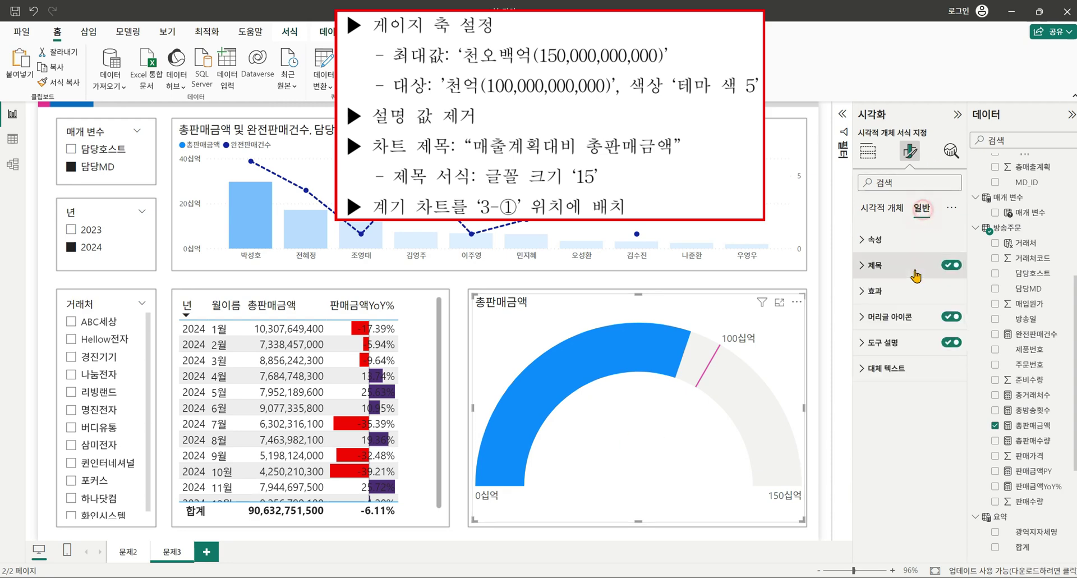
left_click(867, 266)
double_click(885, 328)
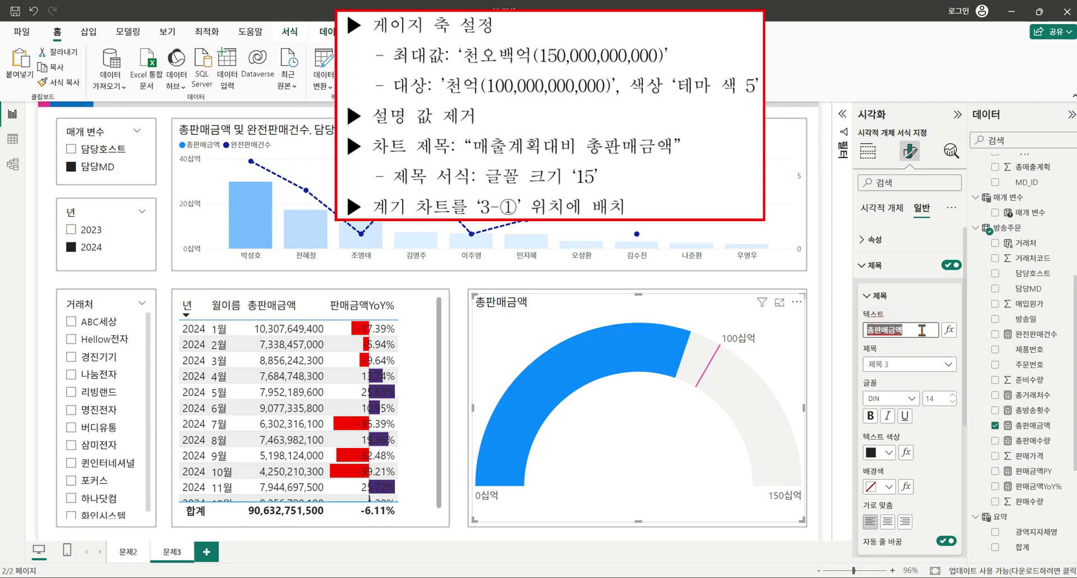
type("매출계획대비 총판매금액")
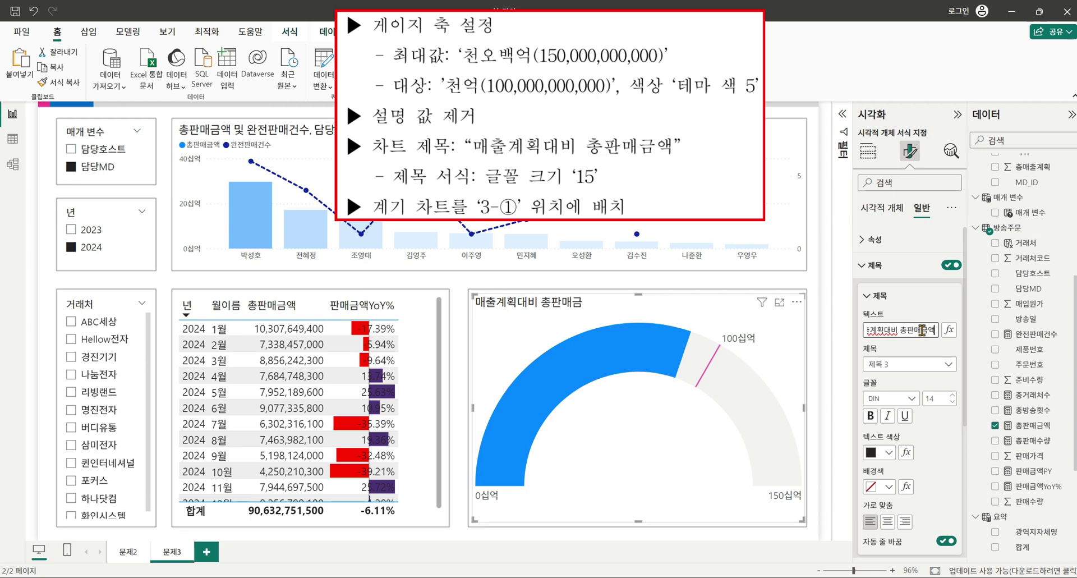
double_click(943, 398)
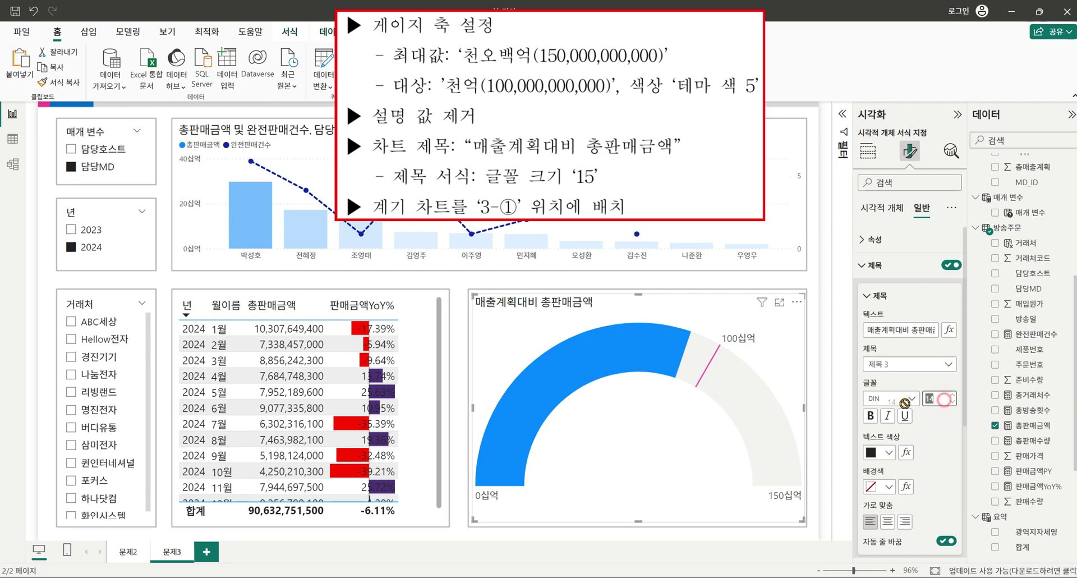
type("15")
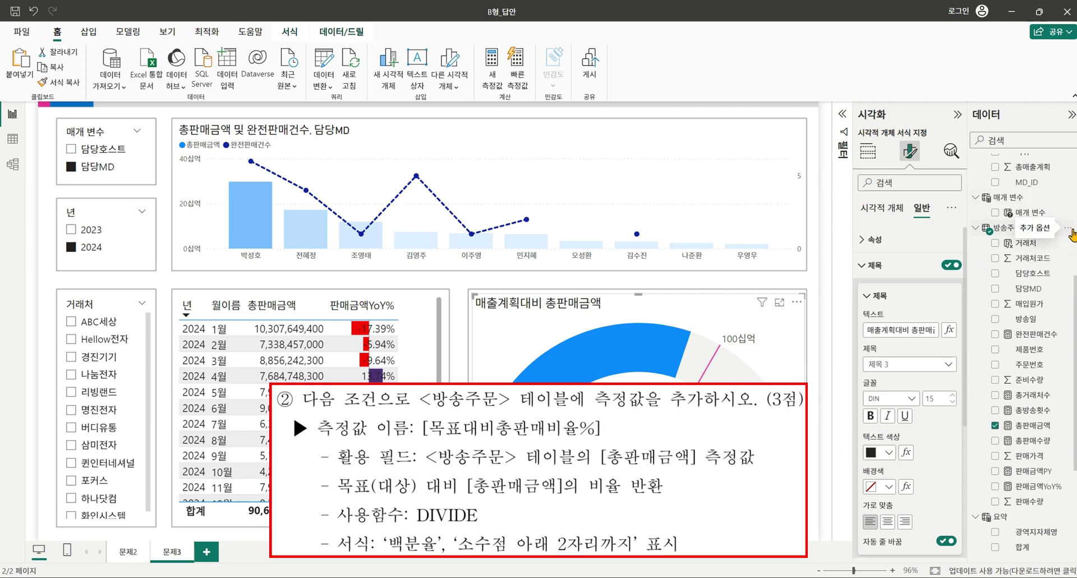
left_click(1068, 228)
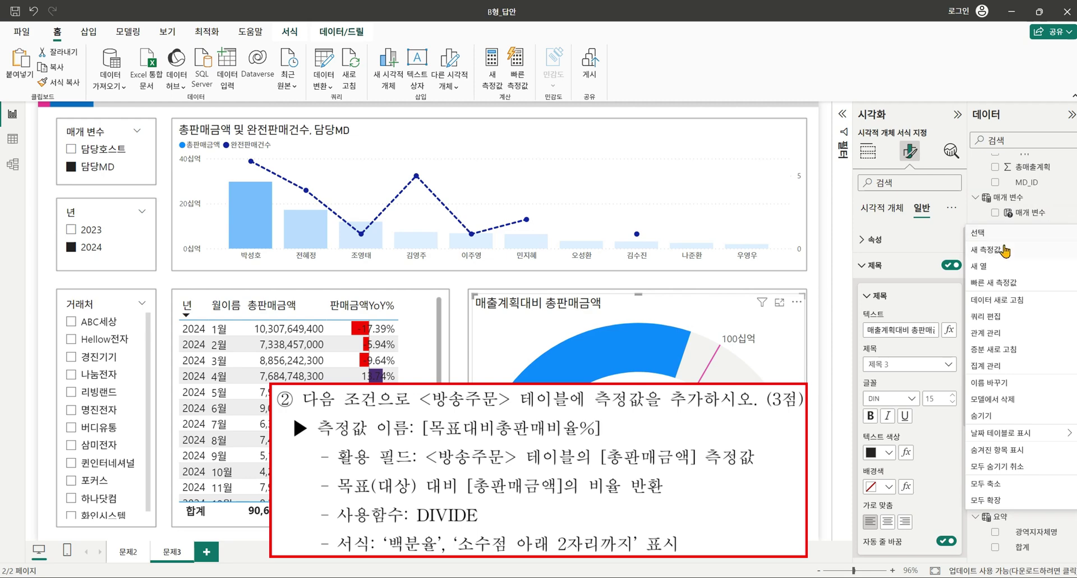
left_click(1003, 251)
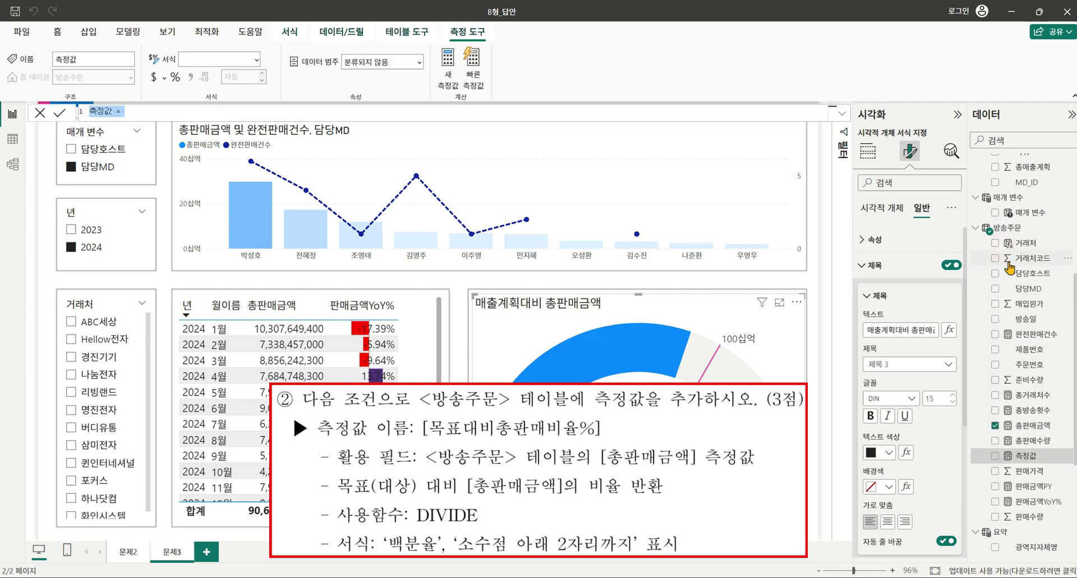
type("되")
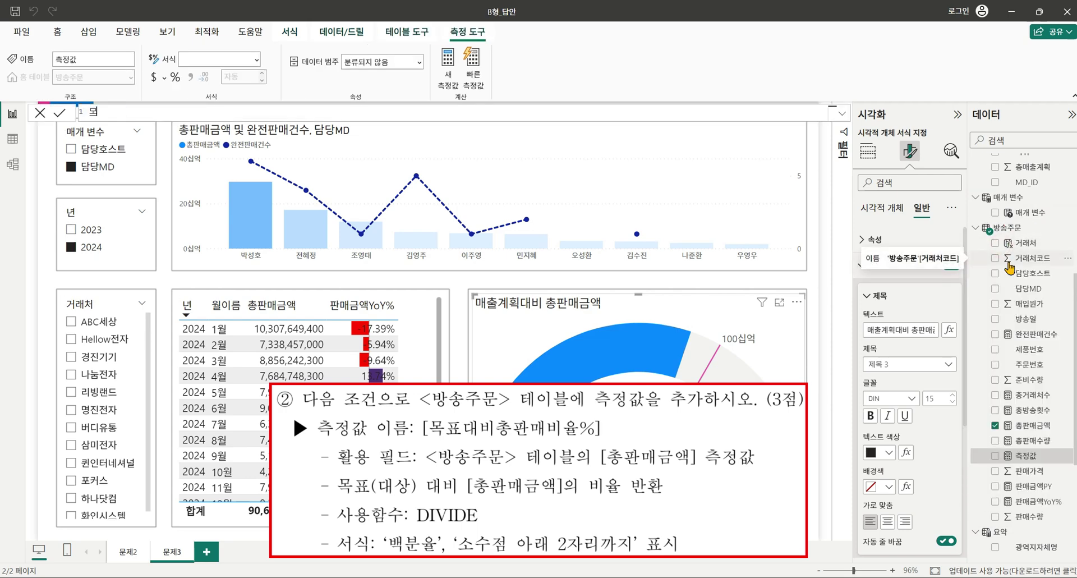
type("표대비")
type("총판ㅁ")
type("비율% = 야")
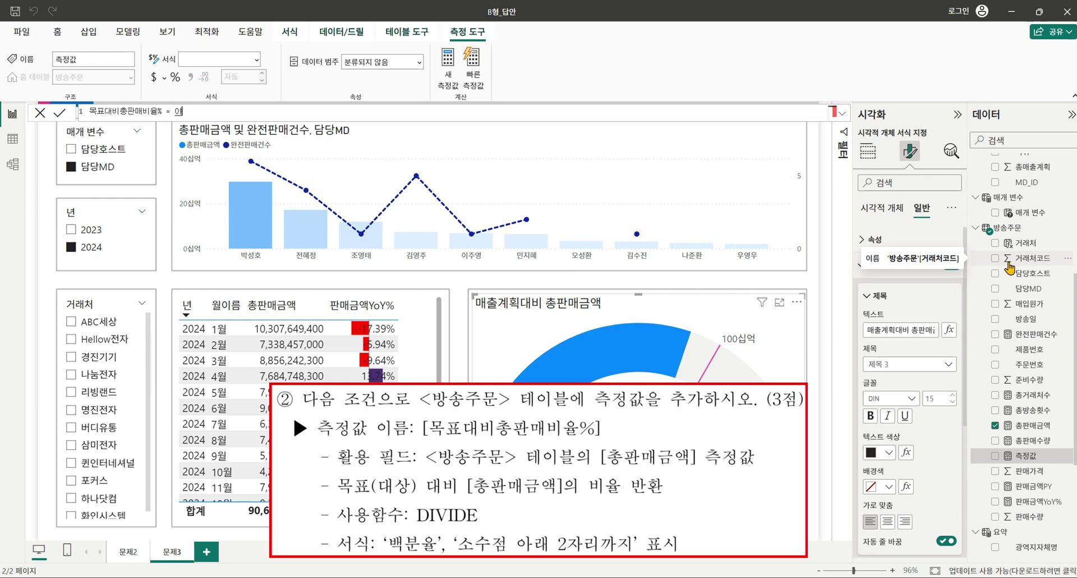
type("divide([")
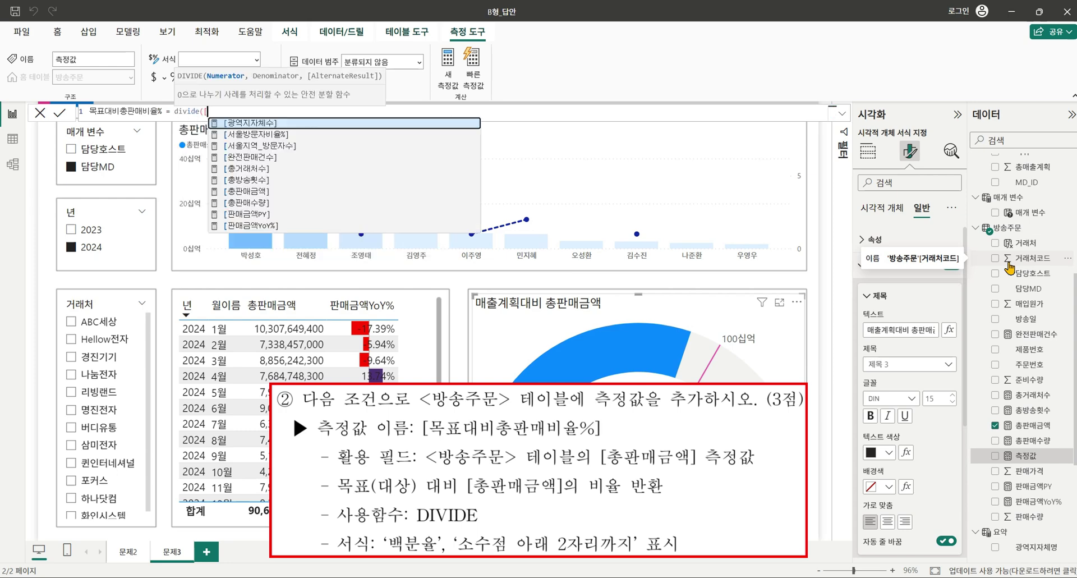
type("총판매금액],")
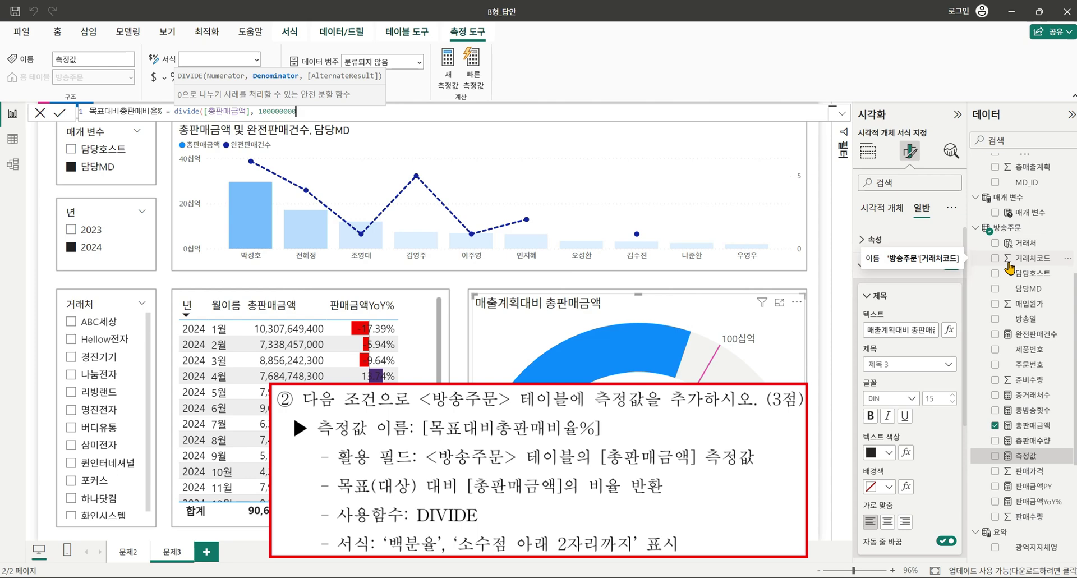
type("100000000000)")
key("Return")
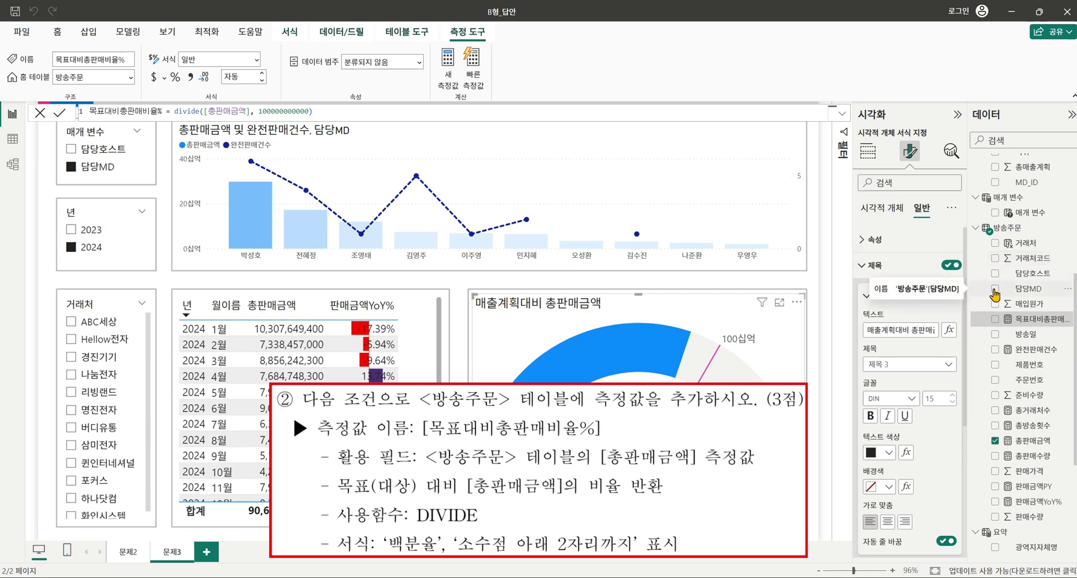
left_click(181, 77)
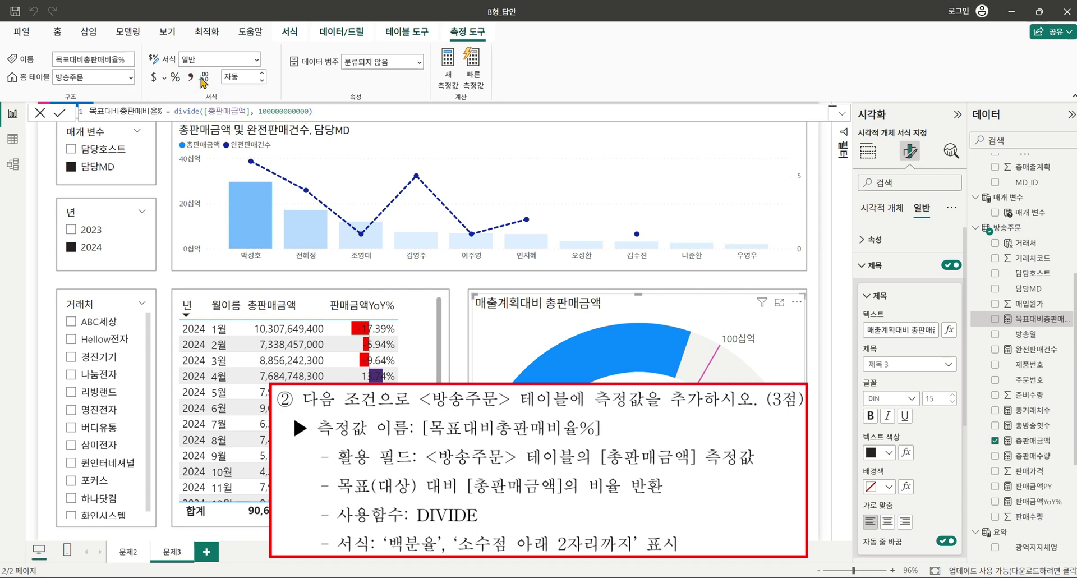
left_click(191, 77)
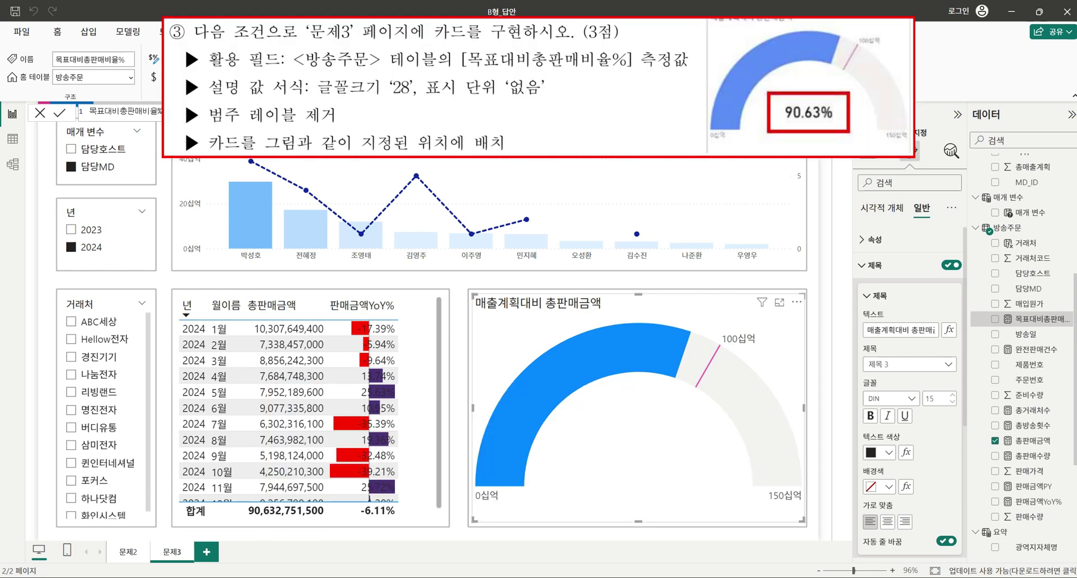
Add a card inside the gauge area showing the 목표대비총판매비율% measure.
left_click(873, 163)
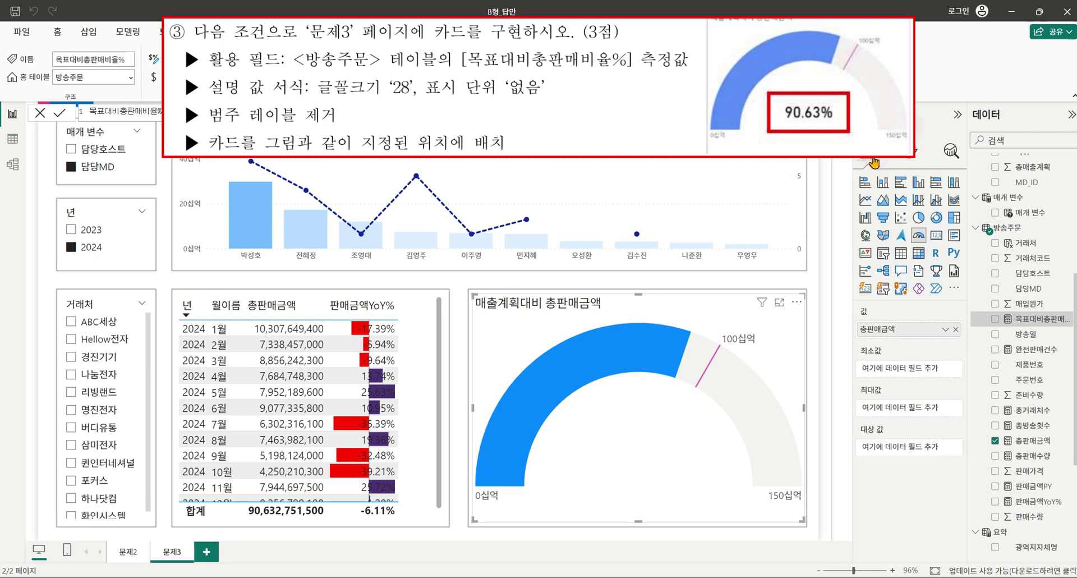
left_click(801, 283)
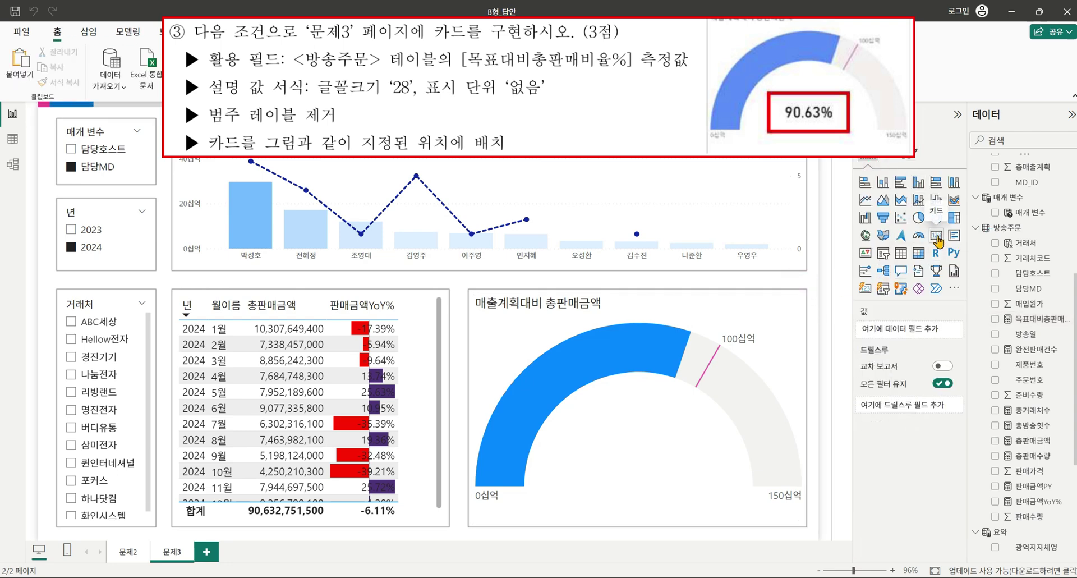
left_click(937, 235)
left_click_drag(229, 283, 707, 425)
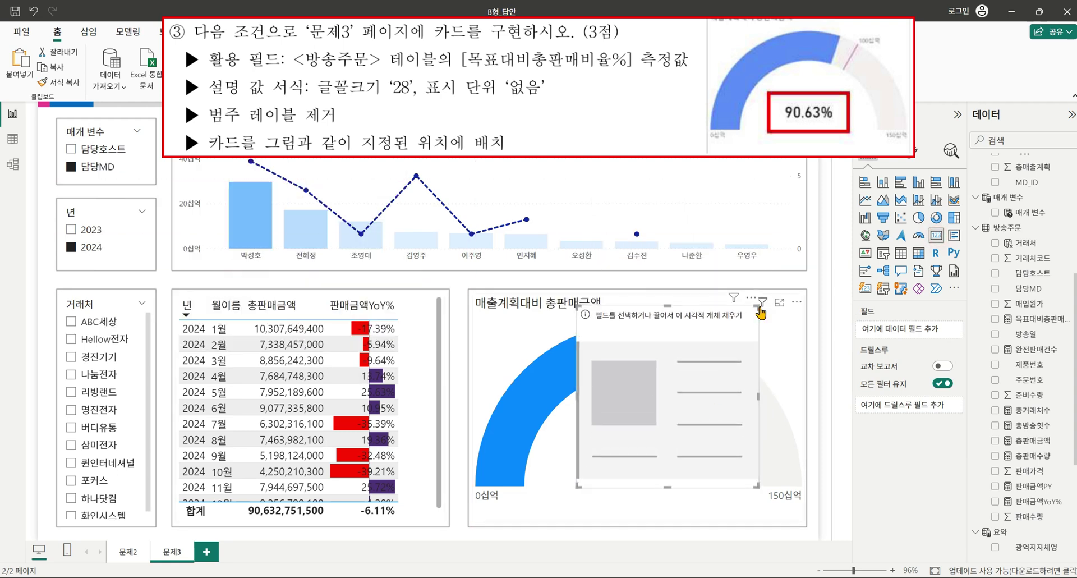
left_click_drag(759, 309, 702, 419)
left_click(667, 460)
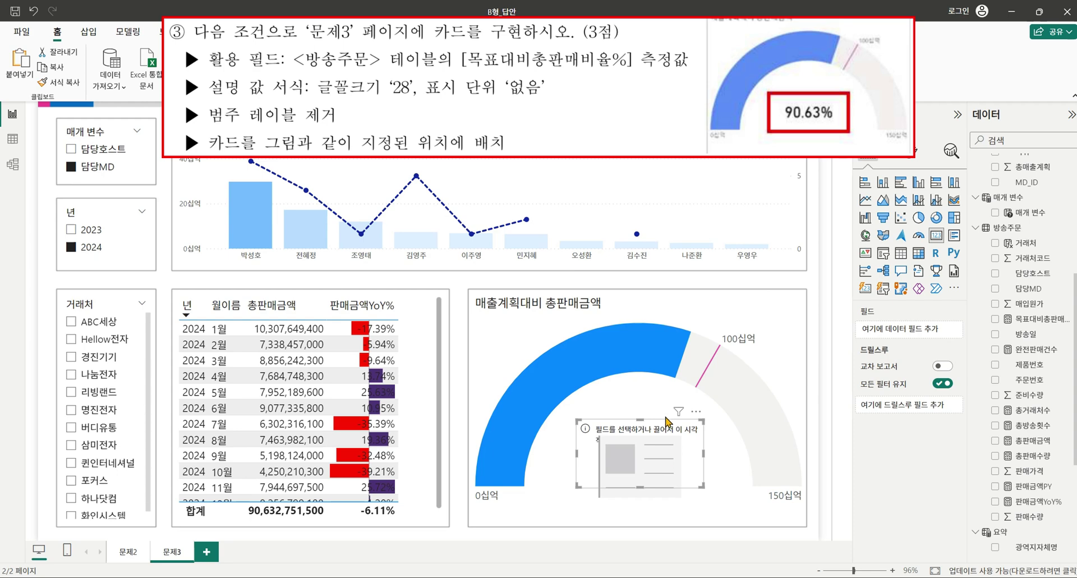
left_click(993, 319)
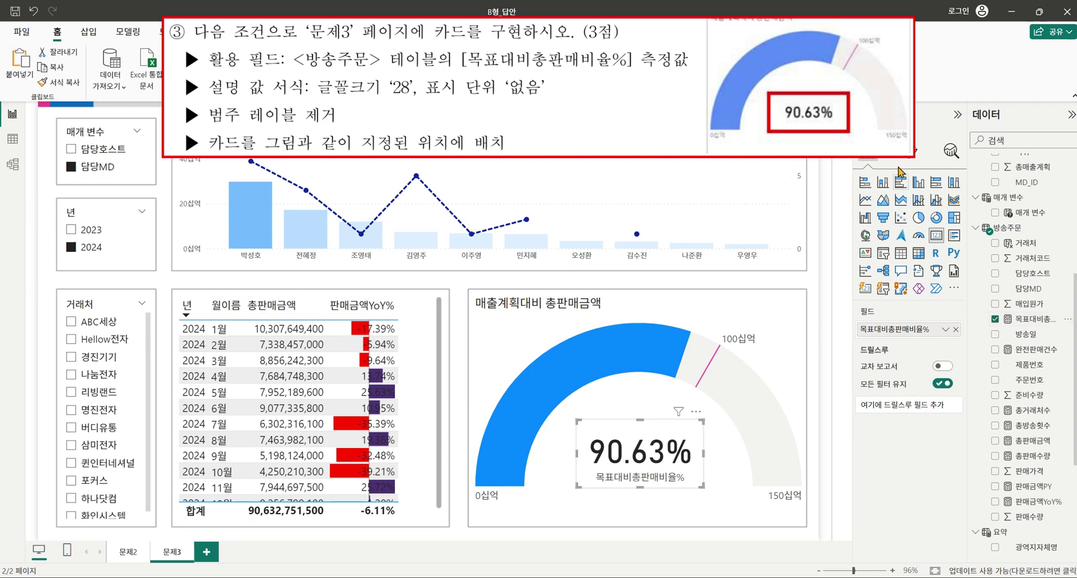
Give the card's callout value font size 28 and no display units, and hide its category label.
left_click(913, 157)
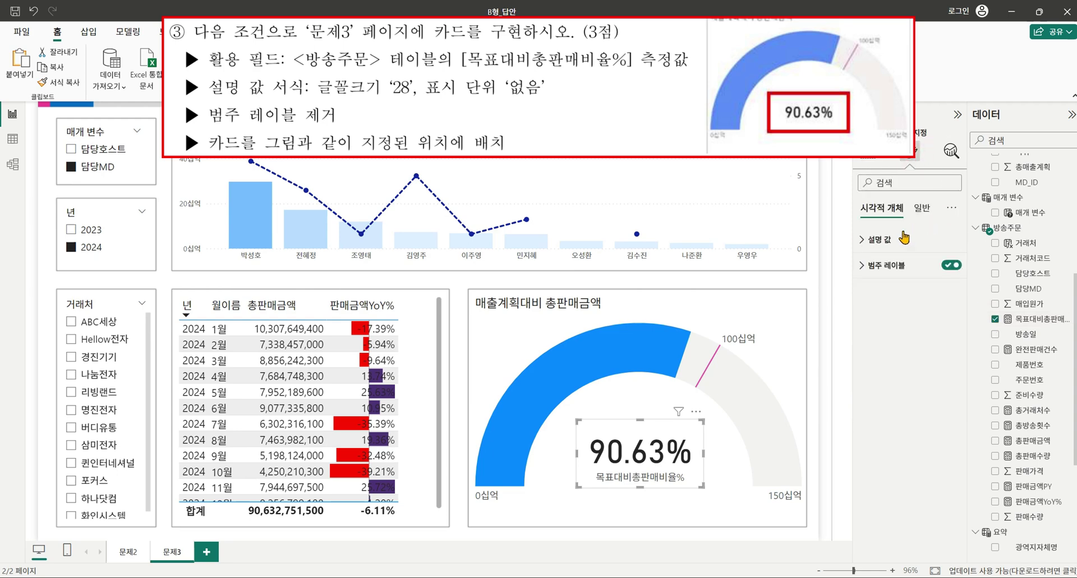
left_click(879, 240)
left_click(936, 285)
type("28")
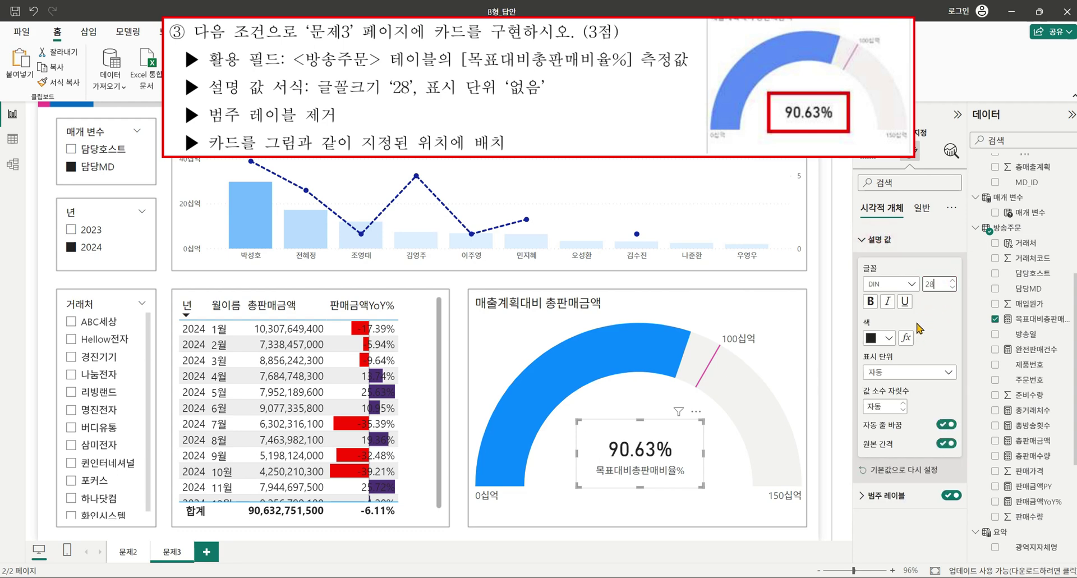
left_click(921, 370)
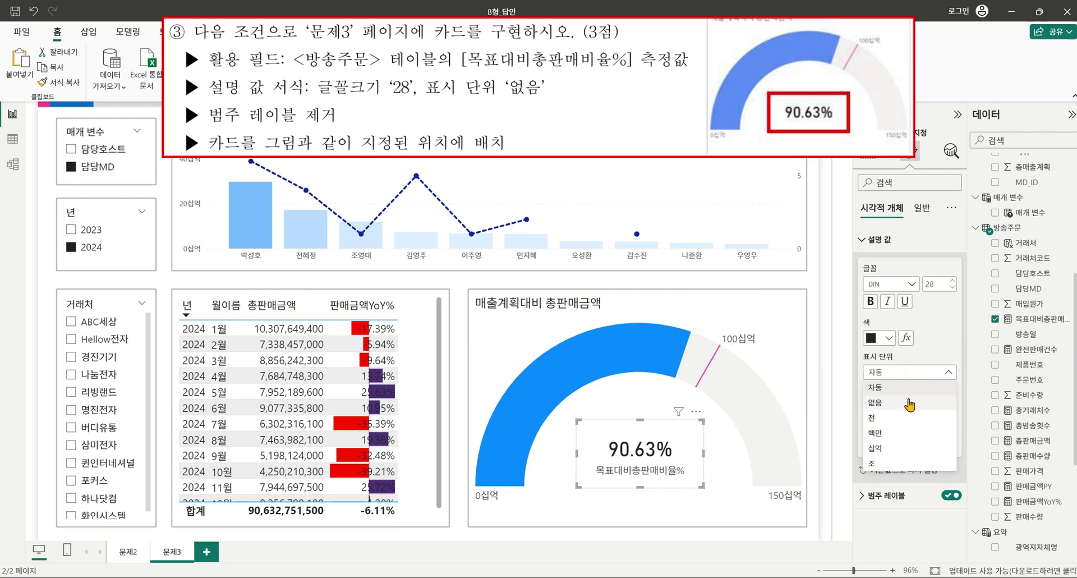
left_click(909, 400)
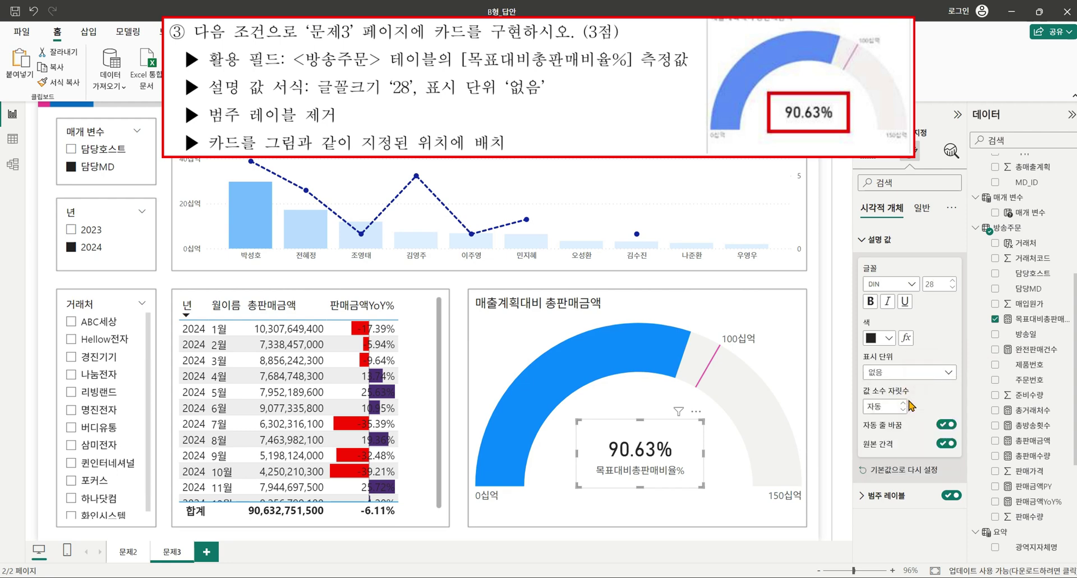
left_click(948, 496)
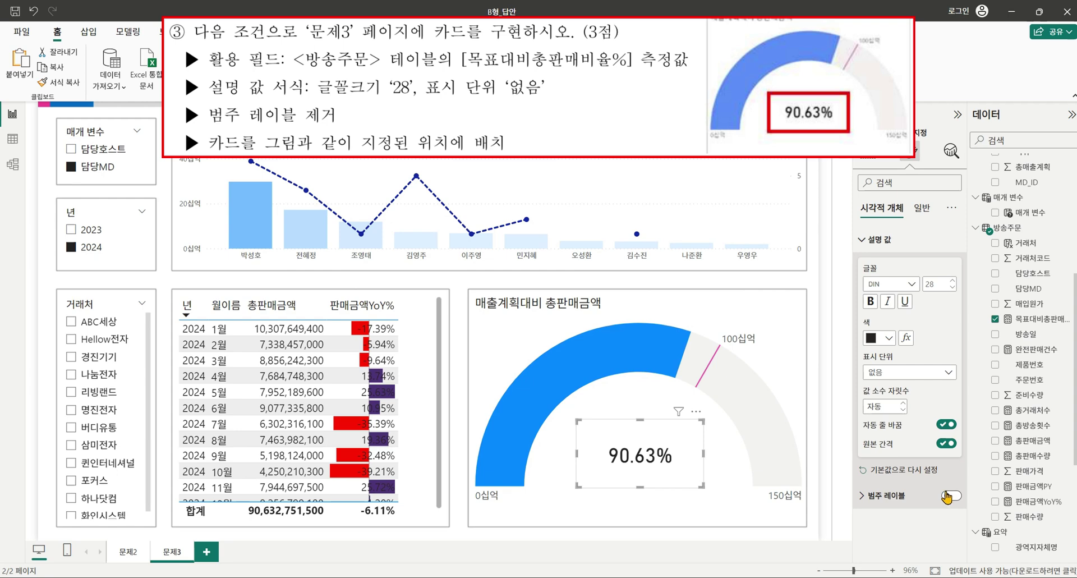
left_click(717, 303)
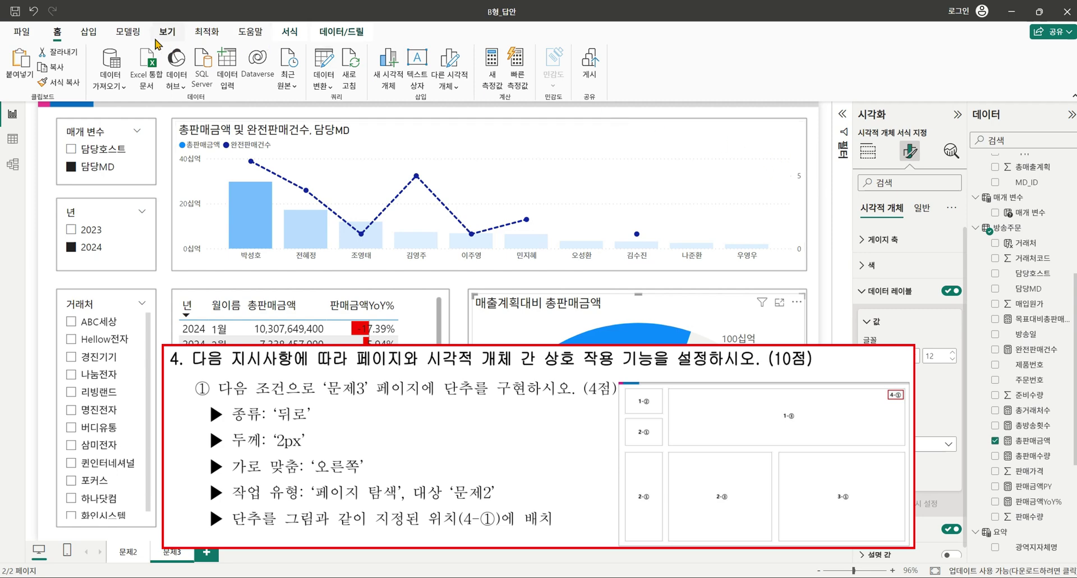
Insert a Back button and place it at the combo chart's top-right corner.
left_click(88, 31)
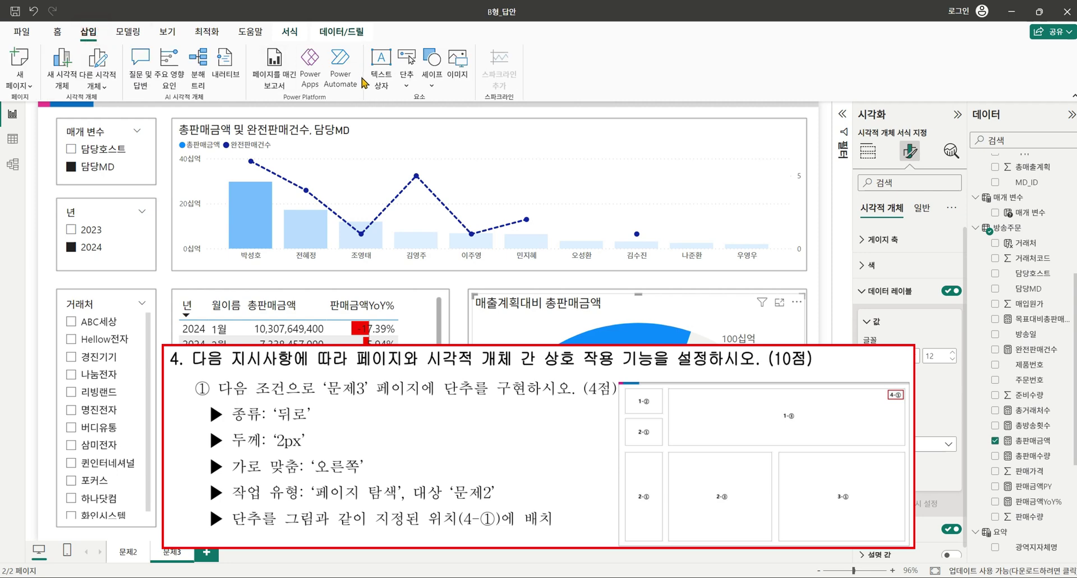
left_click(407, 84)
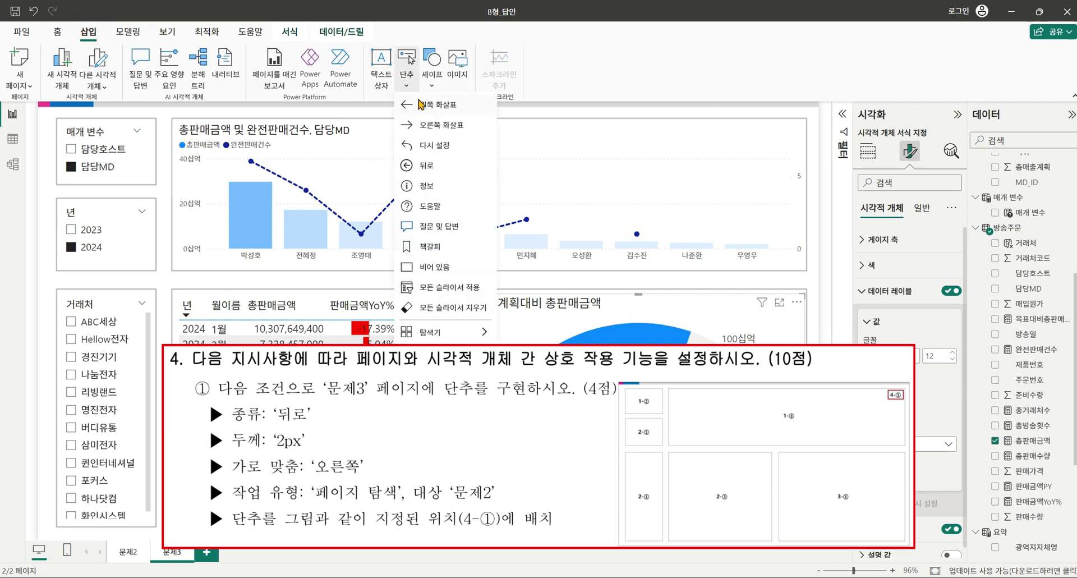
left_click(427, 165)
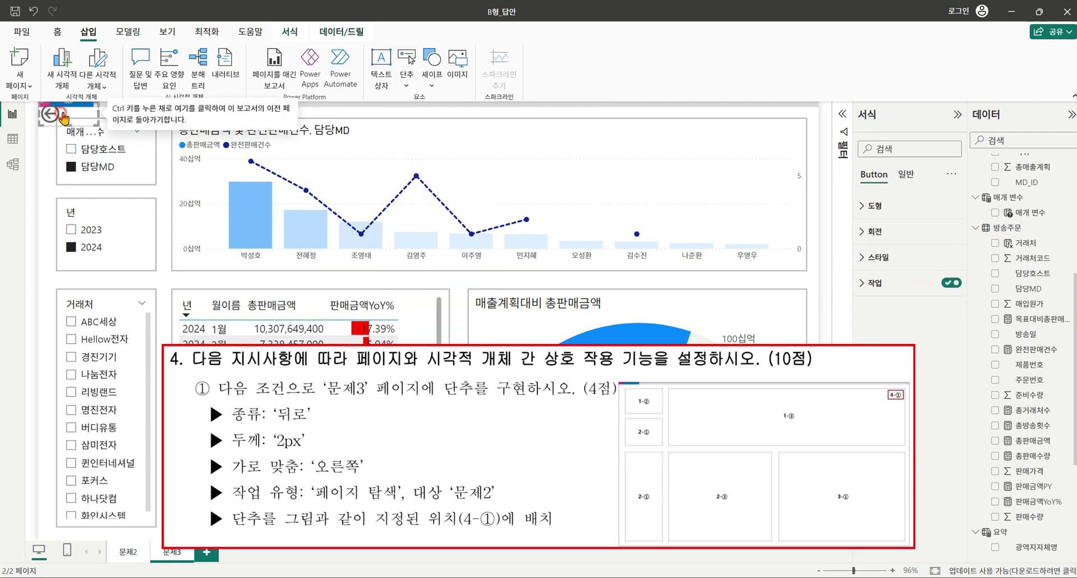
left_click_drag(60, 118, 769, 137)
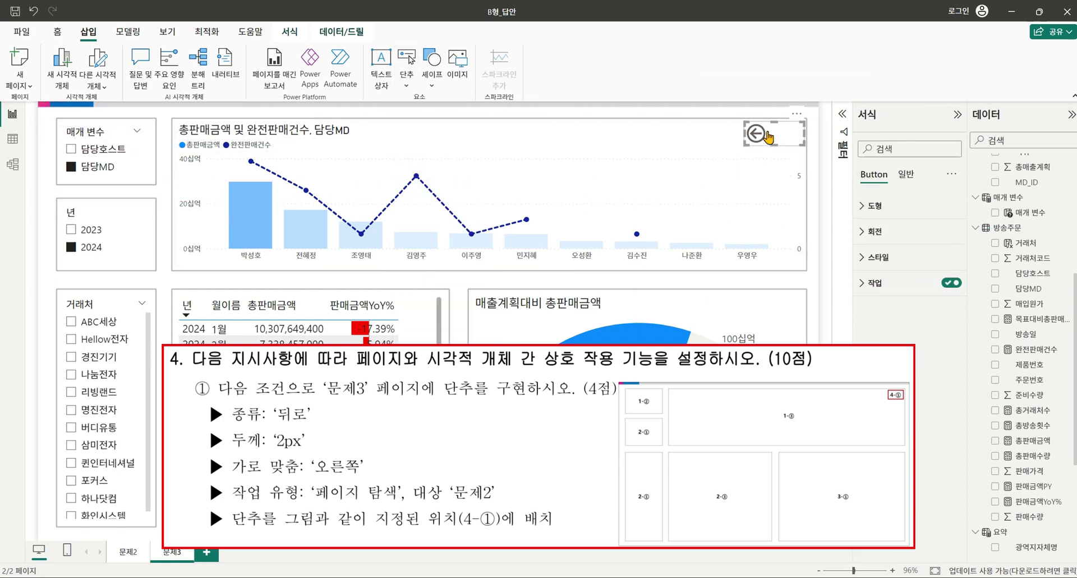
Set the back button's icon thickness to 2 and align it to the right.
left_click(878, 257)
scroll(909, 337, "down", 5)
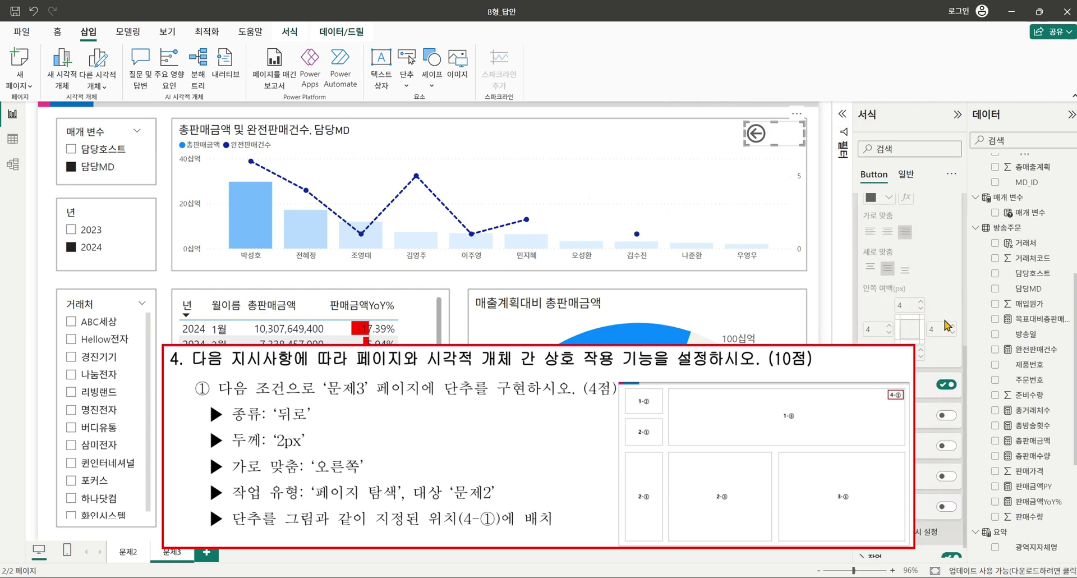
scroll(912, 298, "down", 3)
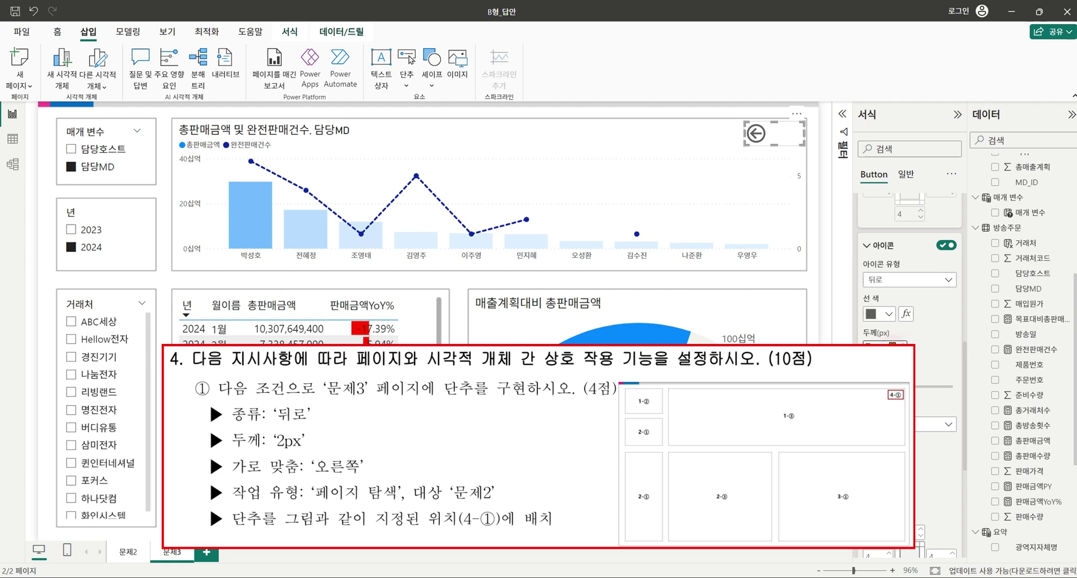
type("2")
left_click(934, 353)
scroll(932, 374, "down", 3)
left_click(904, 332)
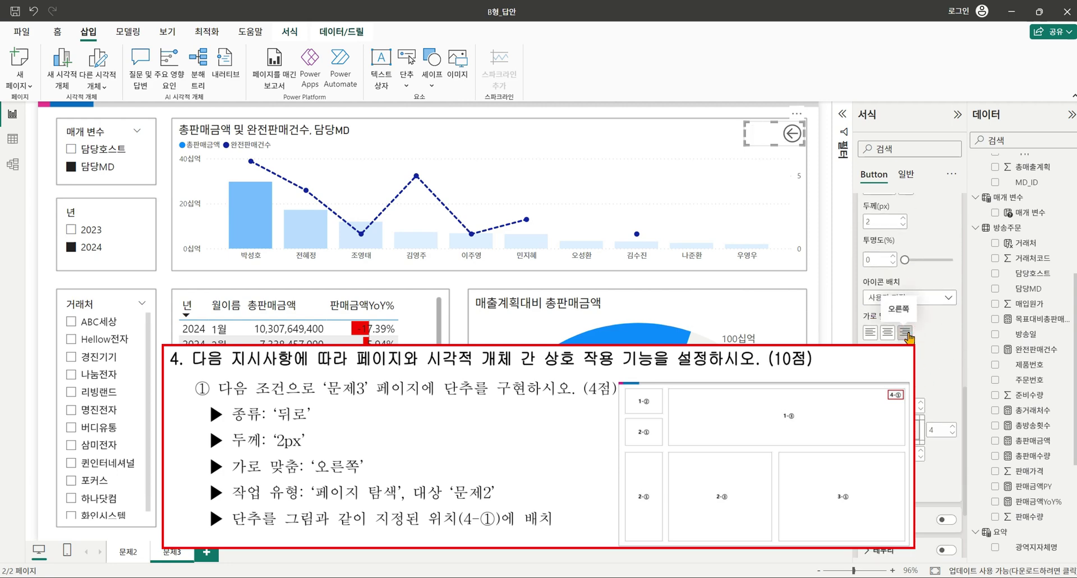
Make the button's action page navigation to 문제2.
scroll(908, 336, "down", 3)
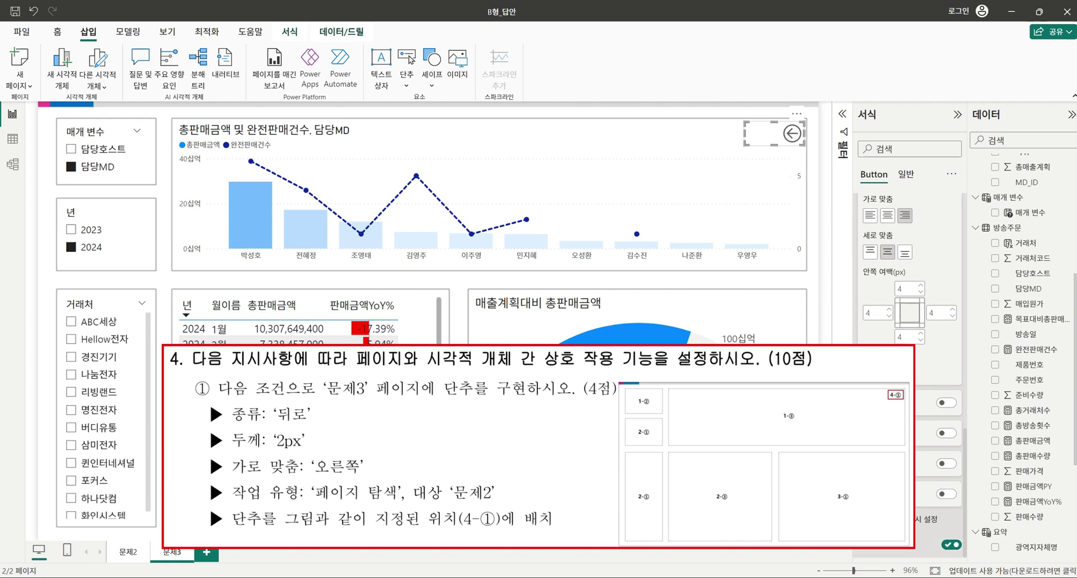
left_click(866, 548)
scroll(926, 411, "down", 4)
left_click(909, 386)
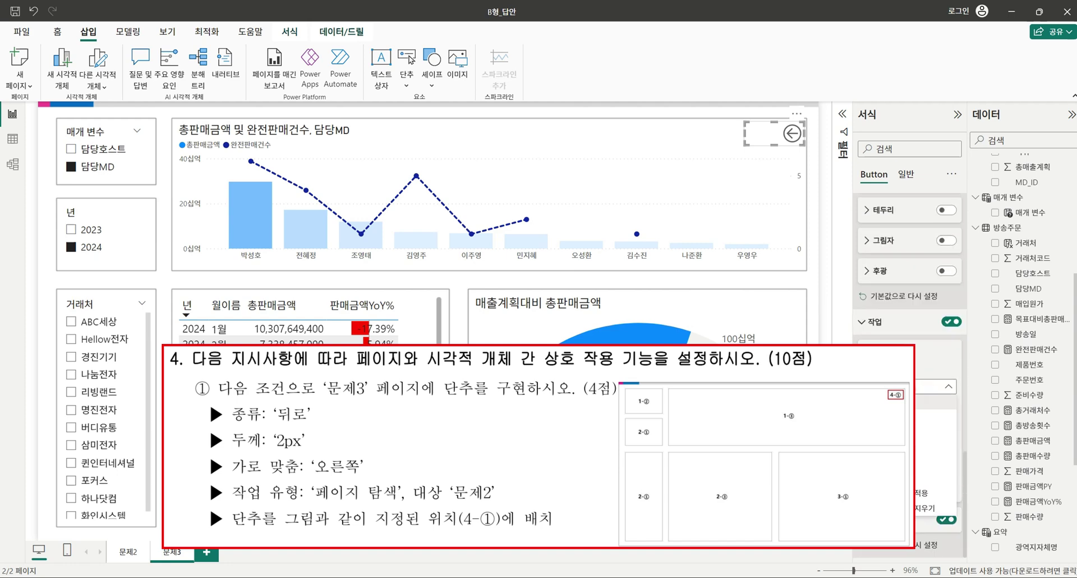
left_click(908, 444)
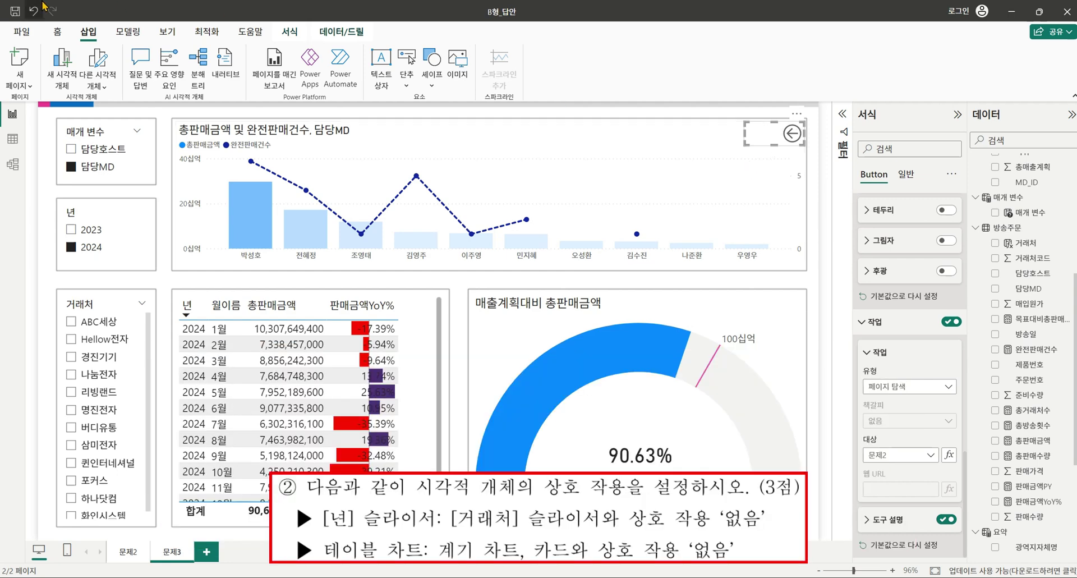
Turn on Edit interactions and set the 년 slicer to None on the 거래처 slicer.
left_click(288, 33)
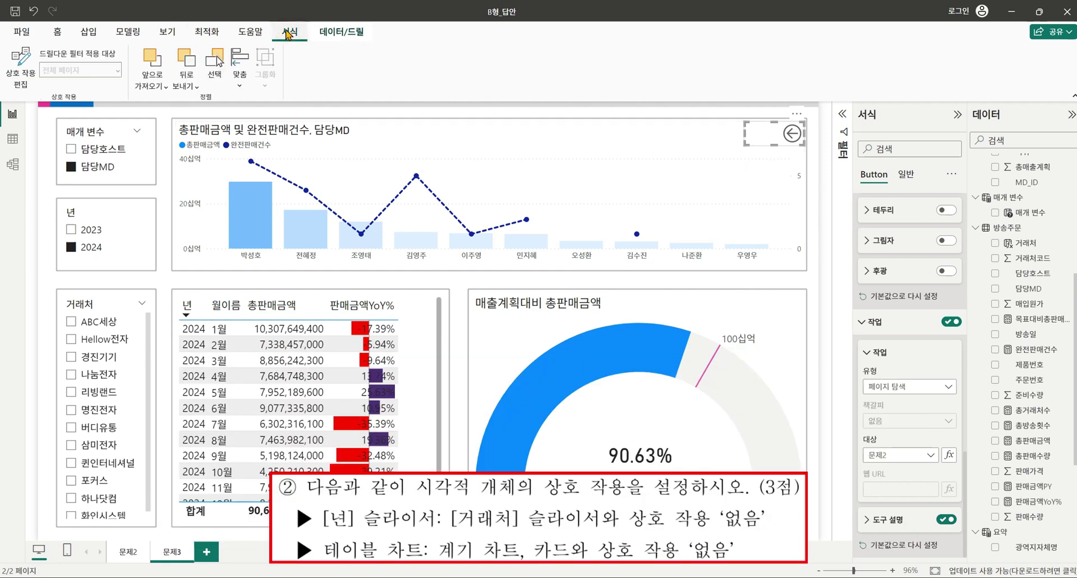
left_click(16, 67)
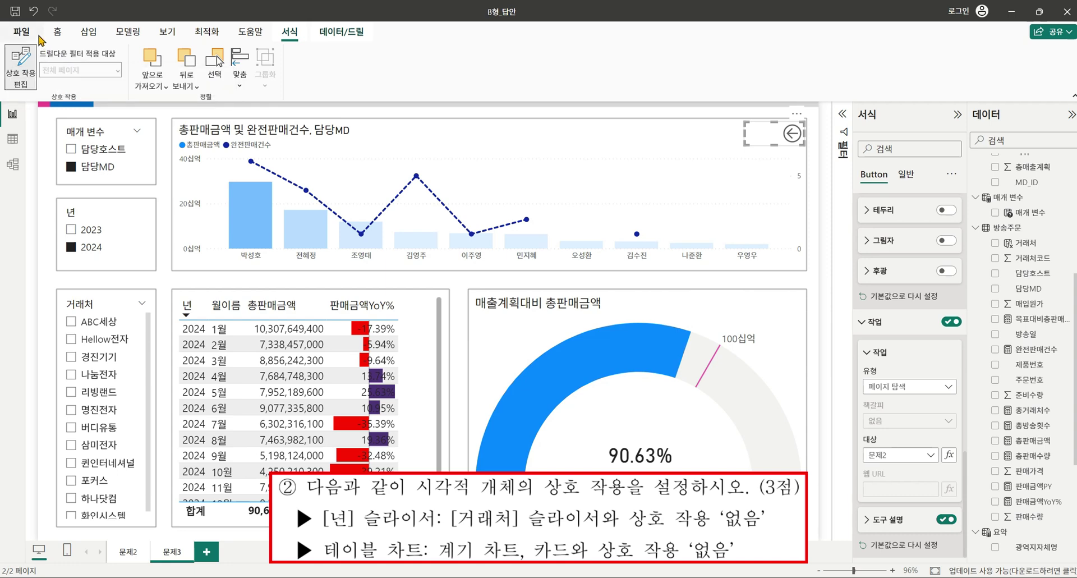
left_click(101, 212)
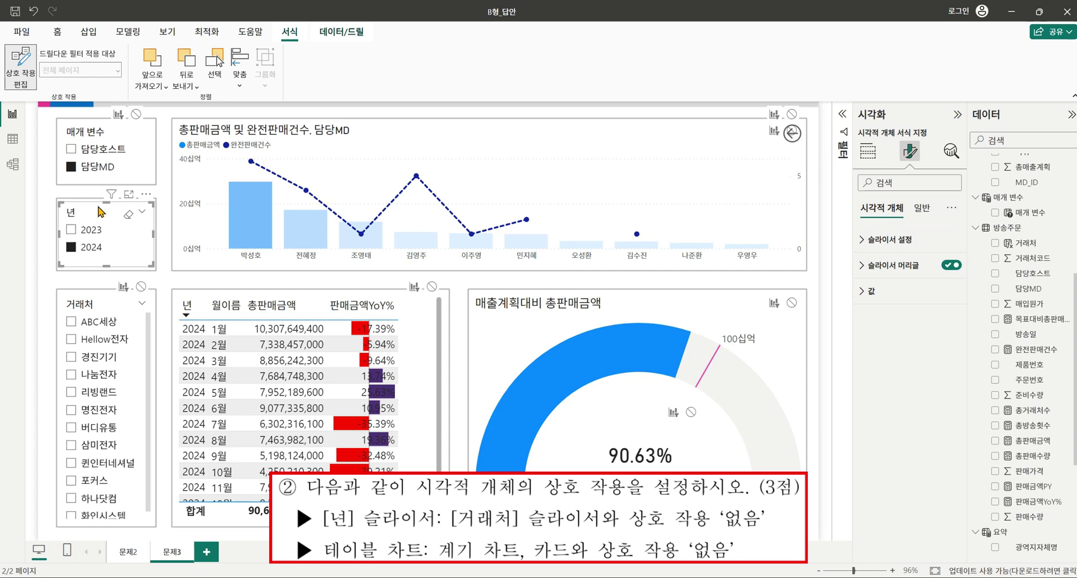
left_click(141, 287)
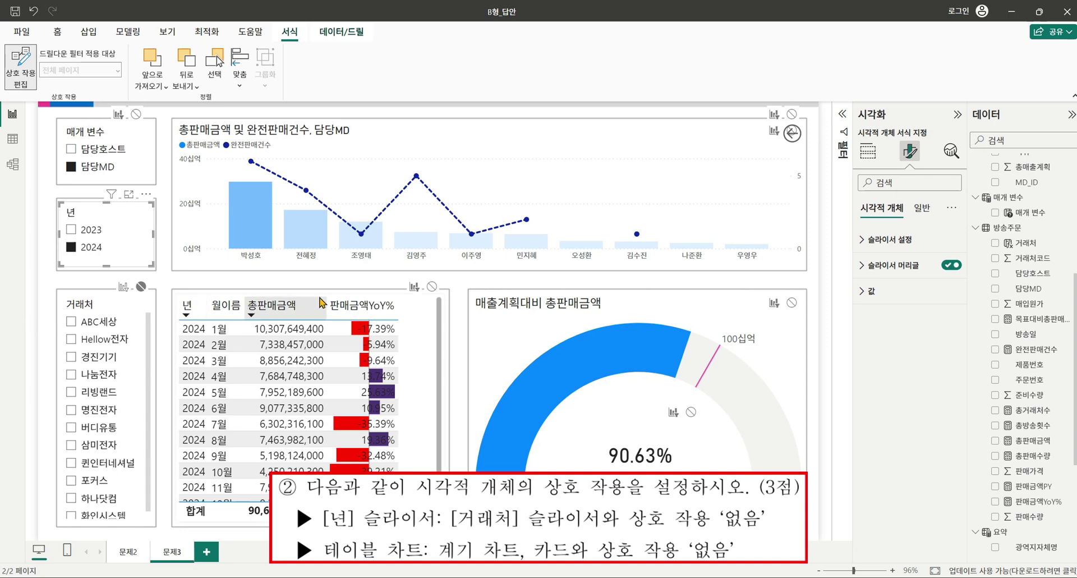
Set the table's interactions to None on the gauge and the card.
left_click(431, 320)
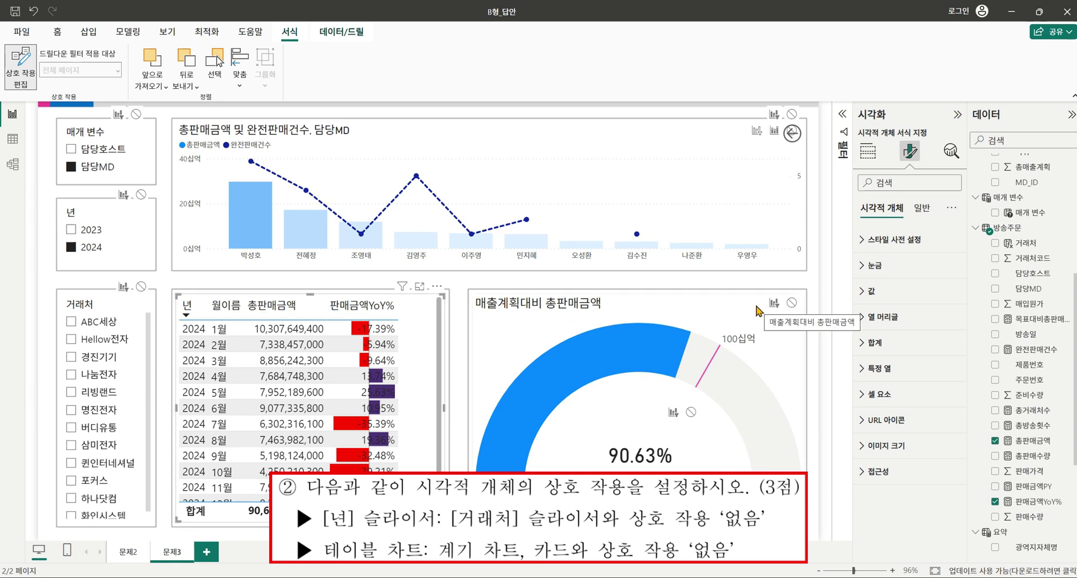
left_click(791, 302)
left_click(691, 413)
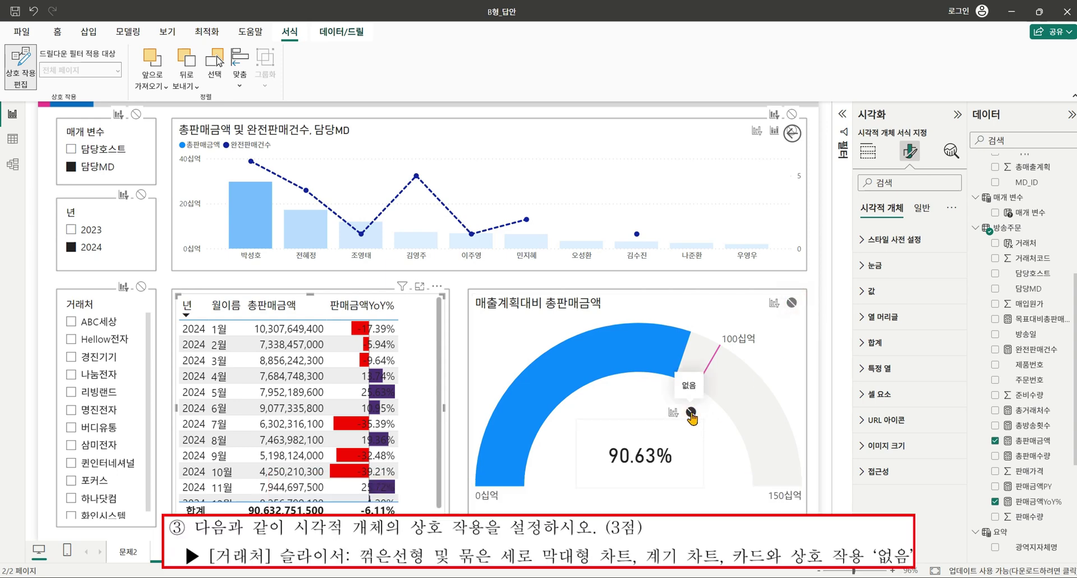
Set the 거래처 slicer's interactions to None on the combo chart, gauge and card.
left_click(111, 298)
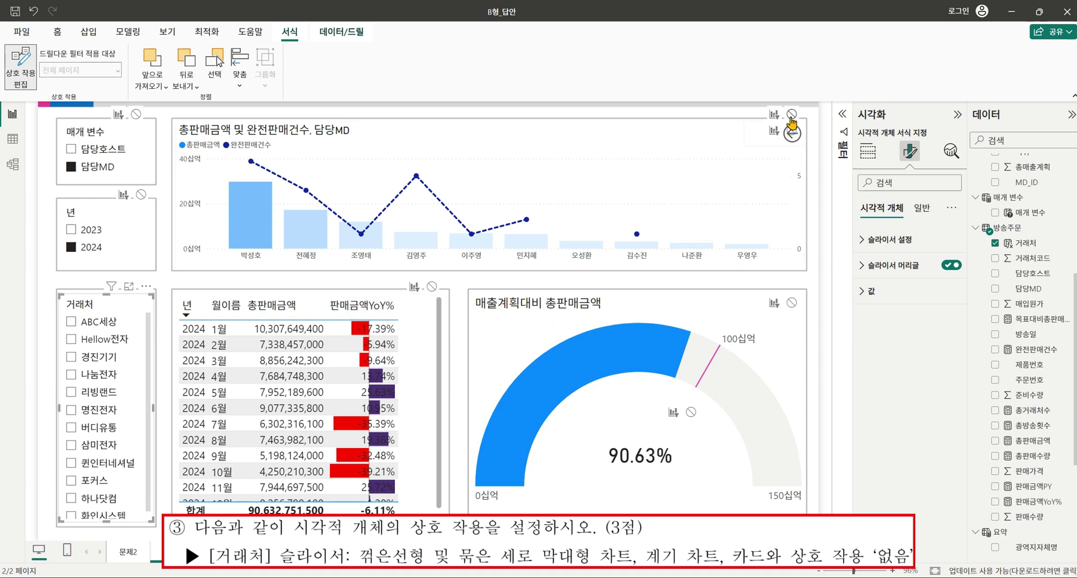
left_click_drag(794, 130, 679, 192)
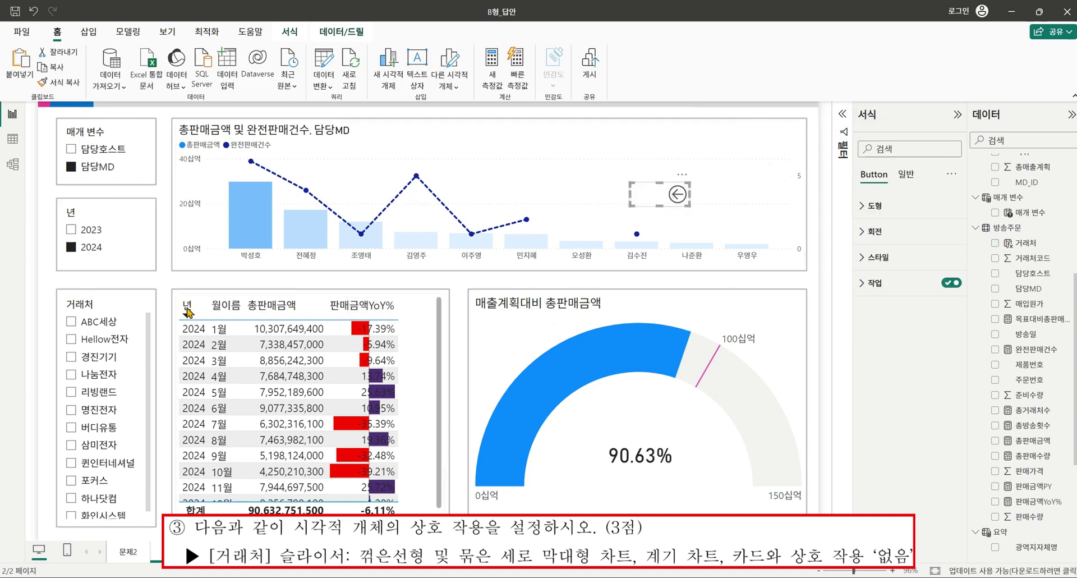
left_click(100, 304)
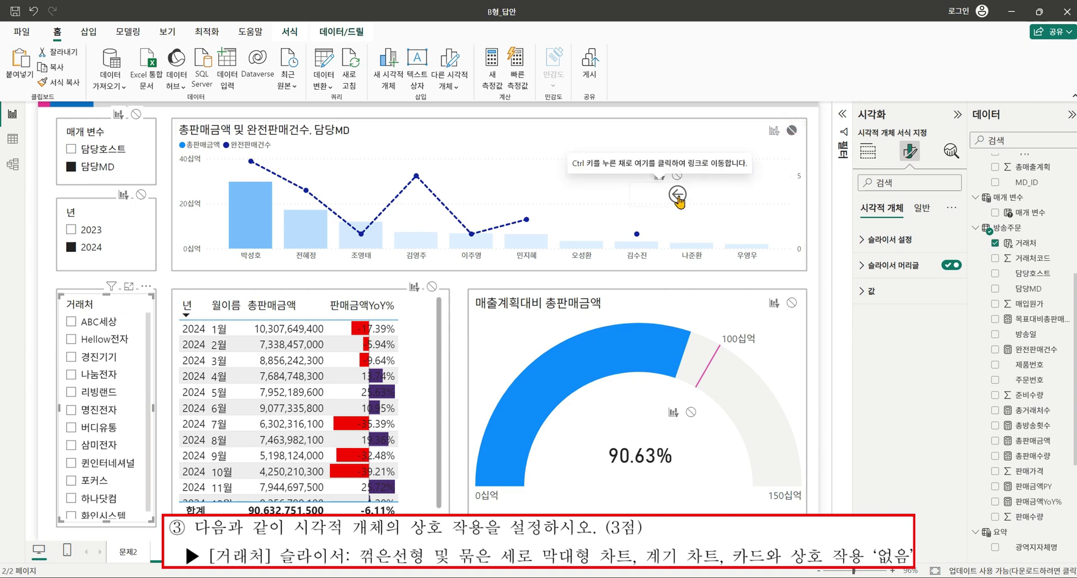
left_click_drag(678, 194, 797, 139)
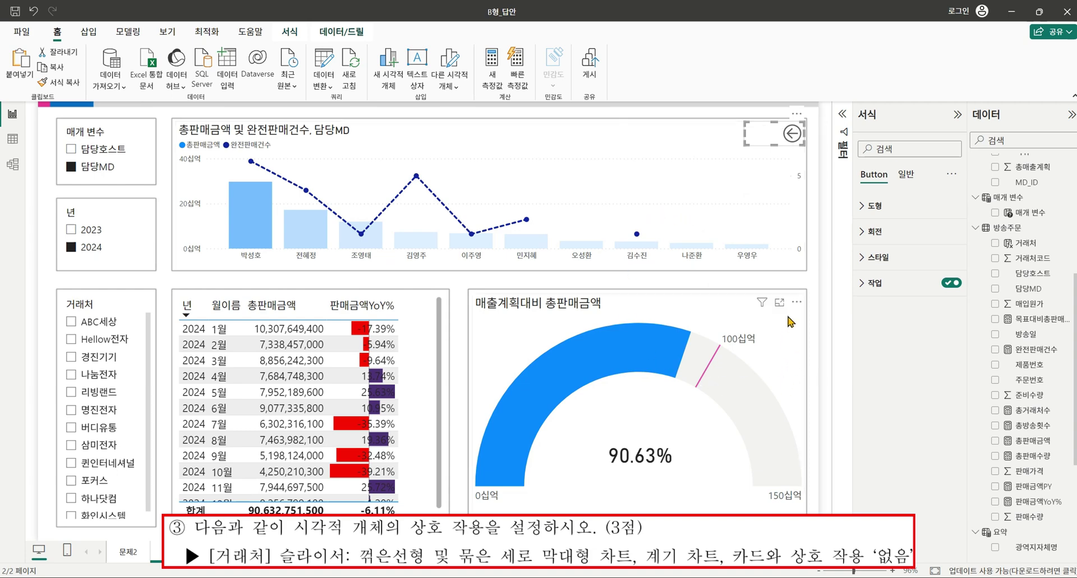
left_click(106, 306)
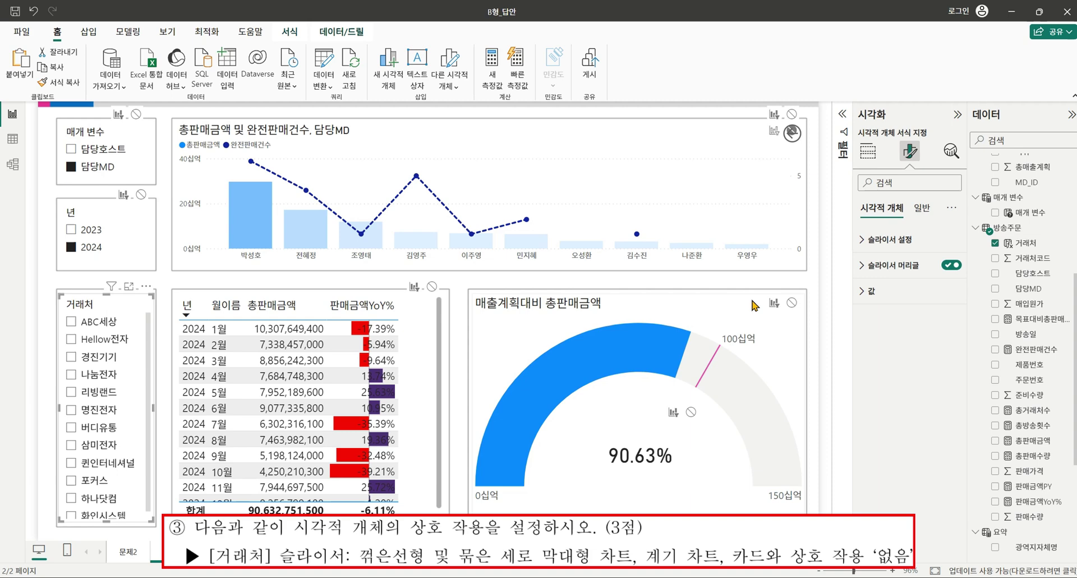
left_click(793, 303)
left_click(691, 412)
left_click(700, 286)
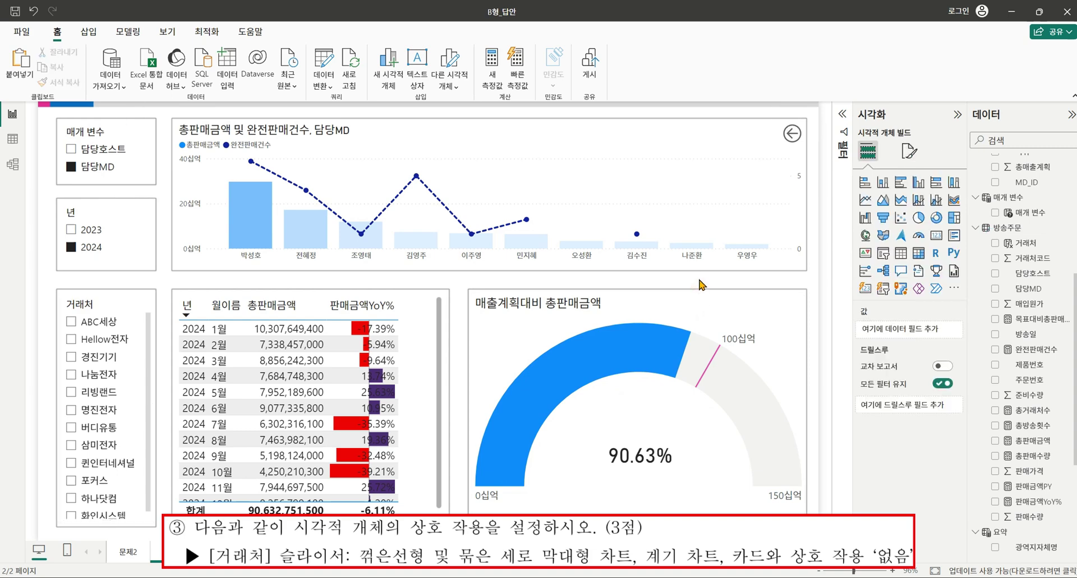